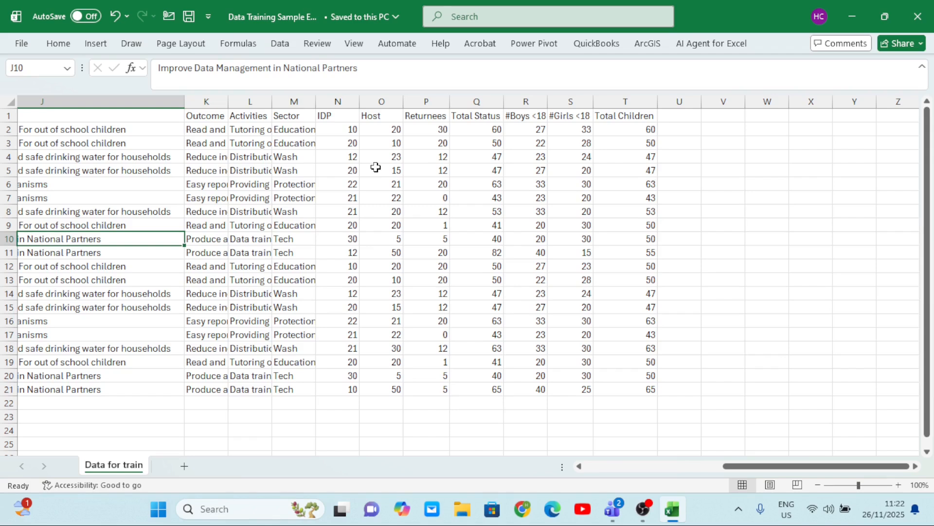
# Examine the records and column headings from Year through Total Children on the Data for train sheet
pyautogui.hscroll(-10, 376, 167)
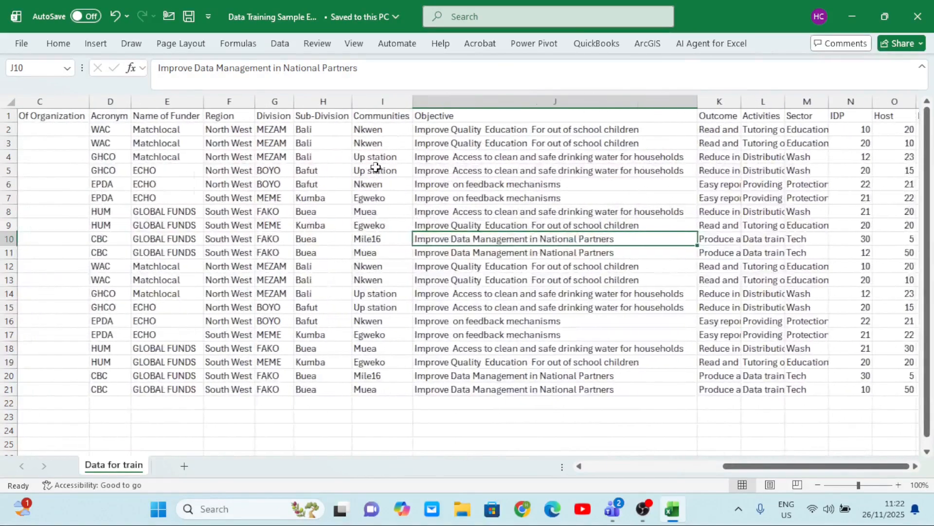
pyautogui.hscroll(10, 376, 167)
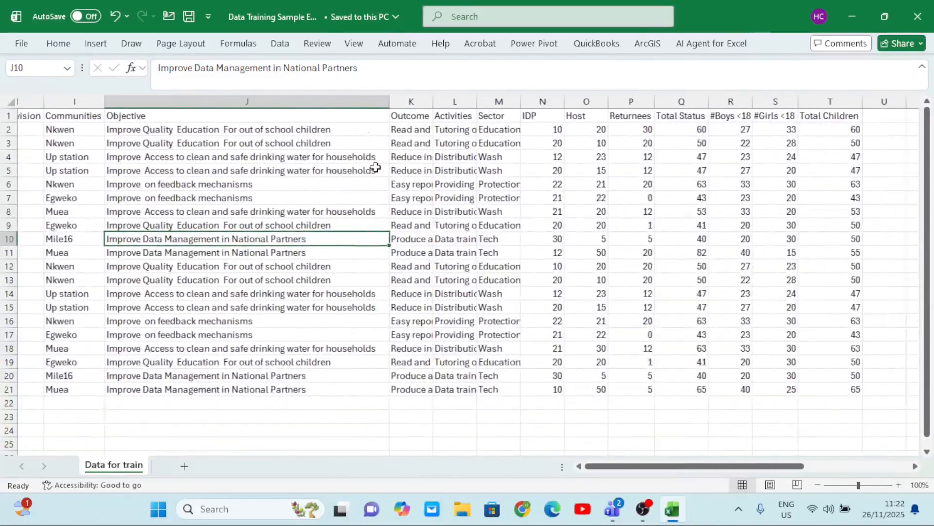
pyautogui.hscroll(-6, 376, 167)
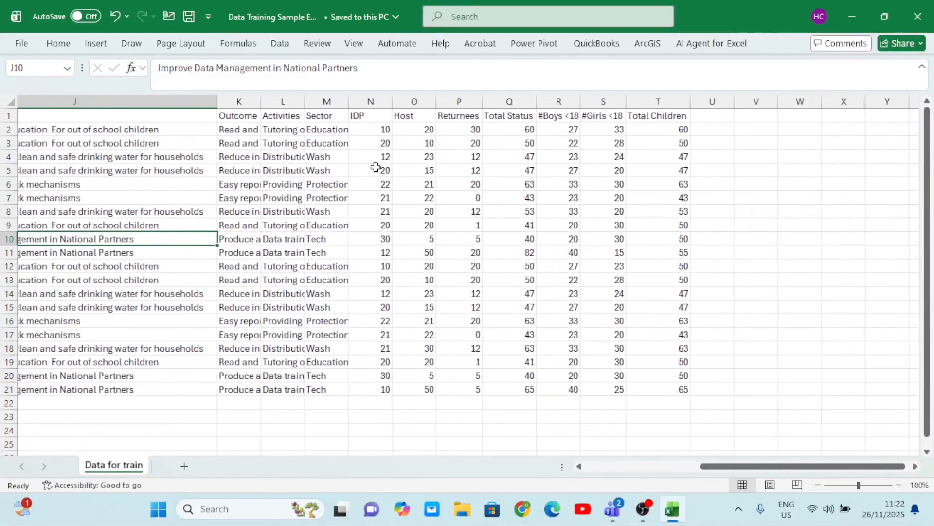
pyautogui.hscroll(-4, 375, 167)
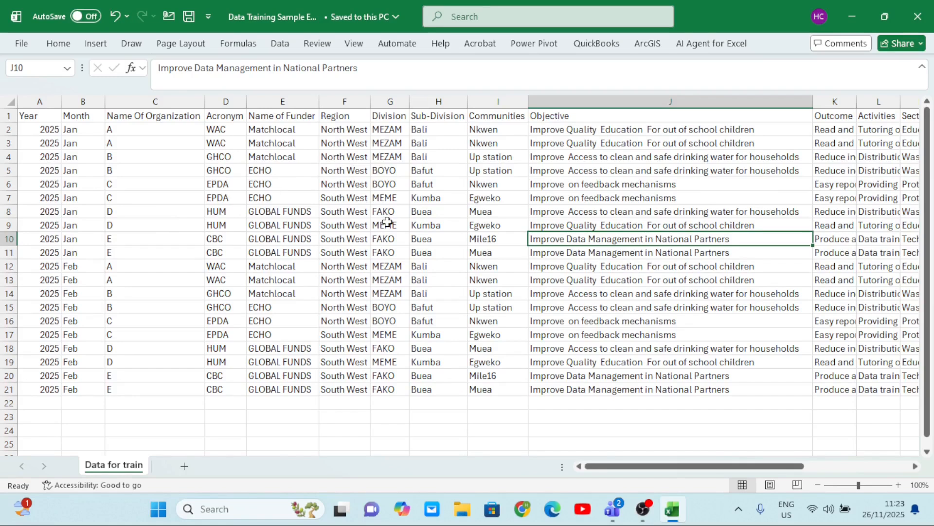
pyautogui.hscroll(10, 388, 222)
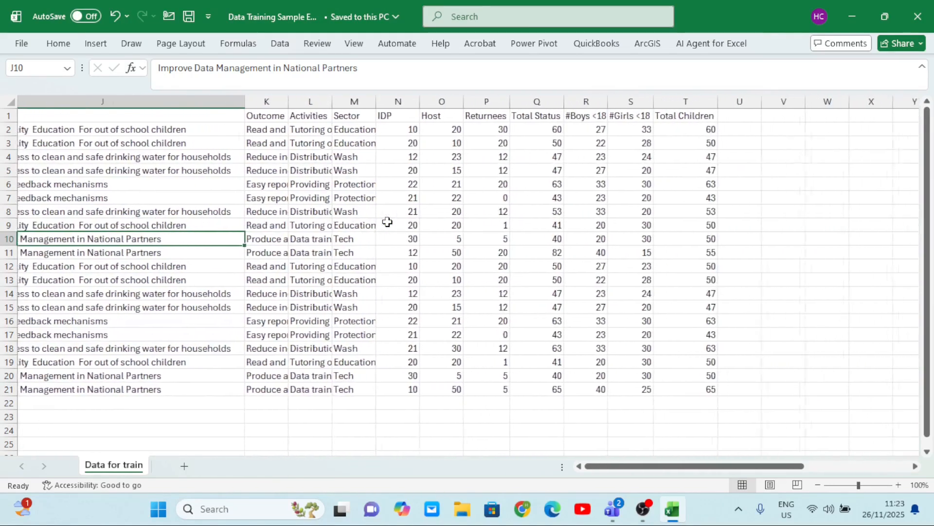
pyautogui.hscroll(2, 387, 222)
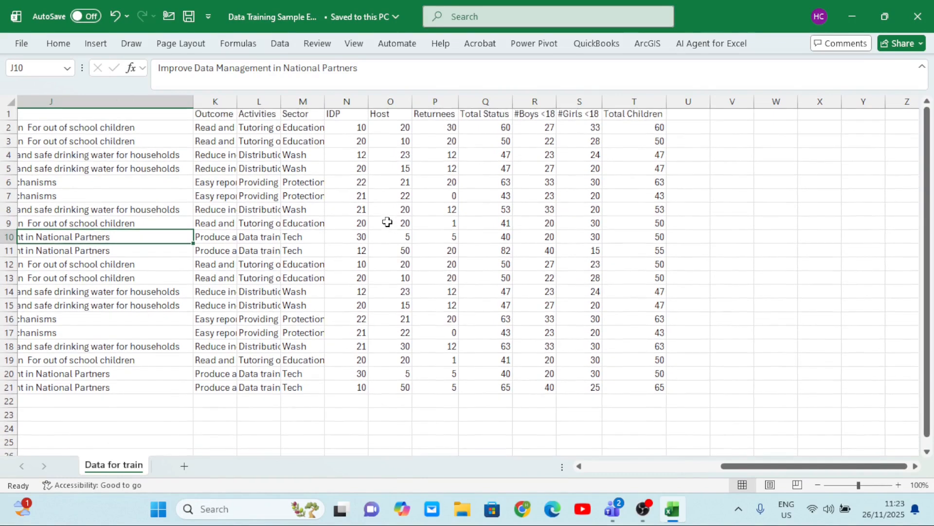
pyautogui.scroll(-1, 349, 145)
pyautogui.scroll(1, 410, 135)
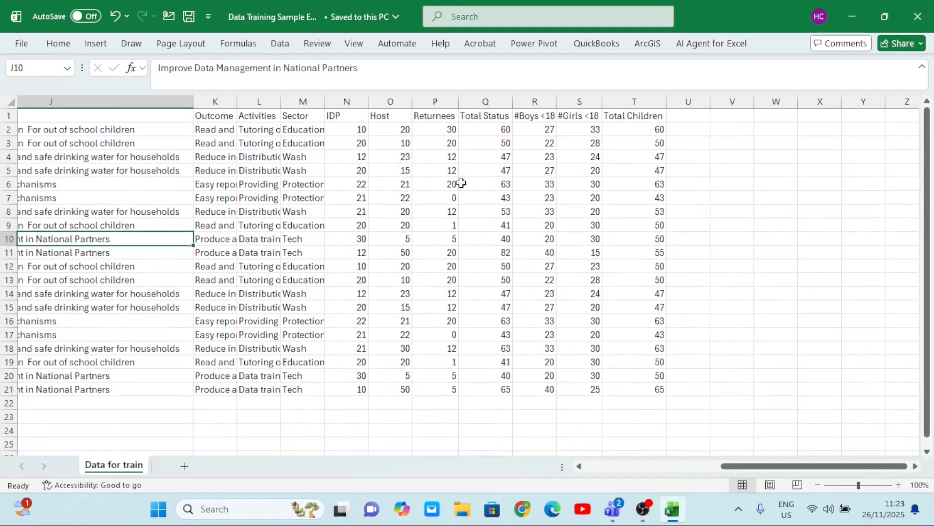
pyautogui.hscroll(-5, 487, 180)
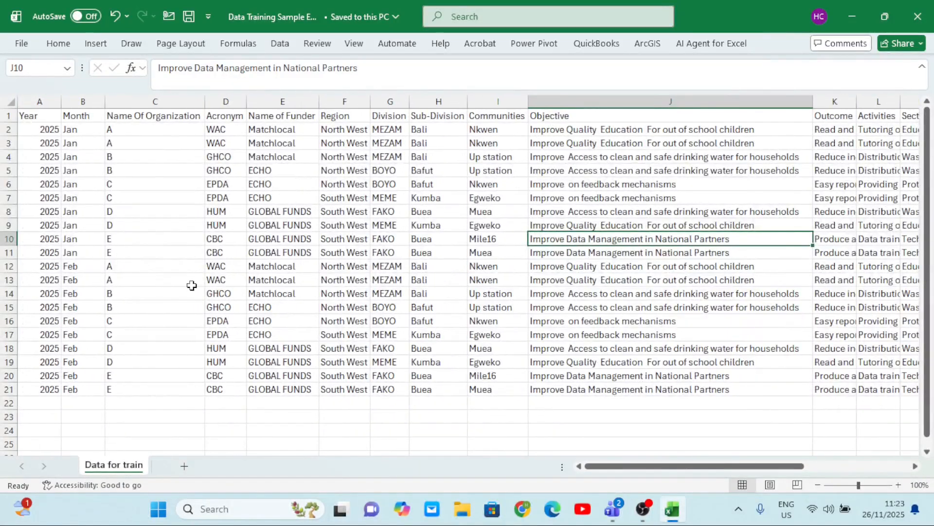
pyautogui.hscroll(5, 190, 284)
pyautogui.hscroll(-4, 192, 285)
pyautogui.hscroll(-1, 191, 284)
pyautogui.hscroll(5, 427, 290)
pyautogui.hscroll(2, 427, 290)
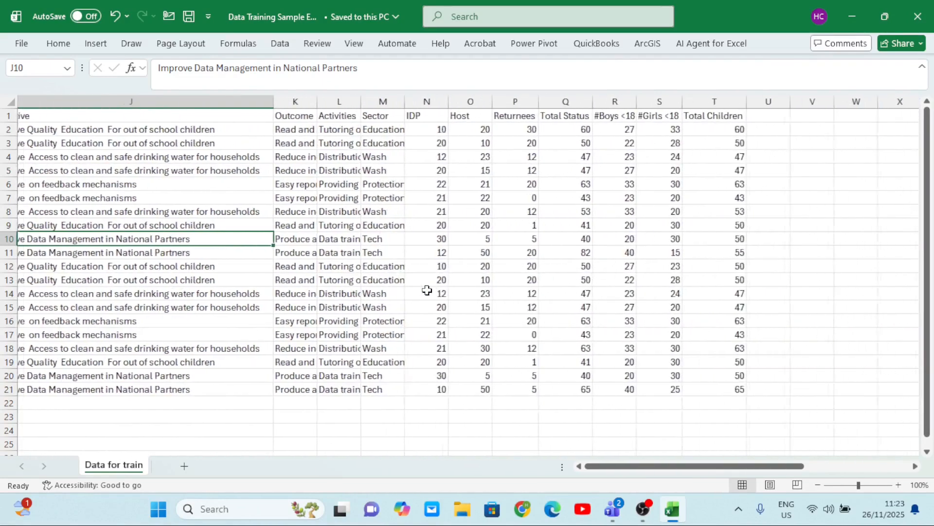
pyautogui.hscroll(-6, 428, 288)
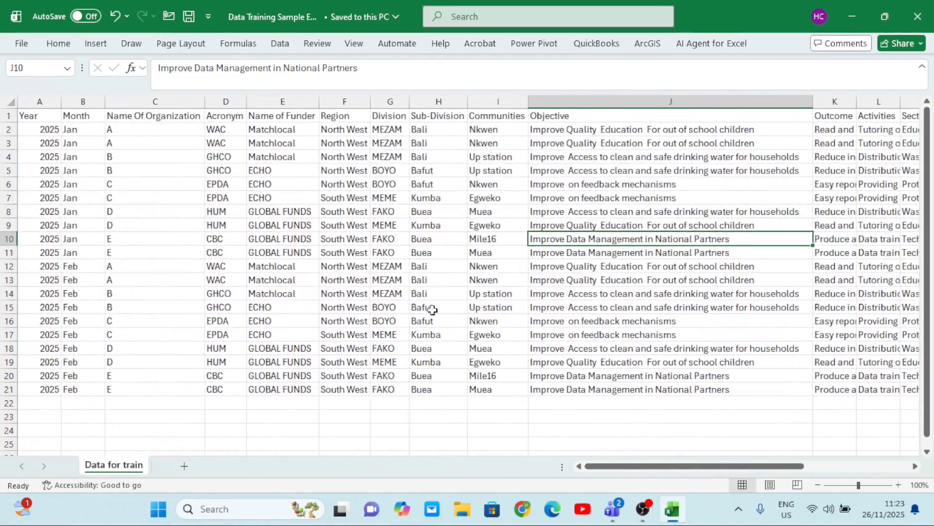
pyautogui.hscroll(6, 592, 308)
pyautogui.hscroll(1, 592, 308)
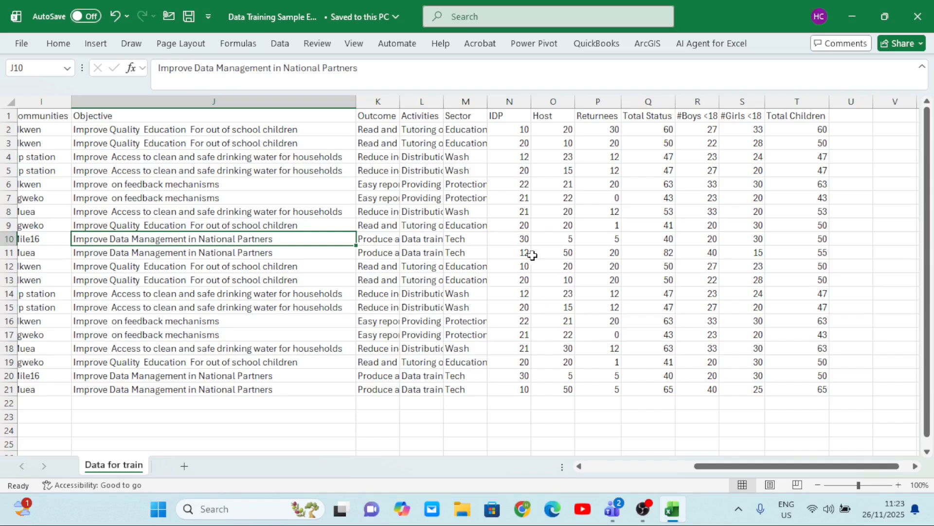
pyautogui.hscroll(5, 584, 256)
pyautogui.hscroll(-4, 354, 244)
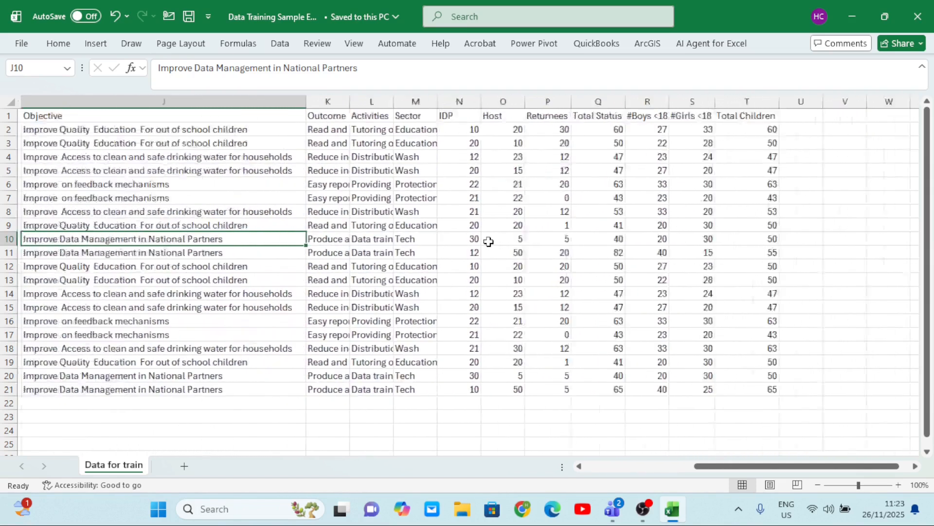
pyautogui.hscroll(-5, 488, 242)
# Inspect the extent of the dataset, from the Year column to the Total Children column and the blank cells beyond it
pyautogui.click(146, 208)
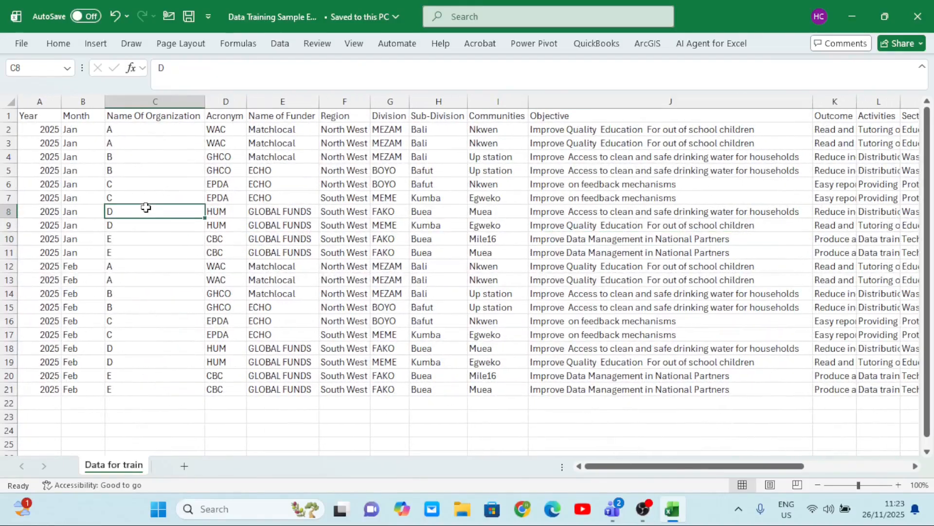
pyautogui.click(286, 267)
pyautogui.hscroll(4, 286, 272)
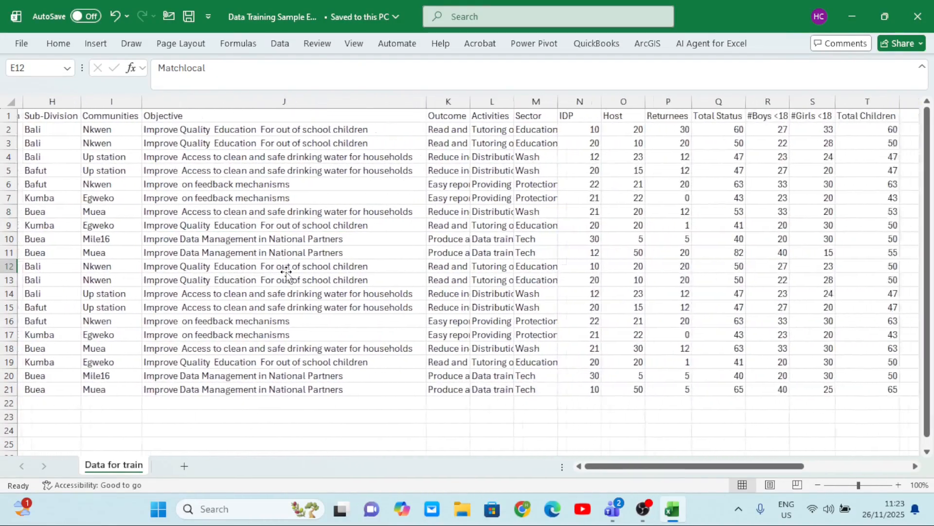
pyautogui.hscroll(3, 286, 271)
pyautogui.click(435, 198)
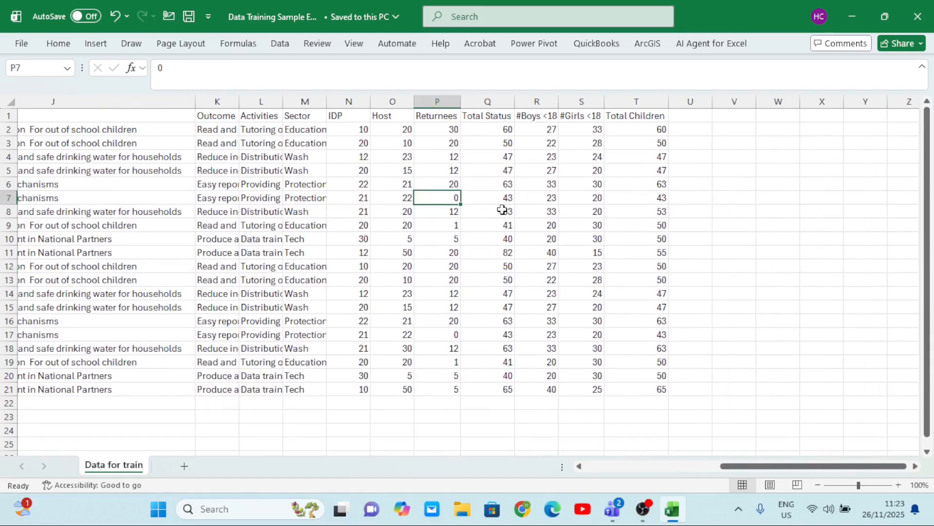
pyautogui.hscroll(-5, 502, 209)
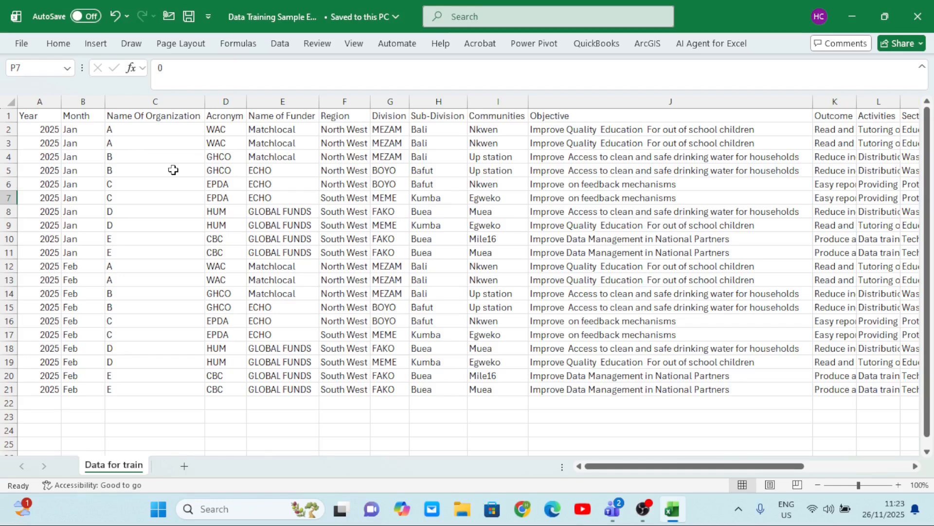
pyautogui.click(49, 101)
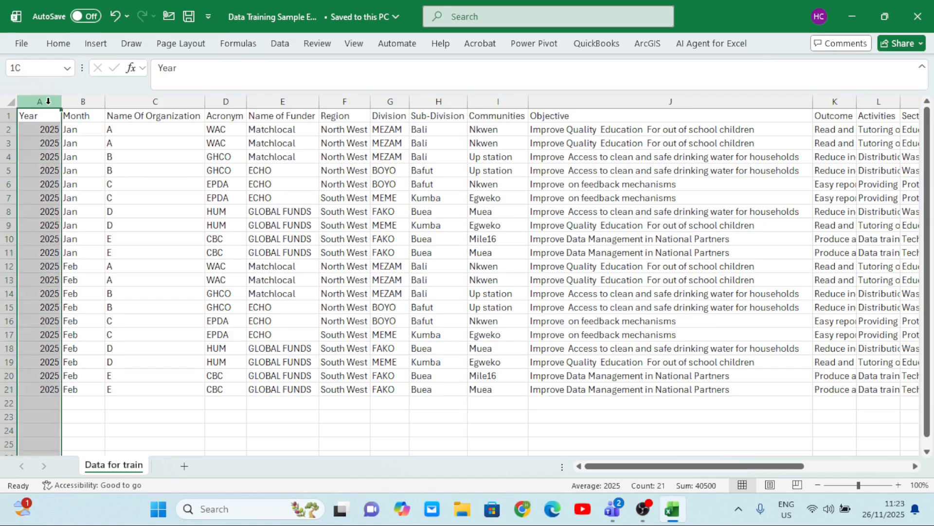
pyautogui.hscroll(5, 411, 213)
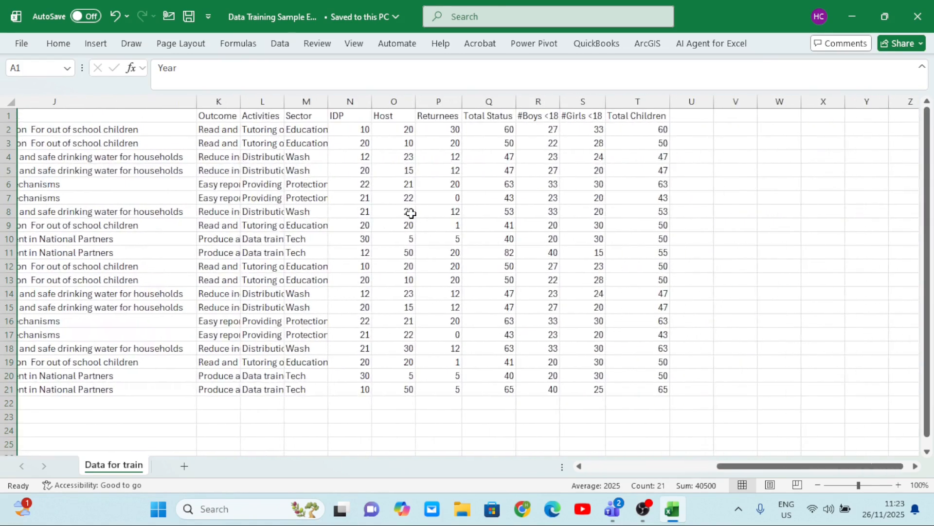
pyautogui.click(628, 97)
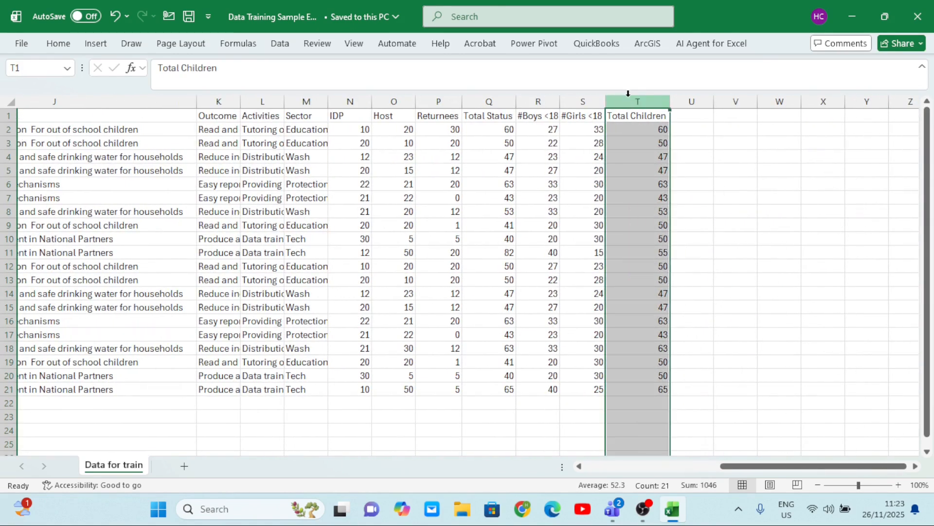
pyautogui.click(743, 200)
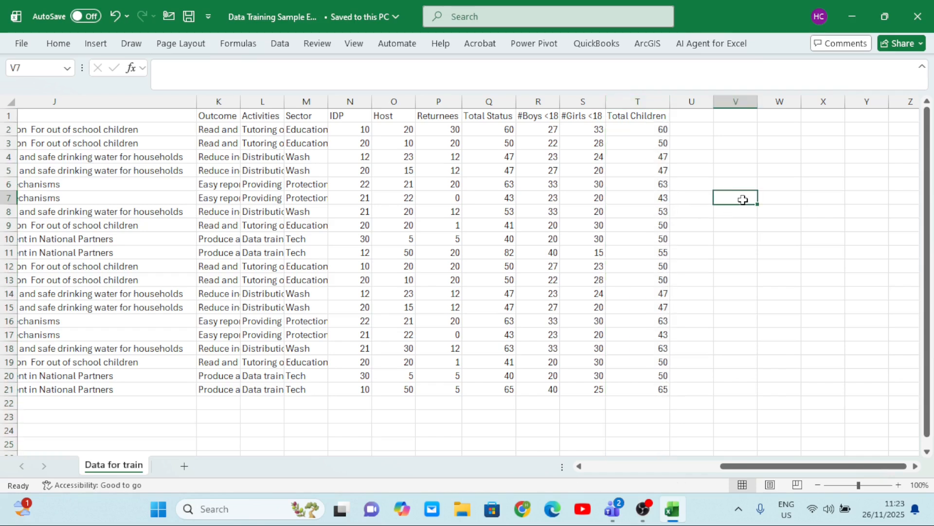
pyautogui.click(794, 233)
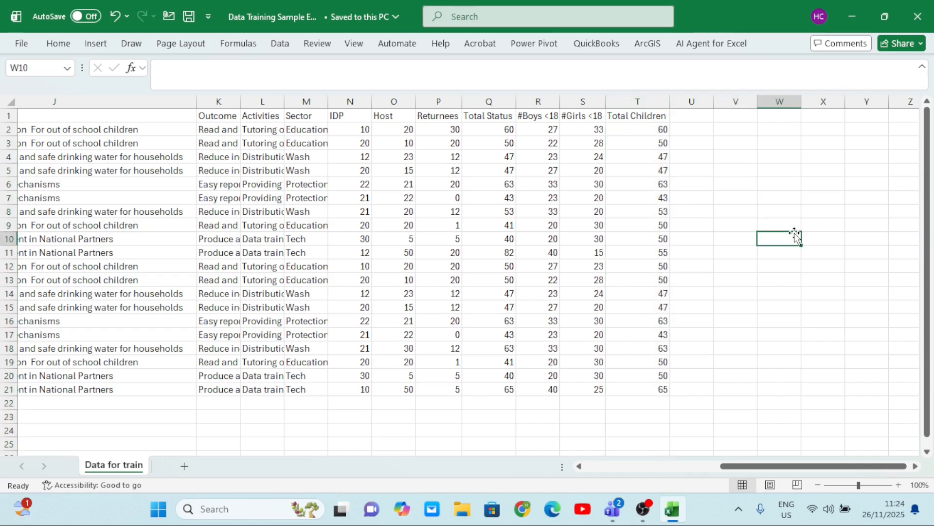
pyautogui.click(770, 198)
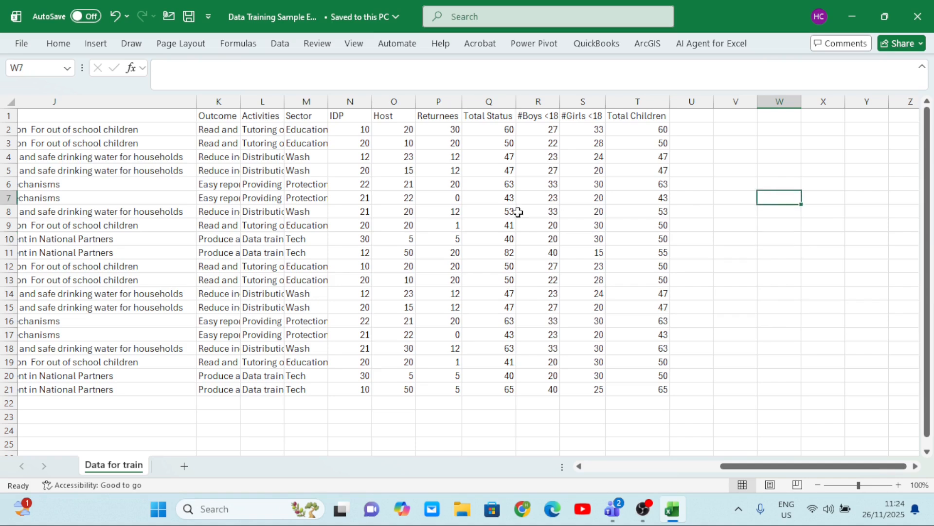
pyautogui.click(463, 202)
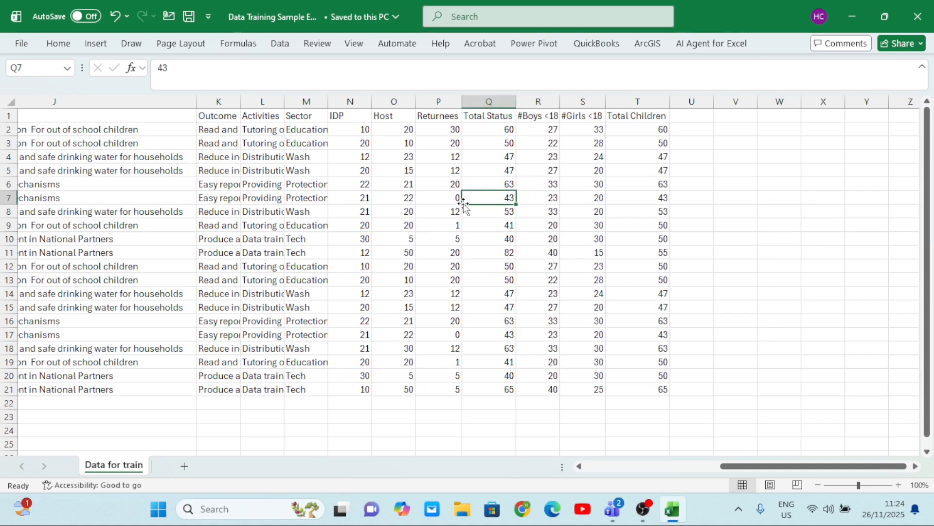
pyautogui.click(271, 187)
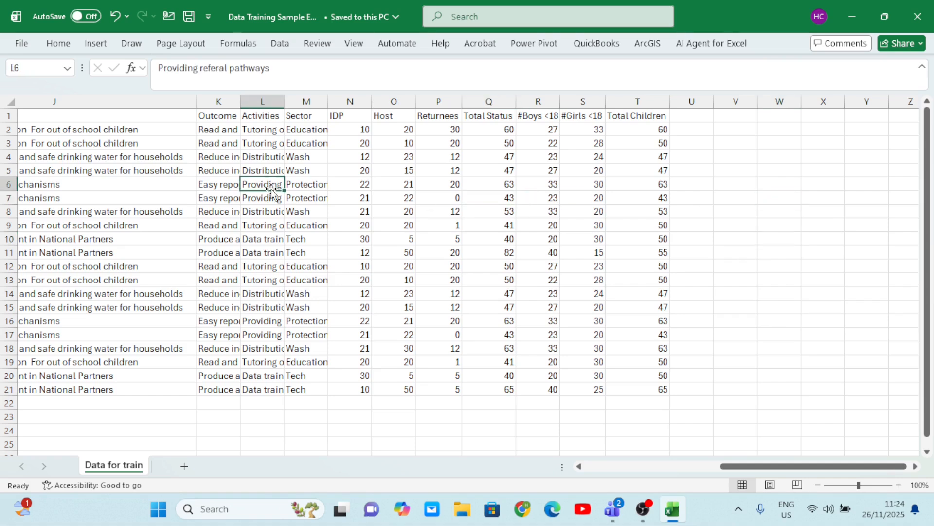
pyautogui.hscroll(-3, 272, 190)
pyautogui.hscroll(-1, 239, 188)
pyautogui.click(231, 188)
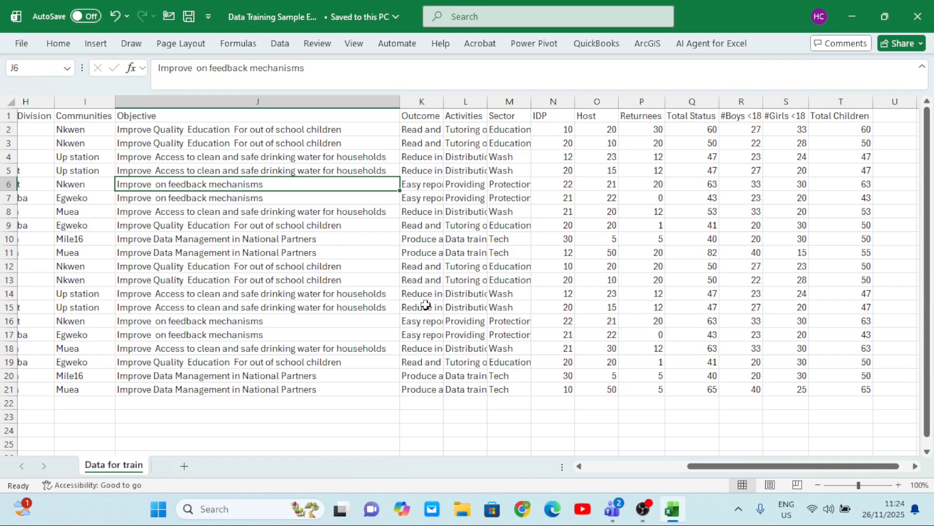
pyautogui.hscroll(4, 426, 305)
pyautogui.hscroll(-6, 426, 304)
pyautogui.hscroll(-4, 426, 304)
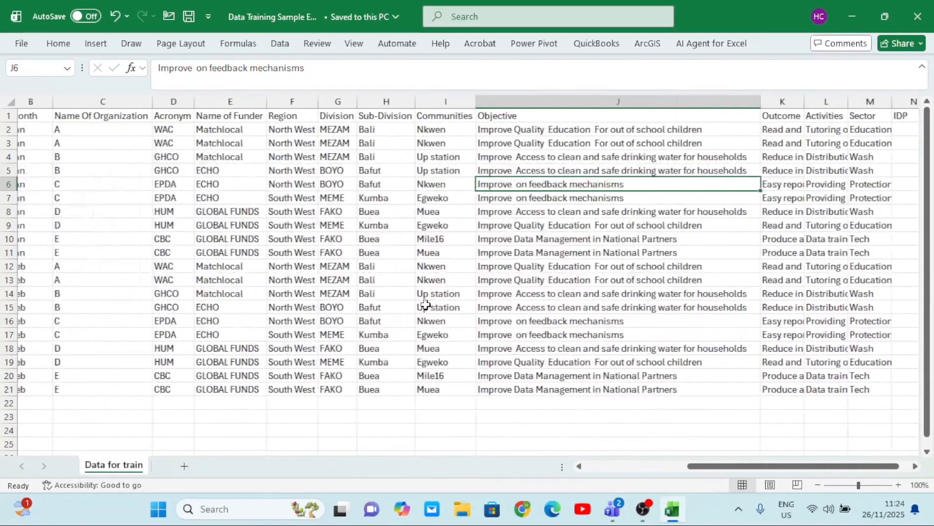
pyautogui.hscroll(6, 426, 304)
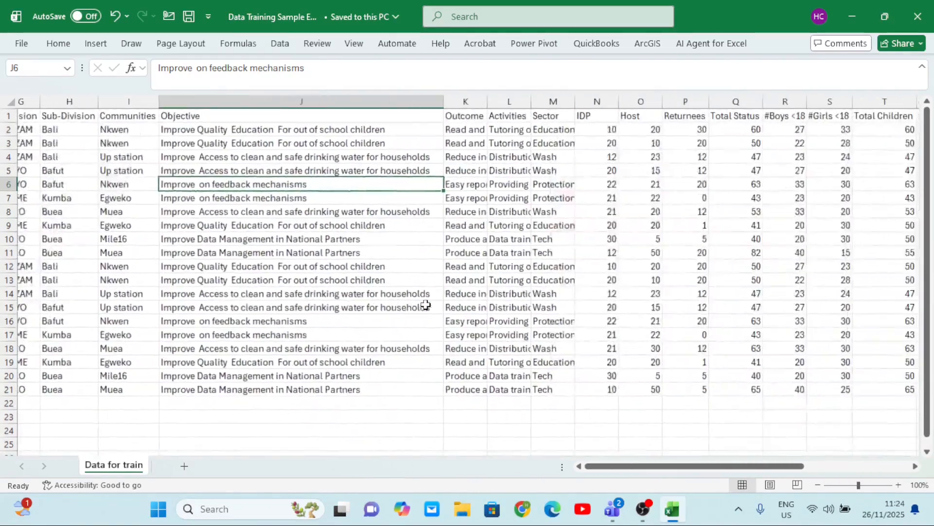
pyautogui.click(441, 220)
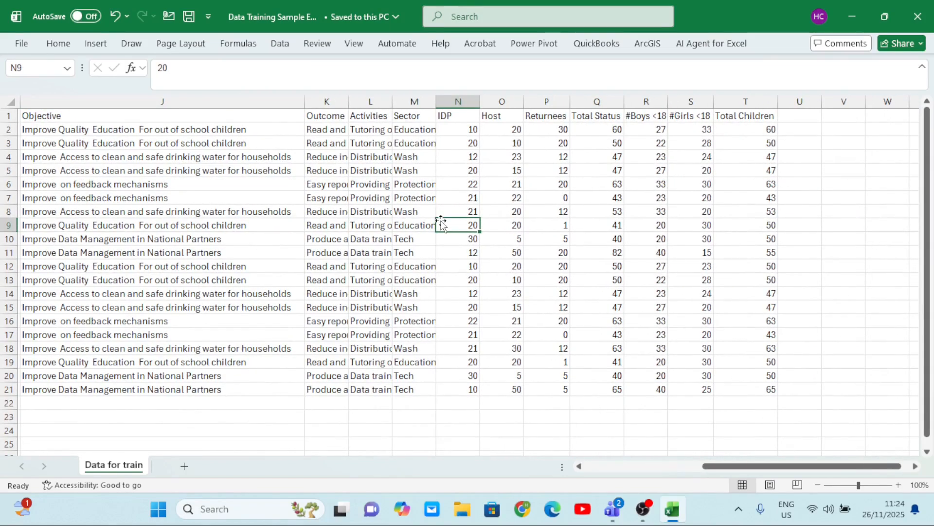
pyautogui.hotkey('ctrl', 't')
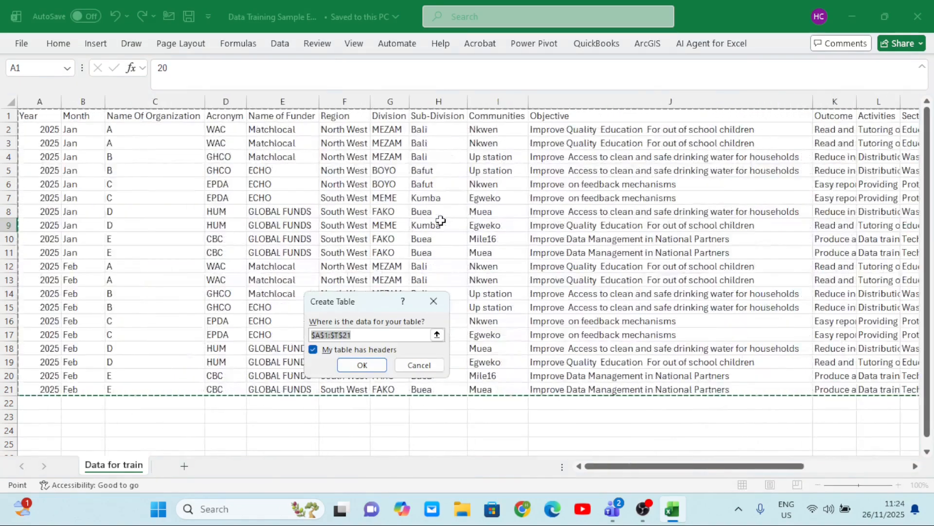
pyautogui.hscroll(6, 623, 186)
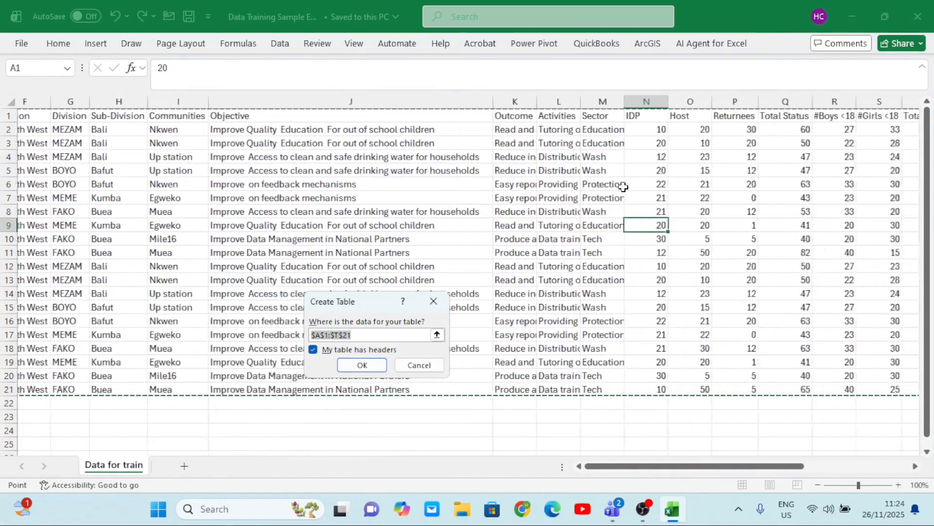
pyautogui.hscroll(-1, 624, 187)
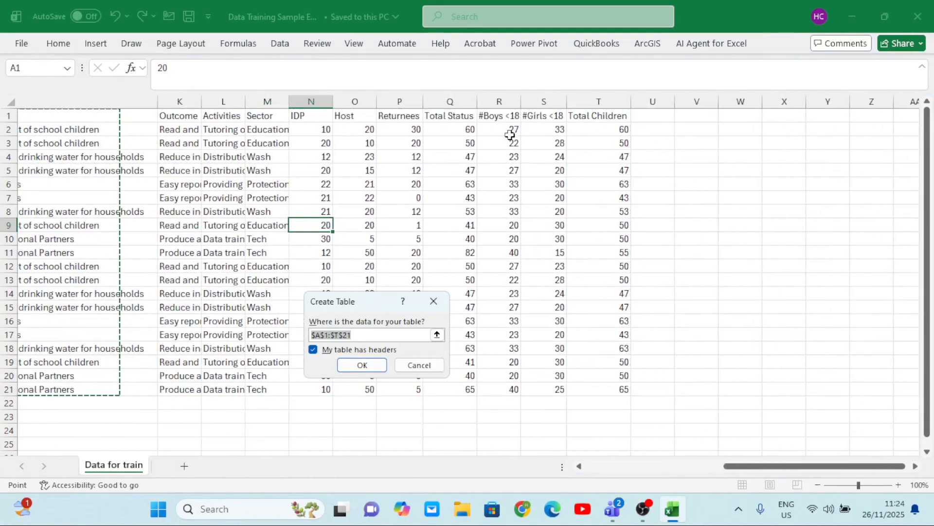
pyautogui.hscroll(-5, 447, 180)
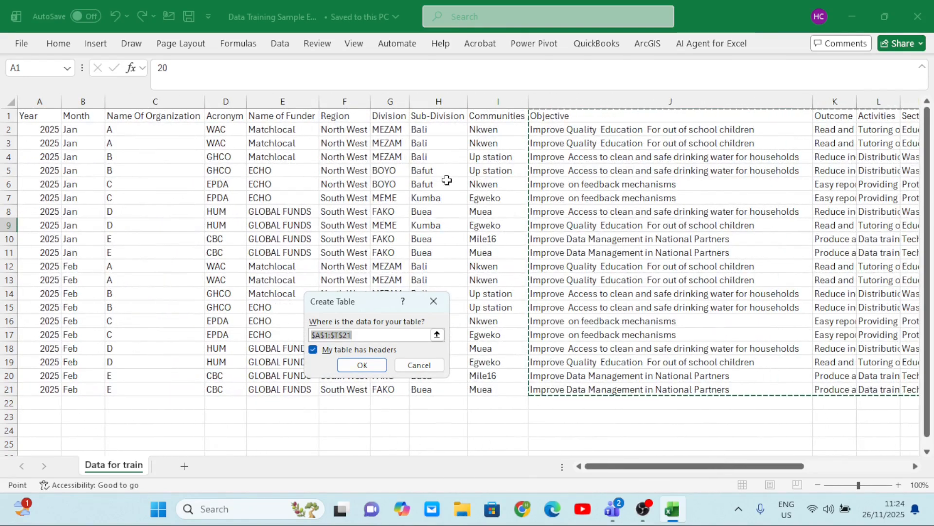
pyautogui.click(419, 366)
# Convert the dataset range A1:T21 into a table with headers
pyautogui.click(341, 238)
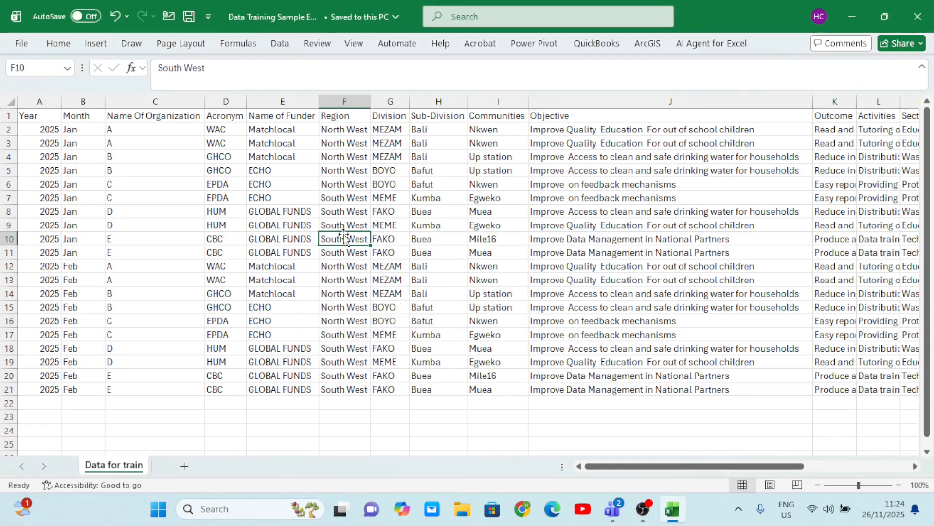
pyautogui.click(130, 202)
pyautogui.click(497, 237)
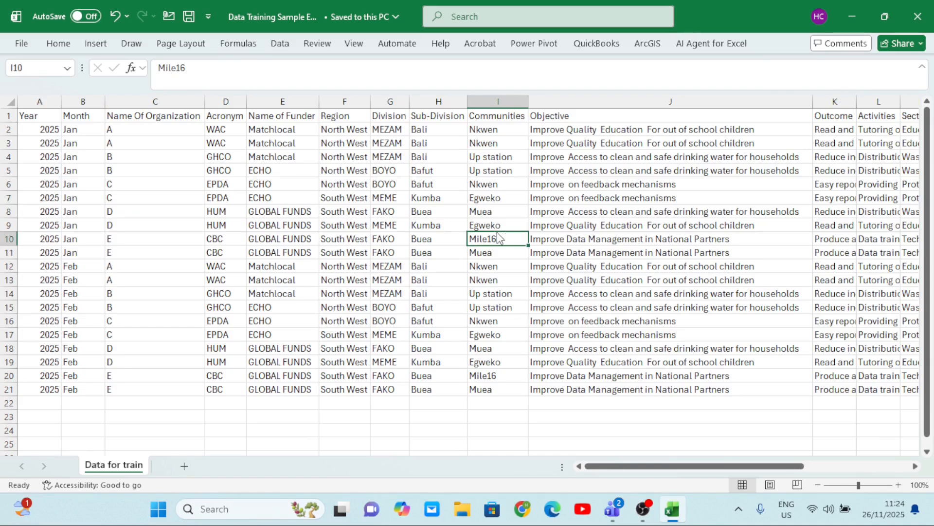
pyautogui.hotkey('ctrl', 't')
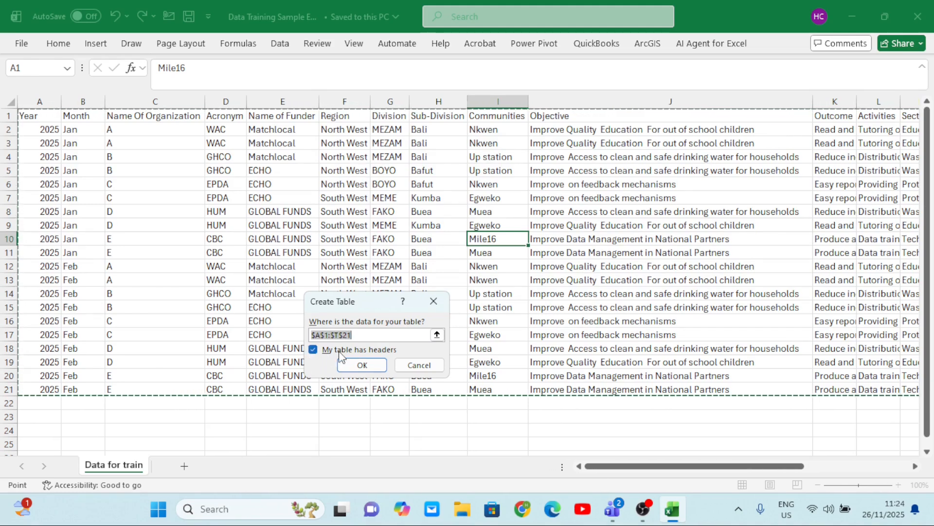
pyautogui.click(375, 367)
# Inspect the formatted table across all columns from Year to Total Children
pyautogui.hscroll(10, 454, 253)
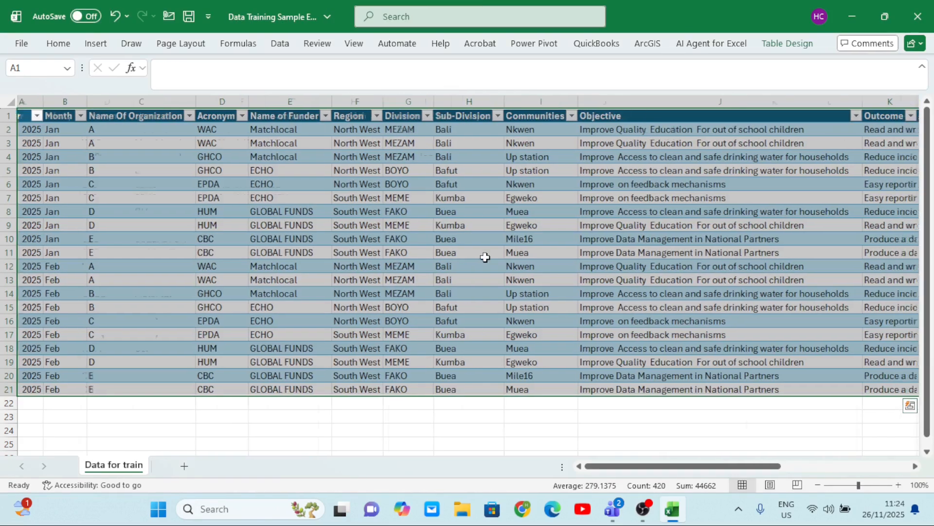
pyautogui.hscroll(3, 485, 257)
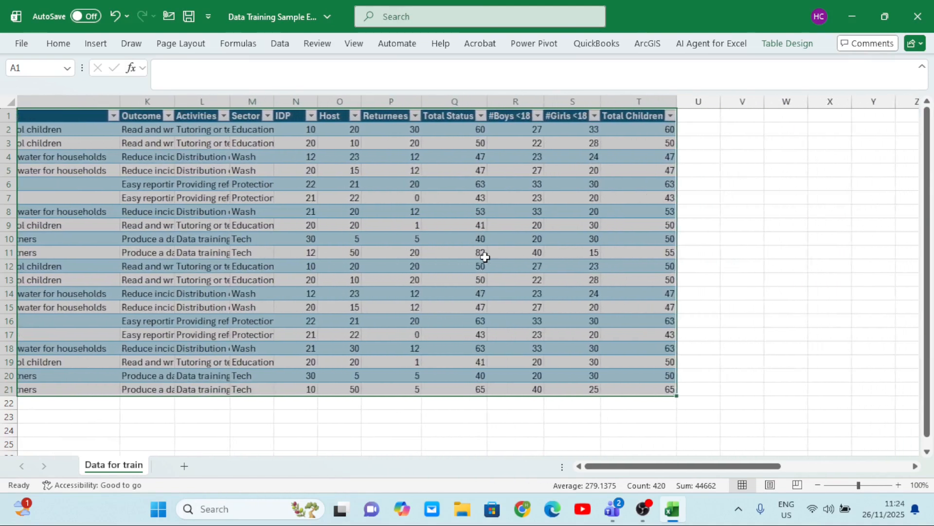
pyautogui.hscroll(-12, 486, 257)
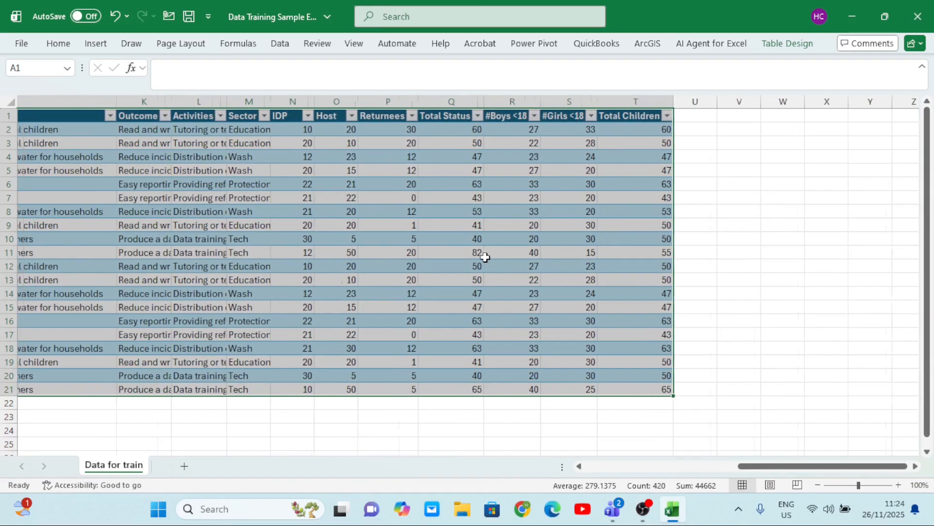
pyautogui.hscroll(-2, 485, 257)
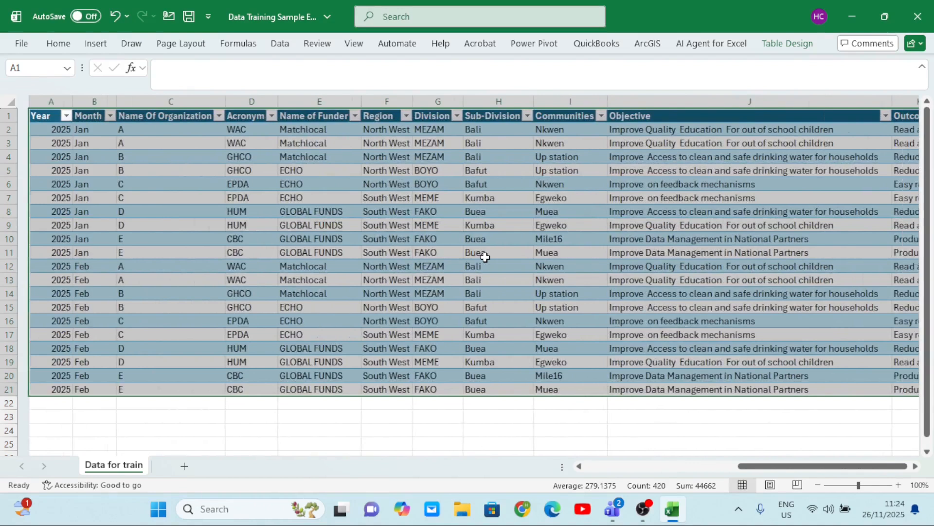
pyautogui.hscroll(7, 485, 257)
pyautogui.hscroll(5, 486, 257)
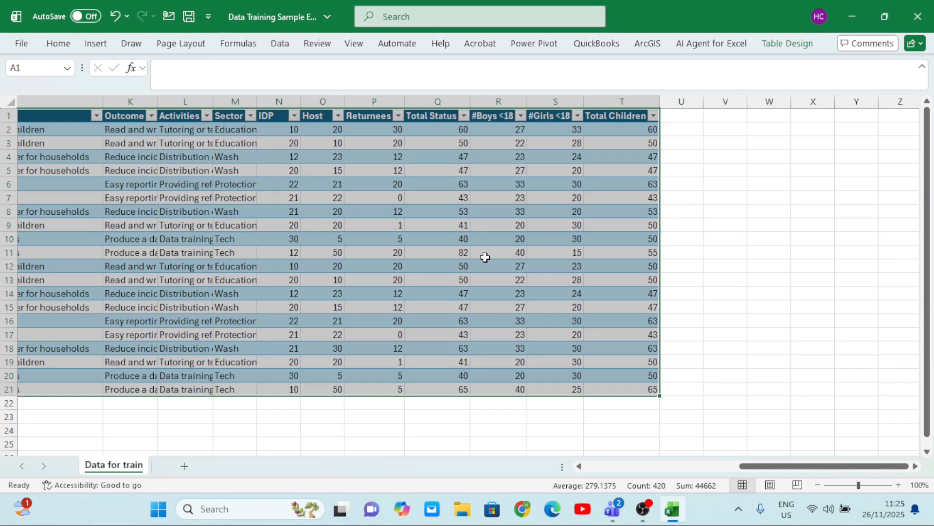
pyautogui.hscroll(-10, 485, 257)
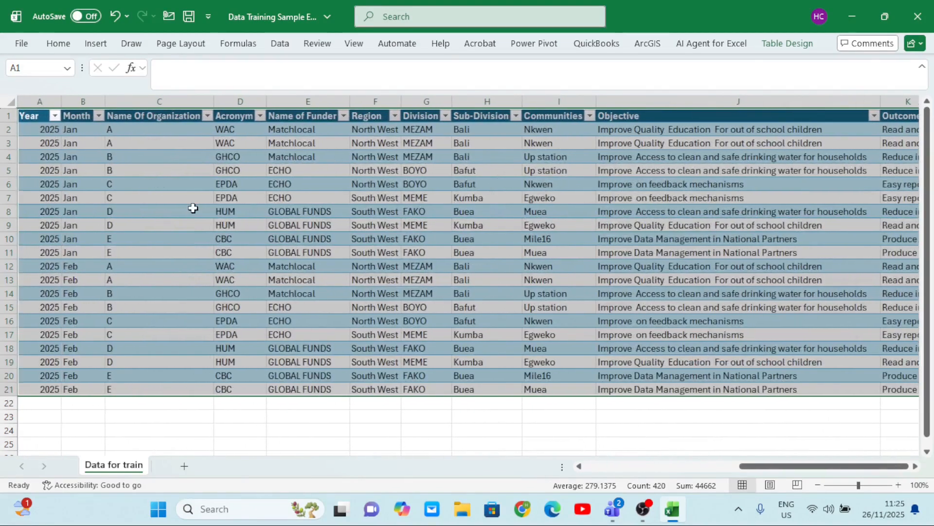
# Create a PivotTable from Table1 on a new worksheet
pyautogui.click(193, 209)
pyautogui.click(413, 214)
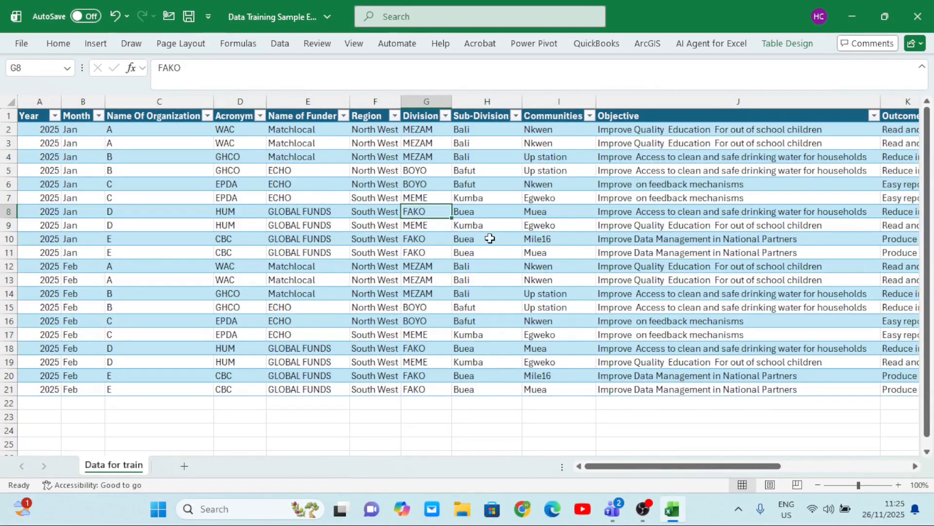
pyautogui.click(312, 252)
pyautogui.click(121, 198)
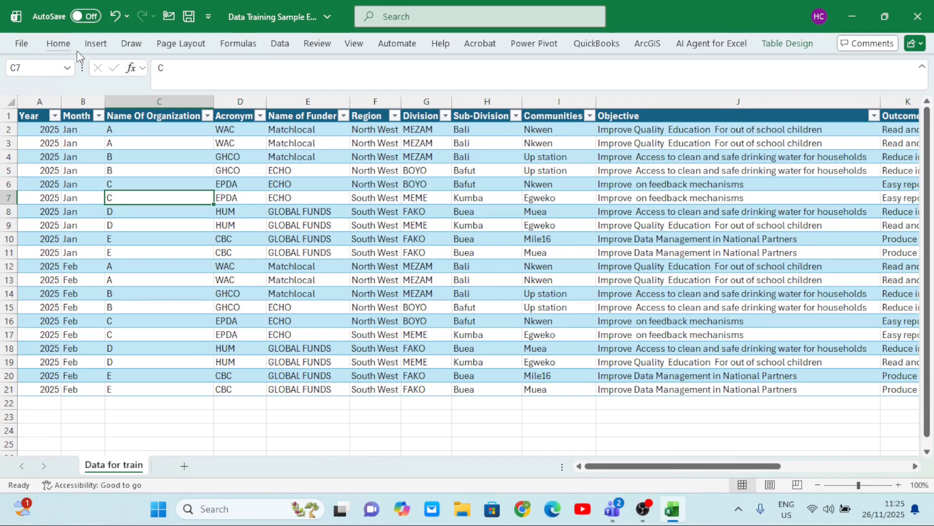
pyautogui.click(92, 44)
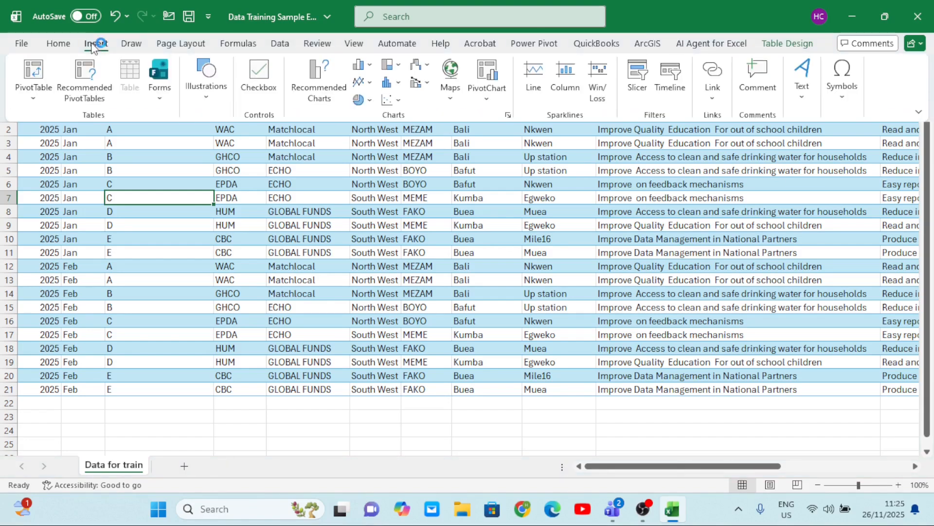
pyautogui.click(34, 99)
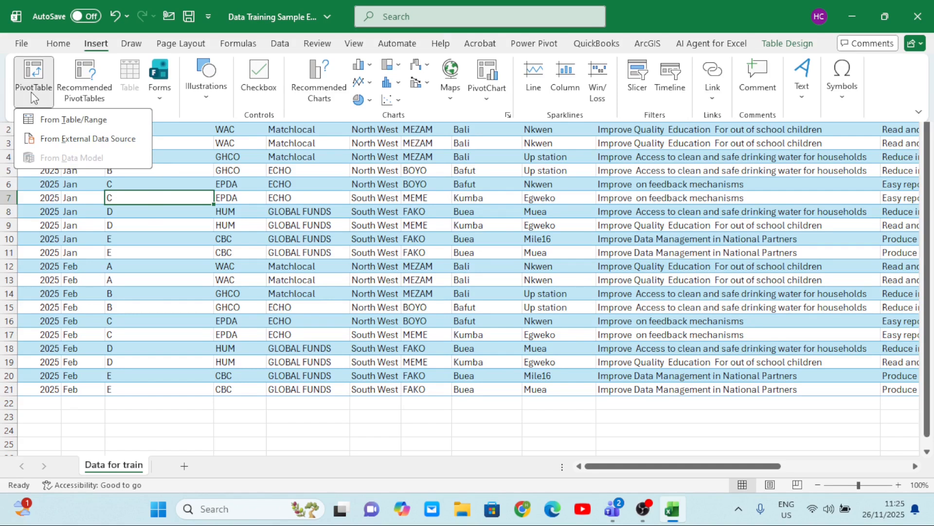
pyautogui.click(84, 127)
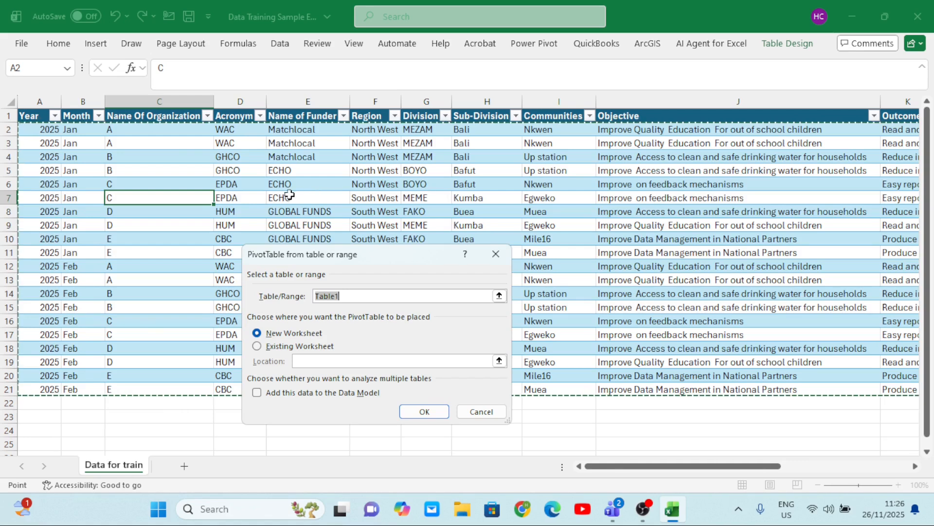
pyautogui.click(412, 410)
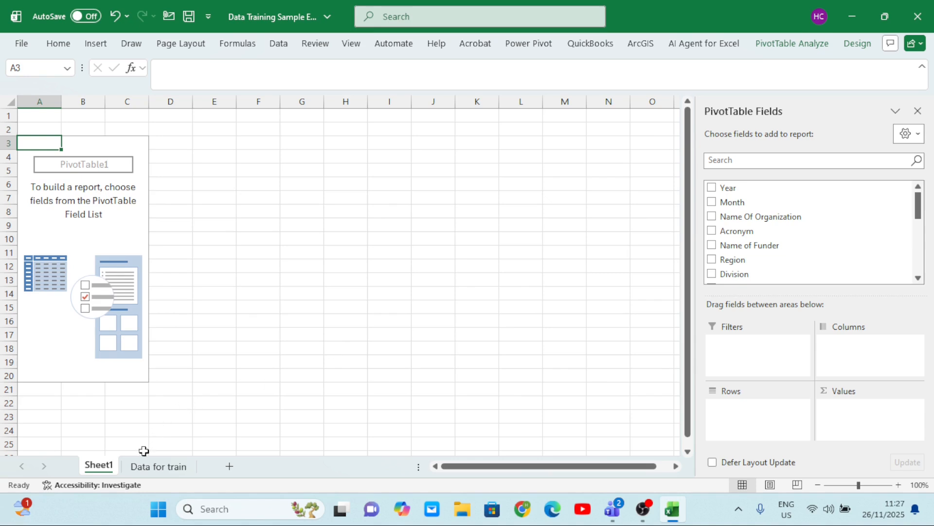
# Check the source table on the Data for train sheet and widen the PivotTable Fields pane on Sheet1
pyautogui.click(150, 468)
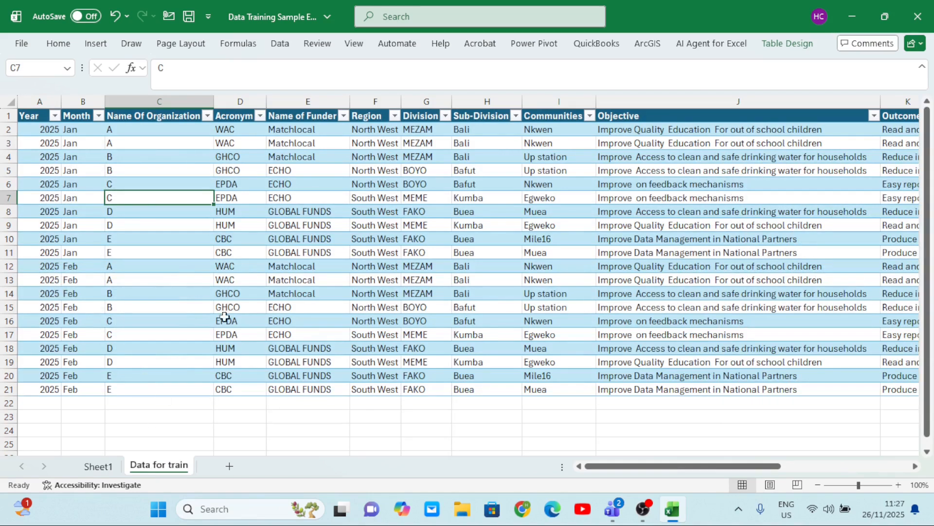
pyautogui.click(99, 466)
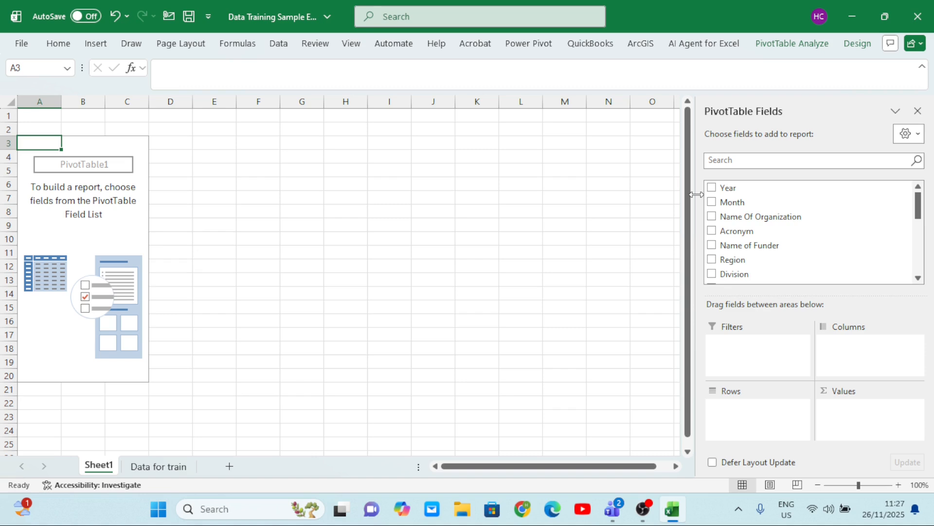
pyautogui.moveTo(696, 195); pyautogui.dragTo(395, 222)
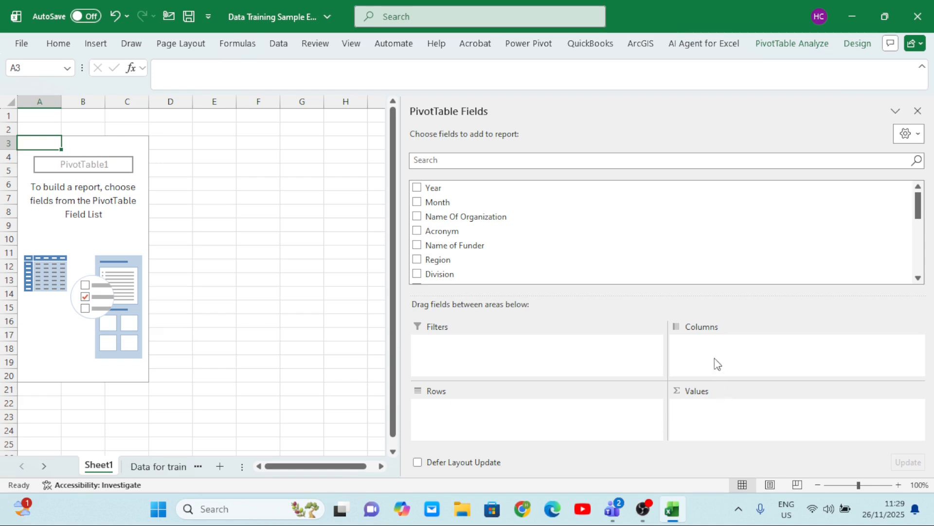
# Compare the PivotTable field list with the Month and Name Of Organization columns on the Data for train sheet
pyautogui.scroll(-1, 578, 217)
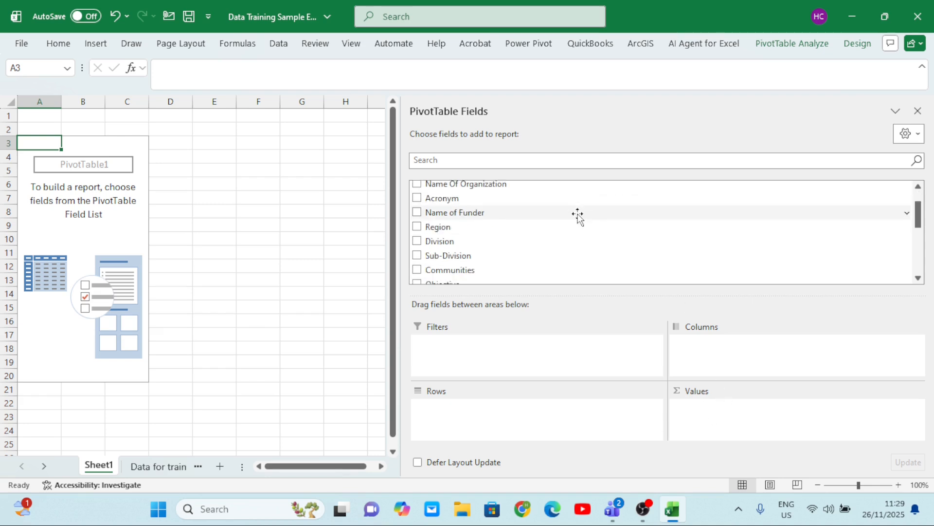
pyautogui.scroll(1, 578, 216)
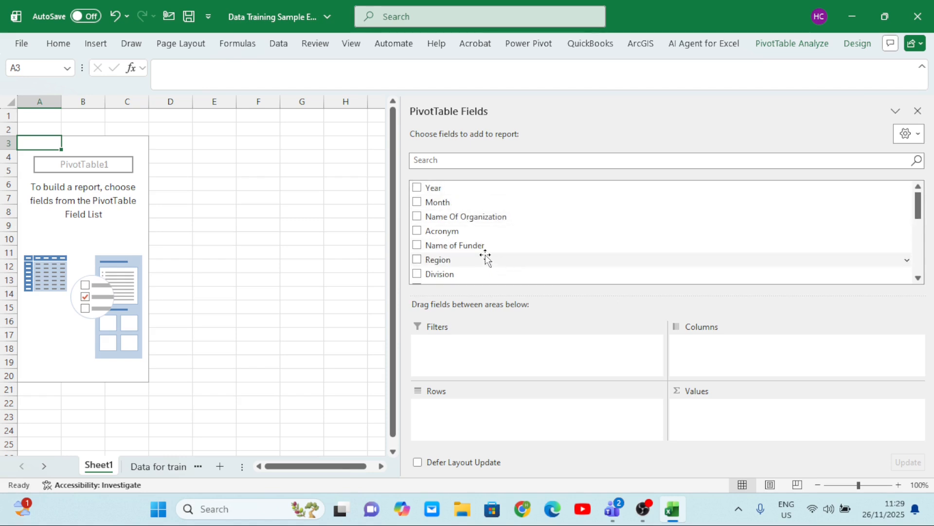
pyautogui.scroll(-2, 484, 254)
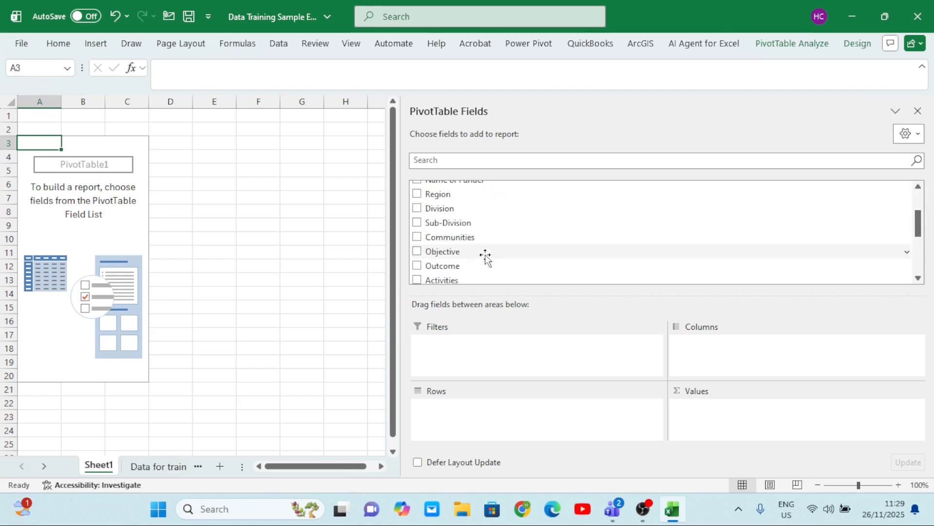
pyautogui.click(161, 467)
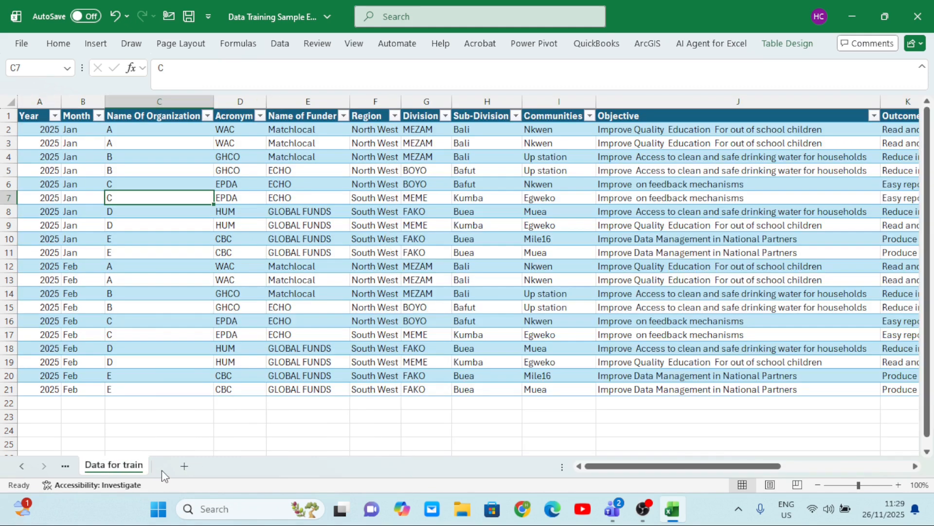
pyautogui.click(69, 101)
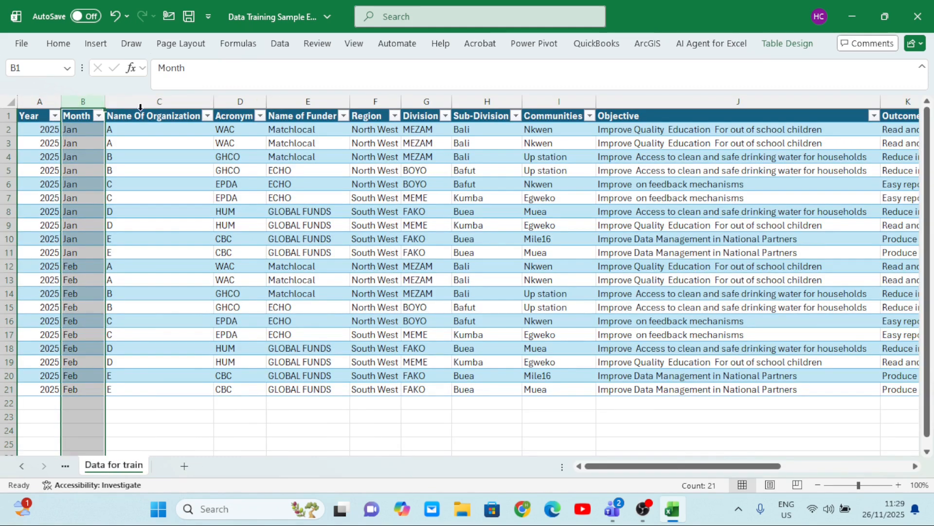
pyautogui.click(141, 106)
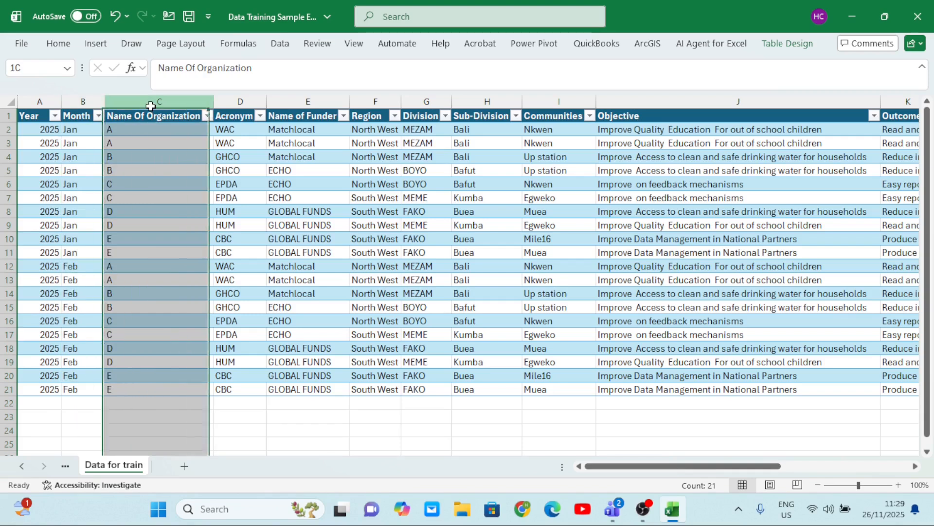
pyautogui.click(68, 466)
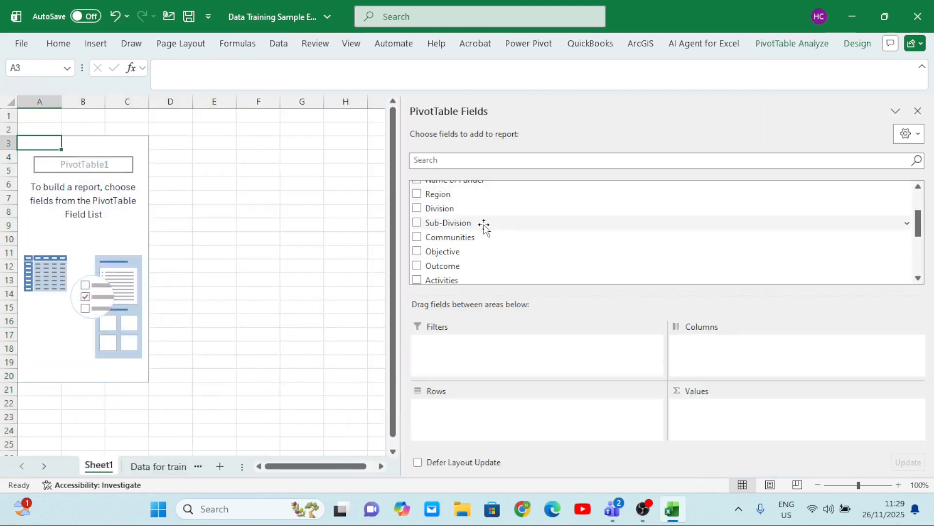
# Review the available PivotTable fields from Year through IDP and check the Month column in the source table
pyautogui.scroll(-3, 484, 227)
pyautogui.scroll(5, 495, 239)
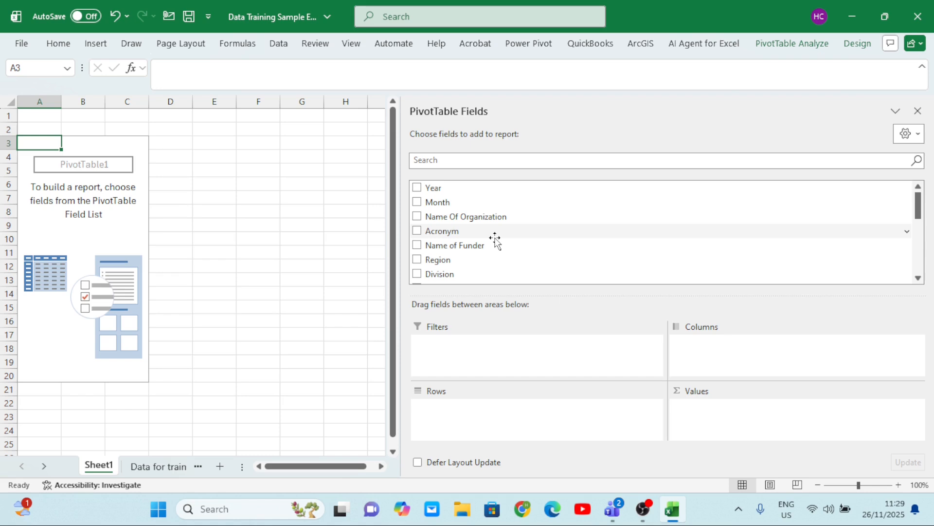
pyautogui.scroll(-1, 495, 240)
pyautogui.scroll(1, 495, 240)
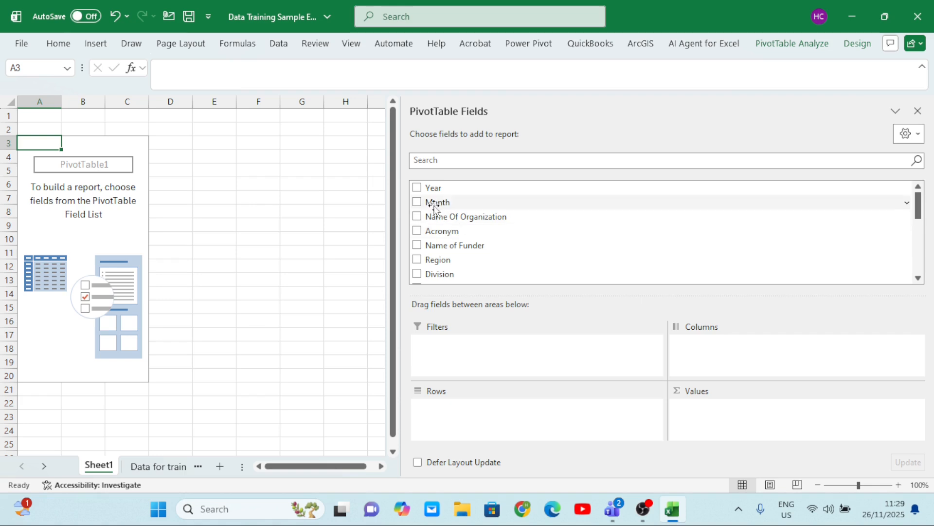
pyautogui.scroll(-3, 500, 228)
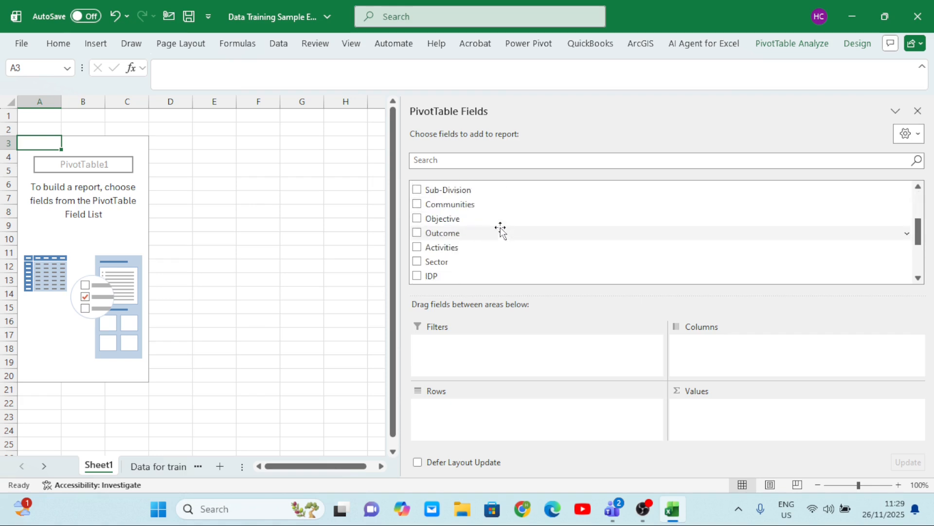
pyautogui.scroll(2, 501, 229)
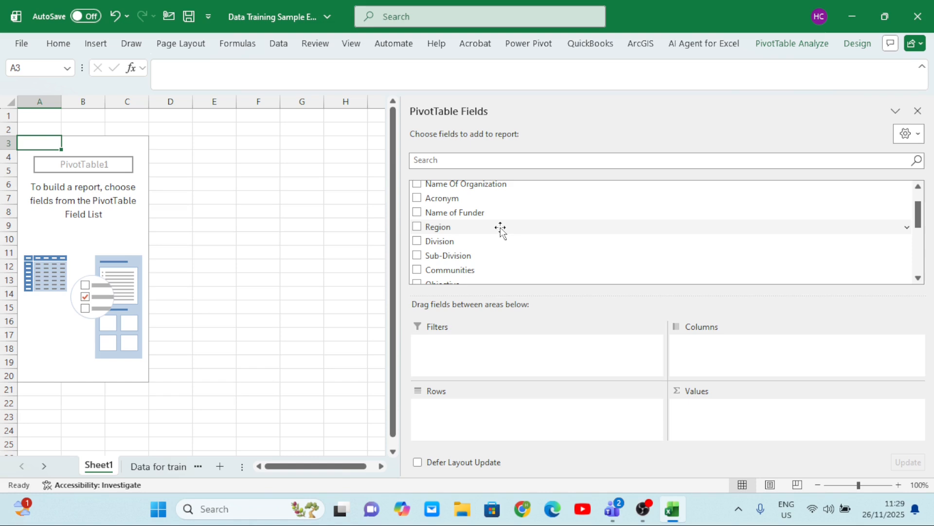
pyautogui.click(153, 468)
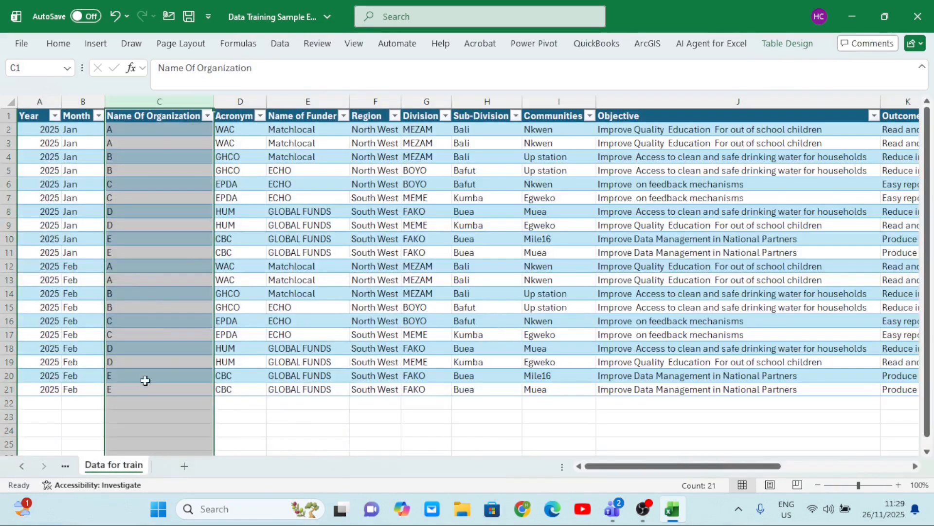
pyautogui.hscroll(-1, 151, 285)
pyautogui.click(77, 244)
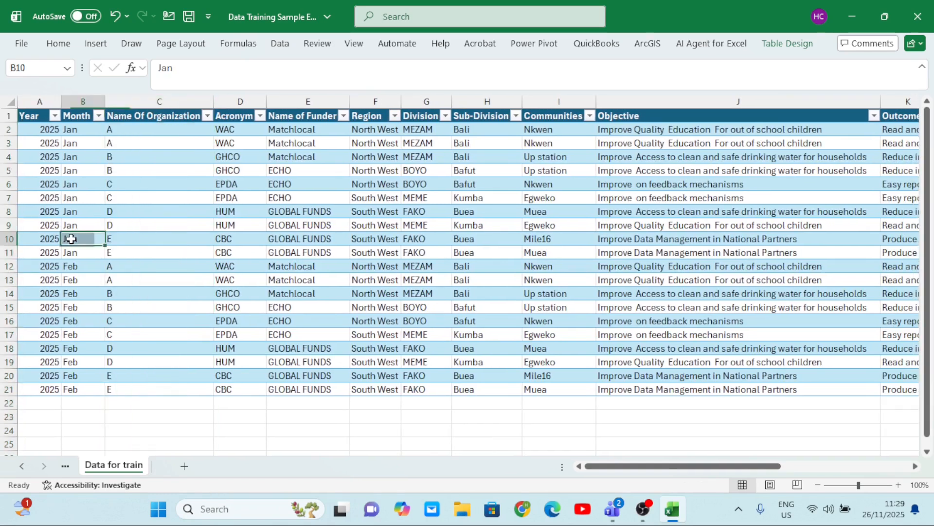
pyautogui.click(73, 102)
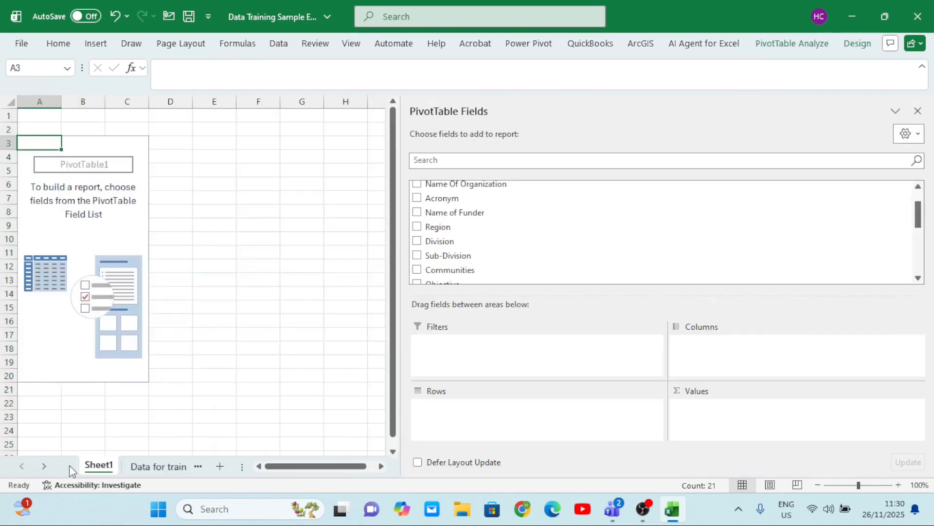
# Add the Month field to the PivotTable and place it in the Columns area
pyautogui.scroll(1, 427, 230)
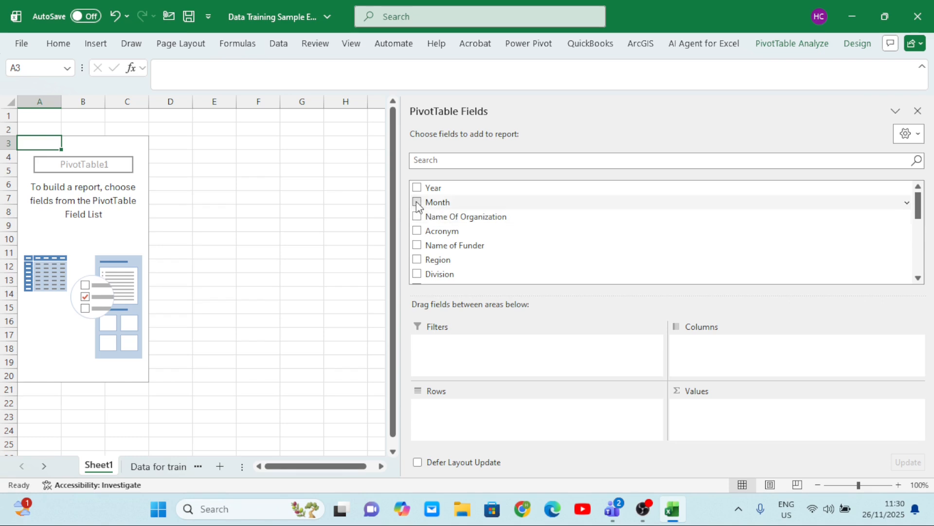
pyautogui.click(416, 201)
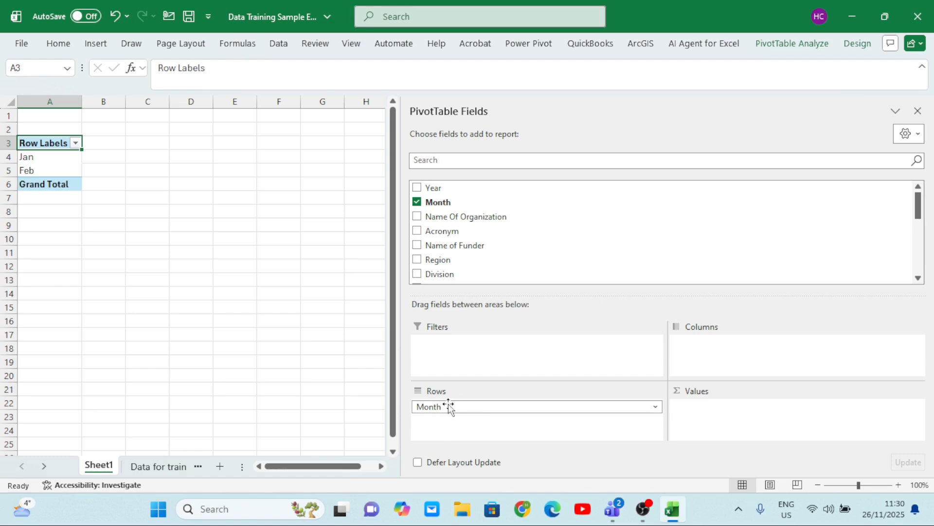
pyautogui.moveTo(451, 406); pyautogui.dragTo(705, 355)
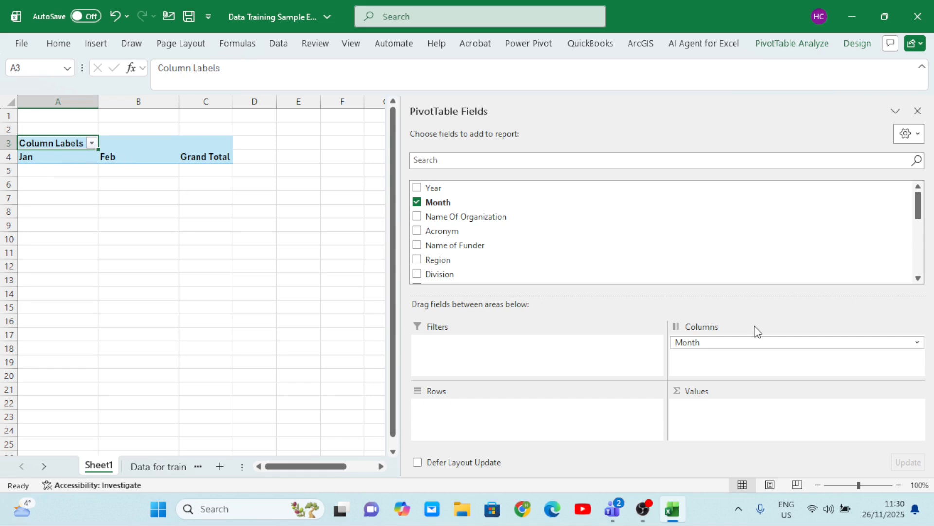
# Move the Month field from the Columns area to Rows and on to Filters
pyautogui.moveTo(715, 342); pyautogui.dragTo(498, 419)
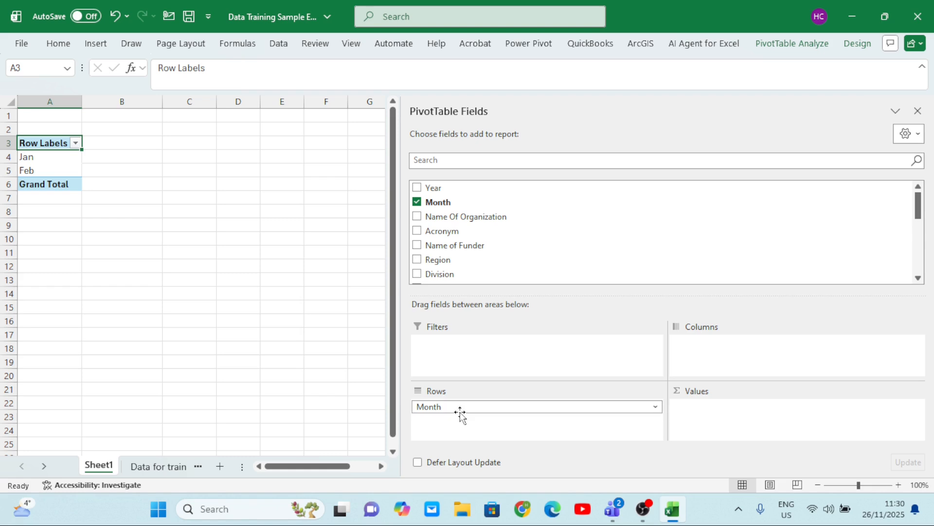
pyautogui.moveTo(460, 412); pyautogui.dragTo(486, 363)
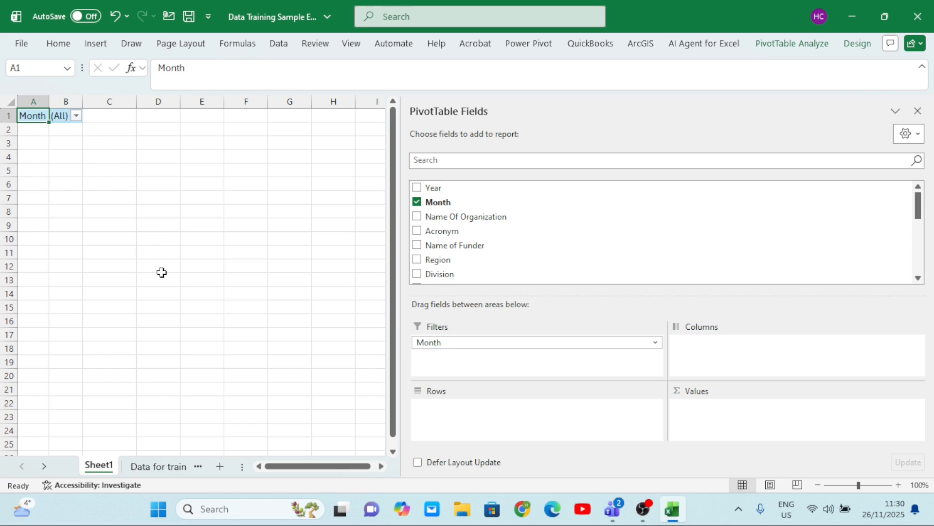
# Allow multiple items in the Month report filter and exclude Jan so only Feb is selected
pyautogui.click(77, 116)
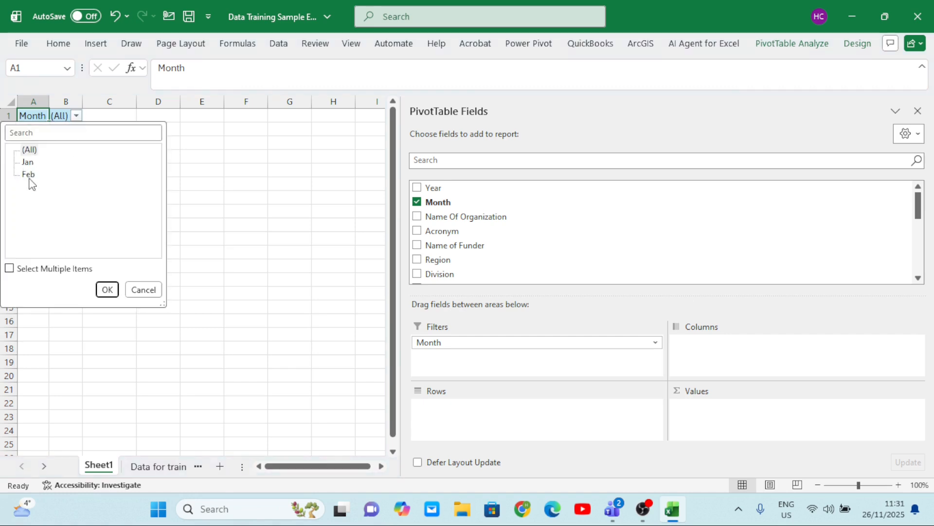
pyautogui.click(11, 268)
pyautogui.click(24, 163)
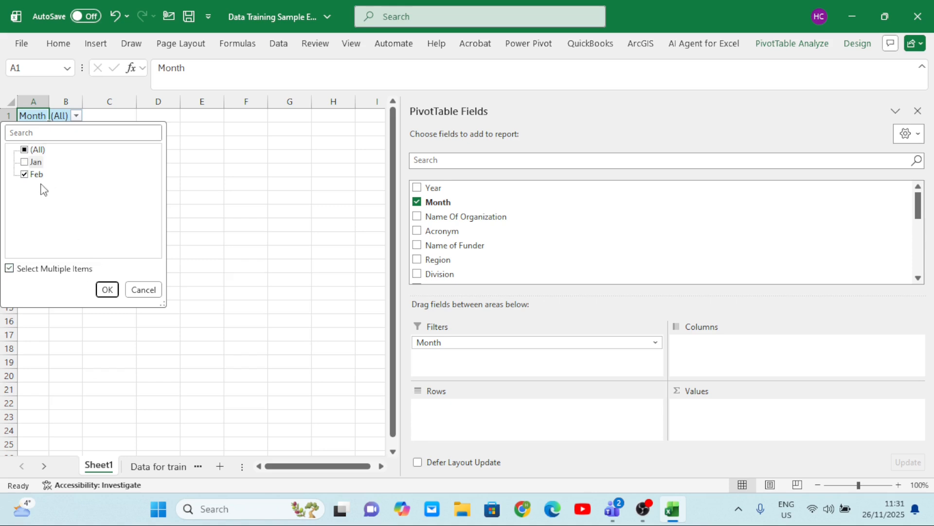
pyautogui.click(108, 290)
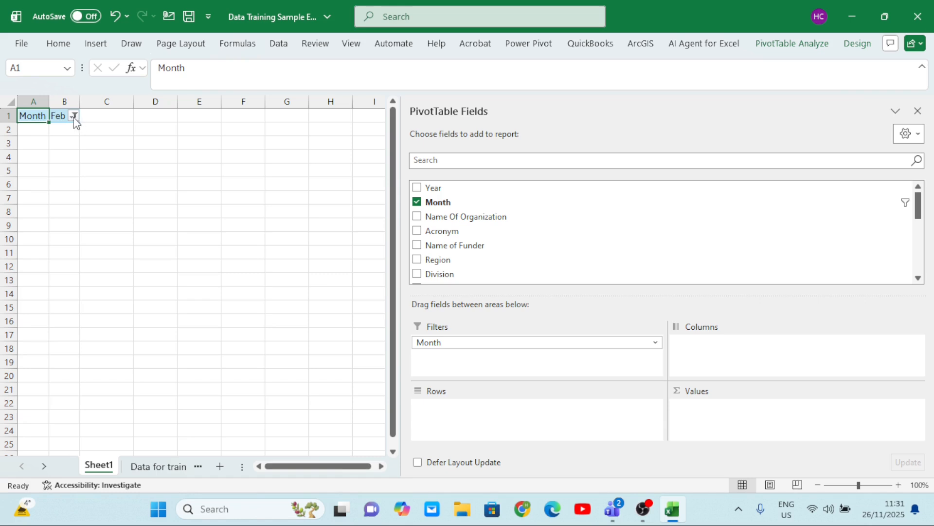
# Include Jan in the Month filter again and remove the Month field from the PivotTable
pyautogui.click(74, 116)
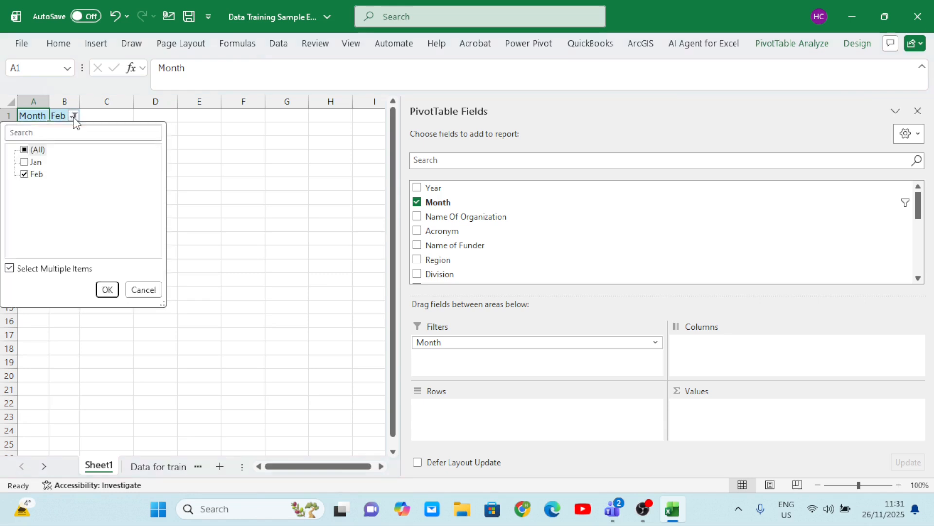
pyautogui.click(26, 164)
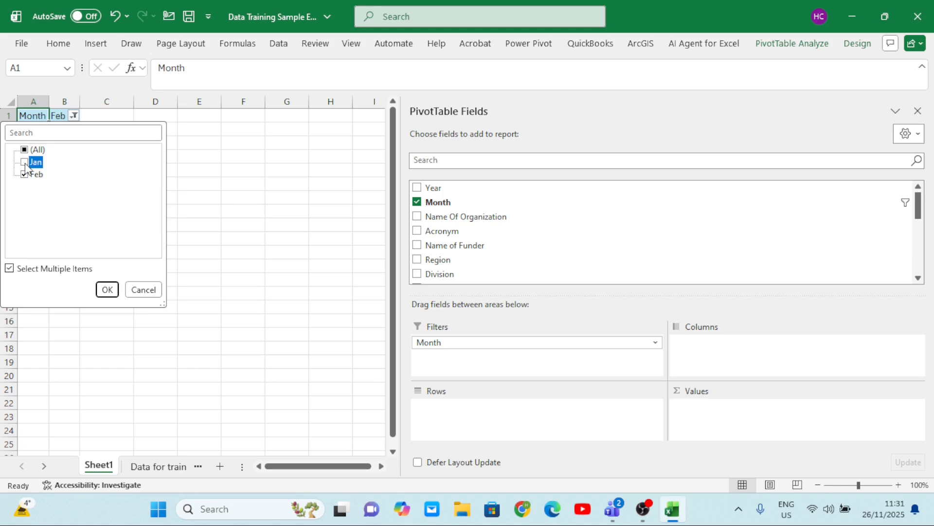
pyautogui.click(106, 289)
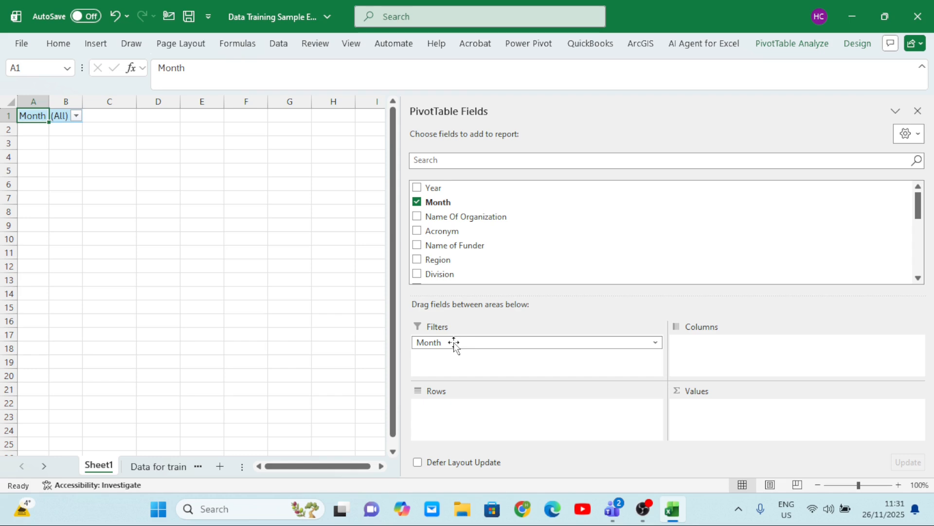
pyautogui.moveTo(455, 344); pyautogui.dragTo(285, 280)
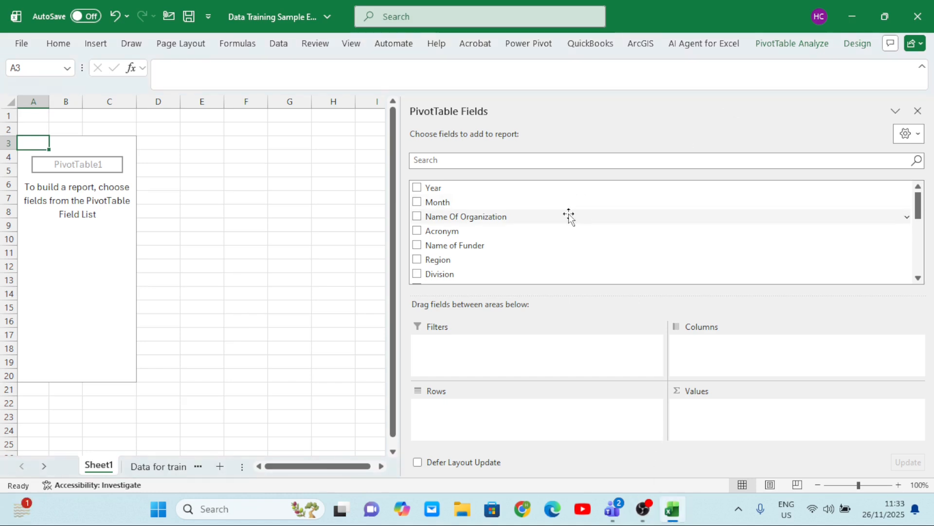
# Add the Month field to the PivotTable rows and Total Children to its values
pyautogui.scroll(-1, 559, 263)
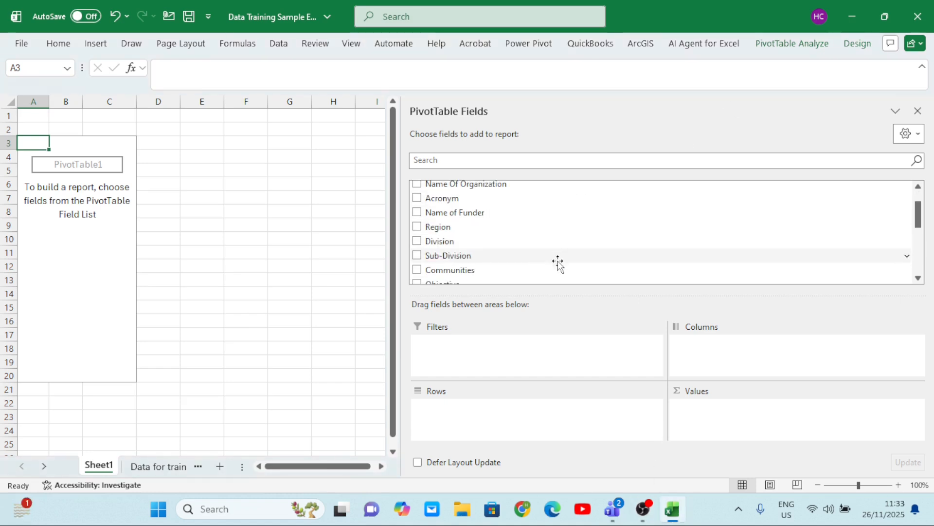
pyautogui.scroll(-1, 558, 263)
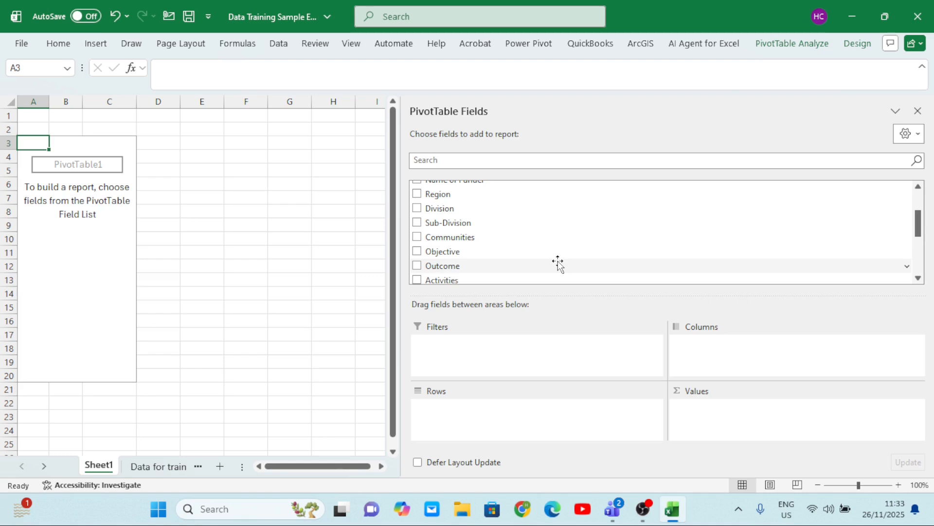
pyautogui.scroll(2, 558, 264)
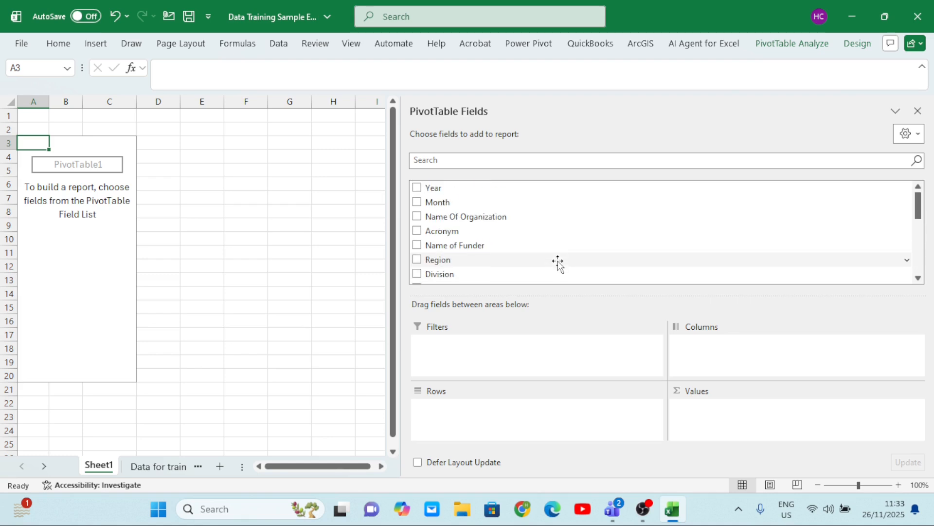
pyautogui.click(418, 201)
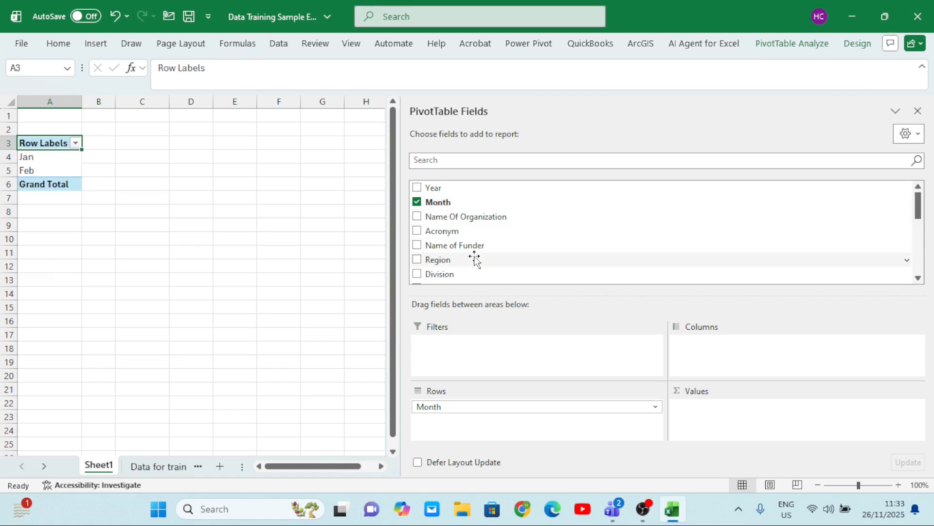
pyautogui.scroll(-5, 475, 259)
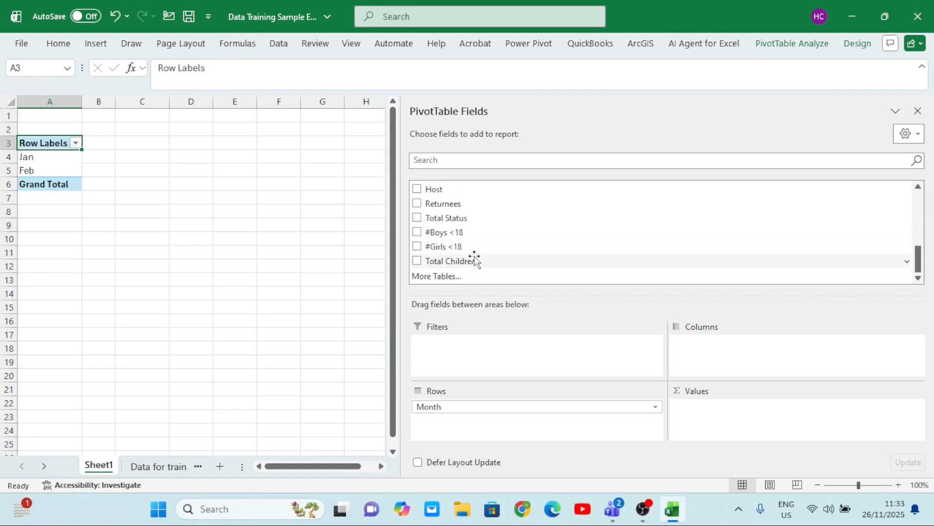
pyautogui.click(417, 261)
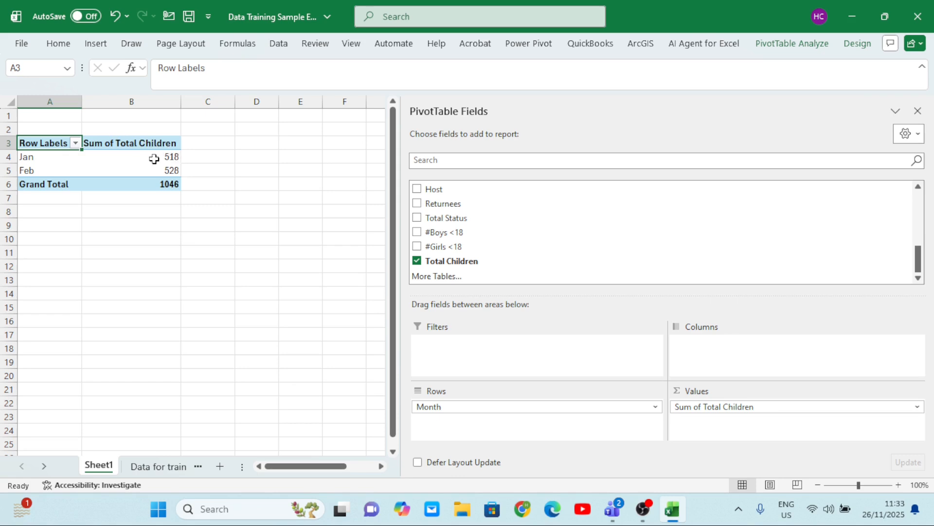
# Review the summary functions for the Total Children value field and summarize it by Average
pyautogui.moveTo(159, 162)
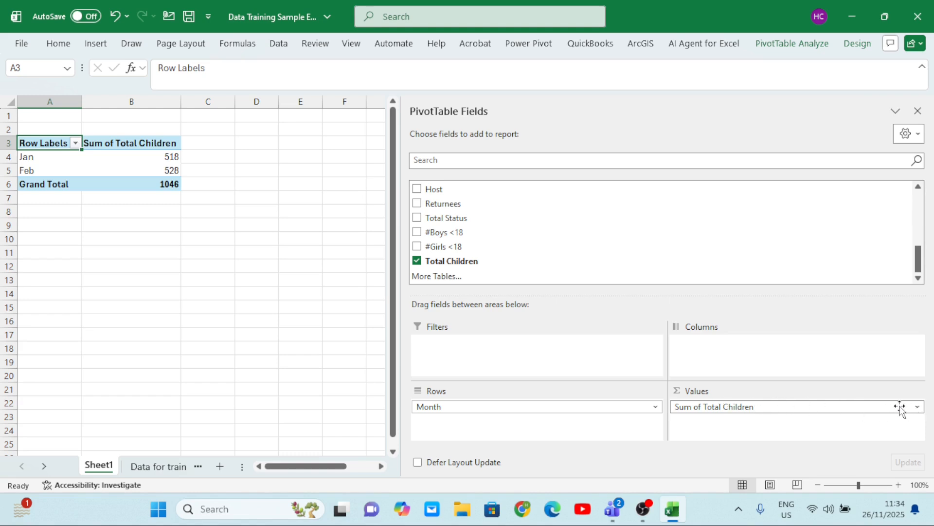
pyautogui.click(918, 409)
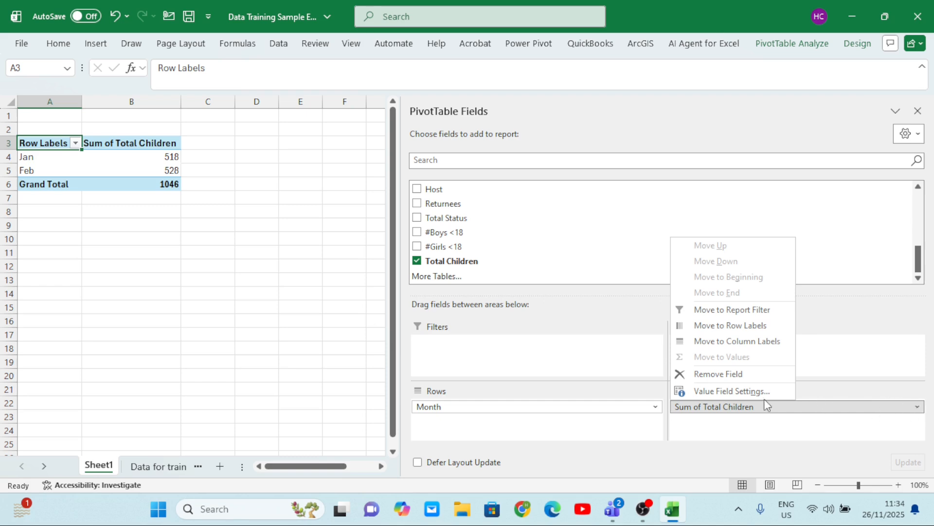
pyautogui.click(727, 387)
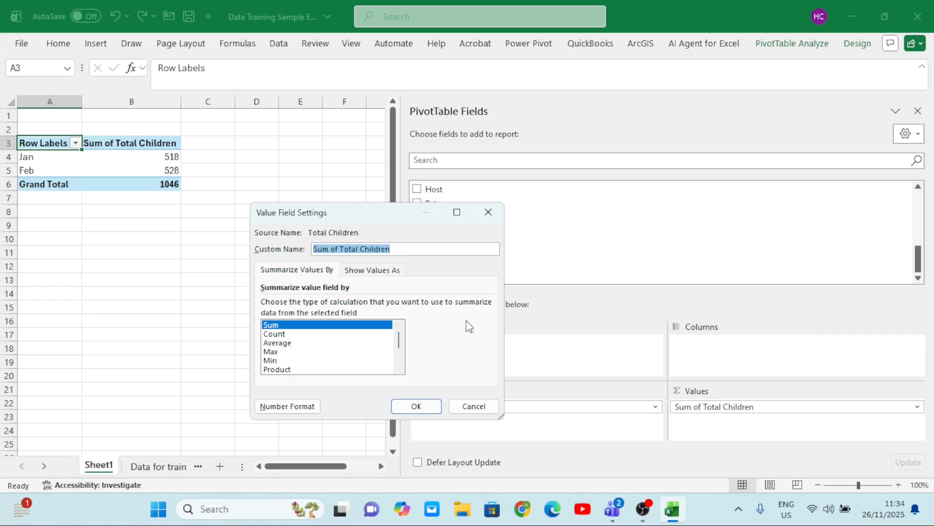
pyautogui.moveTo(389, 215); pyautogui.dragTo(608, 186)
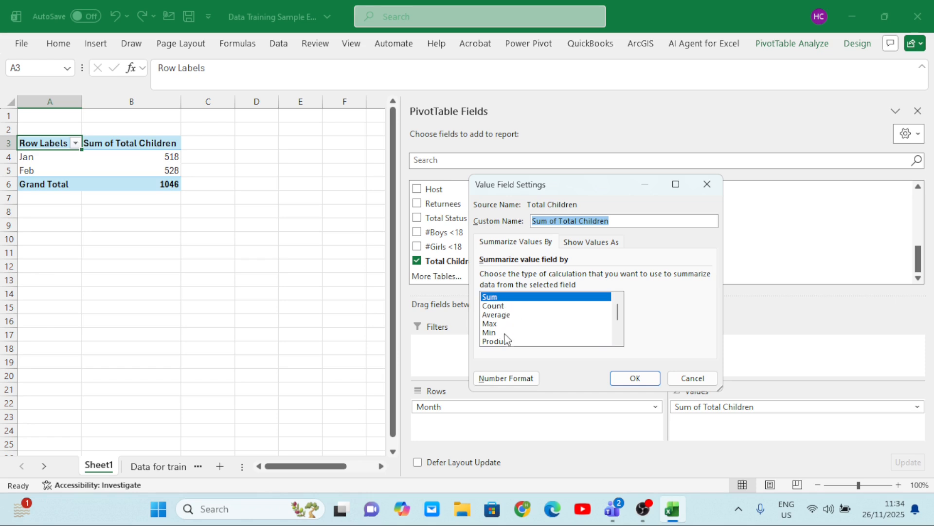
pyautogui.click(620, 340)
pyautogui.click(620, 340)
pyautogui.click(620, 340)
pyautogui.click(620, 340)
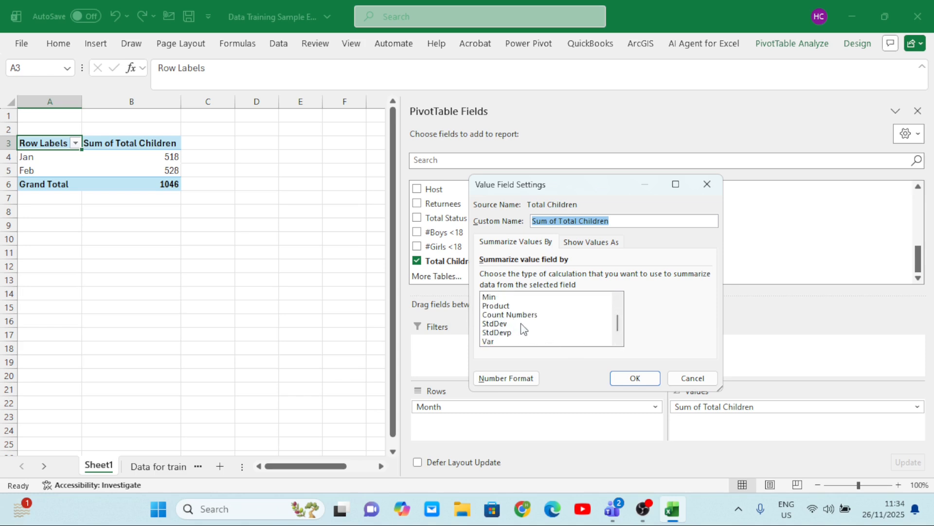
pyautogui.click(619, 342)
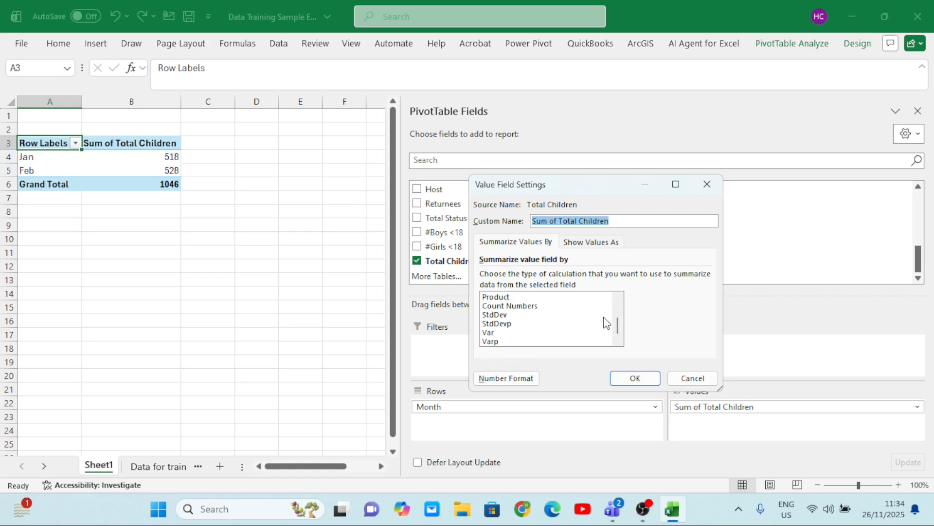
pyautogui.click(618, 298)
pyautogui.click(618, 299)
pyautogui.click(618, 299)
pyautogui.click(618, 299)
pyautogui.click(618, 299)
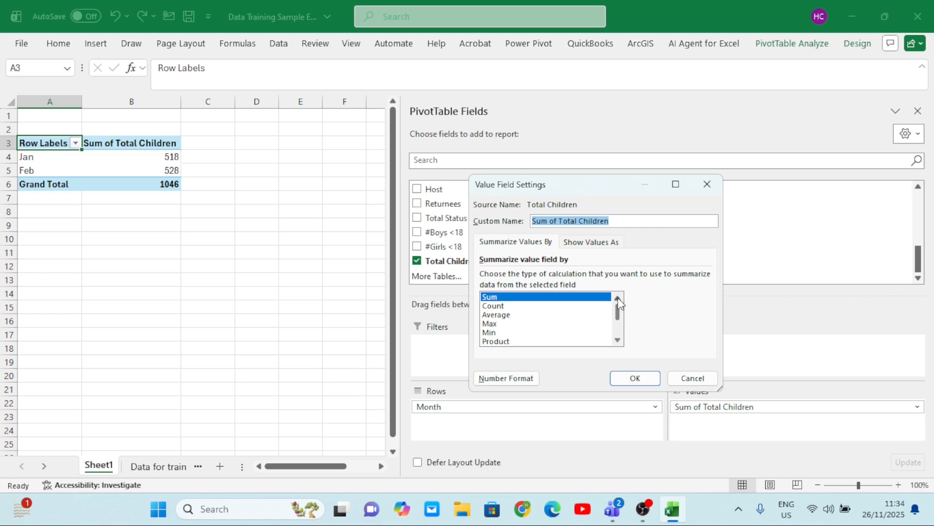
pyautogui.click(500, 316)
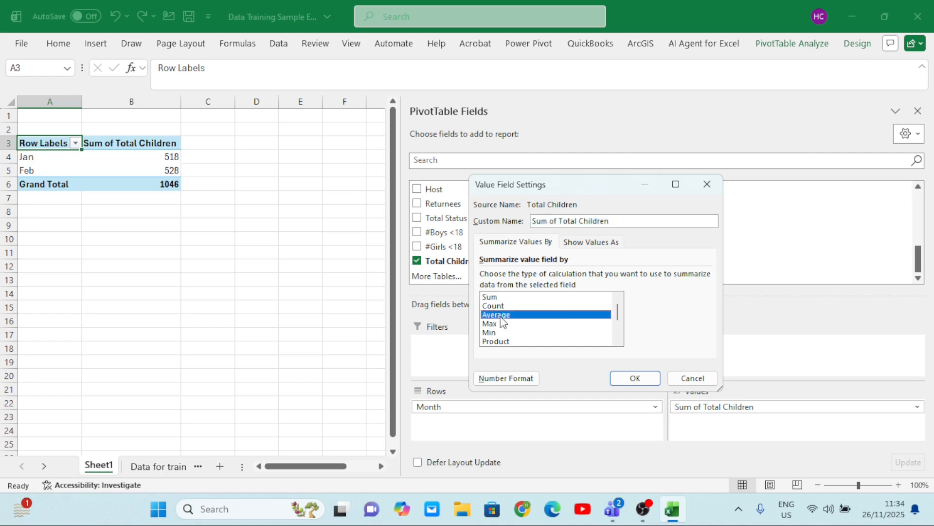
pyautogui.click(635, 378)
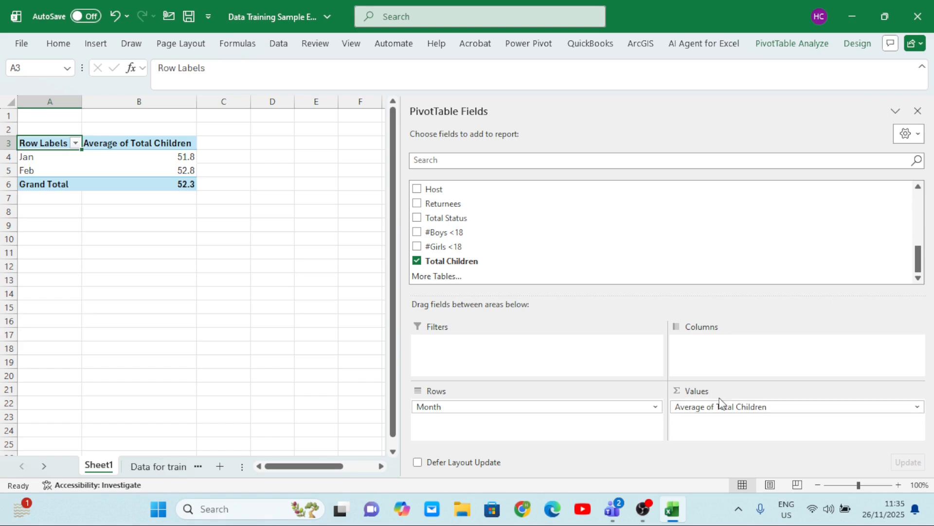
# Change the Total Children value field's summary calculation to Max
pyautogui.click(918, 407)
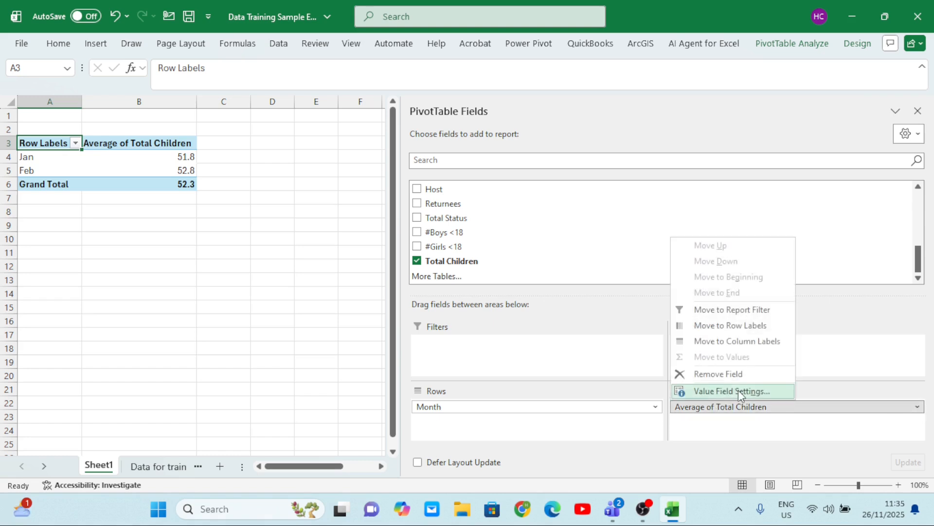
pyautogui.click(738, 391)
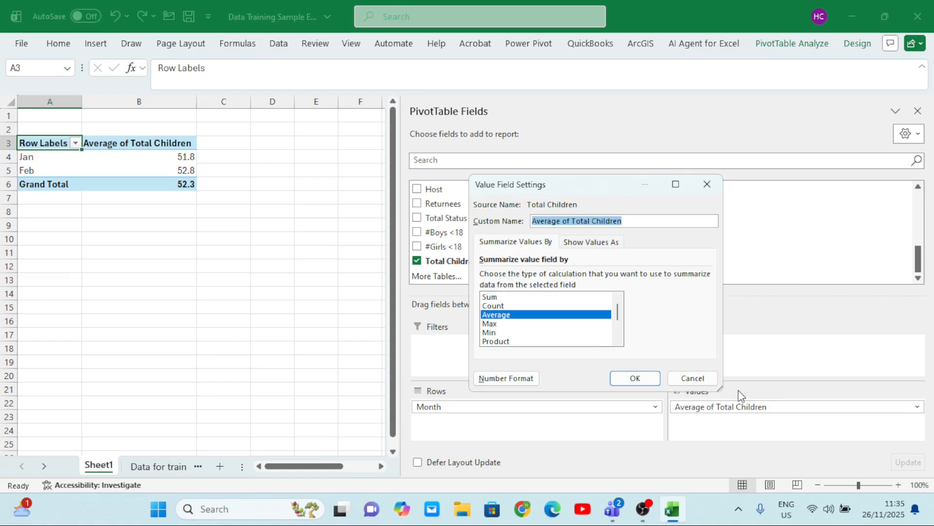
pyautogui.click(504, 323)
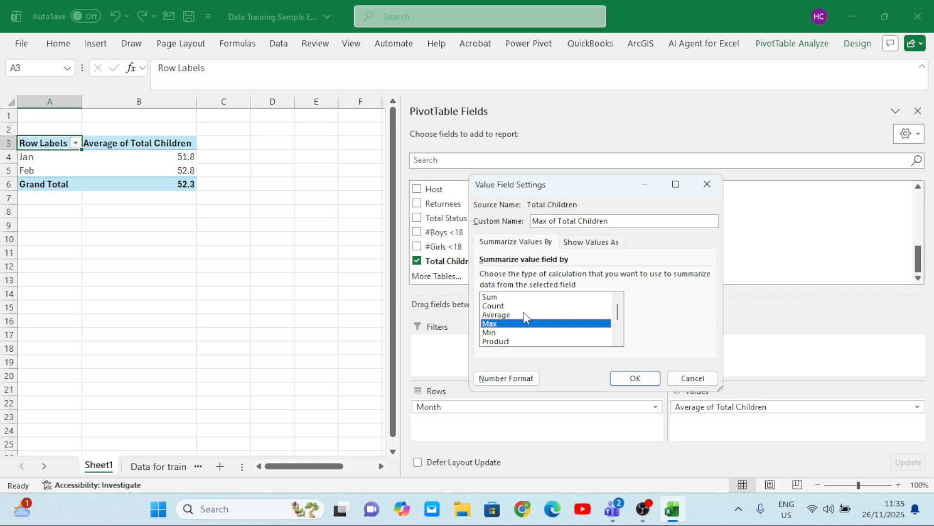
pyautogui.click(627, 378)
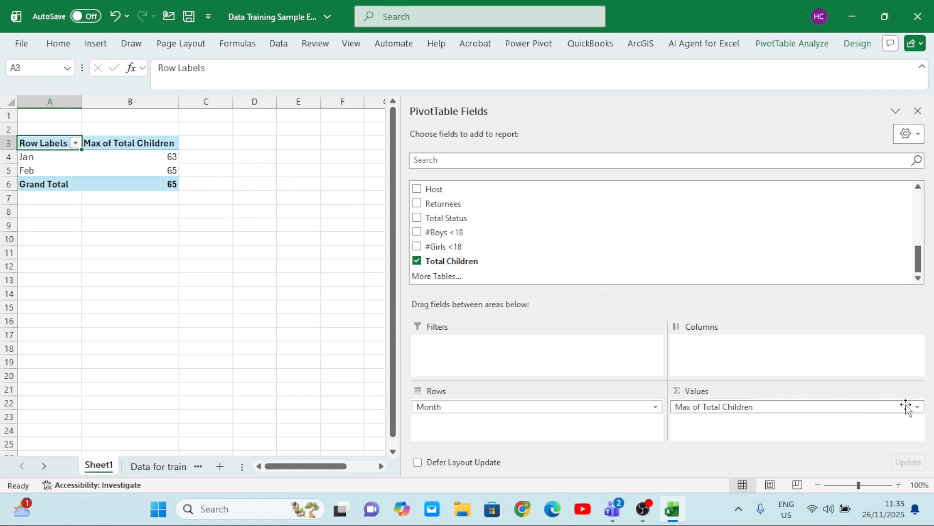
# Remove the Total Children values and the Month rows, leaving the PivotTable empty
pyautogui.moveTo(858, 409); pyautogui.dragTo(235, 271)
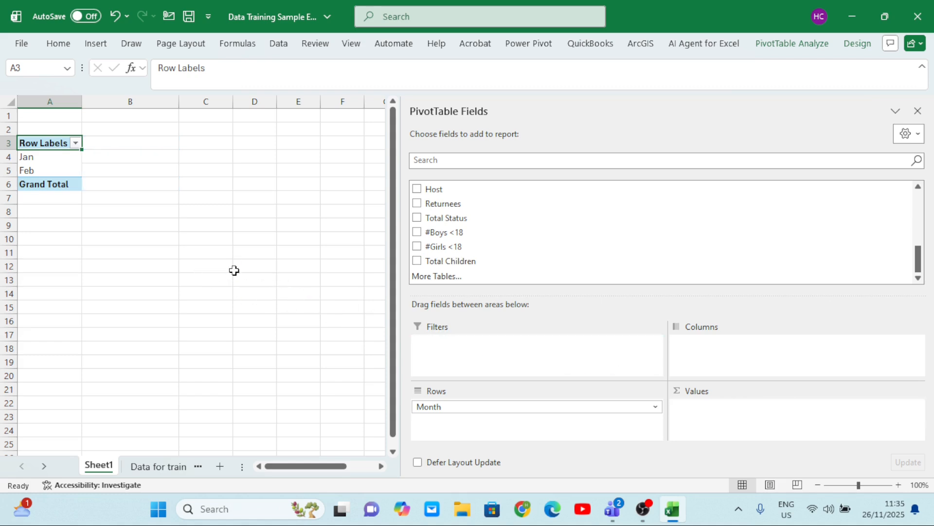
pyautogui.moveTo(451, 409); pyautogui.dragTo(213, 330)
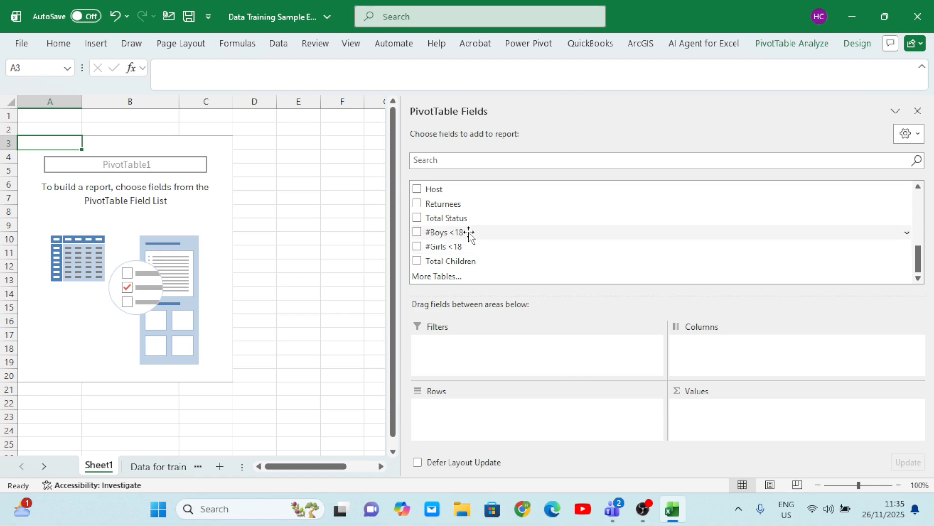
# Place the Month field in the Filters area and add Total Children to the PivotTable values
pyautogui.scroll(5, 472, 233)
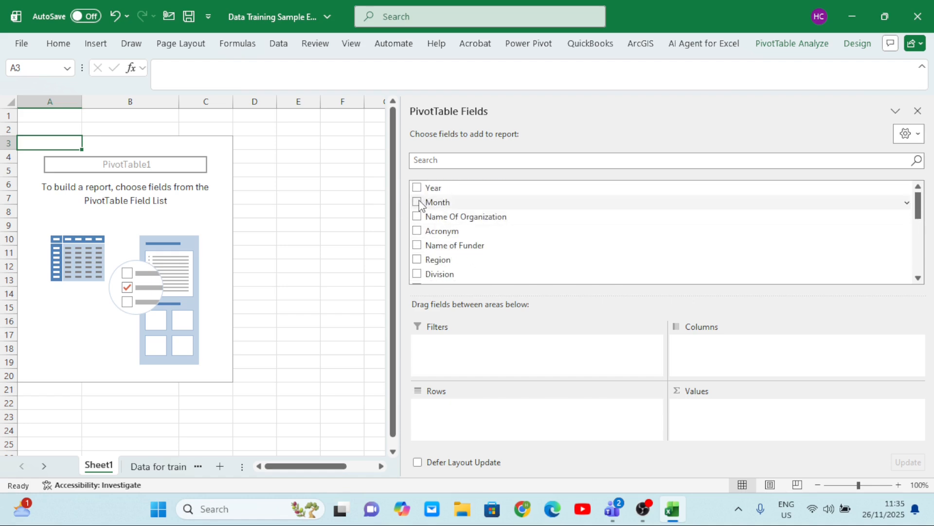
pyautogui.click(417, 201)
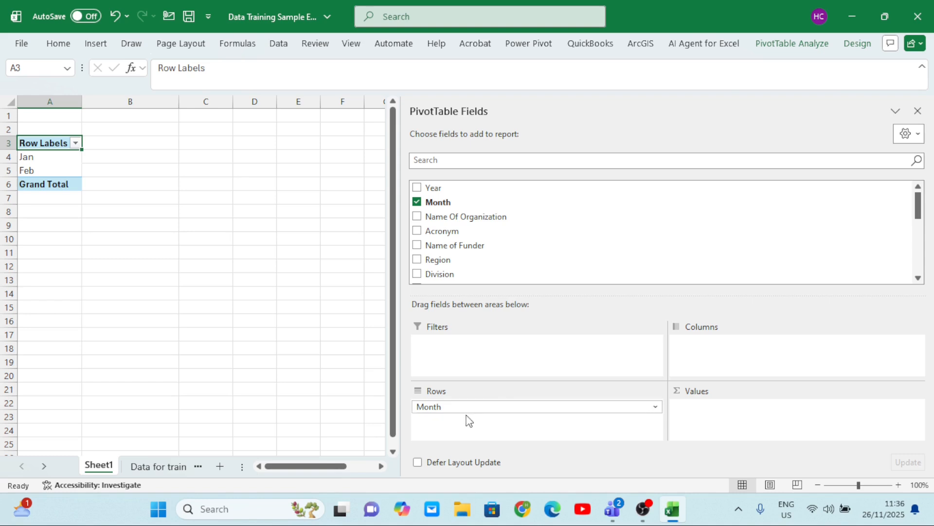
pyautogui.moveTo(475, 408); pyautogui.dragTo(474, 346)
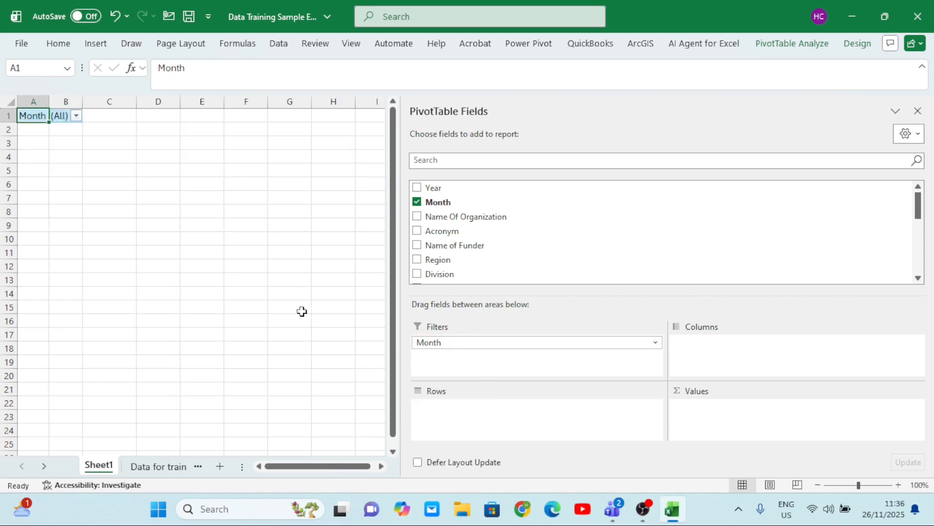
pyautogui.scroll(-5, 500, 263)
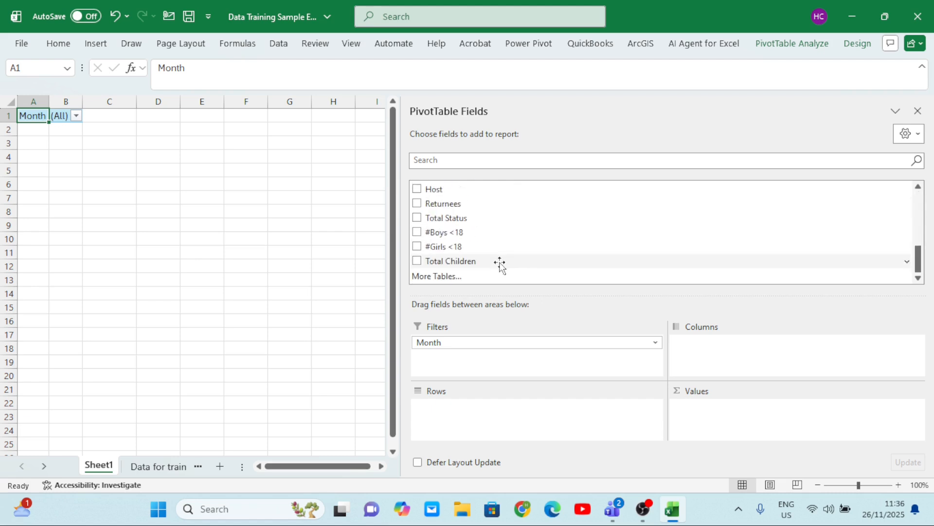
pyautogui.click(421, 262)
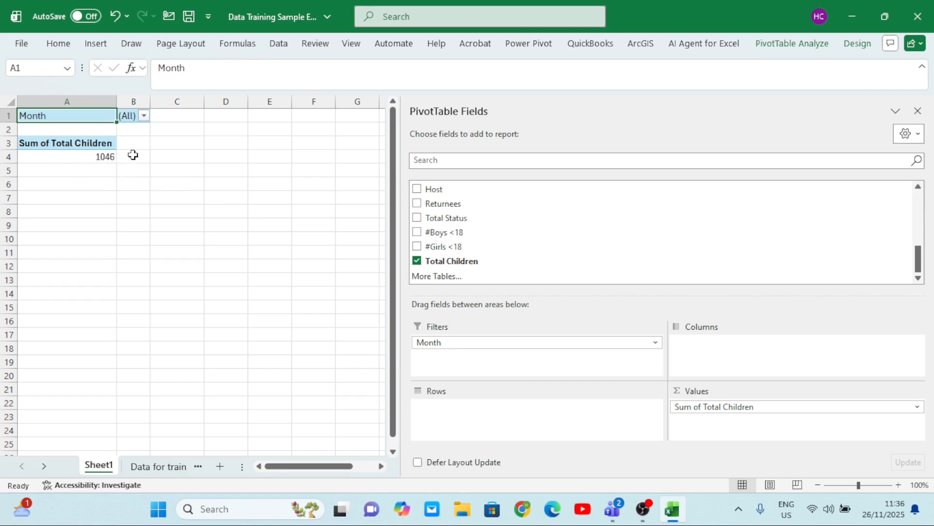
# Filter the PivotTable's Month field to include only Feb
pyautogui.click(145, 116)
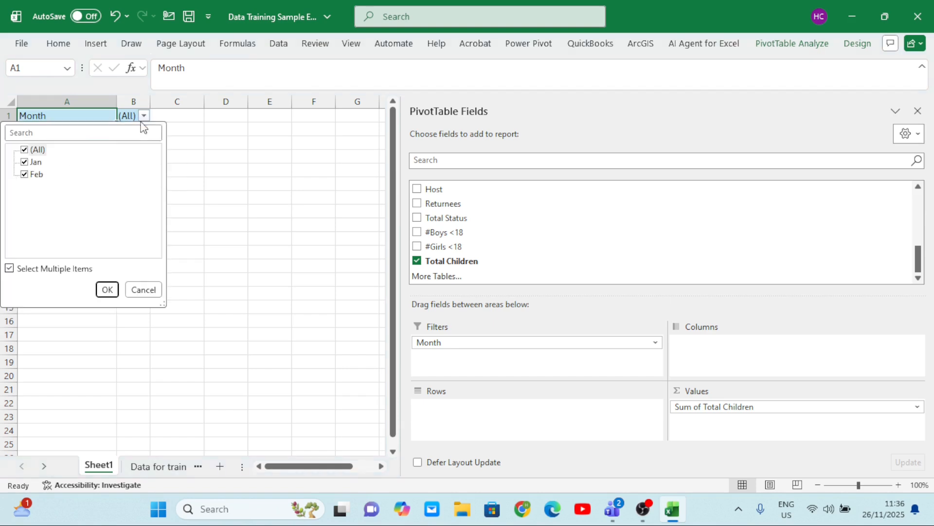
pyautogui.click(27, 164)
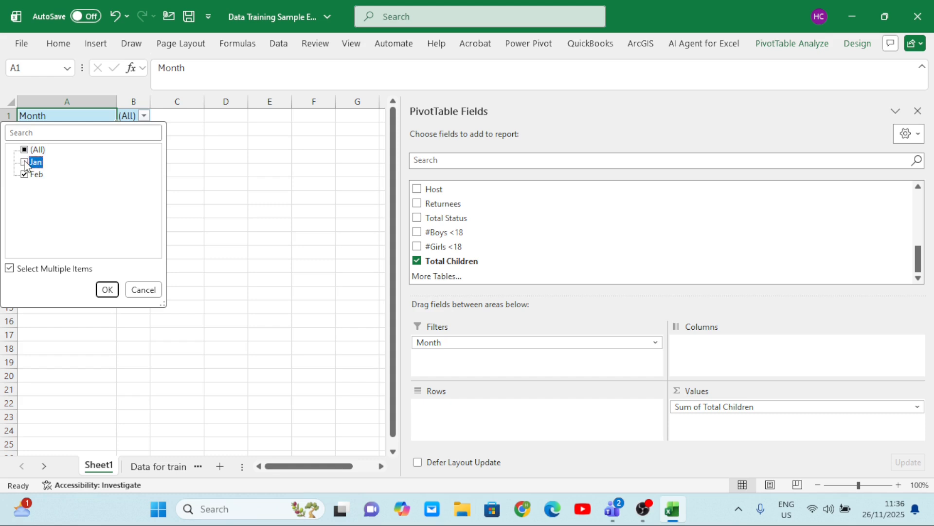
pyautogui.click(106, 290)
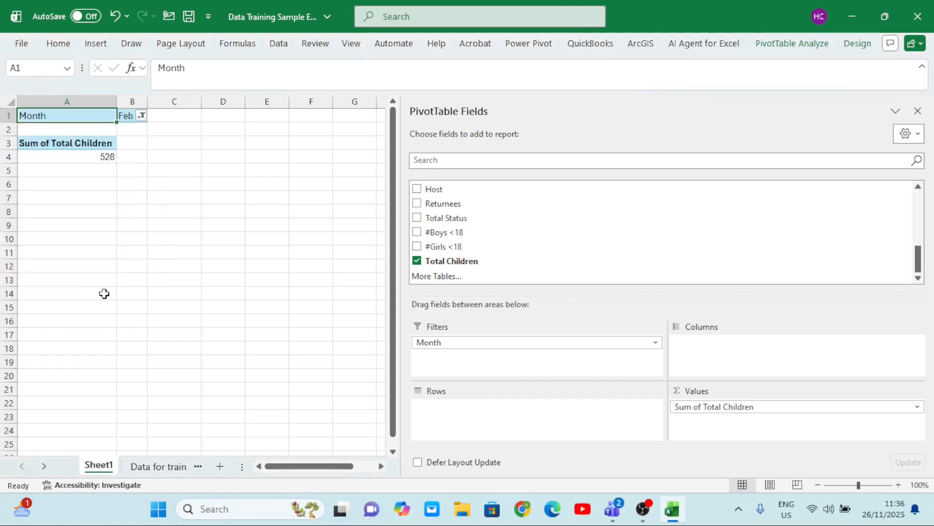
# Include Jan in the Month filter again so all months are summarized
pyautogui.click(141, 116)
pyautogui.click(25, 162)
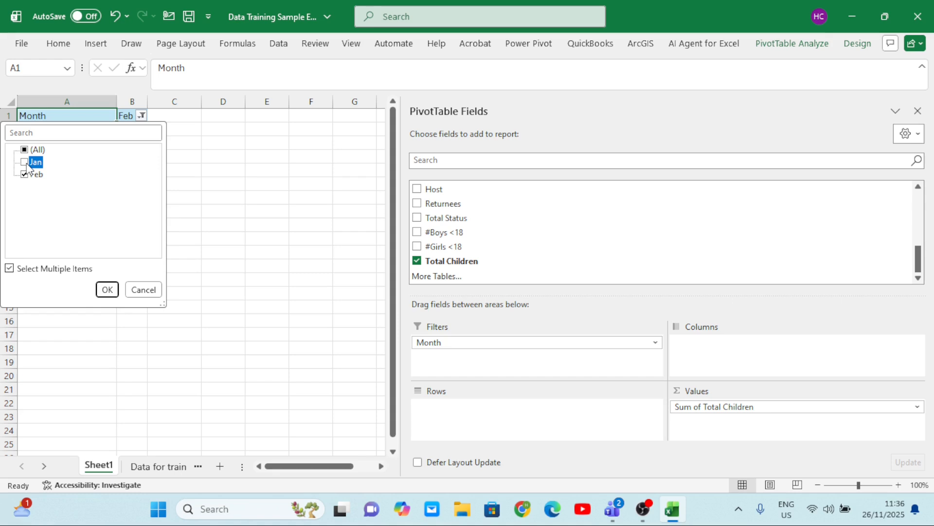
pyautogui.click(107, 289)
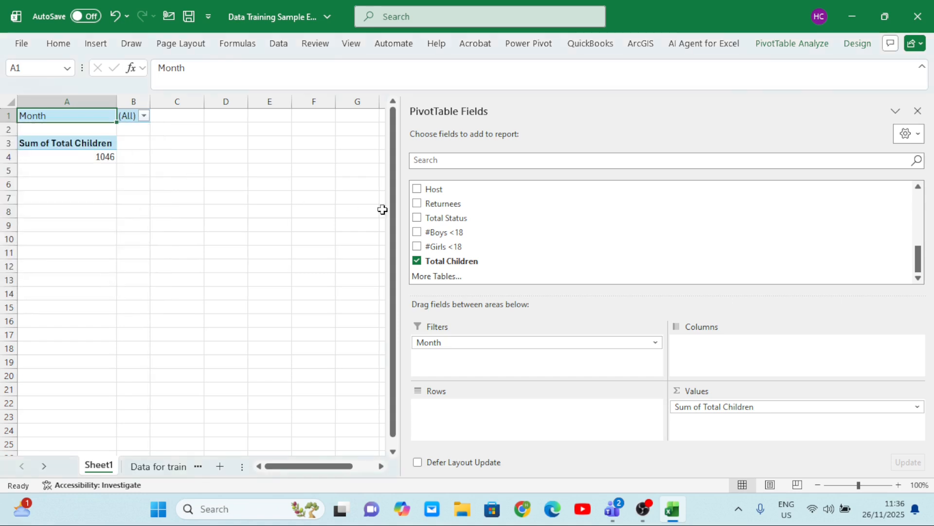
# Move the Month field from the Filters area to Rows, and back to Filters
pyautogui.scroll(3, 501, 226)
pyautogui.scroll(3, 501, 227)
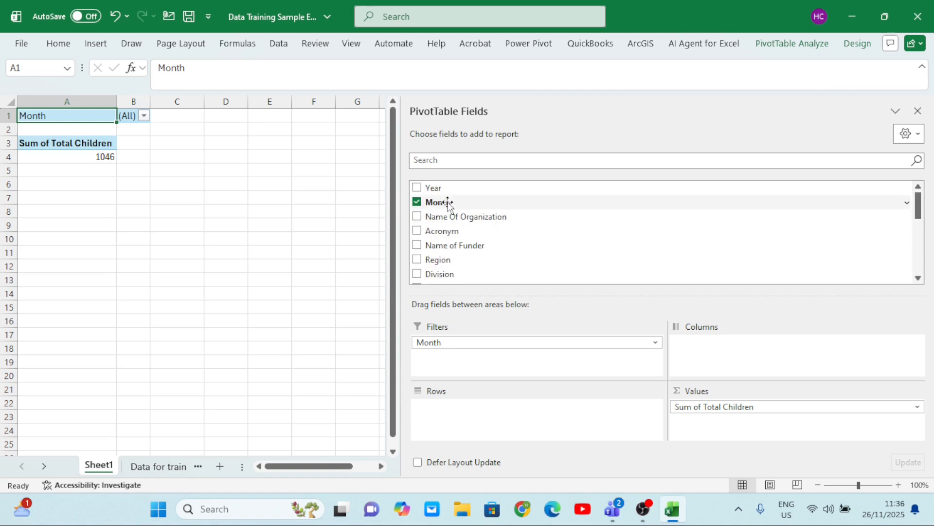
pyautogui.moveTo(448, 202); pyautogui.dragTo(443, 413)
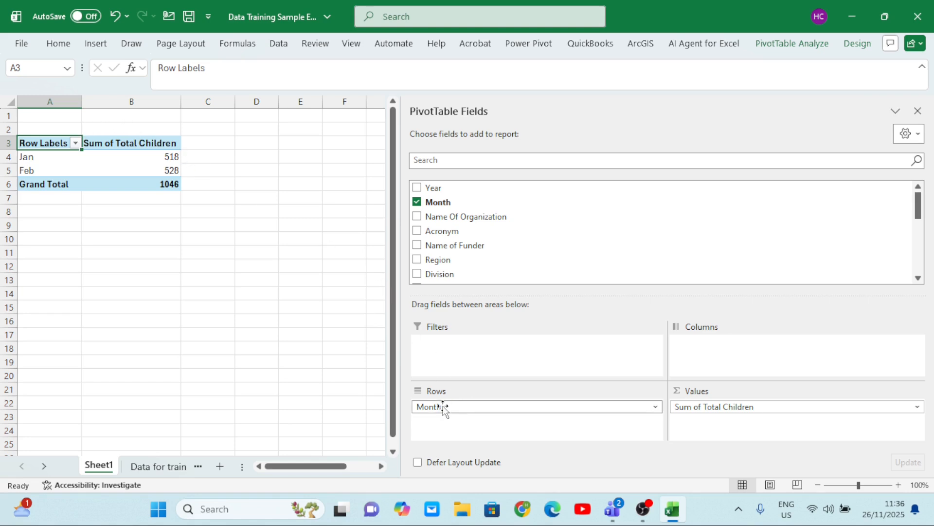
pyautogui.moveTo(448, 411); pyautogui.dragTo(468, 358)
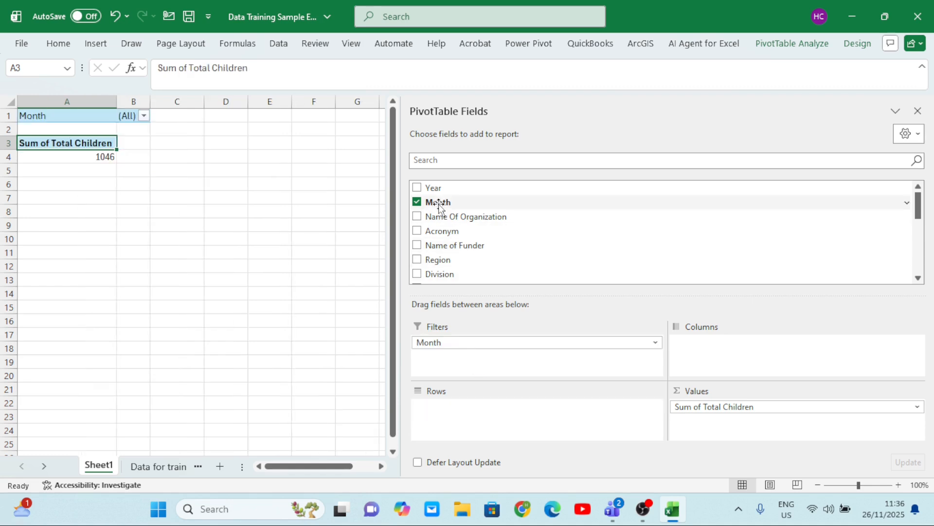
# Move the Month field to the Columns area to compare the layout, and place it in Rows
pyautogui.moveTo(438, 202); pyautogui.dragTo(723, 353)
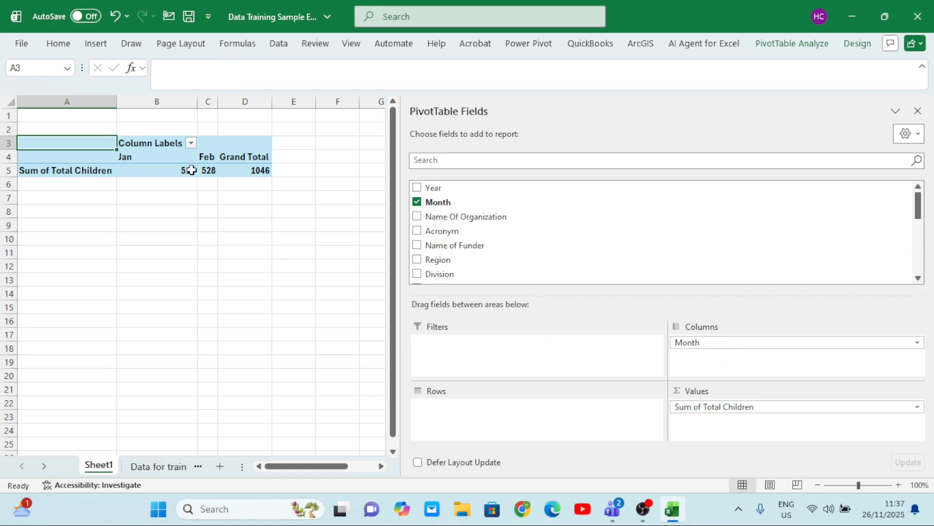
pyautogui.moveTo(191, 170)
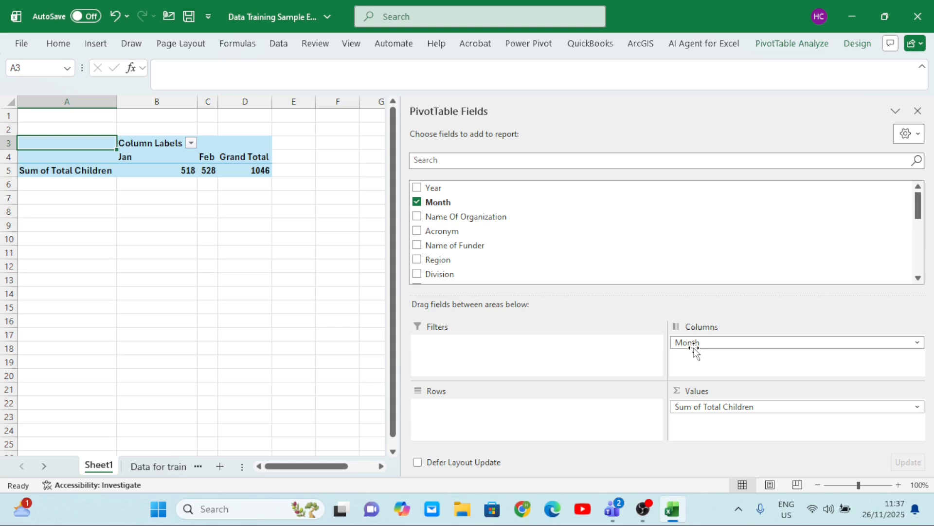
pyautogui.moveTo(695, 347); pyautogui.dragTo(477, 424)
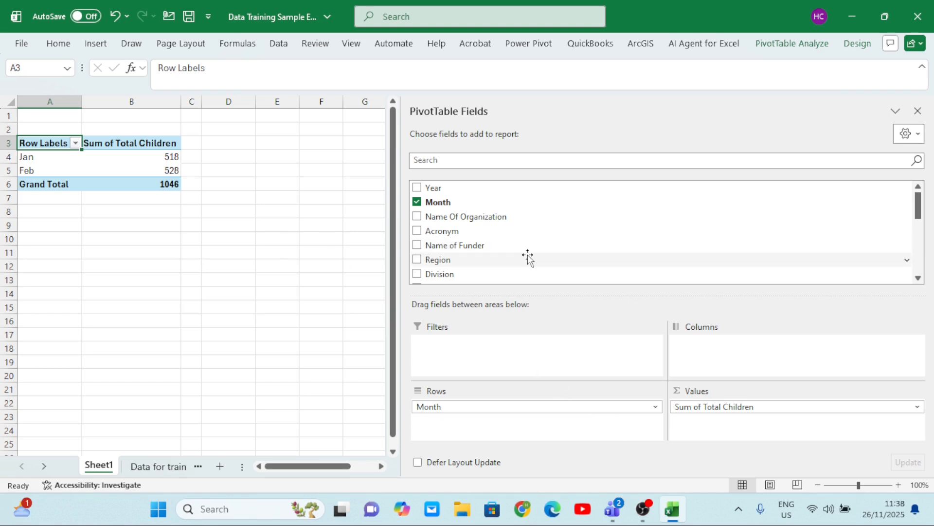
# Clear the PivotTable by removing the Month field and the Sum of Total Children values
pyautogui.scroll(-3, 528, 258)
pyautogui.scroll(3, 528, 258)
pyautogui.scroll(-6, 528, 257)
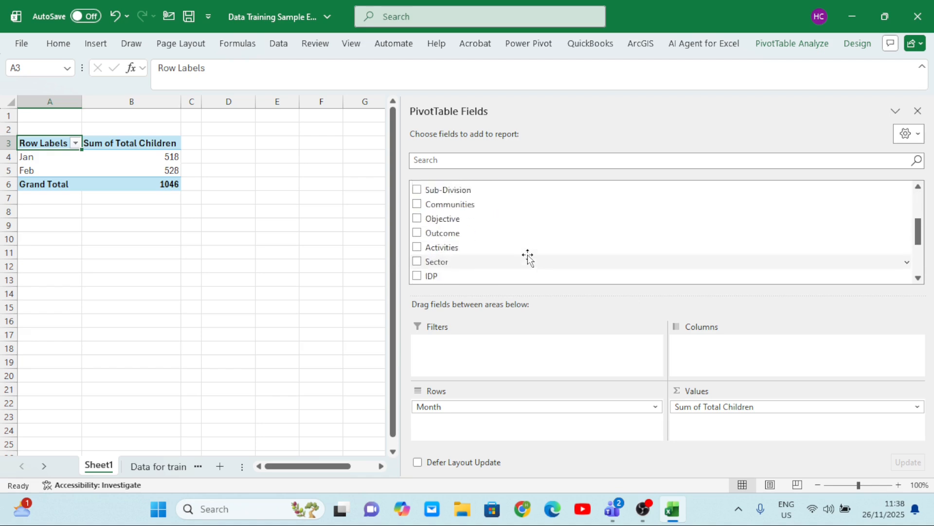
pyautogui.scroll(6, 528, 257)
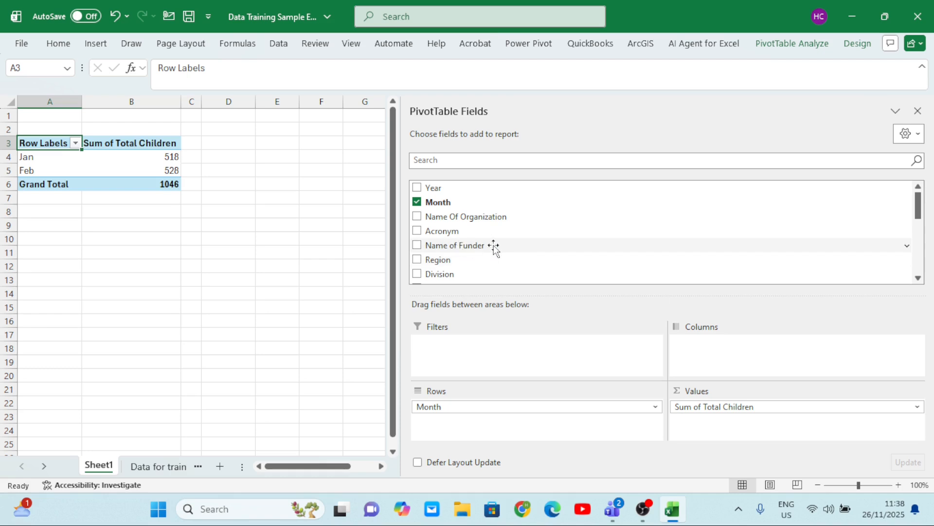
pyautogui.scroll(-3, 509, 247)
pyautogui.scroll(3, 509, 247)
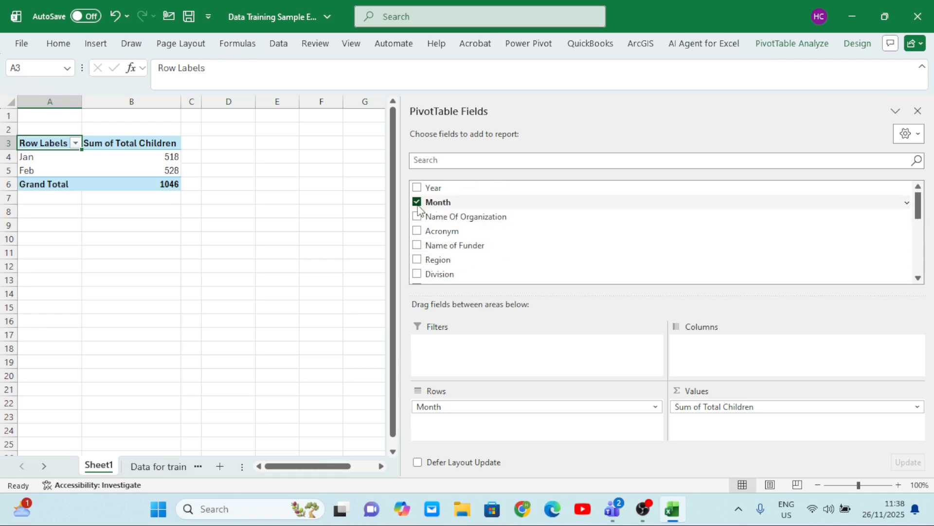
pyautogui.click(417, 202)
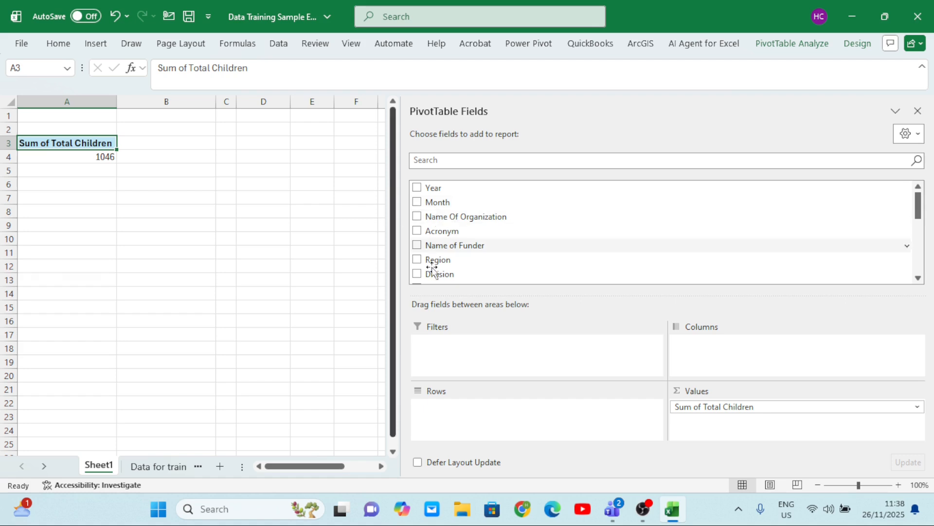
pyautogui.moveTo(698, 412); pyautogui.dragTo(211, 328)
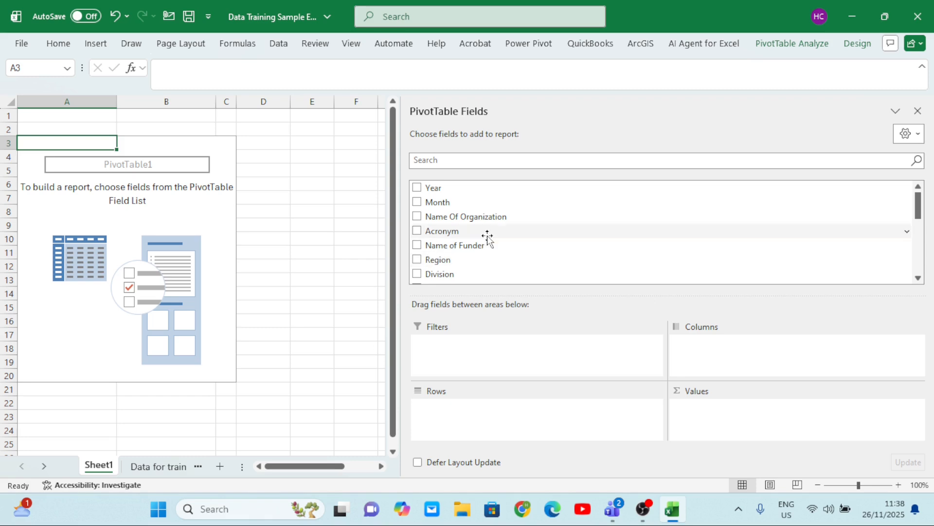
# Add the Activities field to the empty PivotTable as row labels
pyautogui.scroll(-4, 487, 237)
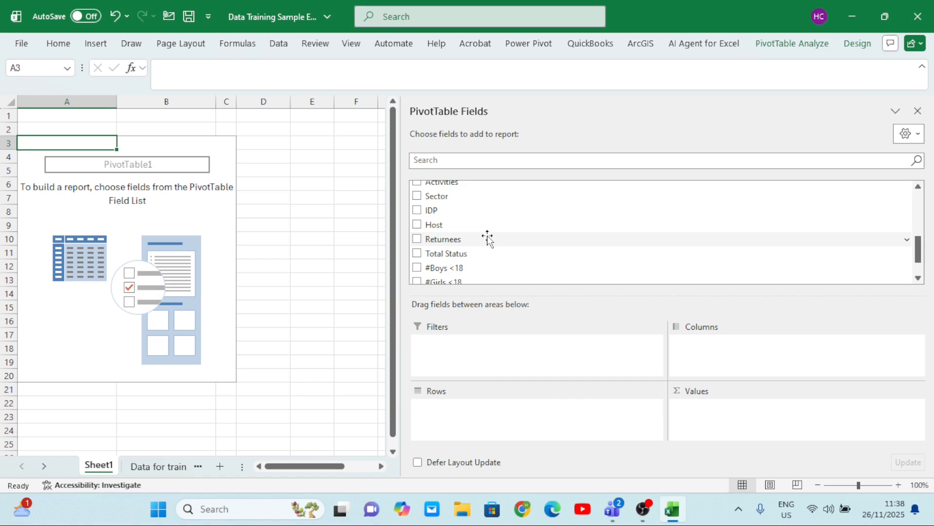
pyautogui.scroll(4, 487, 237)
pyautogui.scroll(-2, 487, 237)
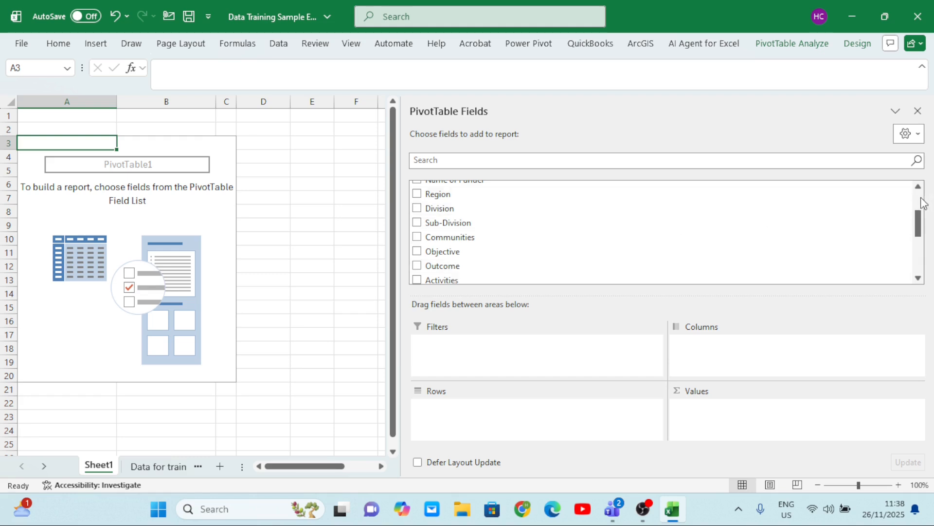
pyautogui.scroll(2, 923, 203)
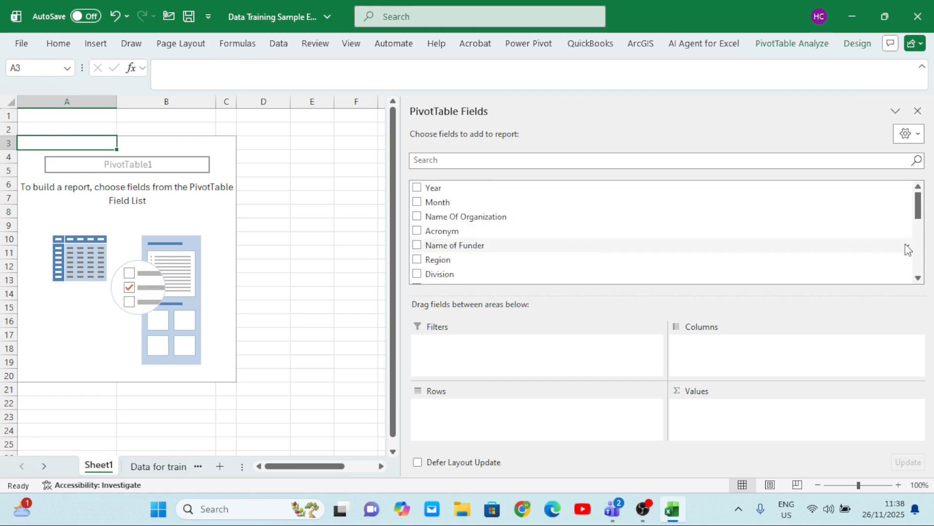
pyautogui.scroll(-6, 921, 282)
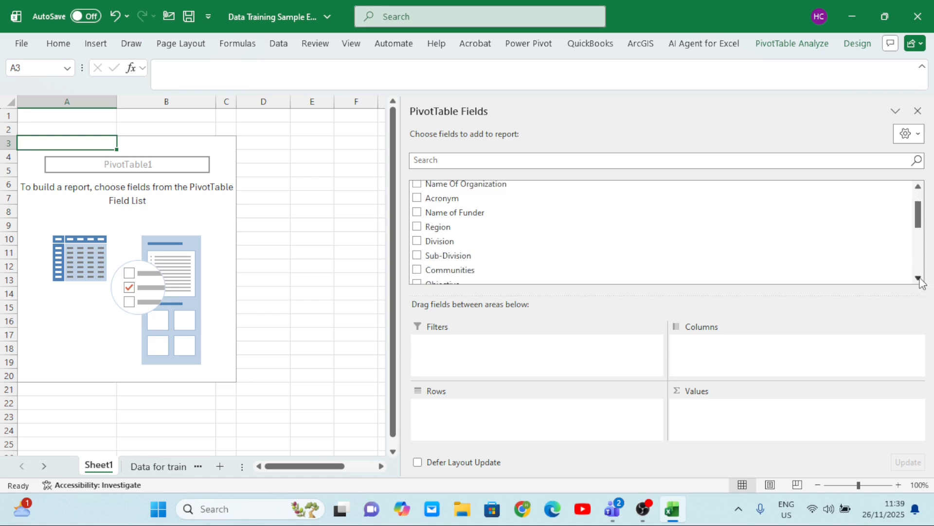
pyautogui.scroll(-1, 920, 282)
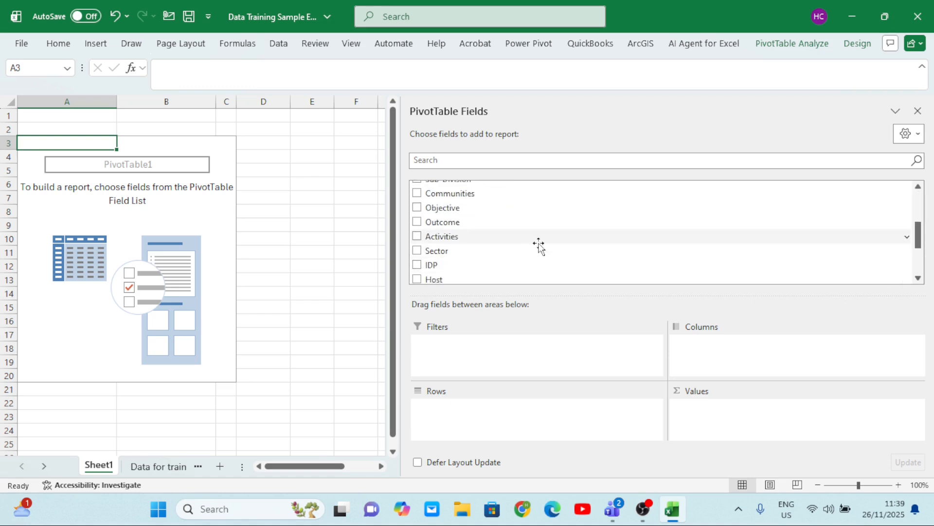
pyautogui.click(417, 236)
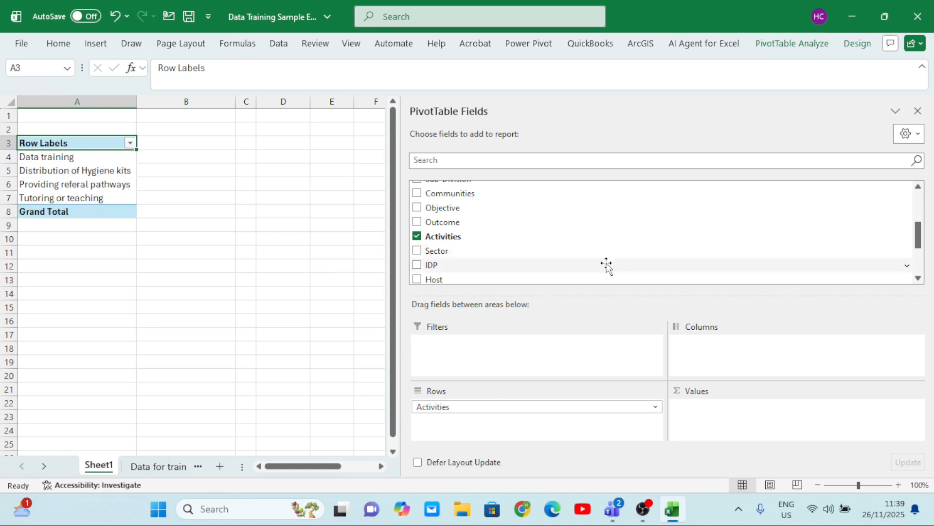
# Add the IDP, Host, Returnees and Total Status fields to the PivotTable as summed values
pyautogui.click(918, 278)
pyautogui.click(918, 278)
pyautogui.click(918, 278)
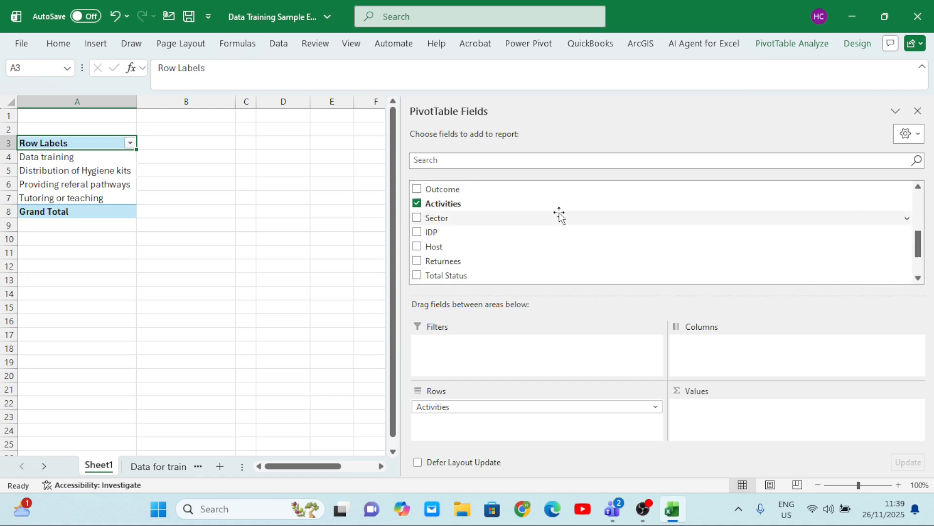
pyautogui.click(417, 232)
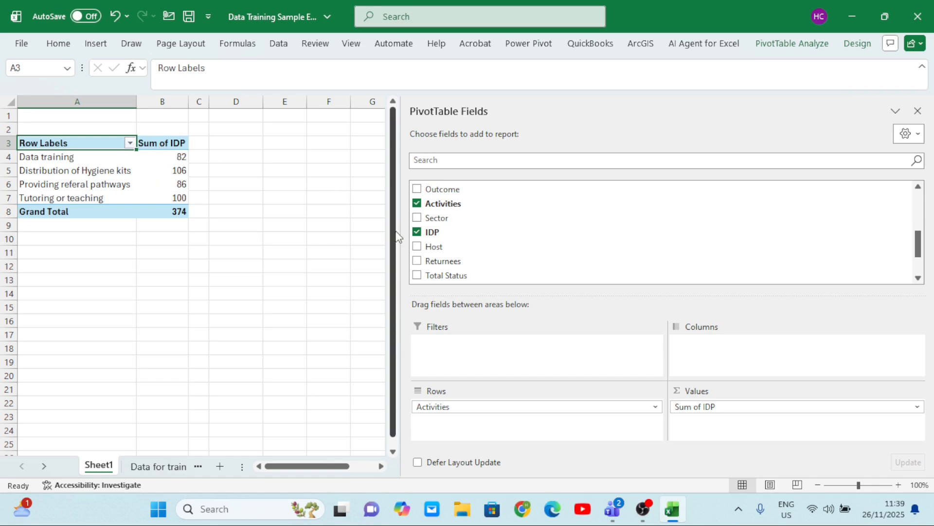
pyautogui.click(417, 246)
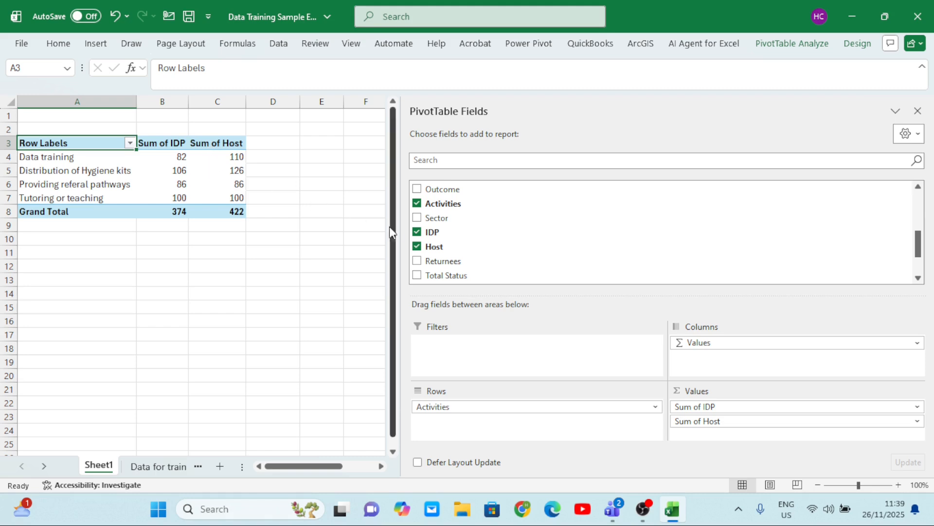
pyautogui.click(417, 262)
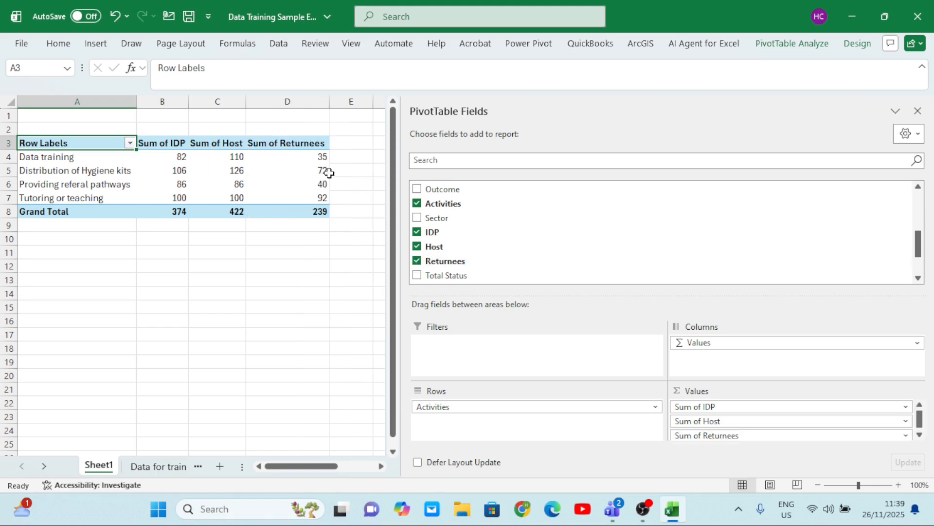
pyautogui.click(417, 275)
# Examine the summed IDP, Host, Returnees and Total Status values for each activity across the whole PivotTable
pyautogui.click(340, 223)
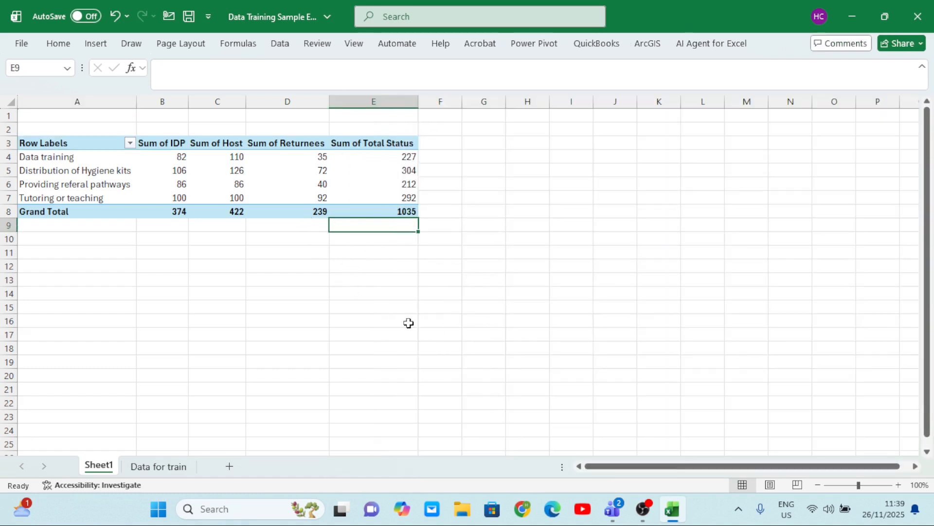
pyautogui.click(284, 181)
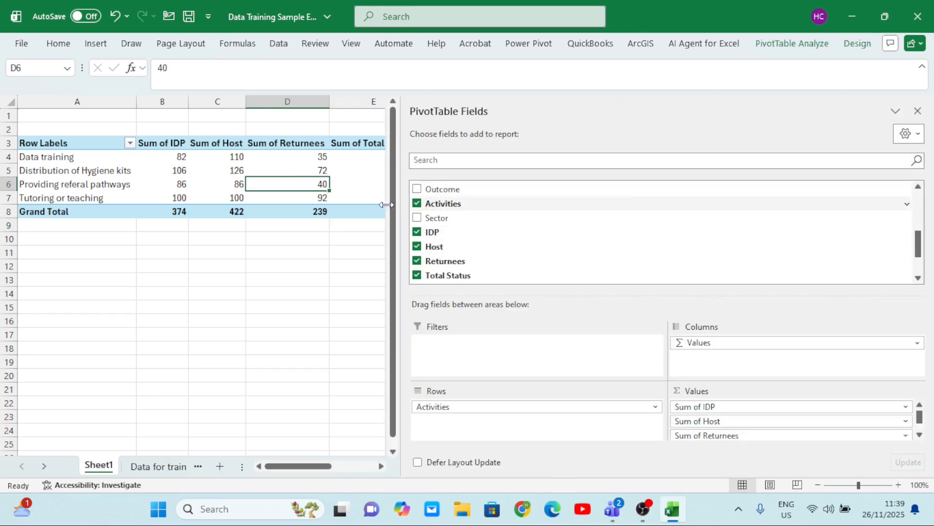
pyautogui.click(270, 252)
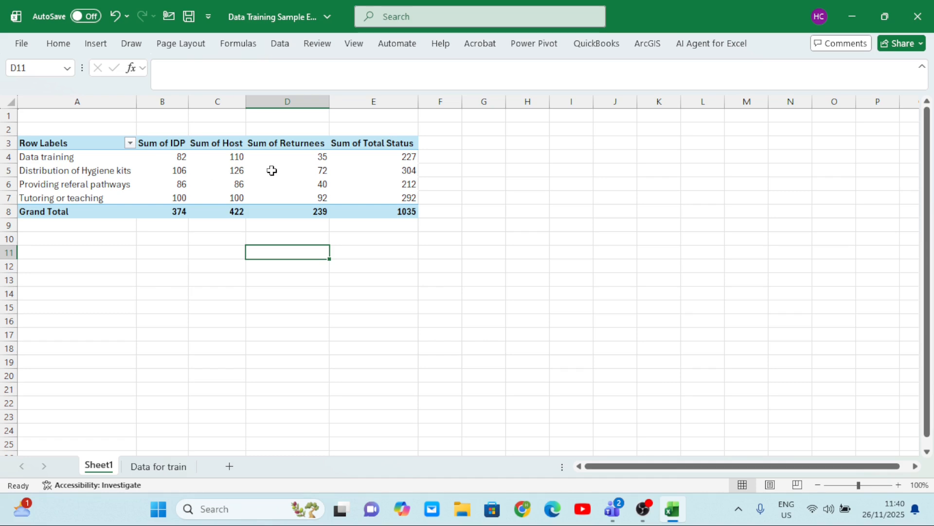
pyautogui.moveTo(252, 177)
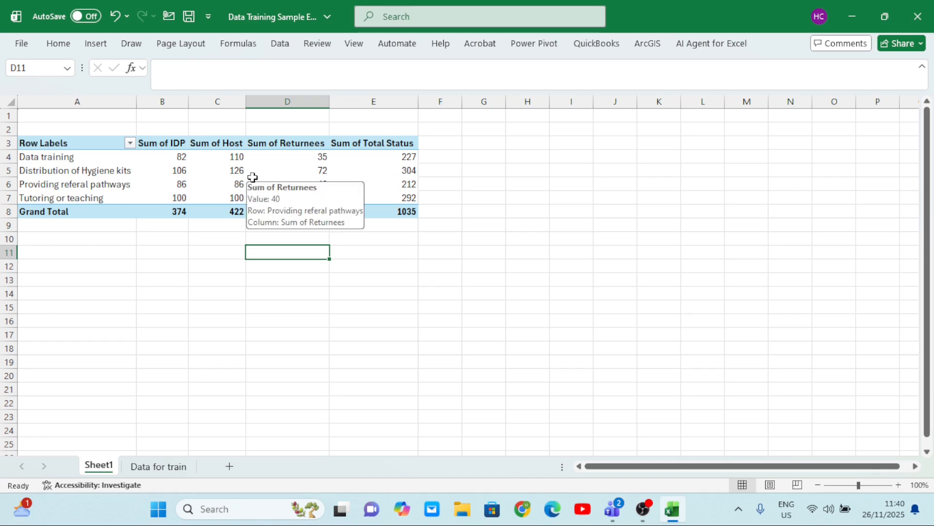
pyautogui.moveTo(200, 182)
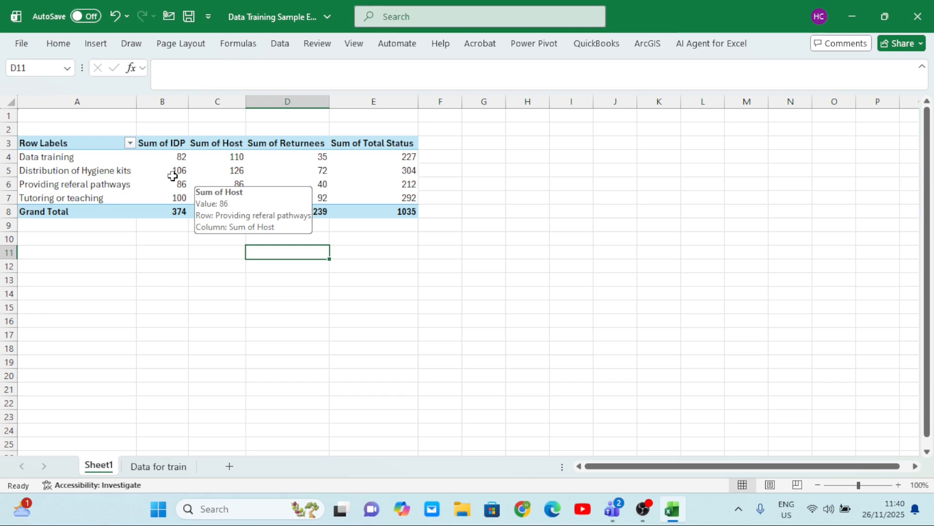
pyautogui.moveTo(174, 169)
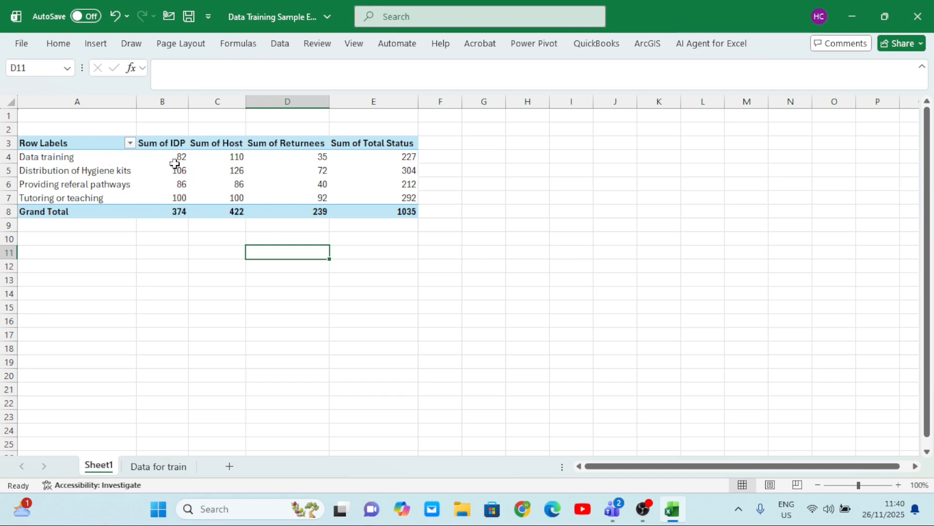
pyautogui.moveTo(244, 159)
# Add the Month field to the PivotTable rows beneath Activities
pyautogui.click(258, 168)
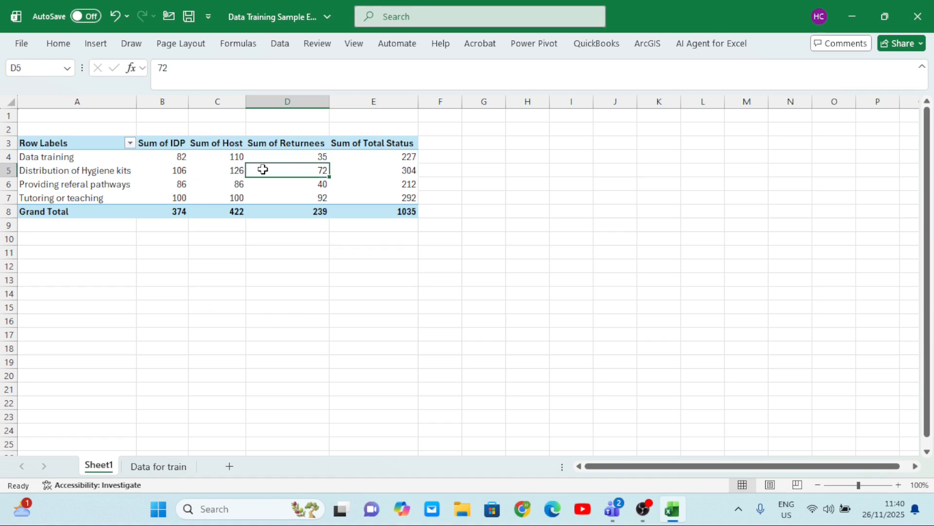
pyautogui.scroll(4, 478, 239)
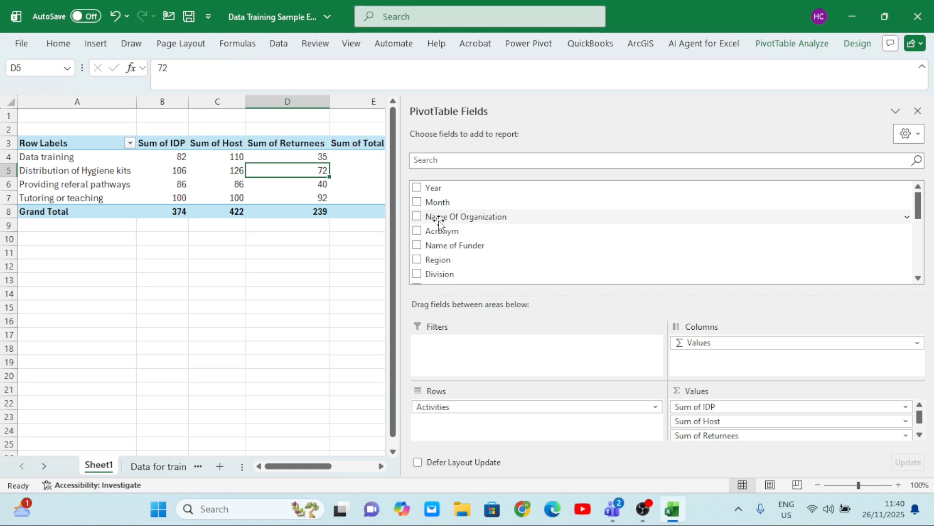
pyautogui.click(418, 202)
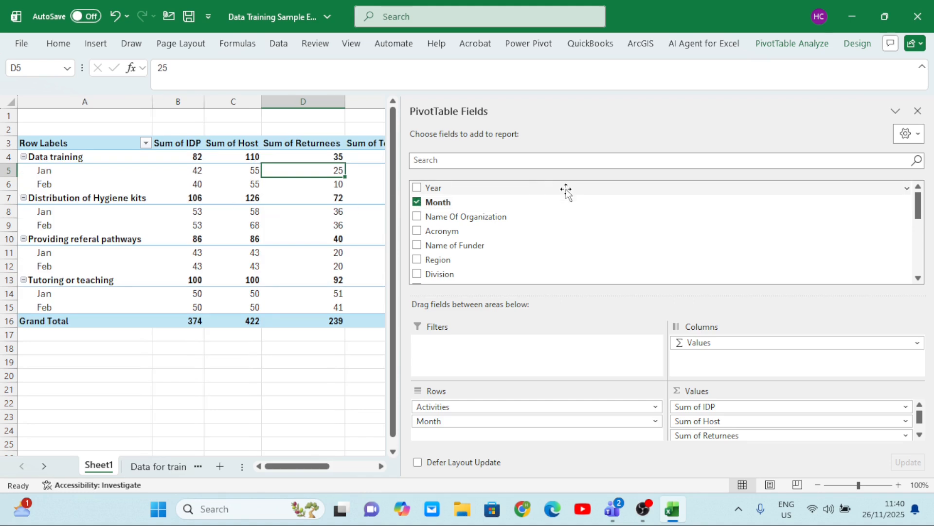
# Move the Month field from the PivotTable rows to the report filter area
pyautogui.click(268, 374)
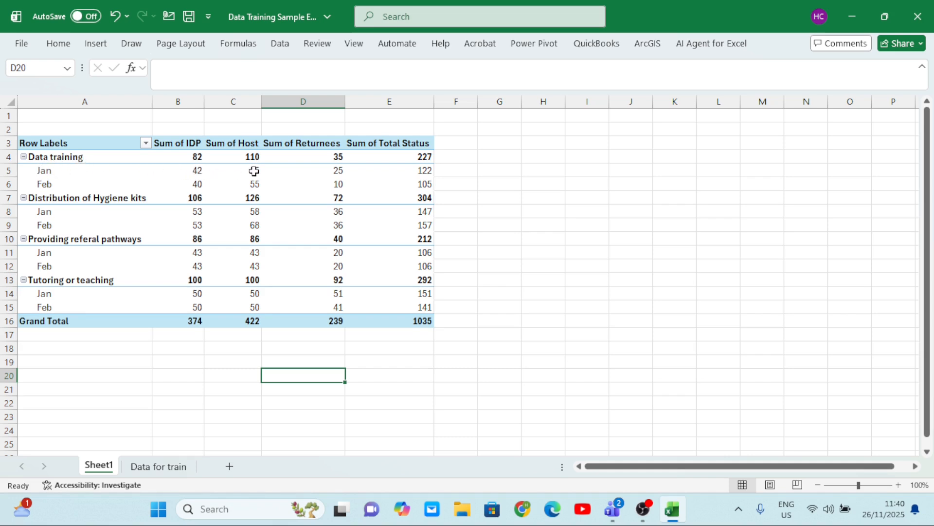
pyautogui.moveTo(434, 171)
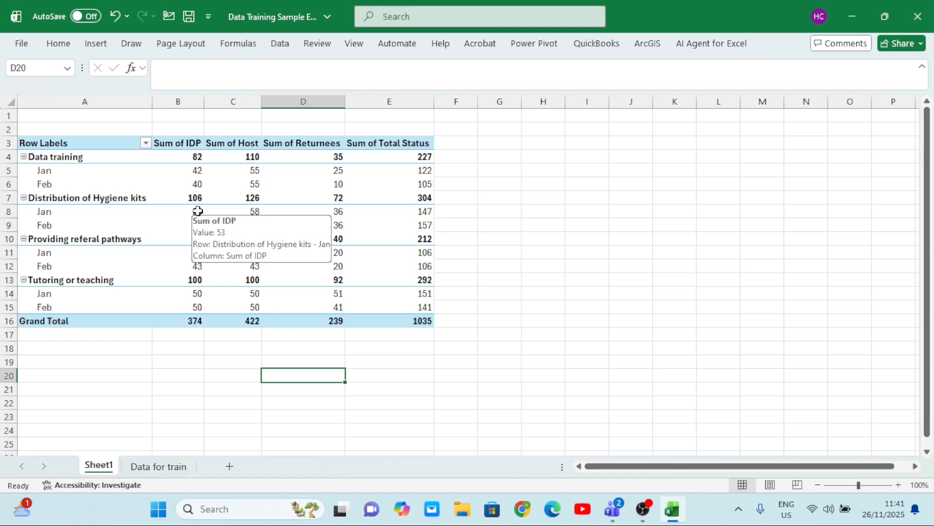
pyautogui.click(387, 263)
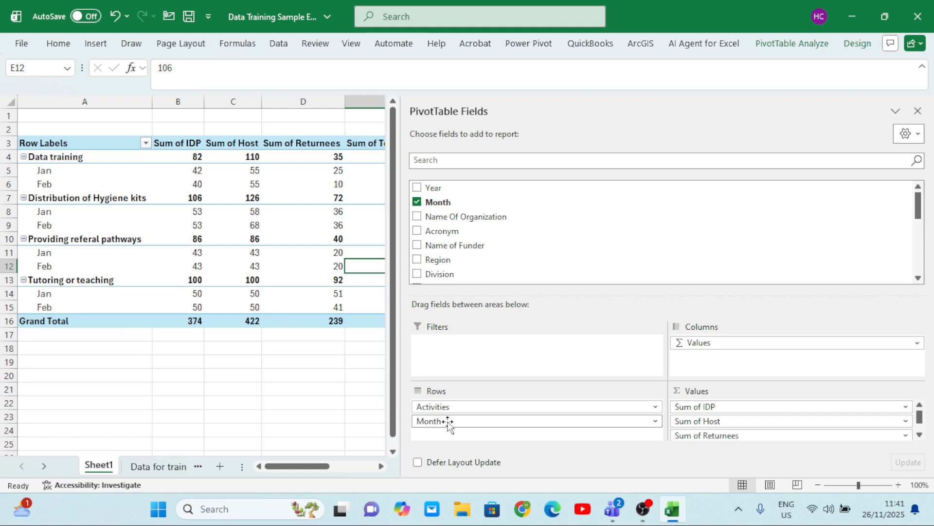
pyautogui.moveTo(448, 424); pyautogui.dragTo(467, 357)
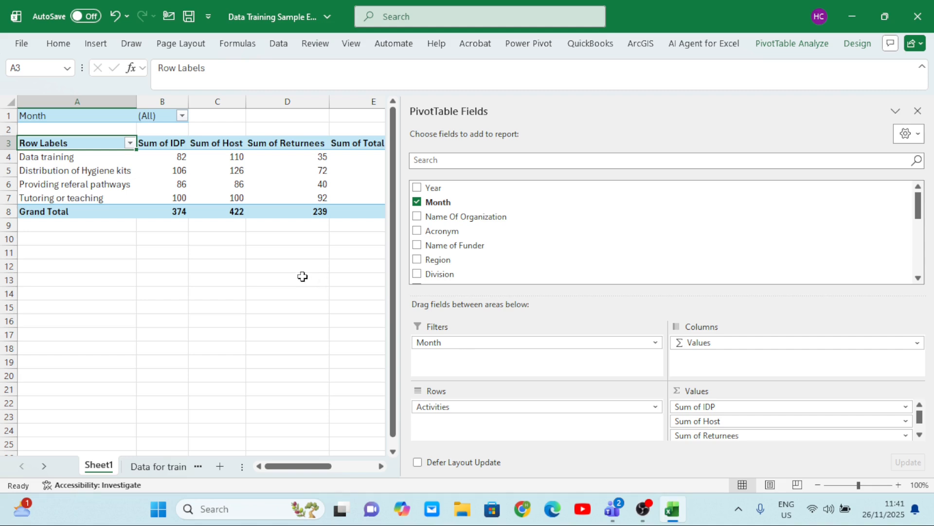
# Filter the PivotTable by month so that only Feb is included
pyautogui.click(326, 275)
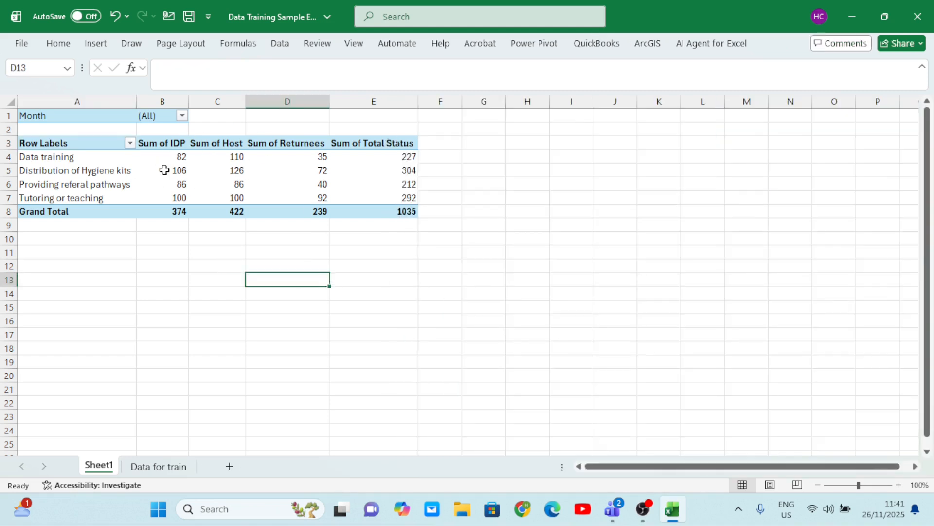
pyautogui.click(183, 117)
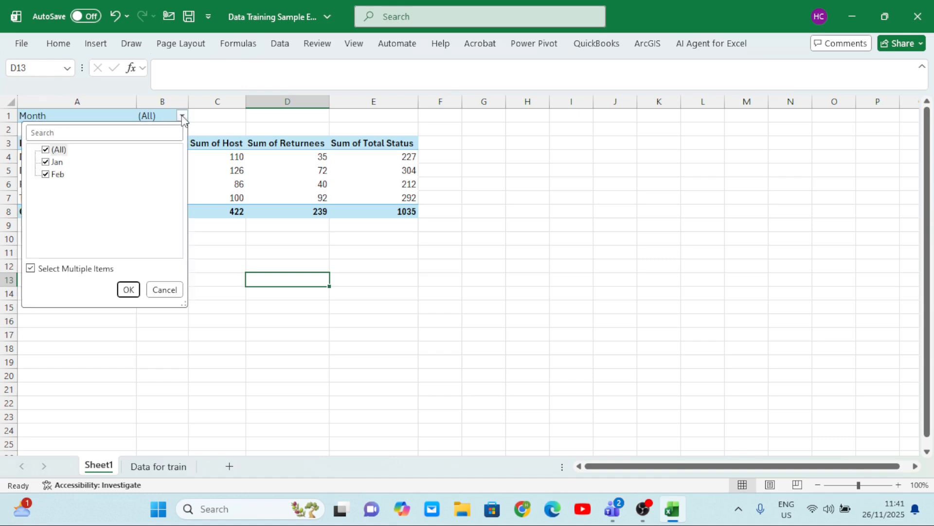
pyautogui.click(47, 165)
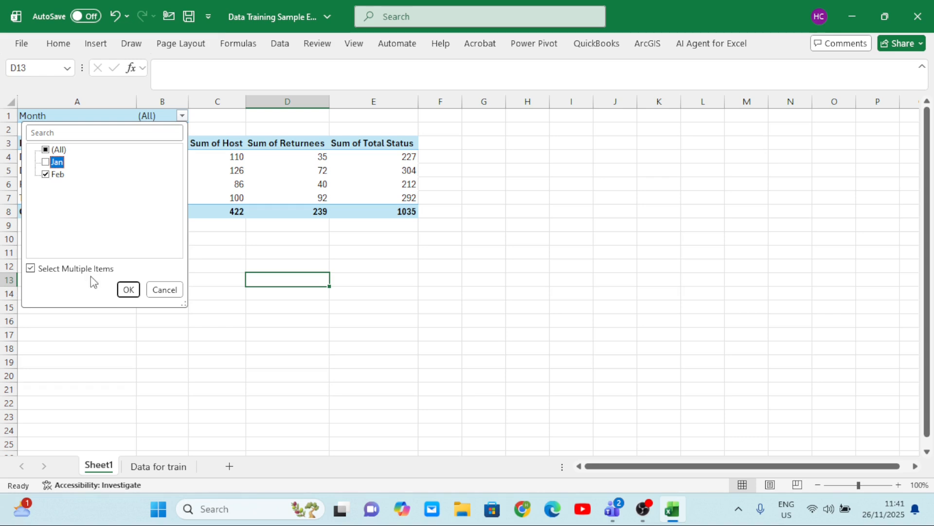
pyautogui.click(128, 290)
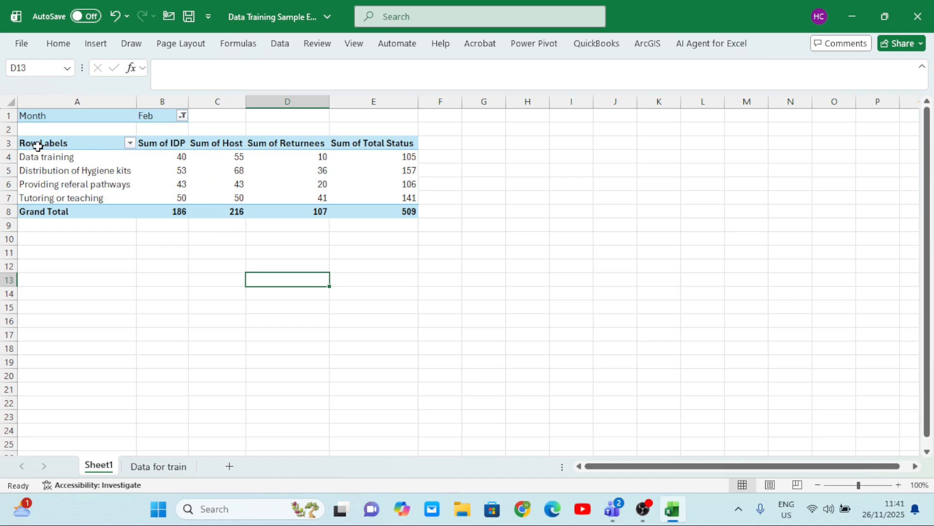
# Copy the Feb PivotTable from Row Labels through Grand Total and paste it as values only at A1 of a new sheet
pyautogui.moveTo(31, 145); pyautogui.dragTo(397, 207)
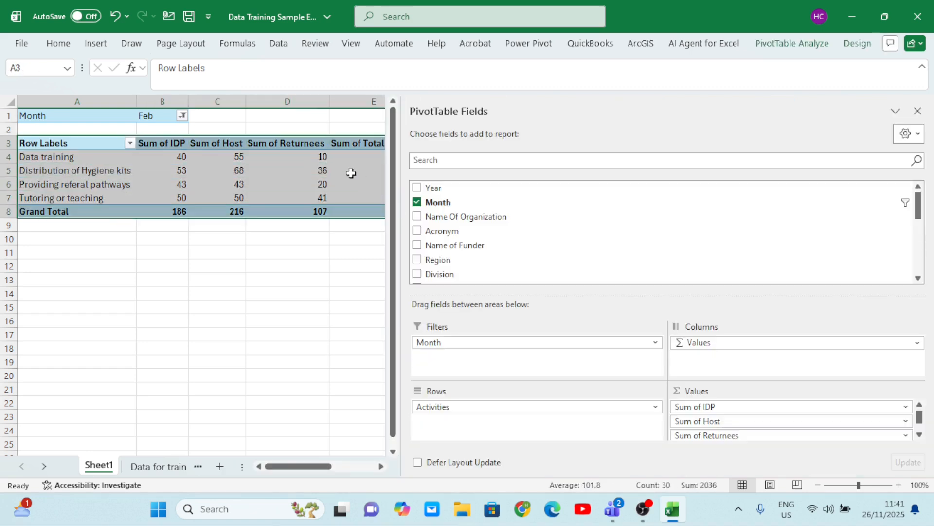
pyautogui.hotkey('ctrl', 'c')
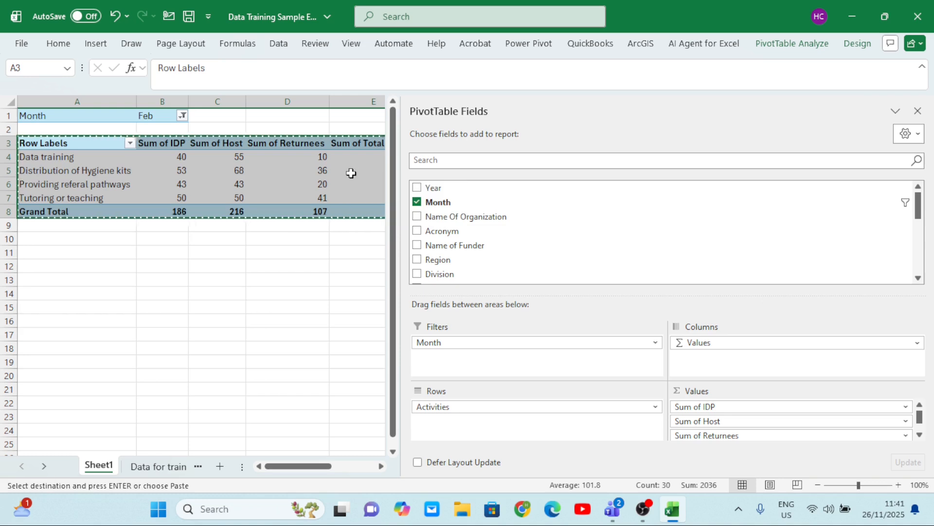
pyautogui.click(220, 466)
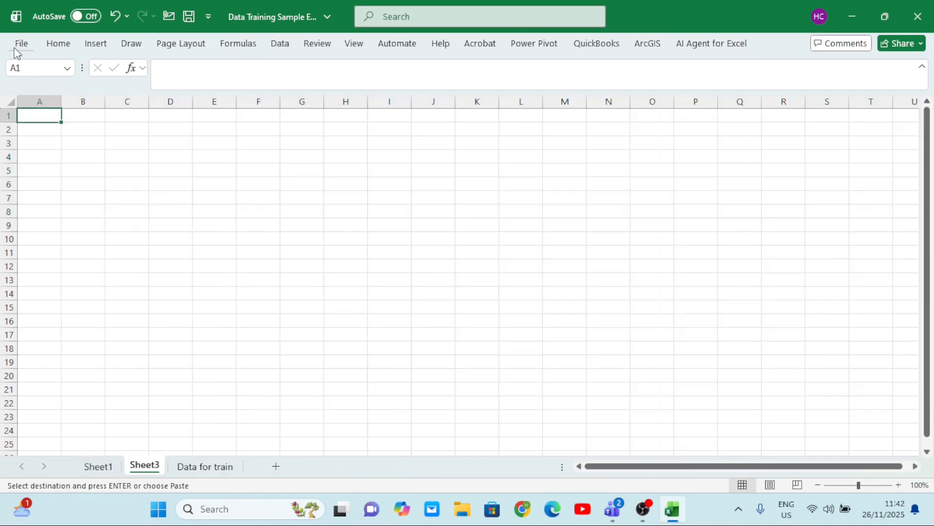
pyautogui.click(59, 47)
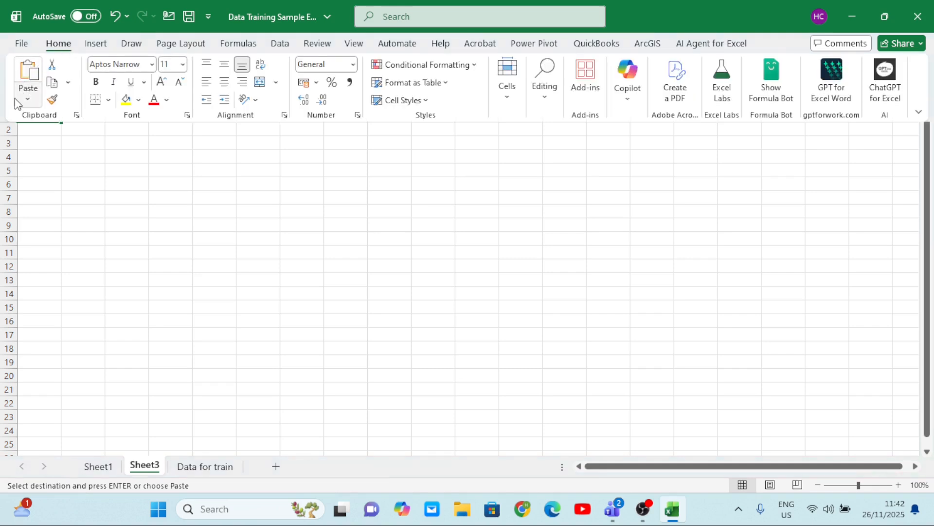
pyautogui.click(28, 100)
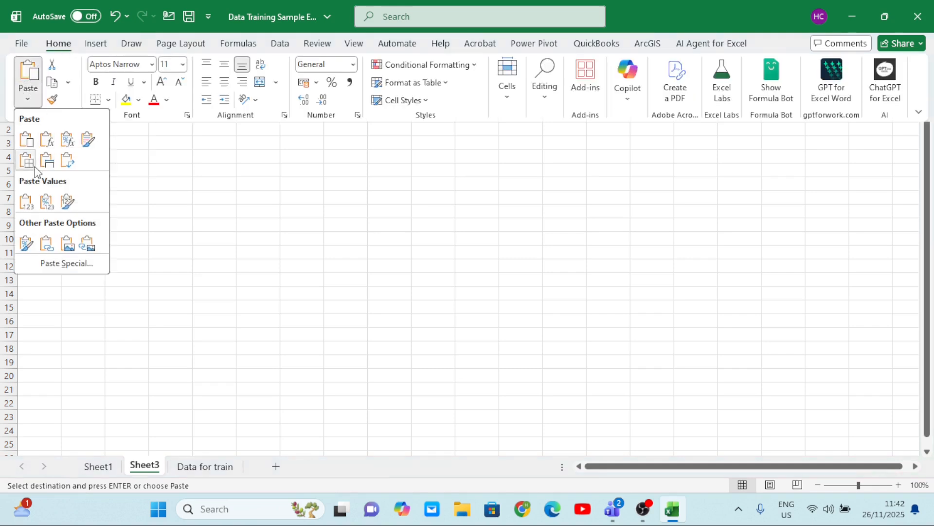
pyautogui.click(27, 200)
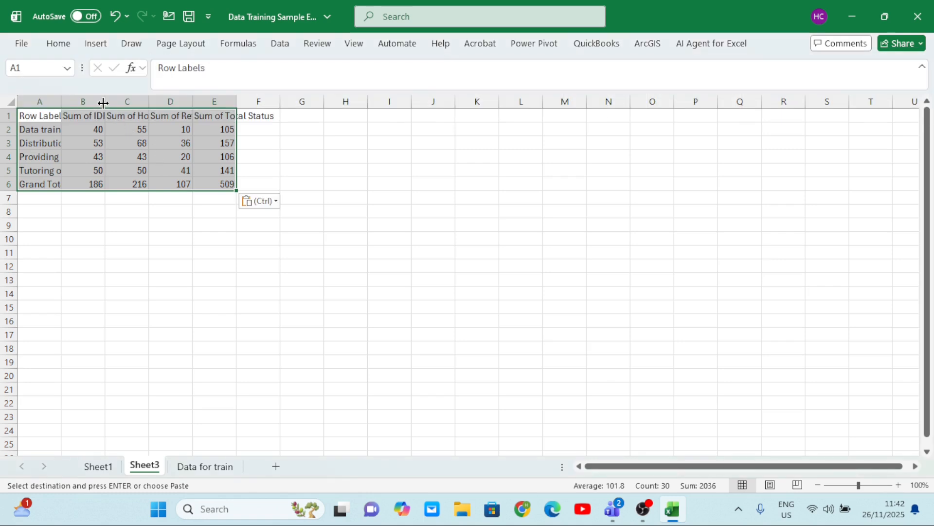
# Fit the widths of columns A, B and E to their contents in the pasted table
pyautogui.doubleClick(104, 102)
pyautogui.moveTo(63, 102); pyautogui.dragTo(64, 103)
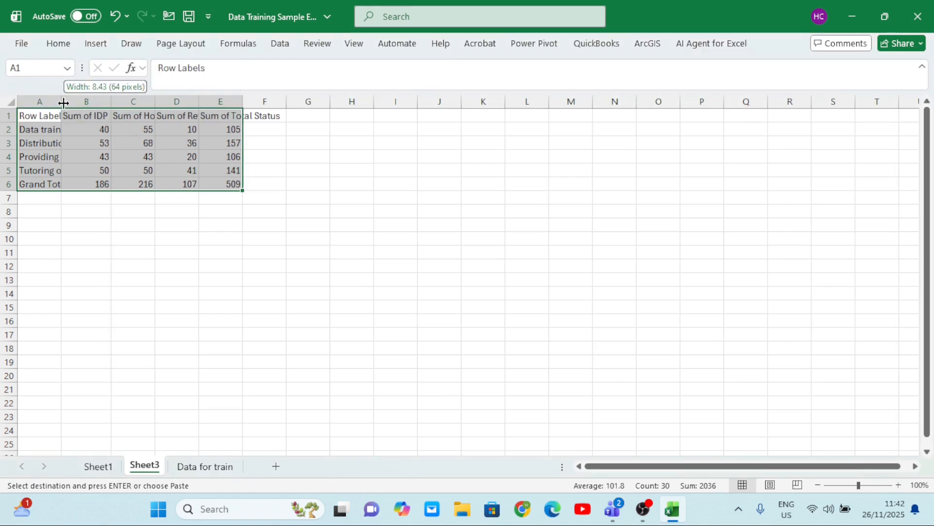
pyautogui.doubleClick(64, 103)
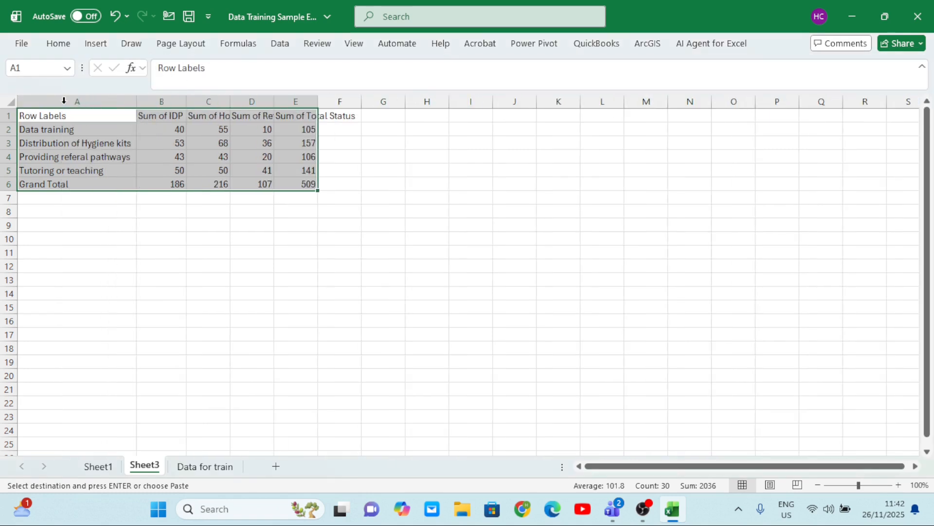
pyautogui.doubleClick(318, 101)
pyautogui.click(236, 153)
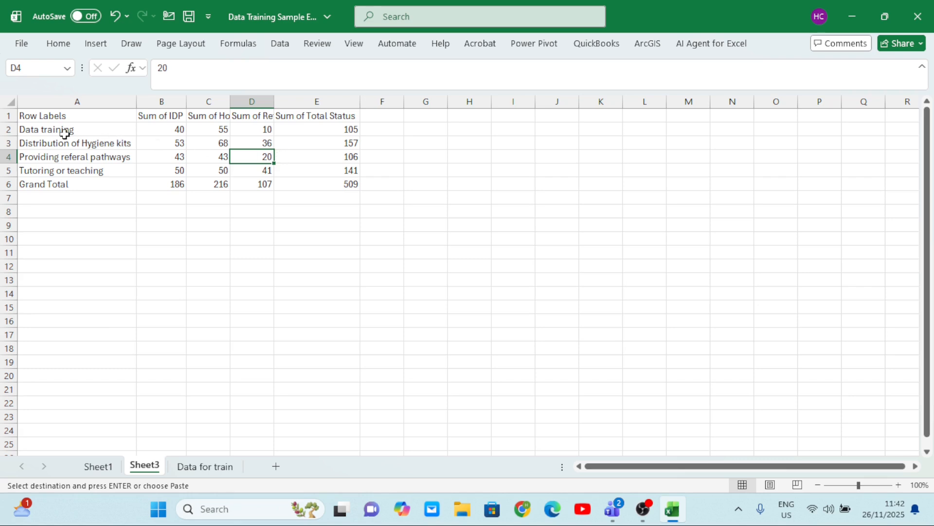
pyautogui.click(49, 128)
pyautogui.moveTo(50, 127); pyautogui.dragTo(350, 183)
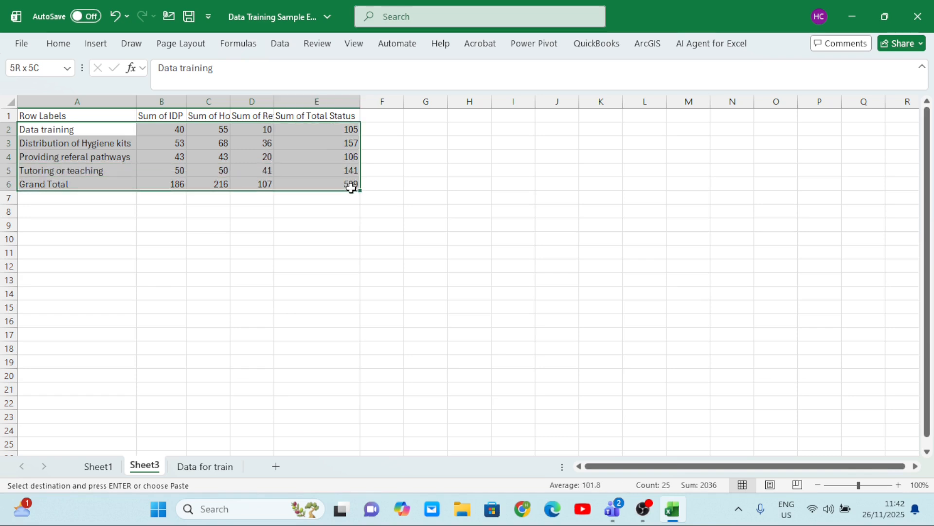
# Replace the Row Labels heading in cell A1 of the pasted table with "Activities"
pyautogui.click(79, 115)
pyautogui.doubleClick(80, 116)
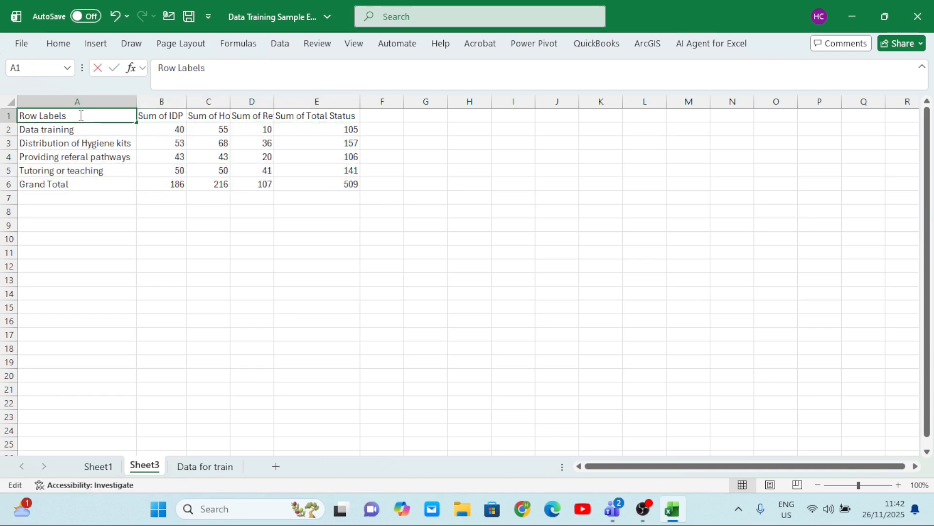
pyautogui.press('BackSpace')
pyautogui.press('BackSpace')
pyautogui.press('BackSpace')
pyautogui.press('BackSpace')
pyautogui.press('BackSpace')
pyautogui.press('BackSpace')
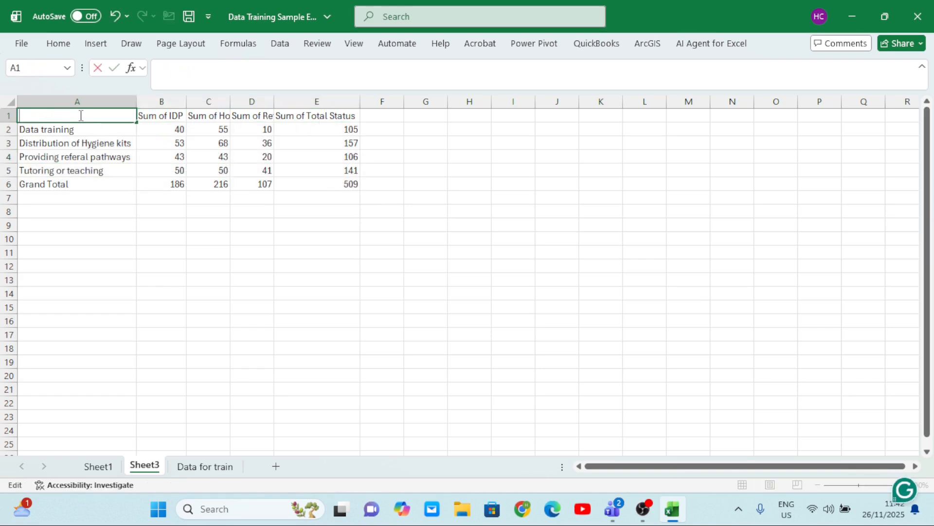
pyautogui.write('Act')
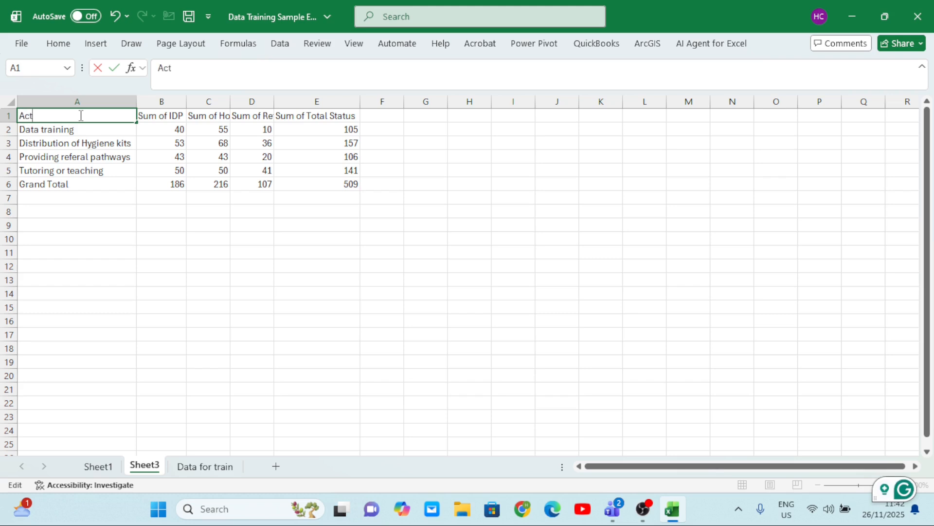
pyautogui.write('t')
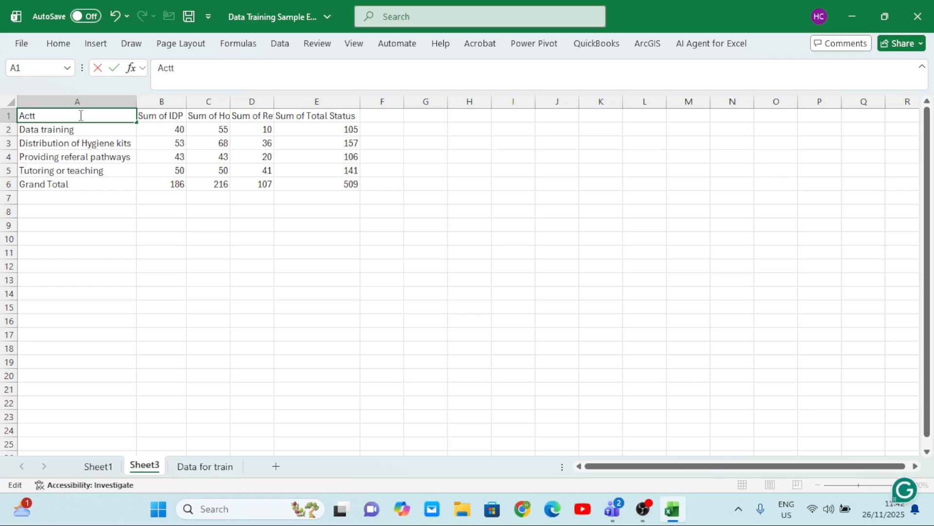
pyautogui.press('BackSpace')
pyautogui.write('ivities')
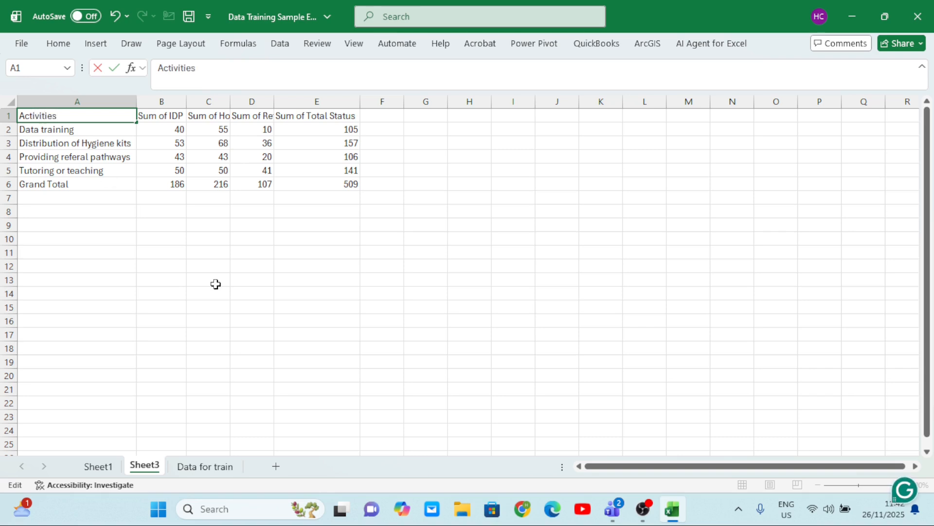
pyautogui.click(215, 284)
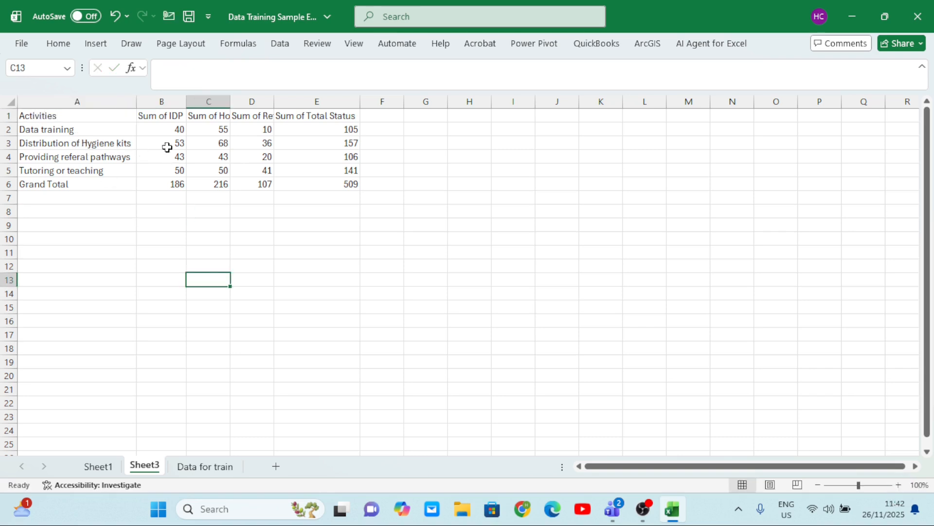
# Return to the PivotTable on Sheet1 and switch its month filter to Jan only
pyautogui.click(99, 467)
pyautogui.click(256, 249)
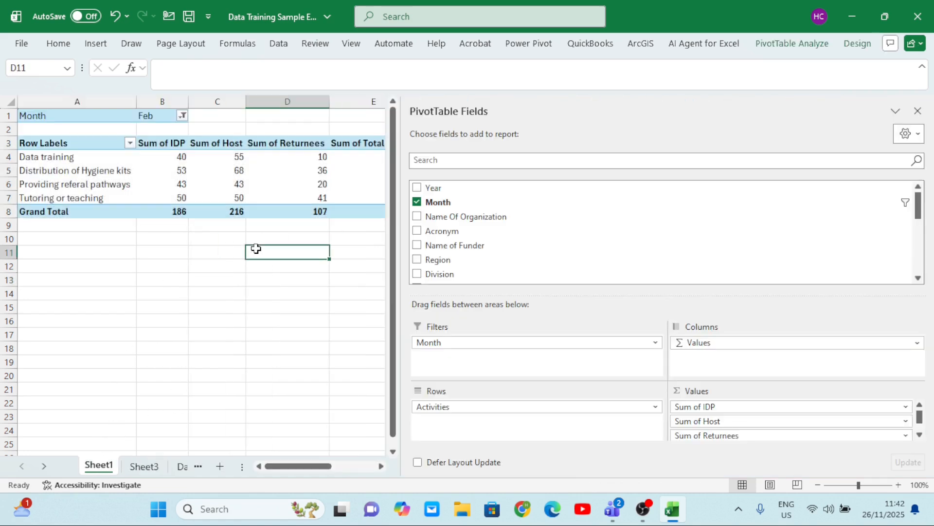
pyautogui.click(278, 159)
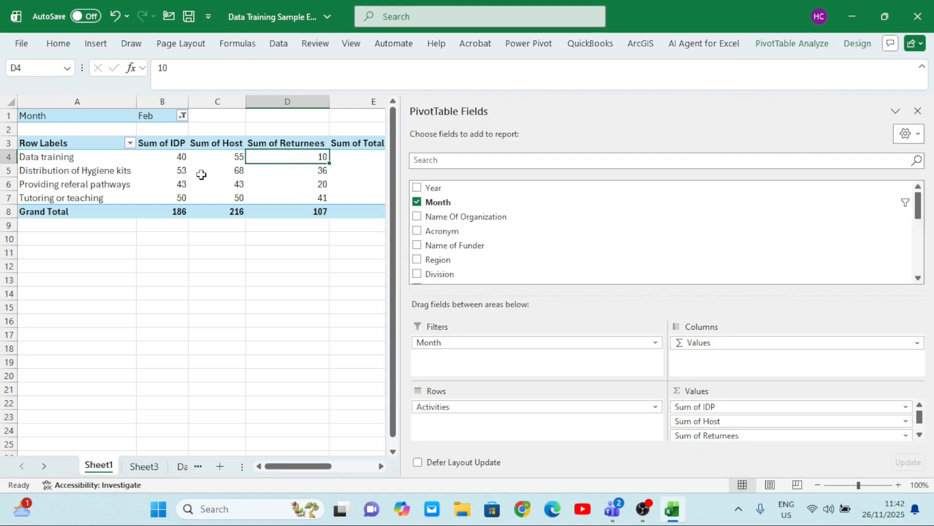
pyautogui.click(182, 117)
pyautogui.click(46, 163)
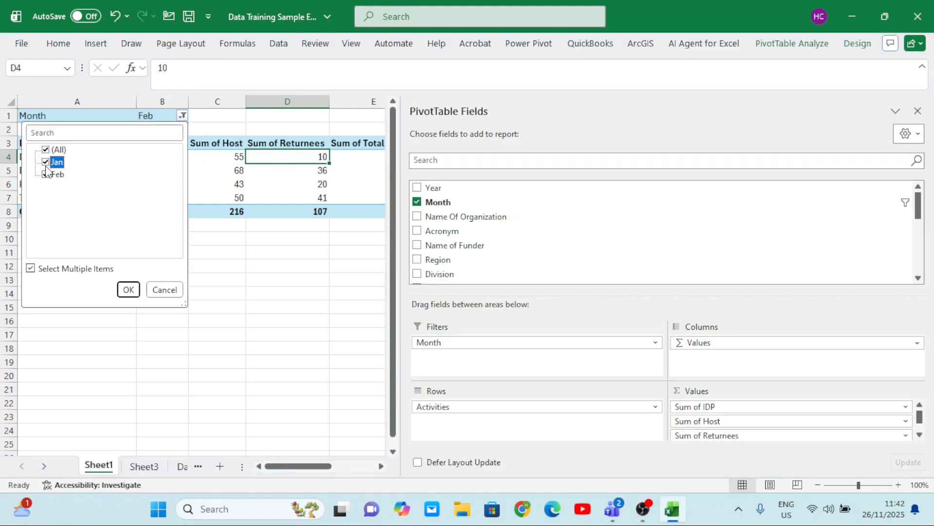
pyautogui.click(46, 175)
pyautogui.click(128, 289)
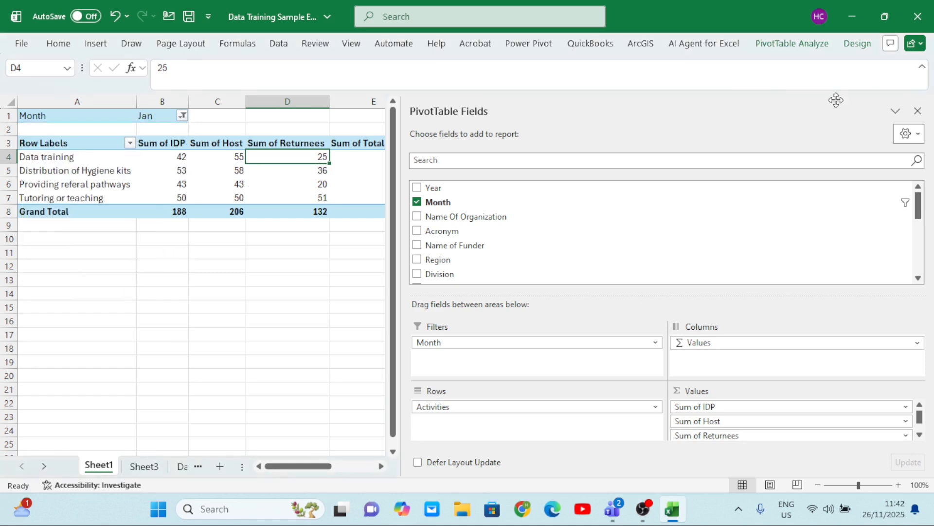
# Include both Jan and Feb in the PivotTable's month filter again
pyautogui.click(253, 276)
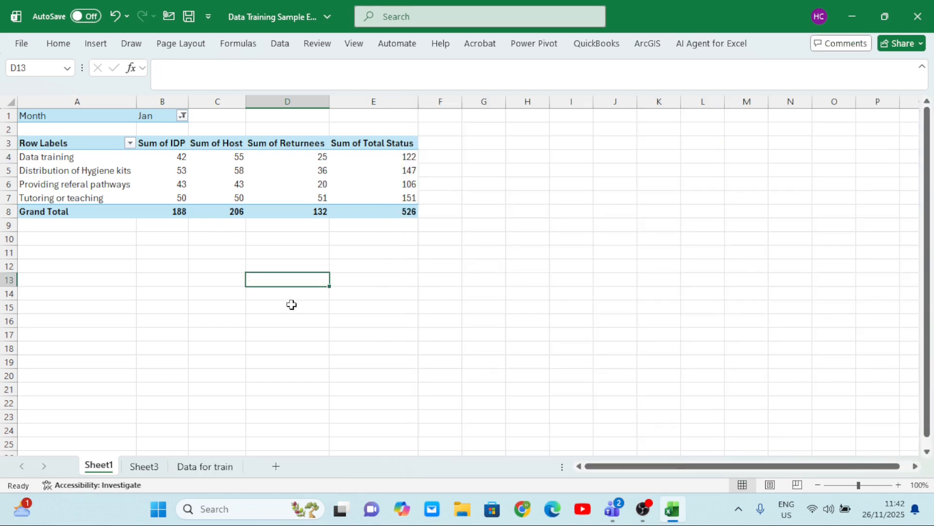
pyautogui.click(182, 117)
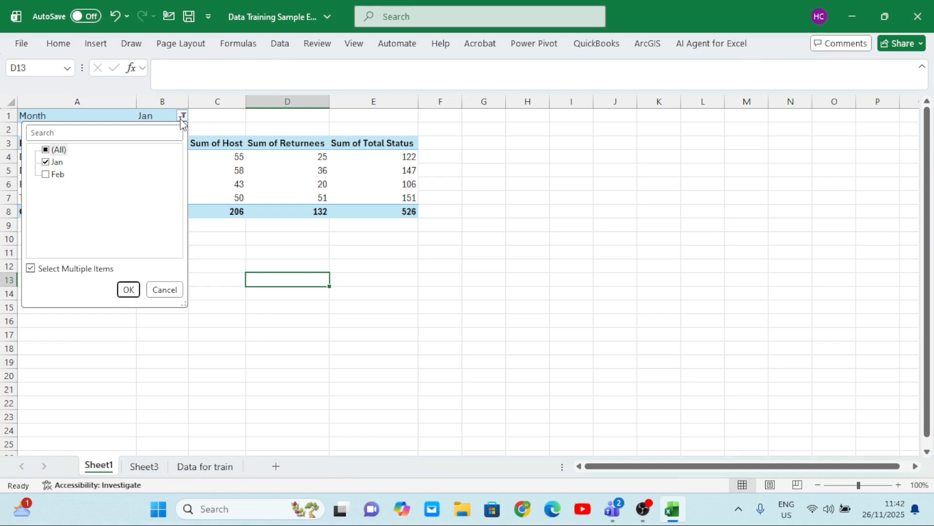
pyautogui.click(46, 174)
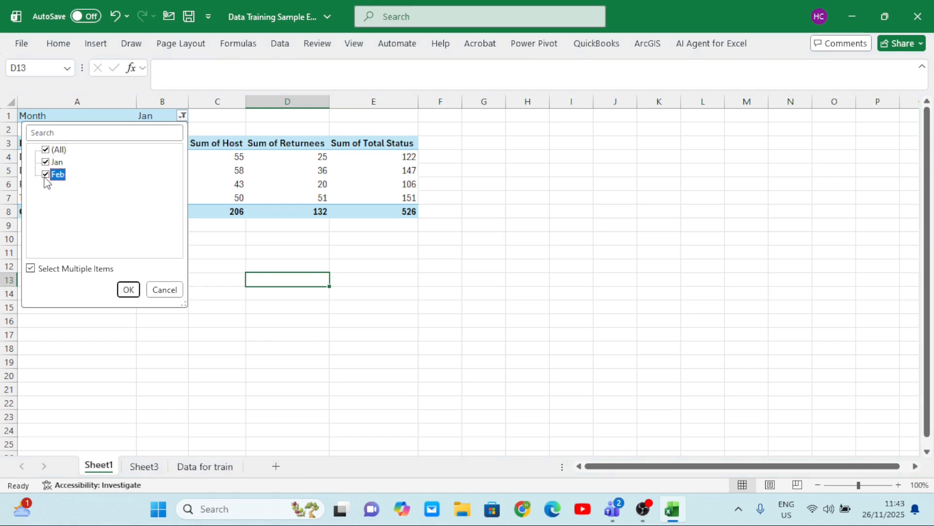
pyautogui.click(125, 289)
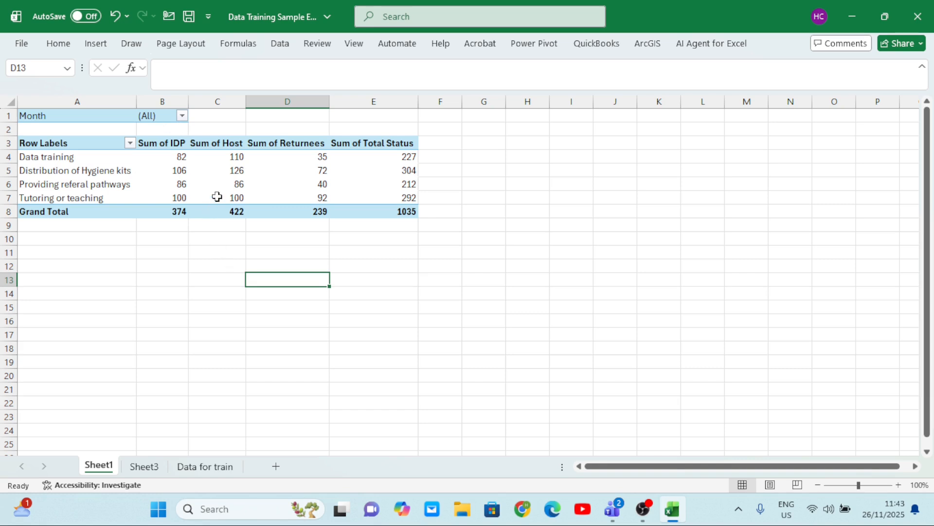
# Remove Activities from the PivotTable rows and move Month from the report filter into the rows
pyautogui.click(230, 200)
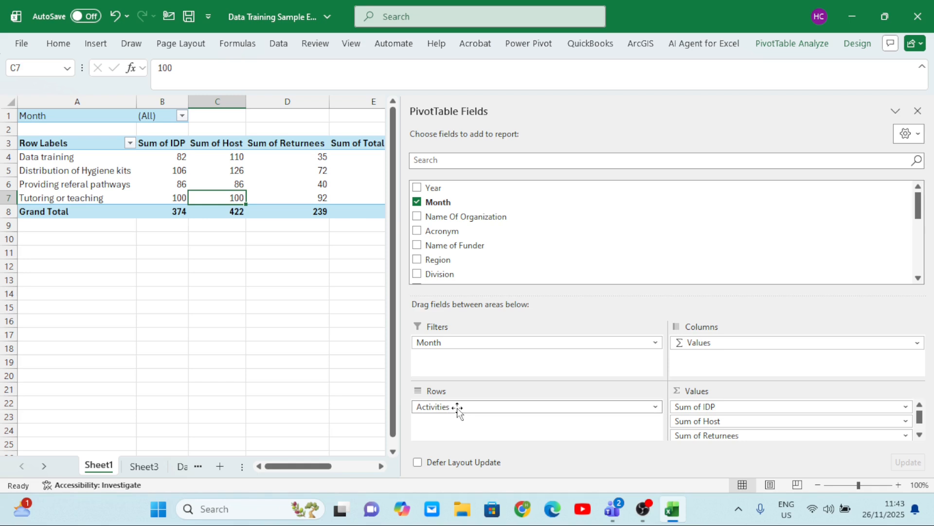
pyautogui.moveTo(457, 409); pyautogui.dragTo(291, 365)
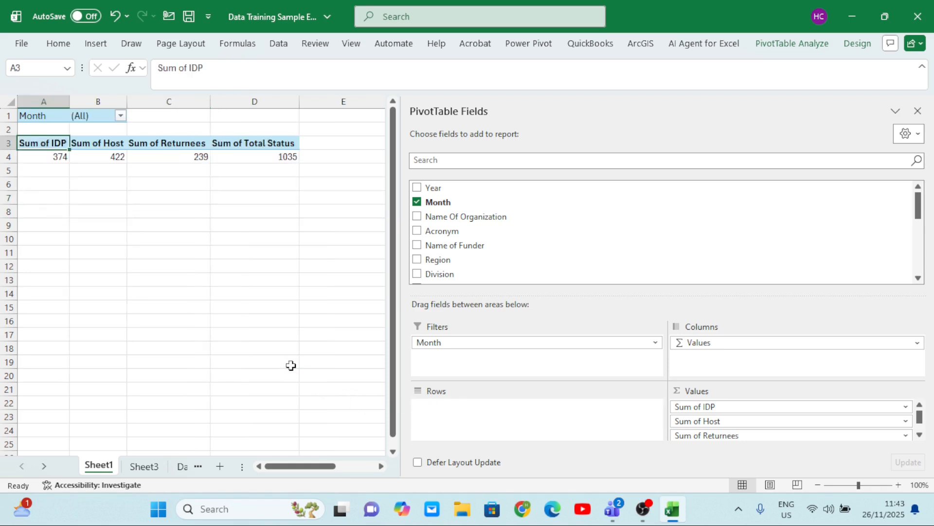
pyautogui.moveTo(431, 346); pyautogui.dragTo(442, 413)
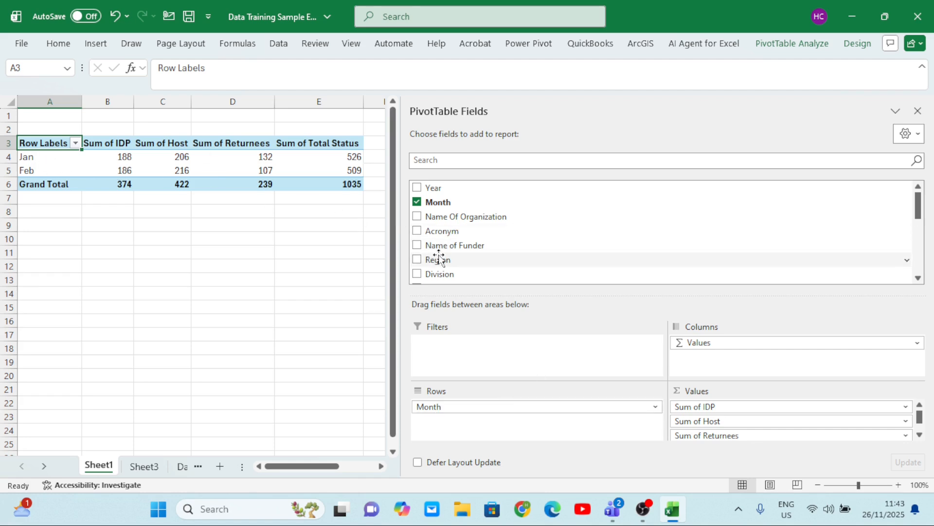
# Add the Activities field to the PivotTable's report filter
pyautogui.scroll(-1, 443, 255)
pyautogui.scroll(-4, 443, 255)
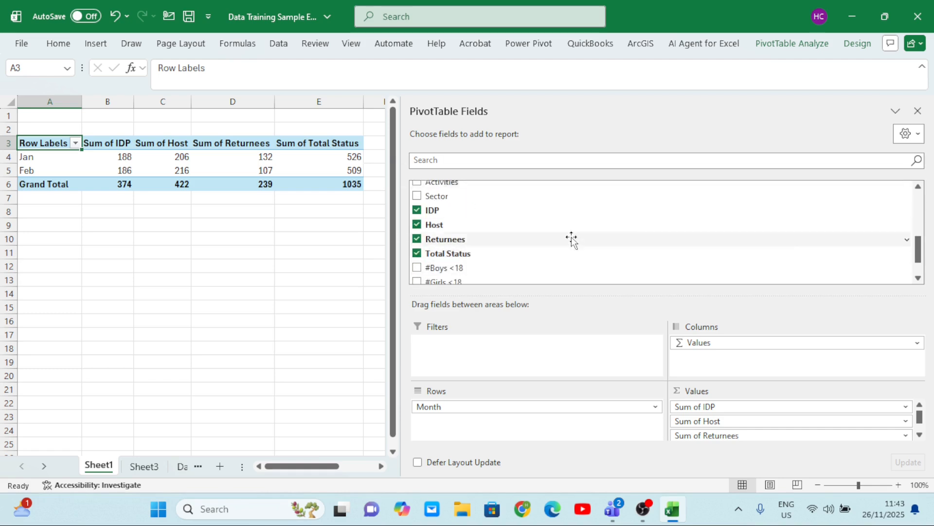
pyautogui.click(919, 187)
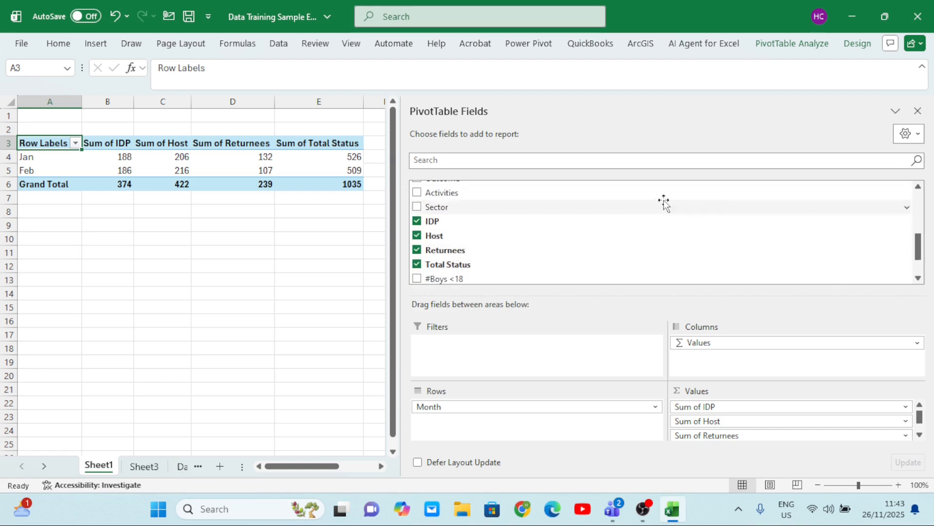
pyautogui.moveTo(433, 197); pyautogui.dragTo(461, 358)
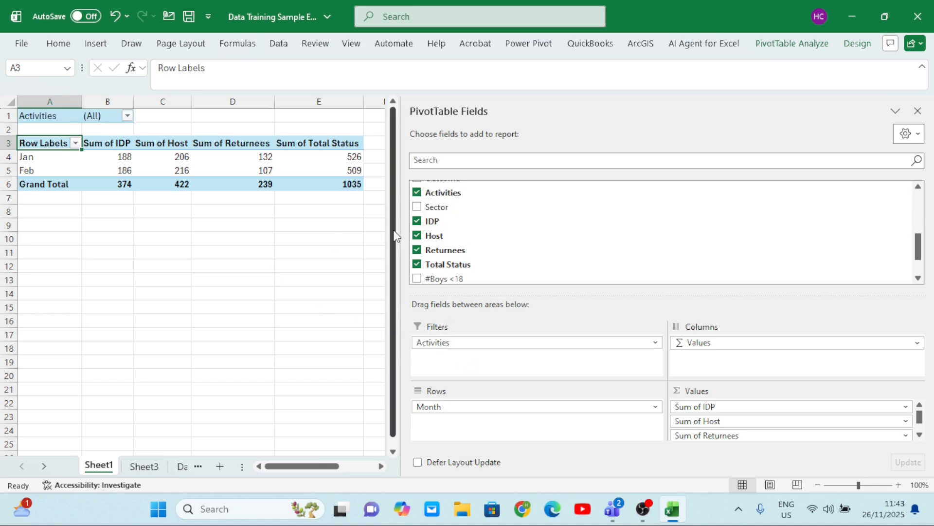
pyautogui.click(300, 228)
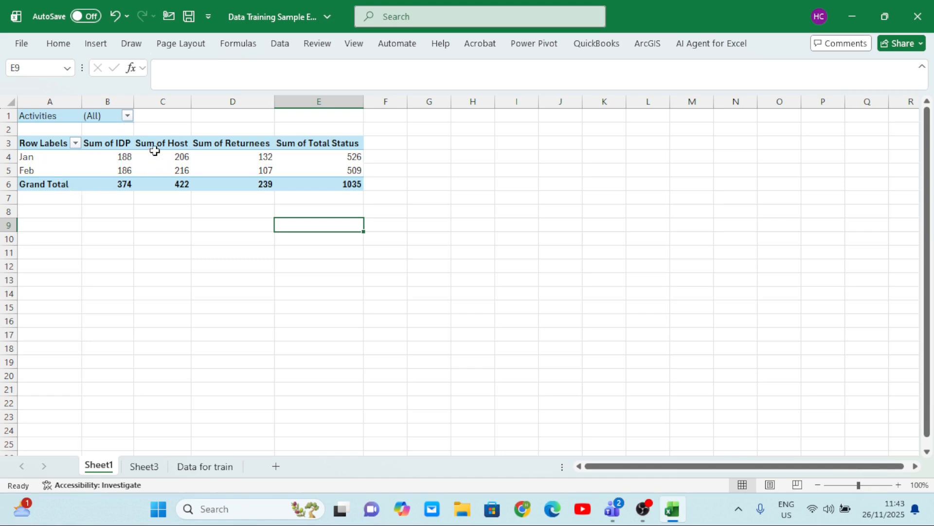
# Enable multiple-item selection in the Activities filter and include only Data training
pyautogui.click(128, 117)
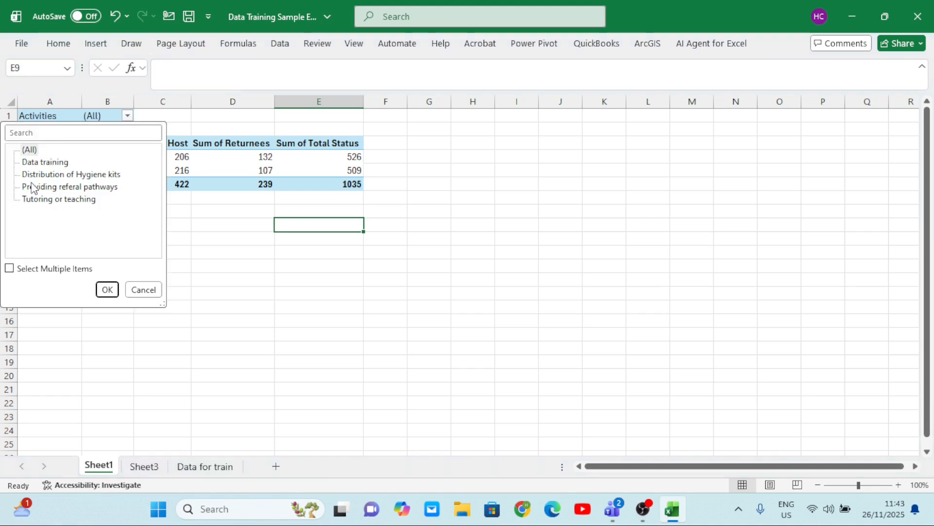
pyautogui.click(10, 268)
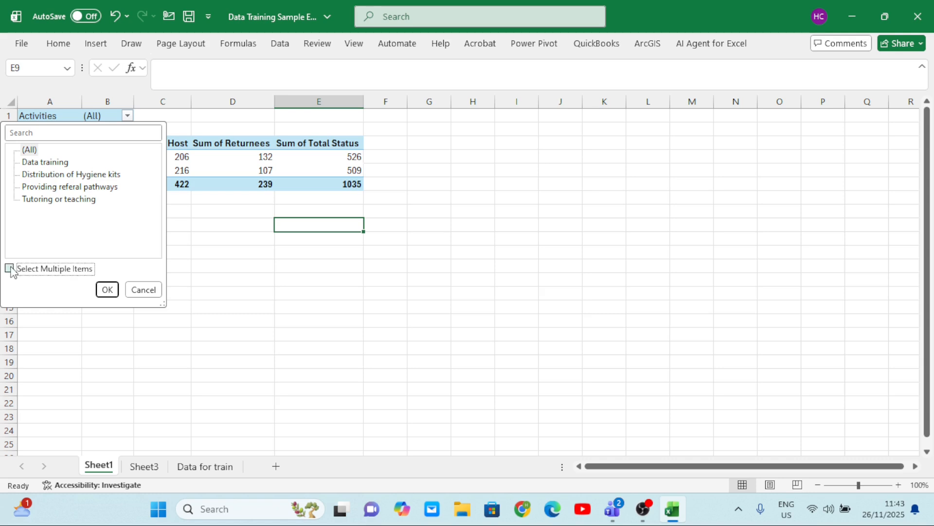
pyautogui.click(24, 150)
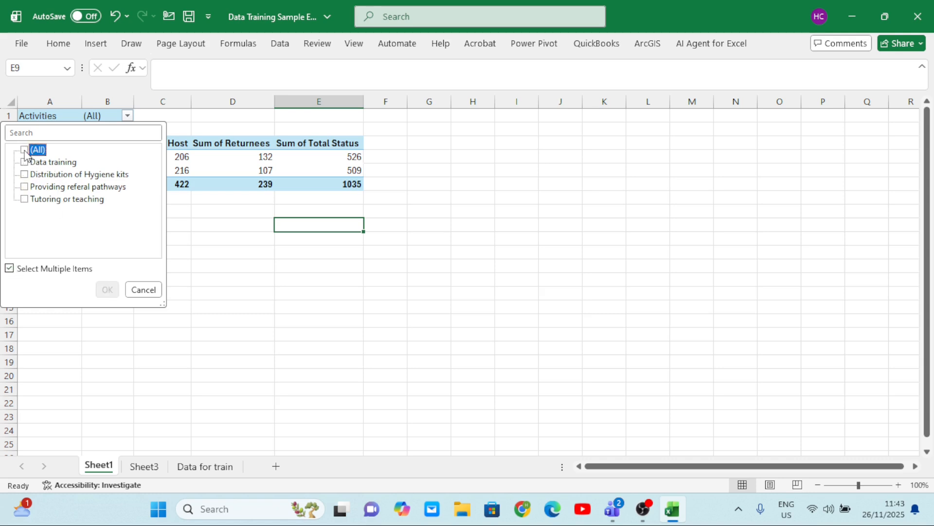
pyautogui.click(24, 163)
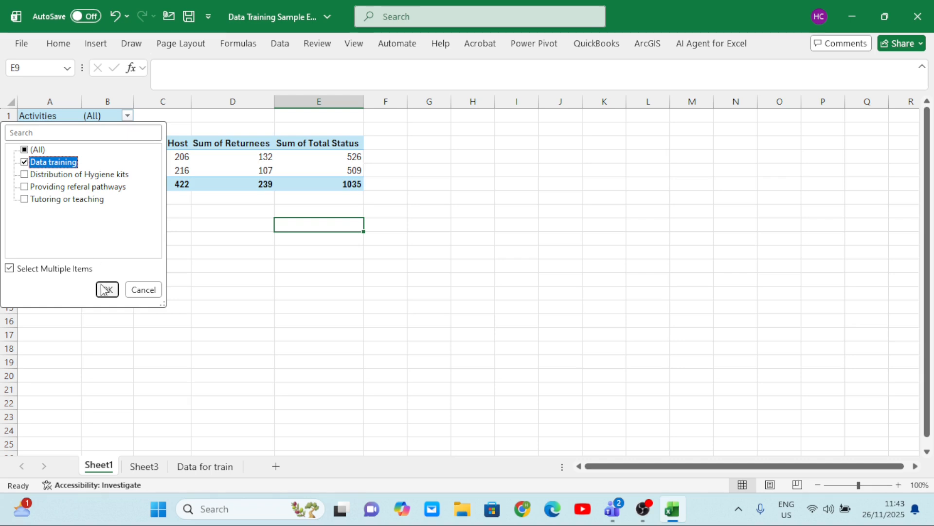
pyautogui.click(106, 290)
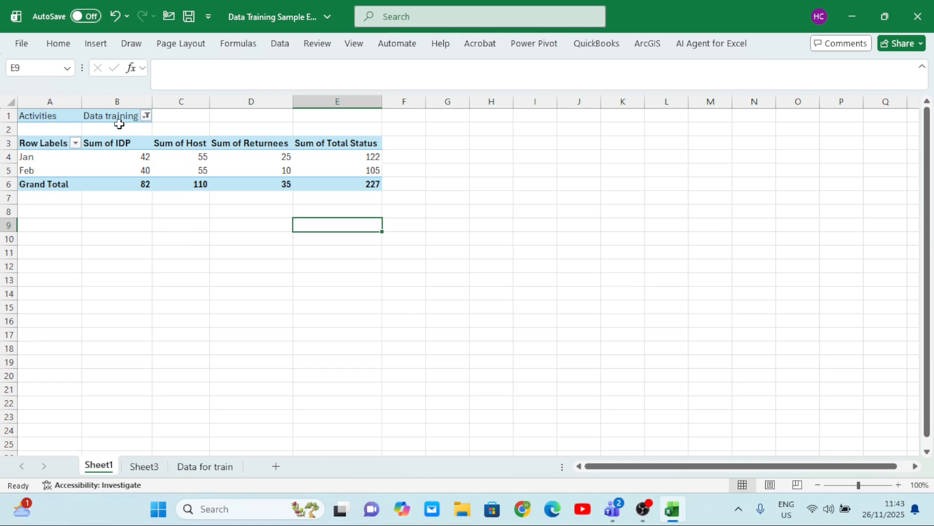
# Switch the Activities filter from Data training to Distribution of Hygiene kits only
pyautogui.click(143, 117)
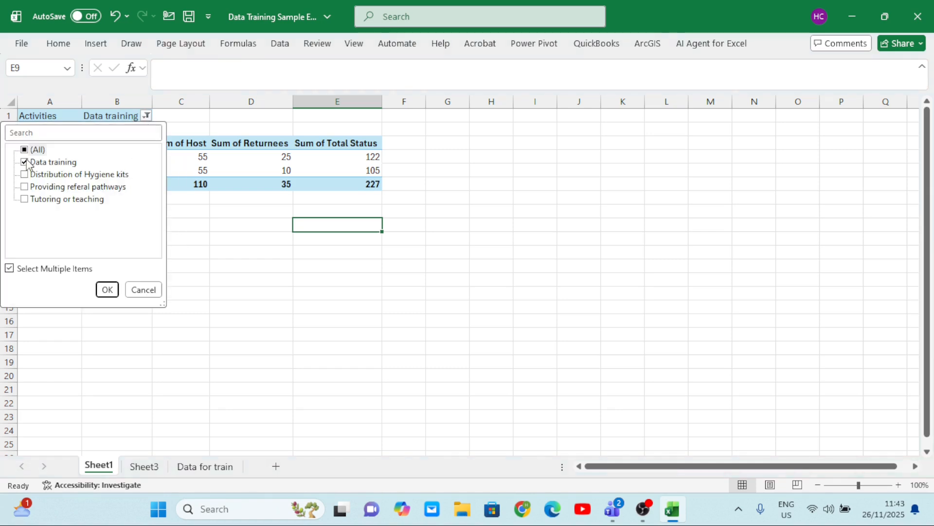
pyautogui.click(26, 162)
pyautogui.click(25, 174)
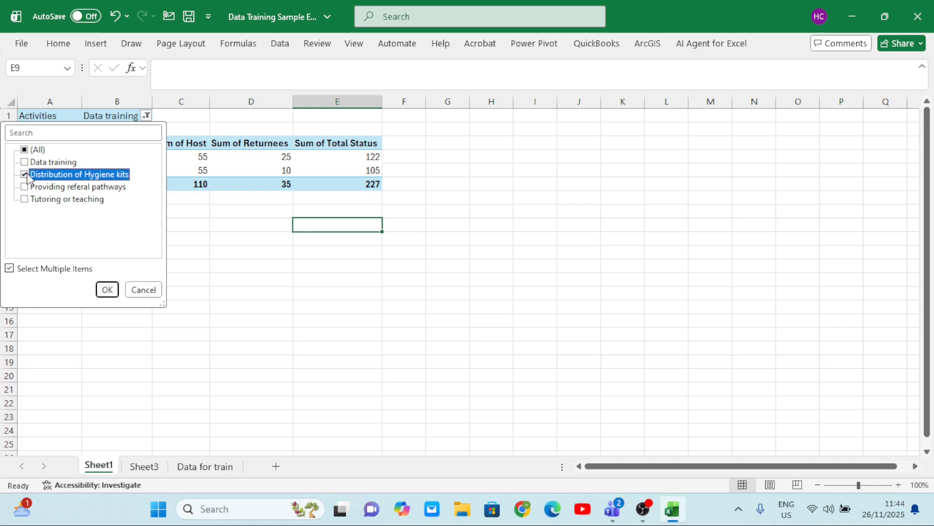
pyautogui.click(108, 290)
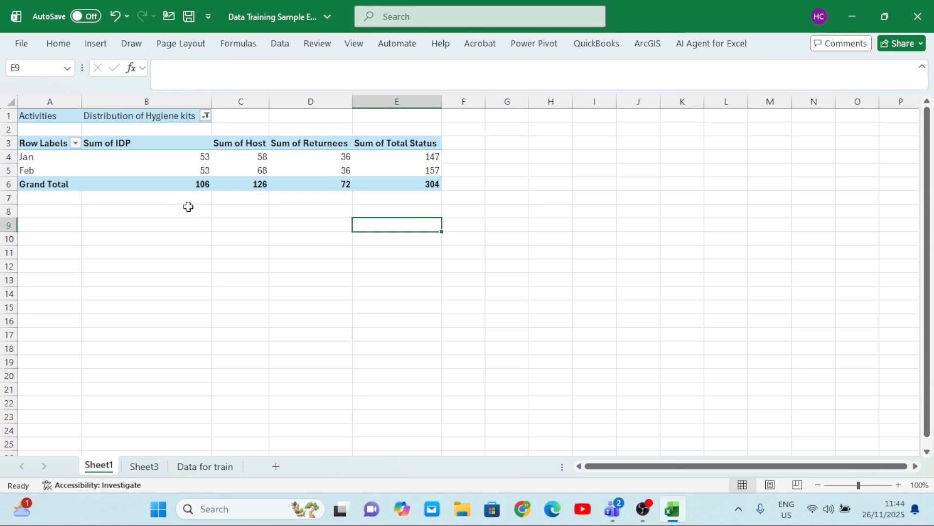
pyautogui.moveTo(322, 160)
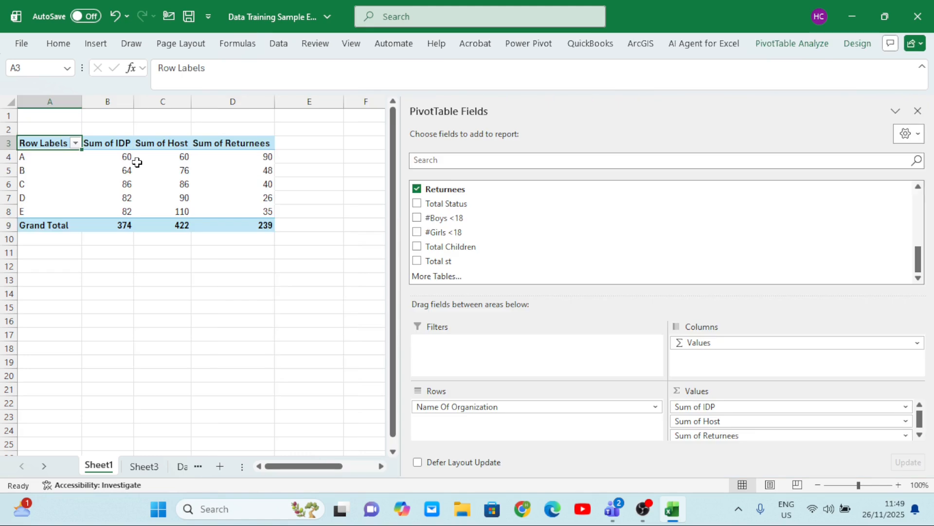
pyautogui.moveTo(137, 162)
# Start a new calculated field in the organization PivotTable and name it ST
pyautogui.moveTo(228, 169)
pyautogui.click(787, 47)
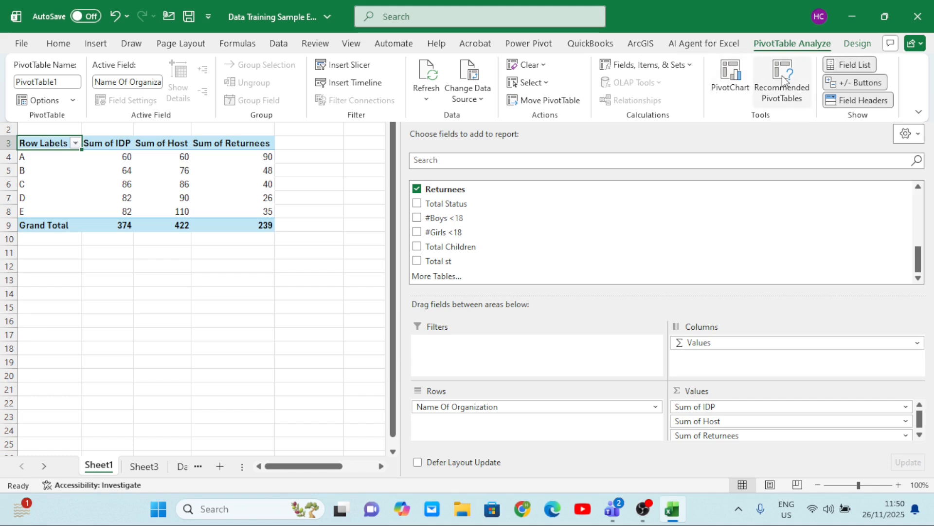
pyautogui.click(652, 72)
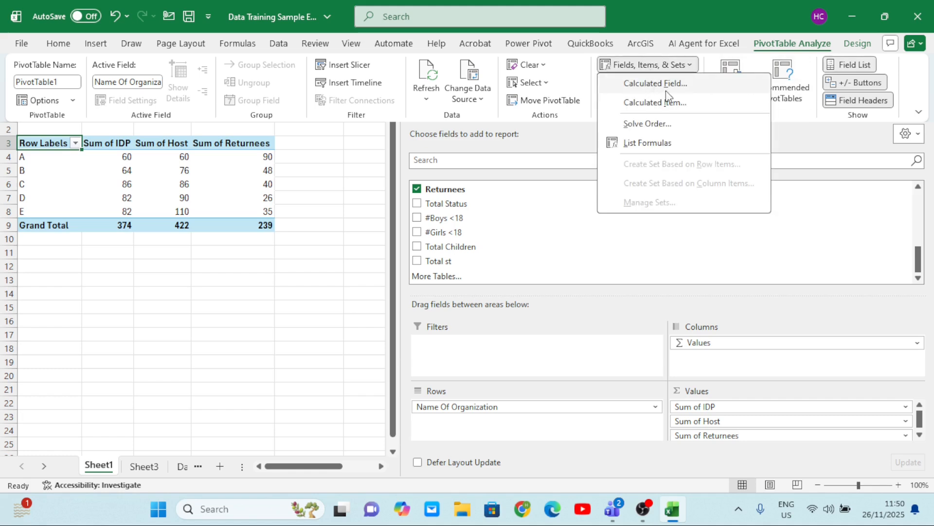
pyautogui.click(662, 84)
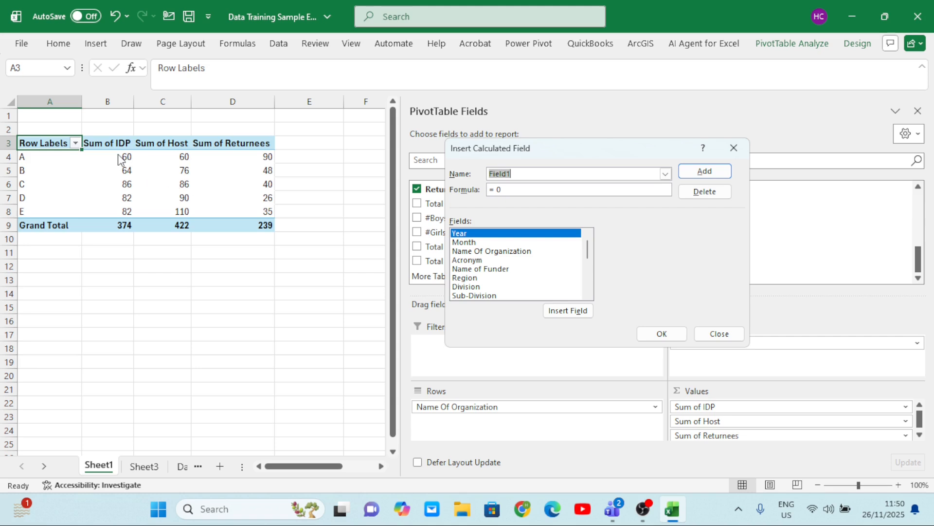
pyautogui.click(520, 172)
pyautogui.press('BackSpace')
pyautogui.write('ST')
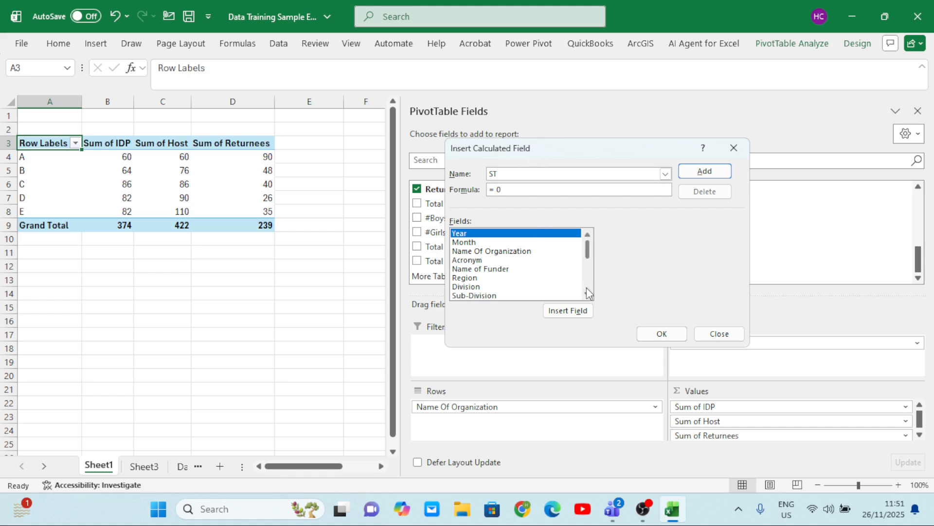
# Define the ST field's formula as =IDP+Host+Returnees and add it to the PivotTable
pyautogui.scroll(-5, 590, 292)
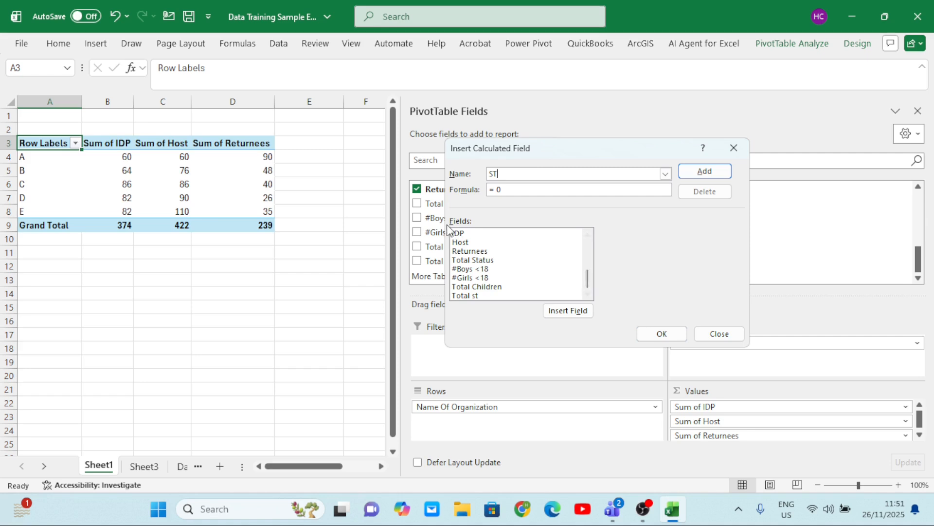
pyautogui.click(467, 235)
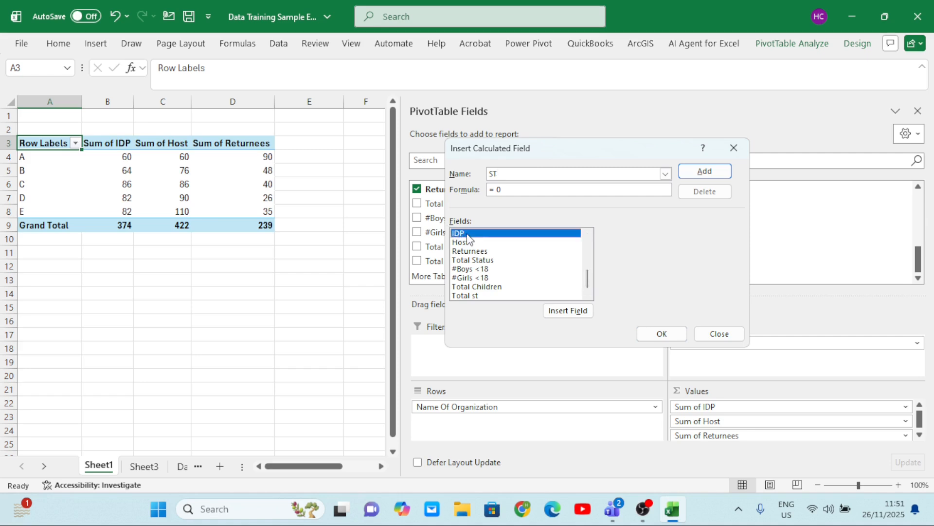
pyautogui.click(557, 310)
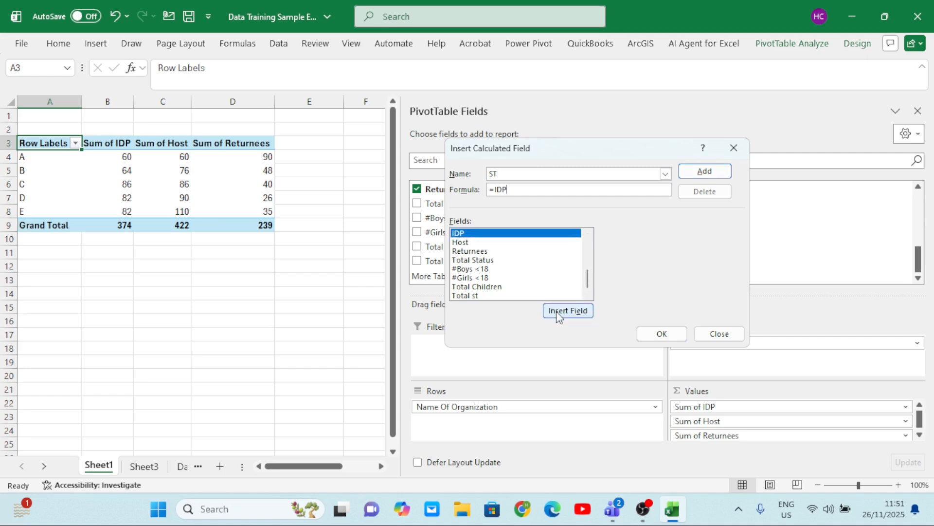
pyautogui.write('+')
pyautogui.click(470, 245)
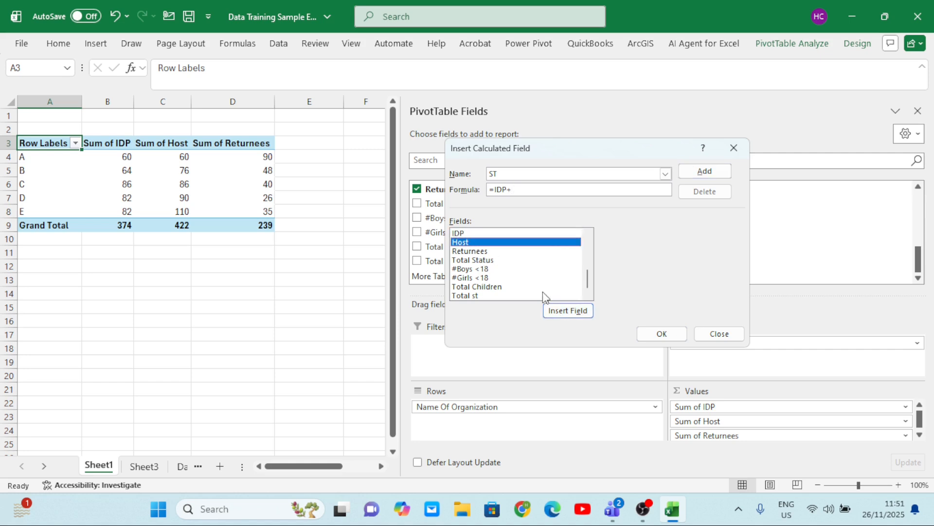
pyautogui.click(559, 314)
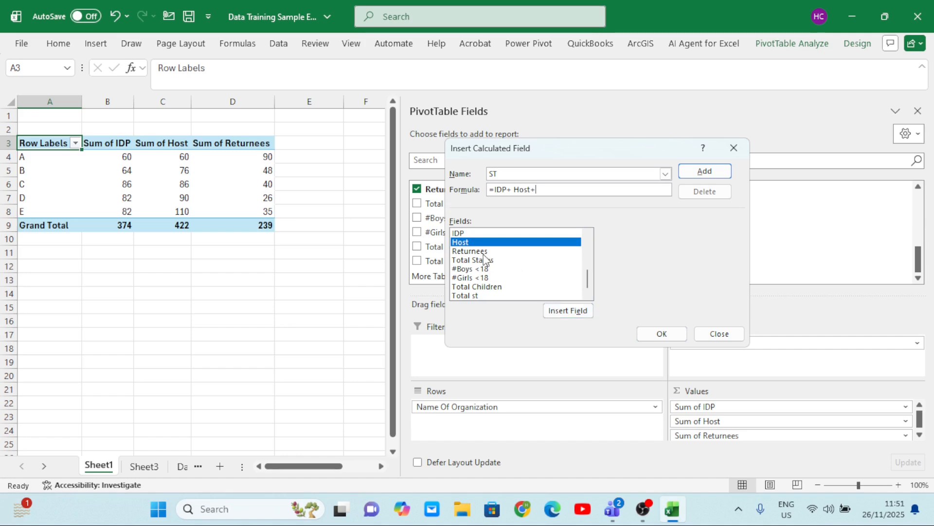
pyautogui.click(481, 252)
pyautogui.click(561, 316)
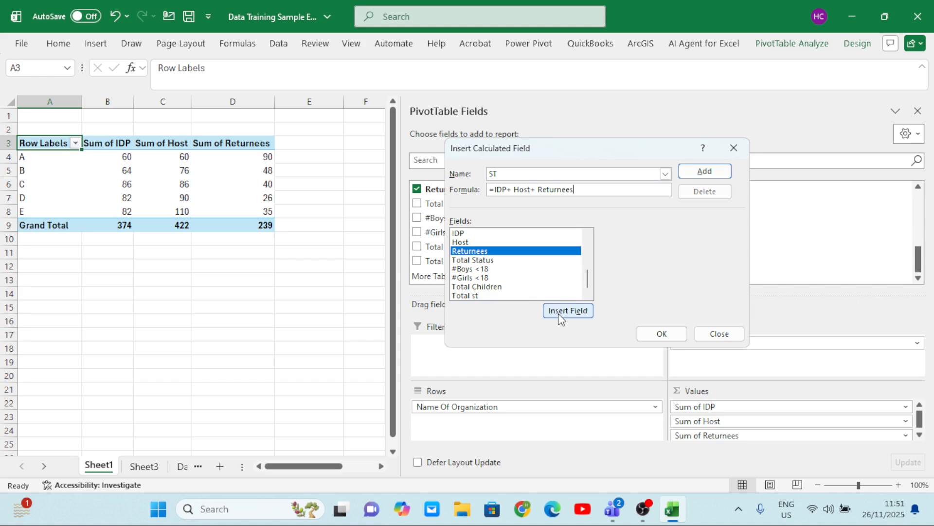
pyautogui.click(655, 339)
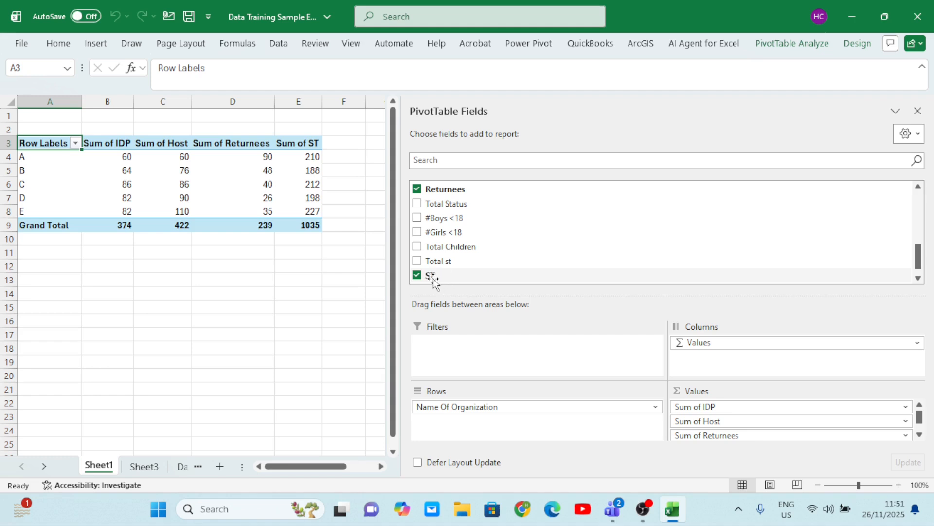
# Start another calculated field in the PivotTable and name it "Average r"
pyautogui.click(789, 47)
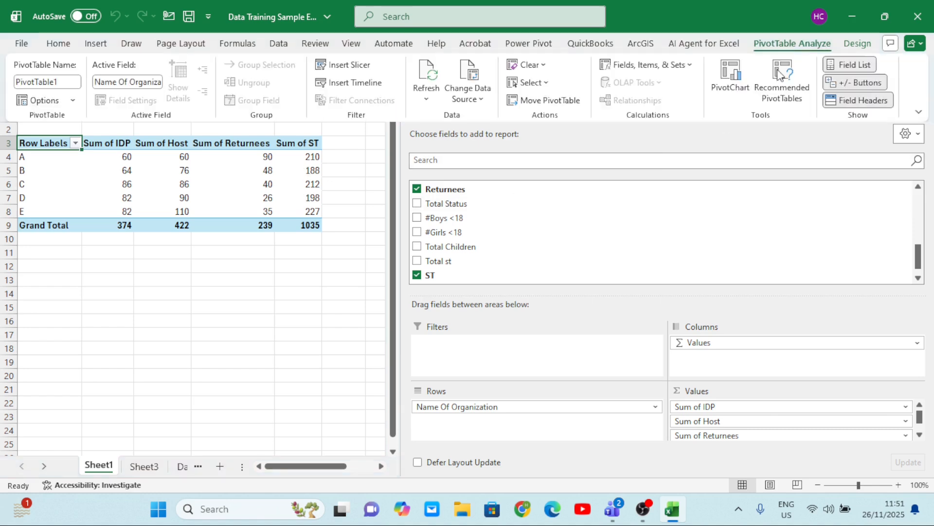
pyautogui.click(642, 66)
pyautogui.click(659, 85)
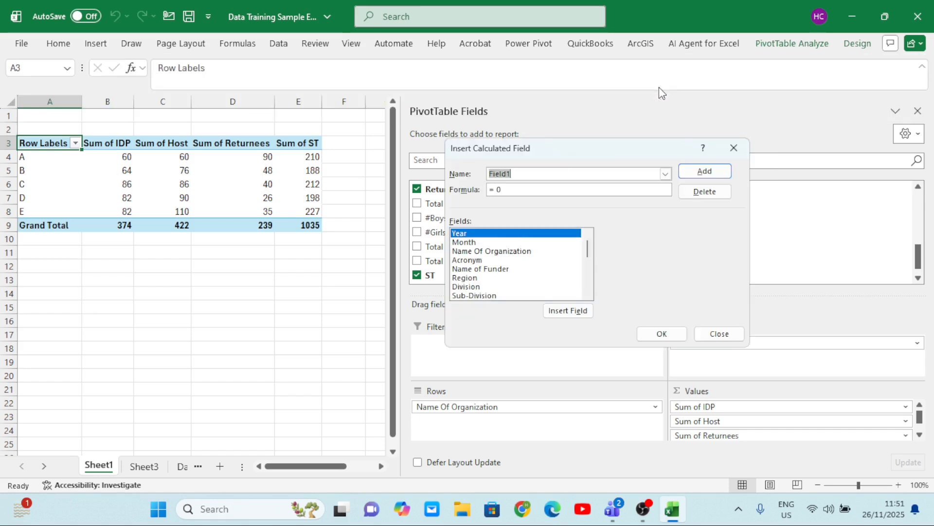
pyautogui.press('BackSpace')
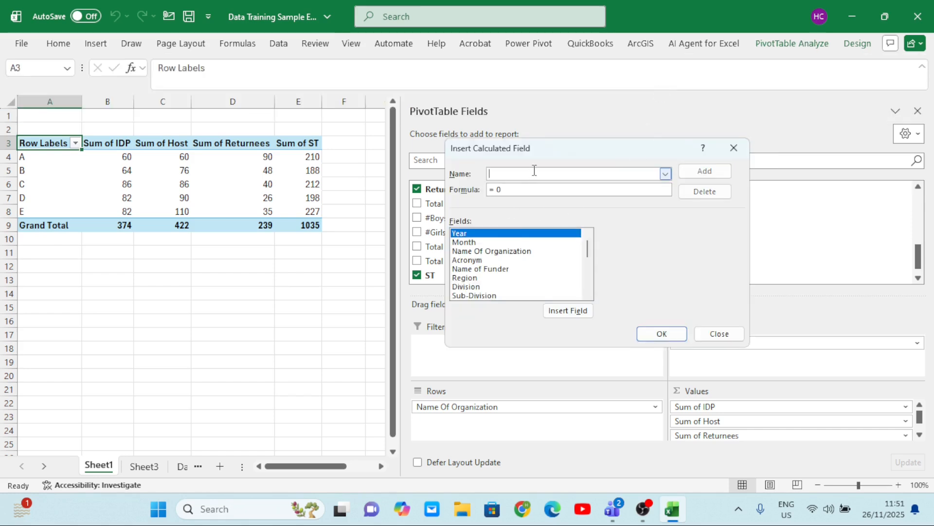
pyautogui.write('d')
pyautogui.press('BackSpace')
pyautogui.write('Average')
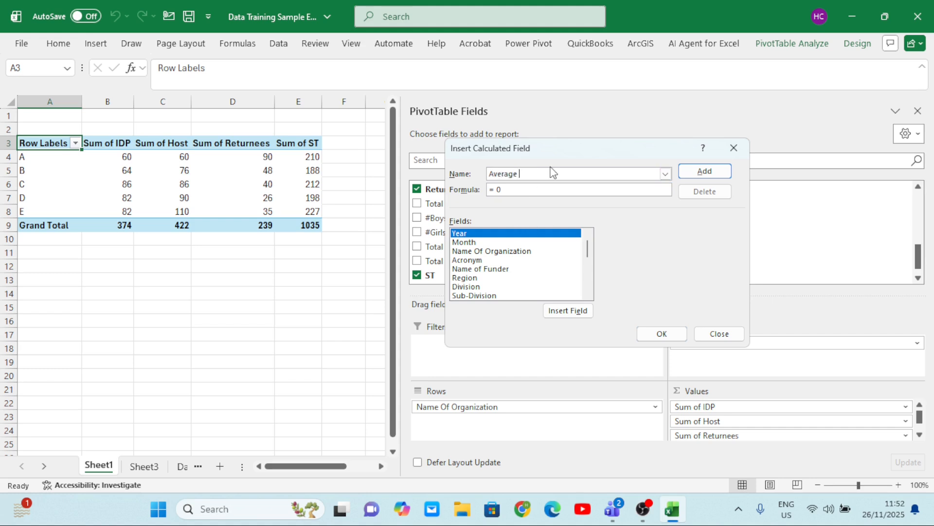
pyautogui.write(' r')
# Define the "Average r" field's formula as =ST/Returnees and add it to the PivotTable
pyautogui.scroll(-5, 590, 292)
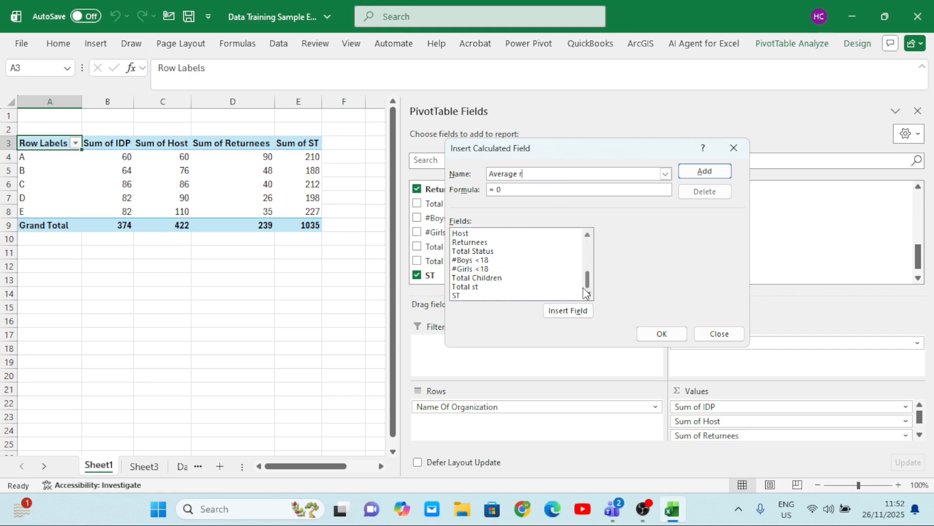
pyautogui.click(474, 252)
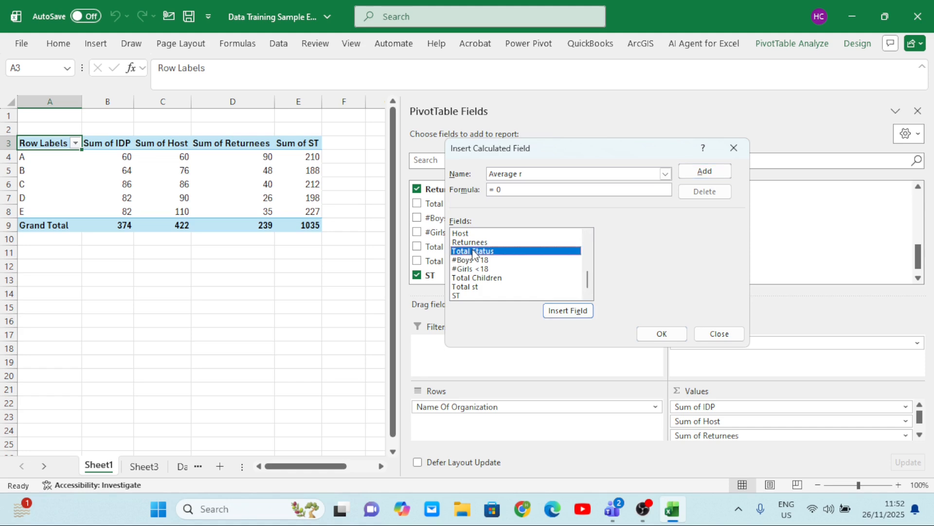
pyautogui.click(464, 296)
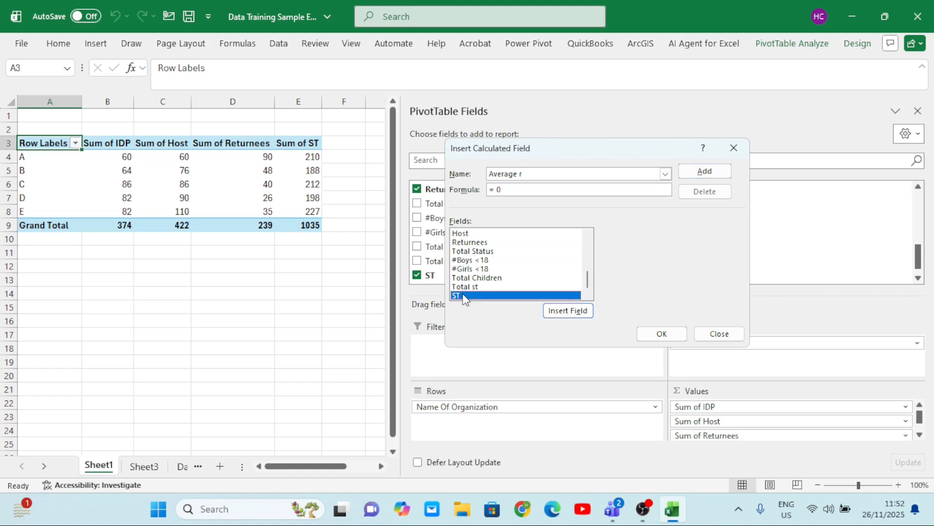
pyautogui.click(564, 311)
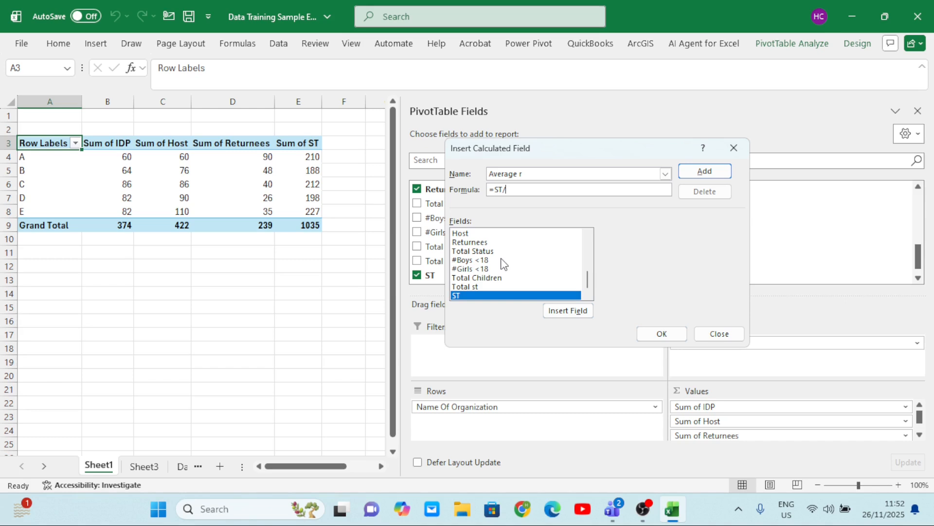
pyautogui.click(484, 242)
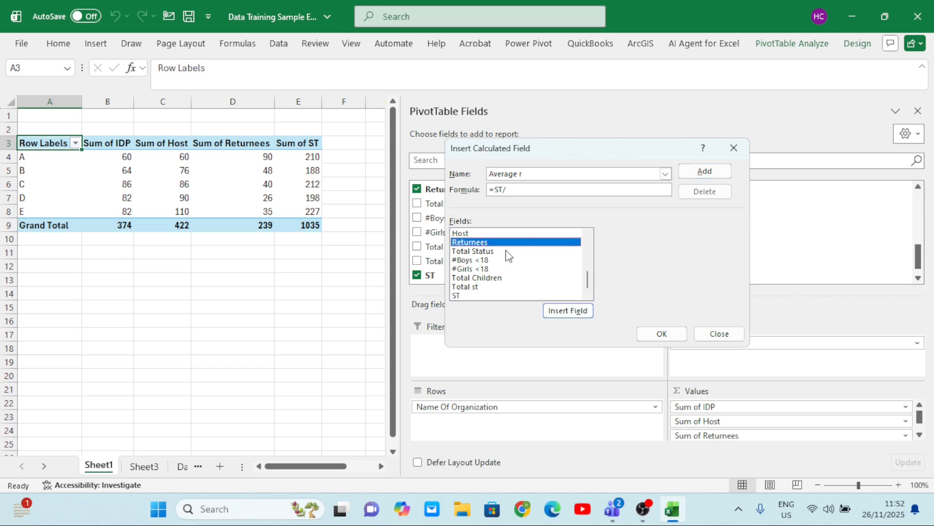
pyautogui.click(567, 311)
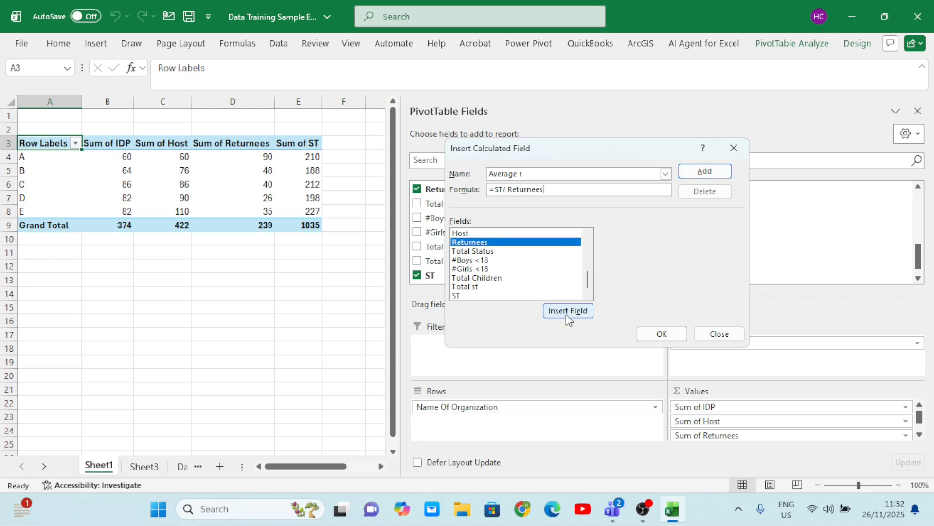
pyautogui.click(661, 335)
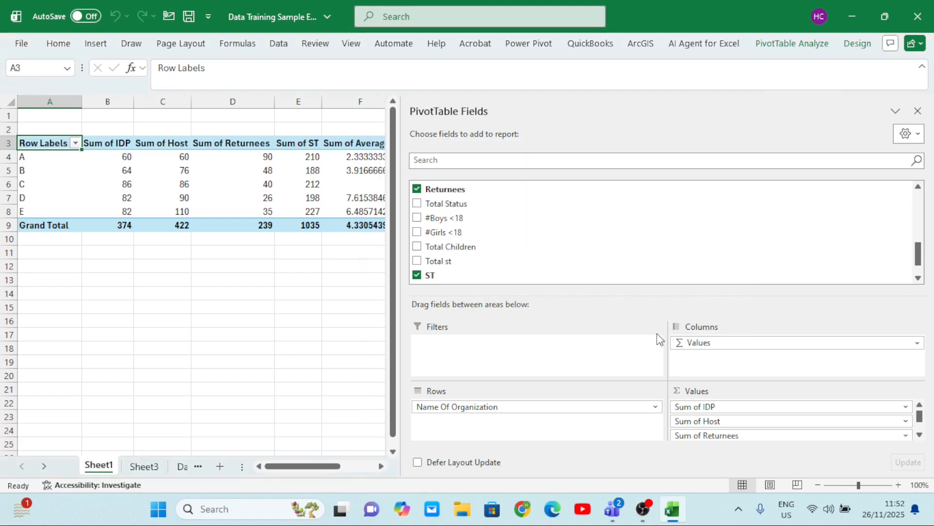
# Change the ST value field's settings so it is summarized by Average
pyautogui.hscroll(2, 323, 221)
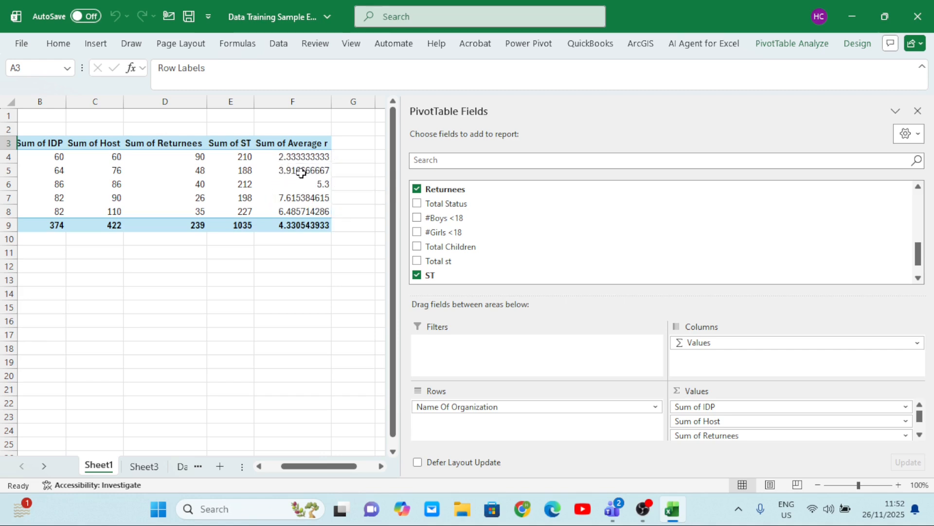
pyautogui.scroll(-1, 310, 206)
pyautogui.scroll(1, 310, 206)
pyautogui.hscroll(2, 292, 192)
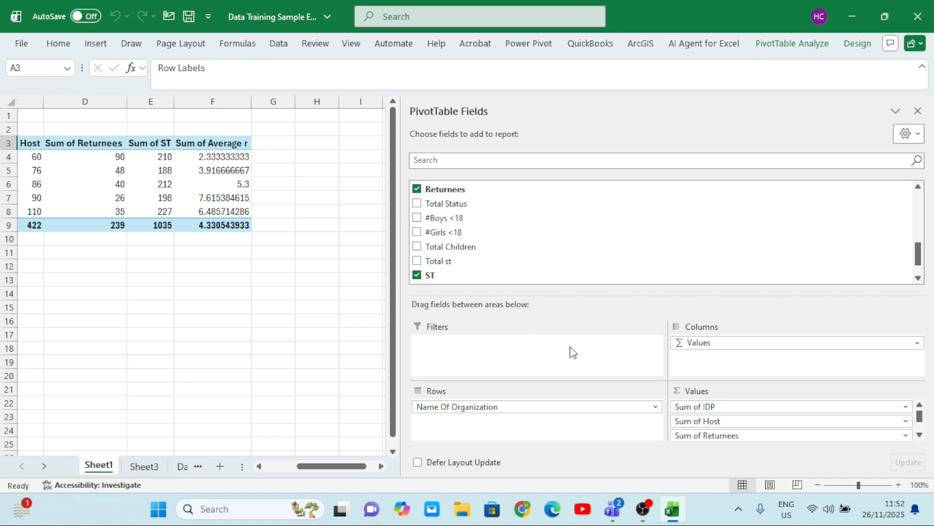
pyautogui.scroll(-1, 747, 413)
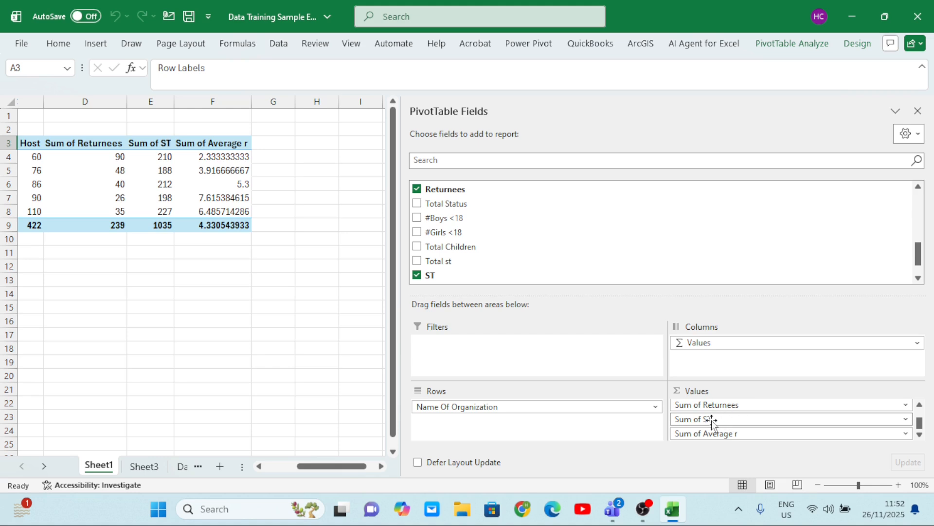
pyautogui.scroll(1, 720, 421)
pyautogui.scroll(-1, 720, 421)
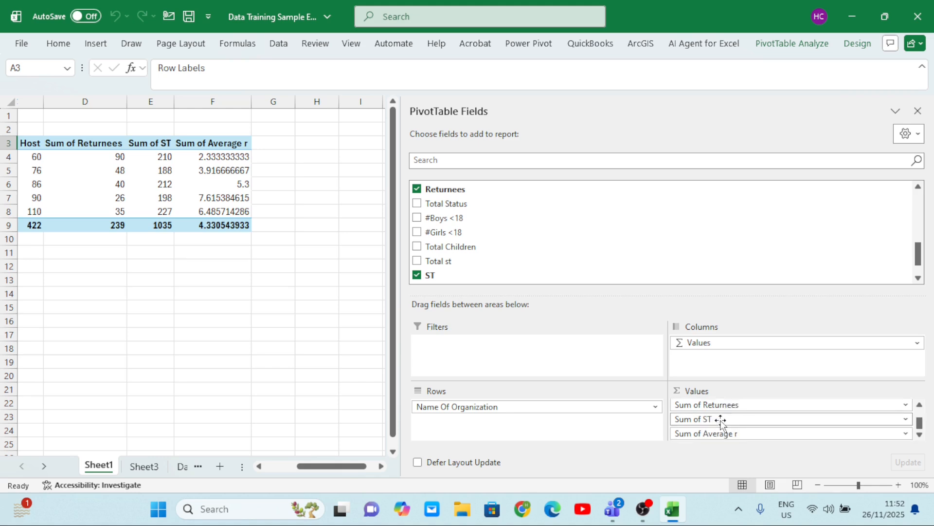
pyautogui.click(906, 419)
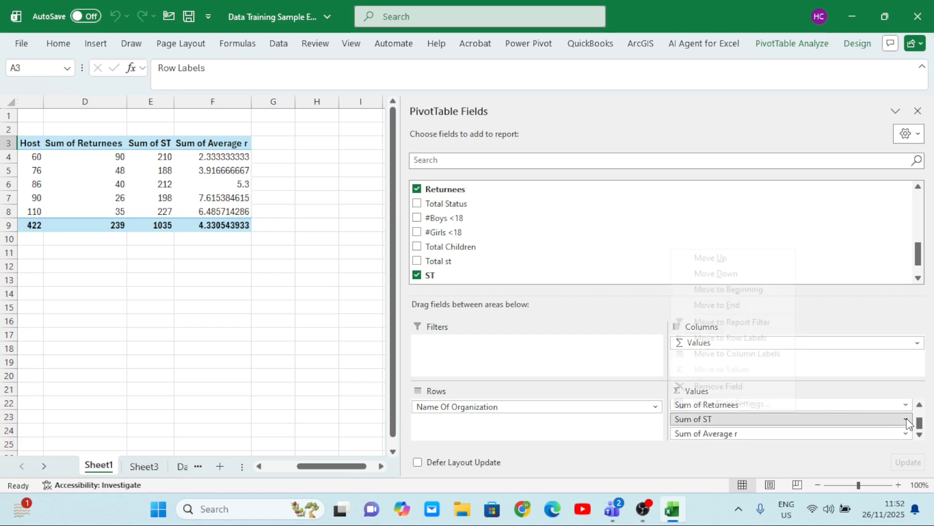
pyautogui.click(756, 401)
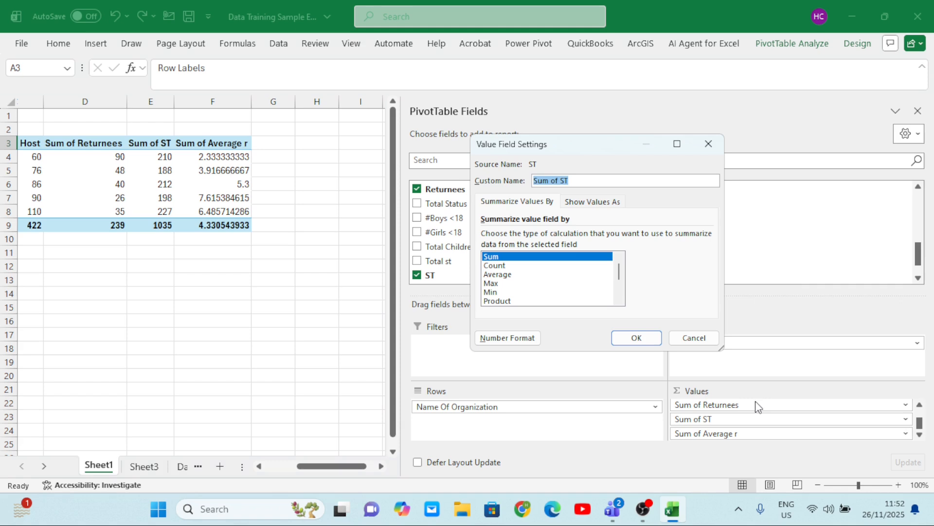
pyautogui.click(516, 275)
pyautogui.click(636, 337)
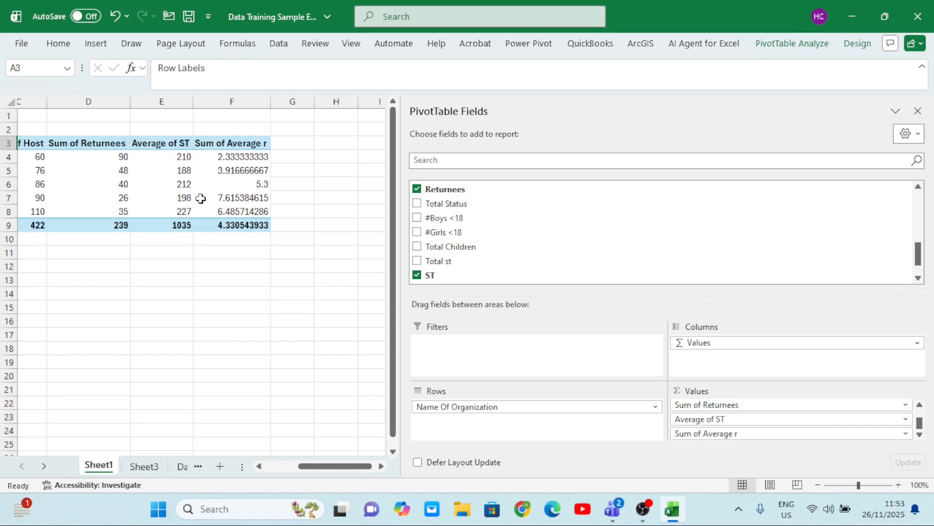
# Examine the Average of ST and Sum of Average r values for each organization
pyautogui.scroll(-1, 181, 170)
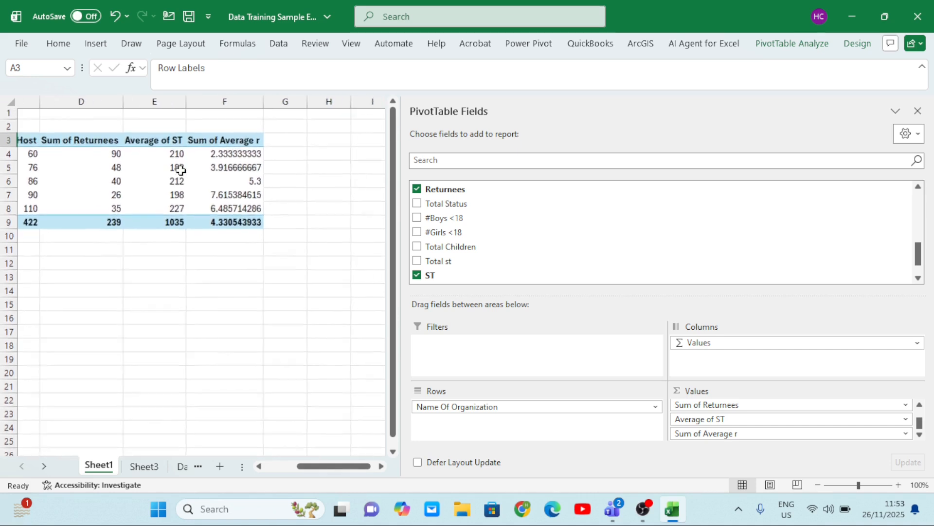
pyautogui.hscroll(1, 181, 170)
pyautogui.hscroll(-3, 180, 170)
pyautogui.hscroll(-1, 181, 170)
pyautogui.hscroll(3, 181, 170)
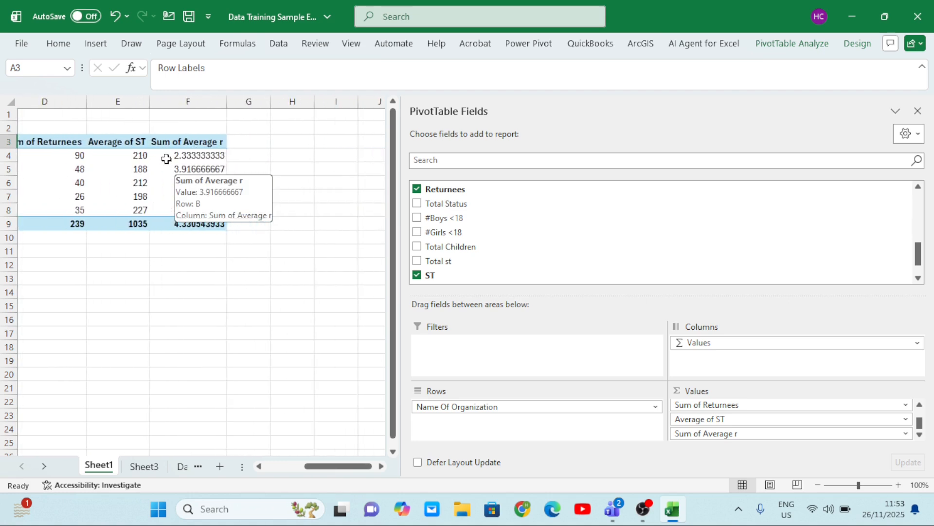
pyautogui.moveTo(175, 184)
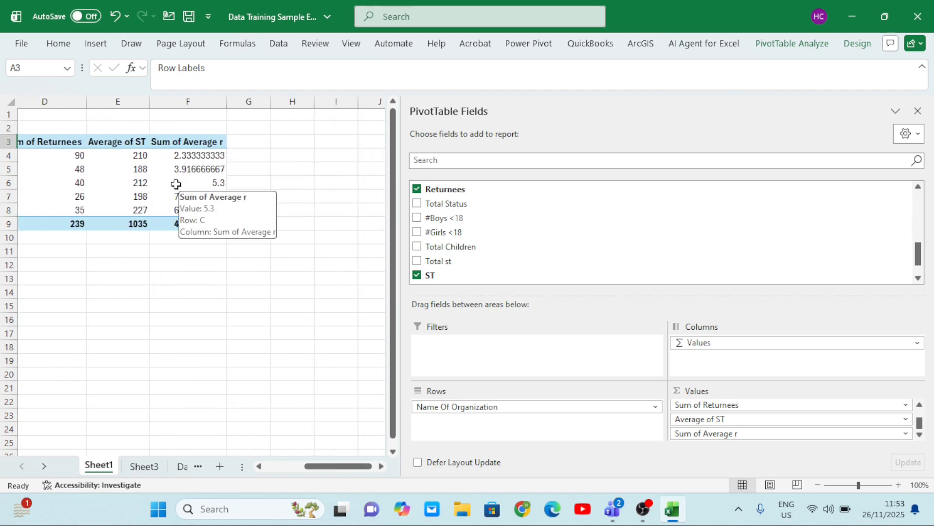
pyautogui.moveTo(131, 159)
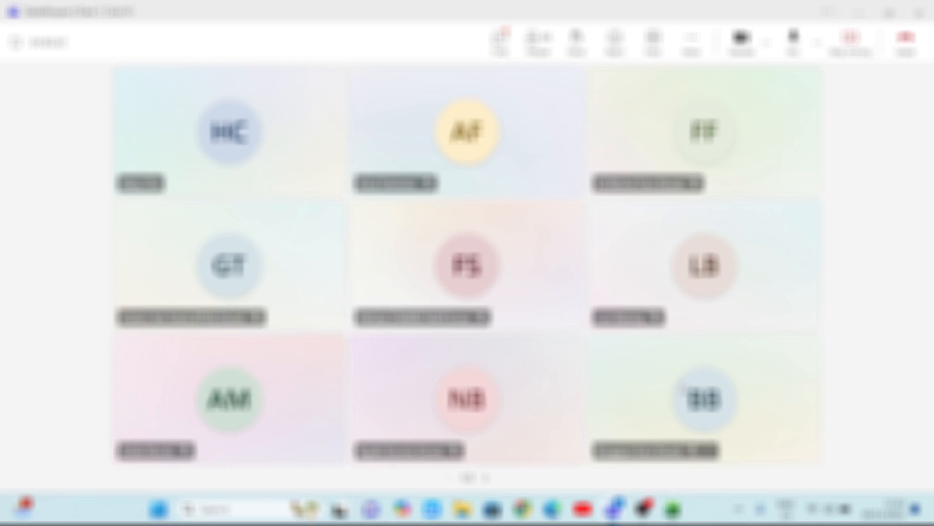
# Switch back to the Excel workbook and add the Returnees, #Boys <18 and #Girls <18 fields to the PivotTable's values
pyautogui.moveTo(673, 509)
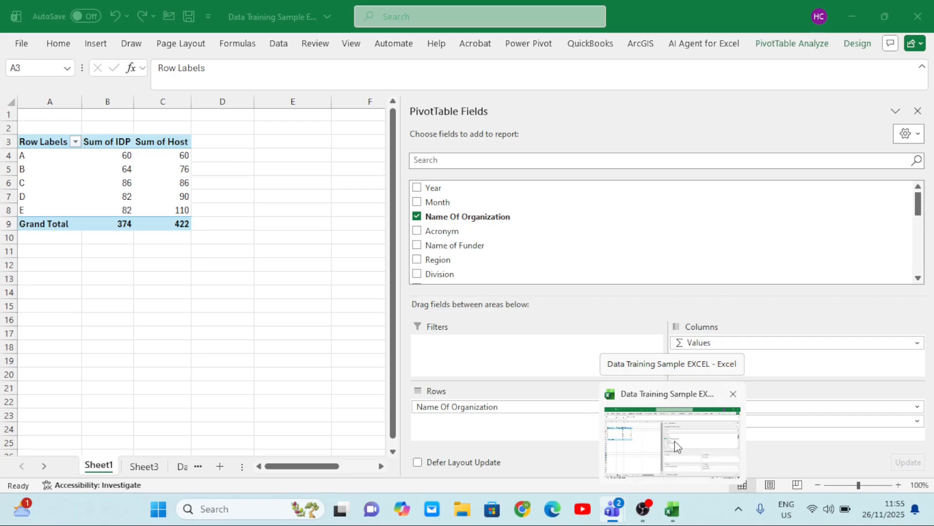
pyautogui.click(671, 440)
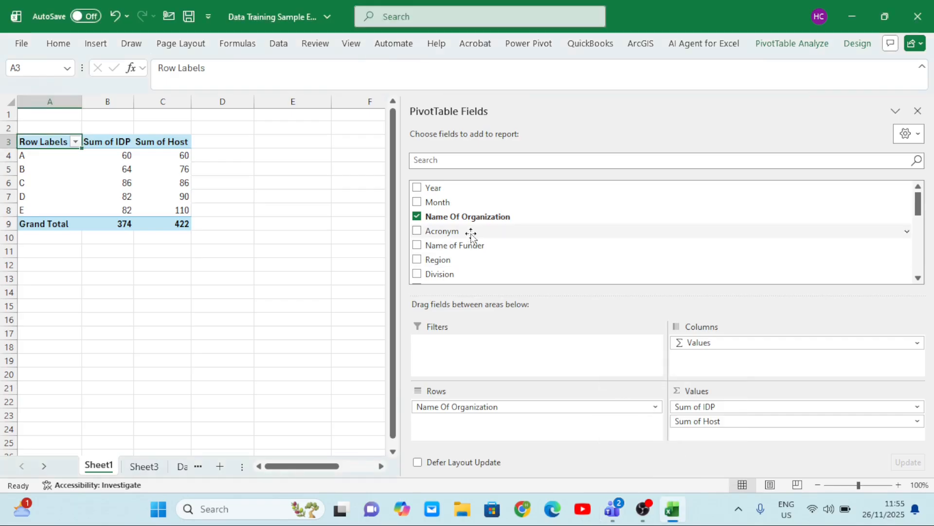
pyautogui.scroll(-1, 471, 236)
pyautogui.scroll(-2, 471, 236)
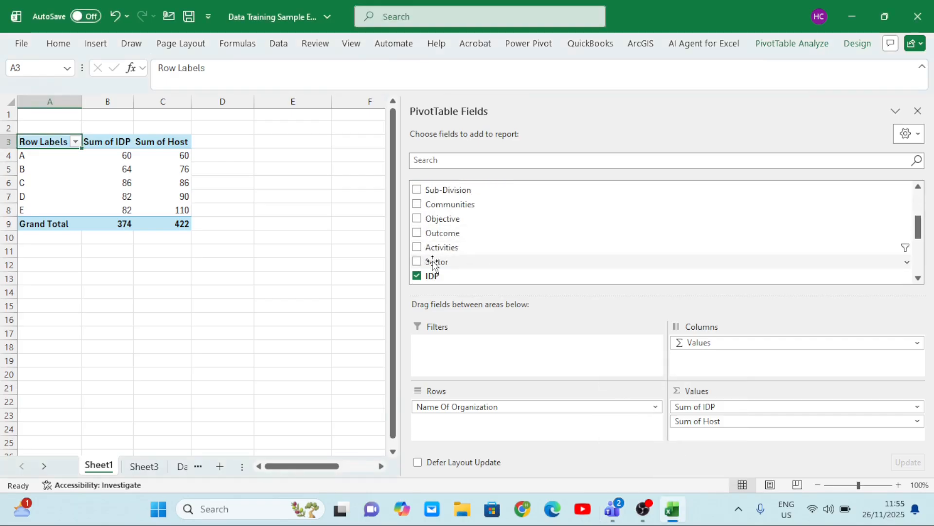
pyautogui.scroll(-3, 436, 259)
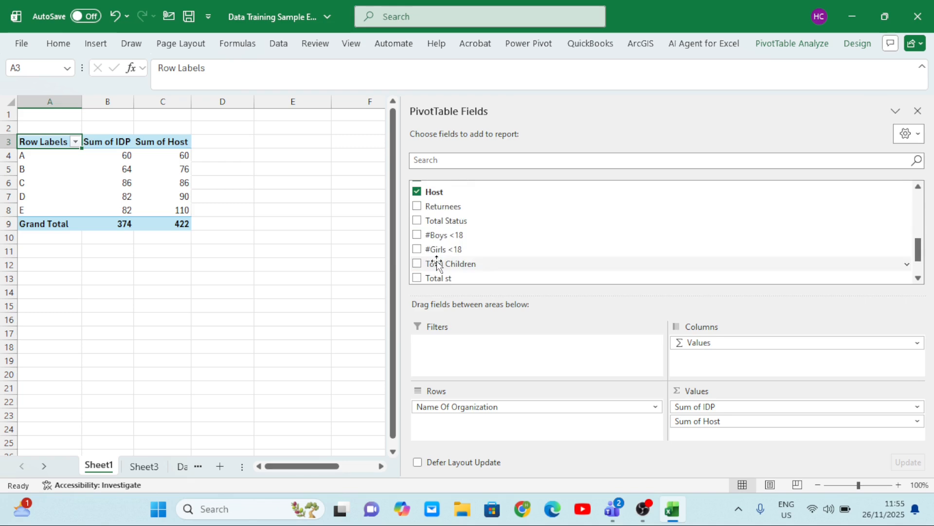
pyautogui.click(416, 207)
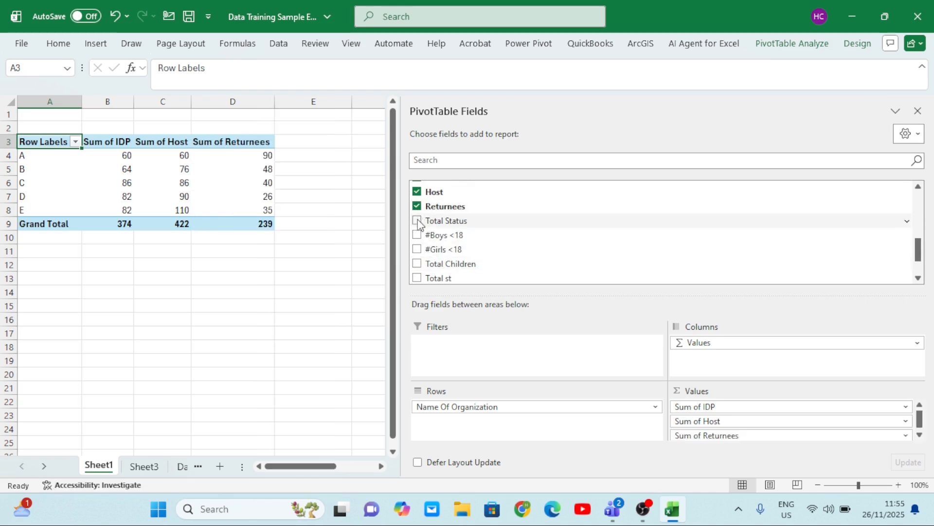
pyautogui.click(417, 221)
pyautogui.click(418, 221)
pyautogui.click(418, 235)
pyautogui.click(417, 249)
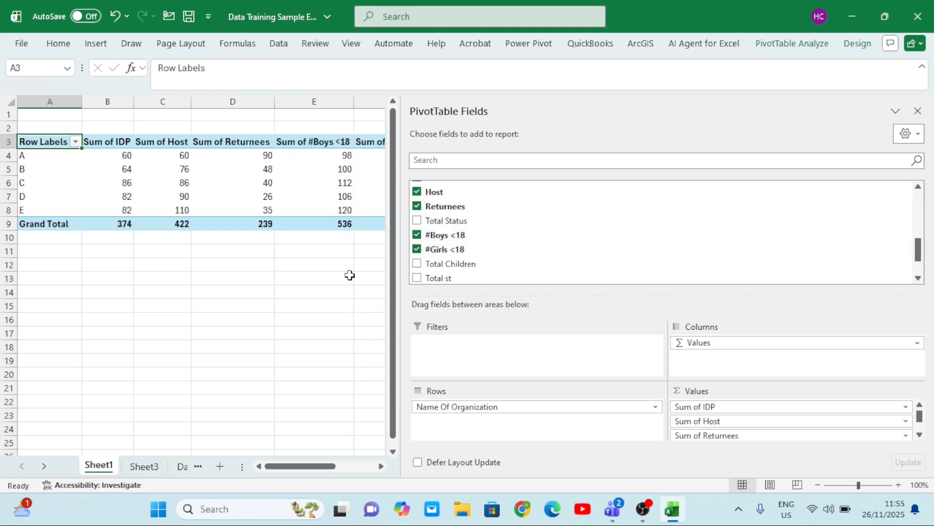
# Close the PivotTable field list so the whole organization table is visible on the sheet
pyautogui.click(288, 268)
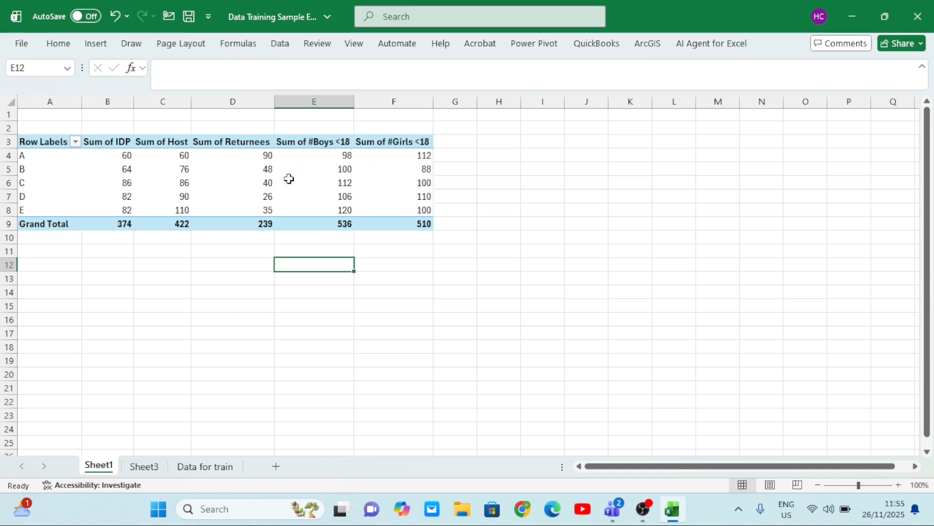
pyautogui.moveTo(247, 169)
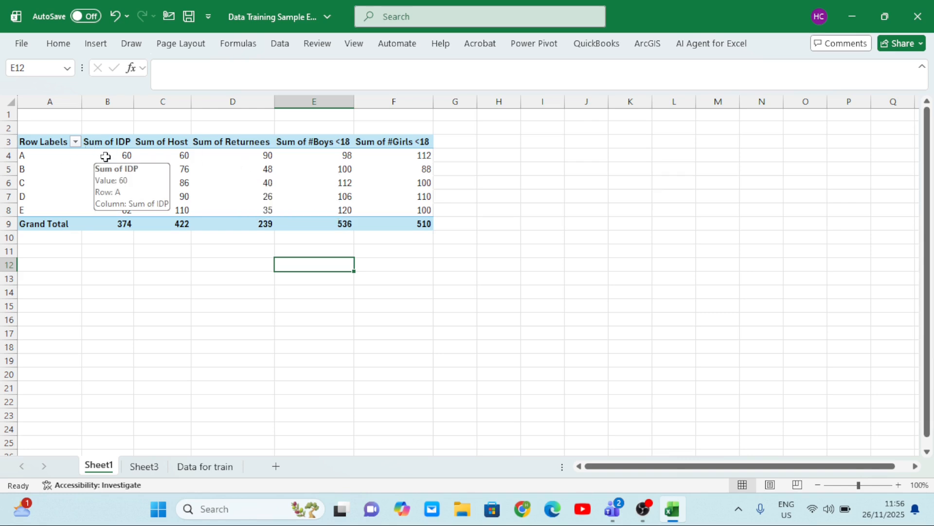
pyautogui.moveTo(106, 157); pyautogui.dragTo(395, 218)
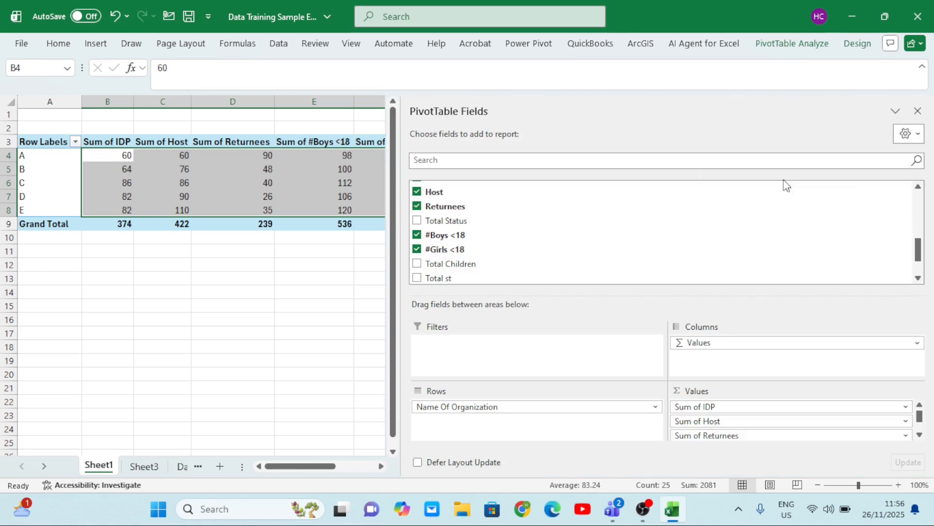
pyautogui.click(918, 111)
pyautogui.click(377, 197)
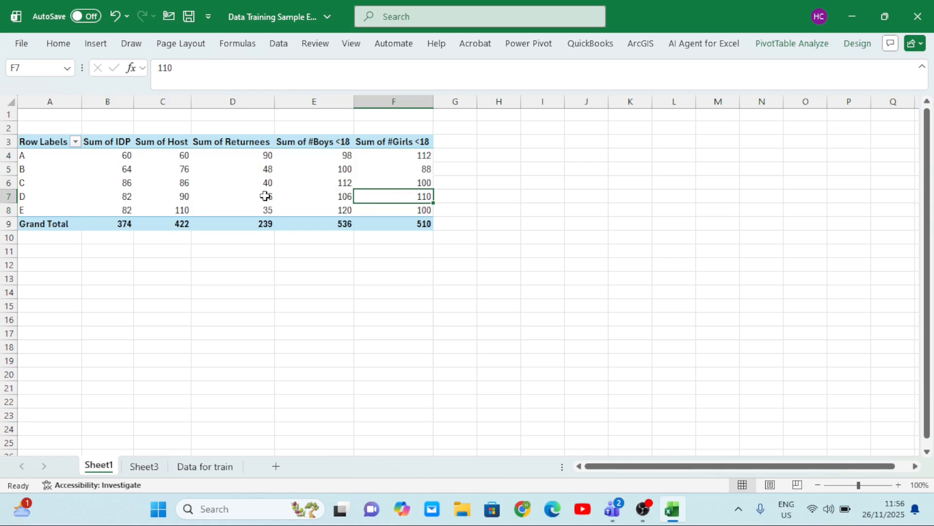
# Show the PivotTable field list again from a value cell and hide it once more
pyautogui.rightClick(310, 223)
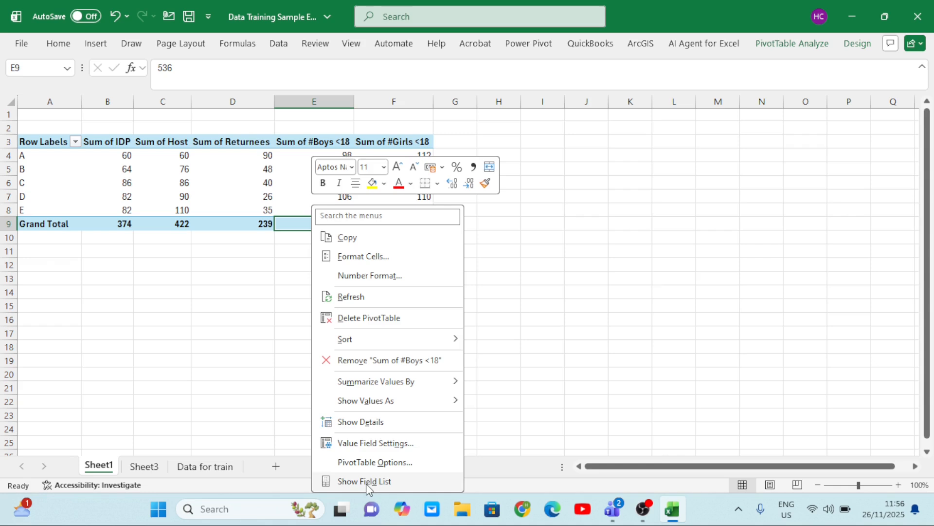
pyautogui.click(367, 481)
pyautogui.rightClick(318, 194)
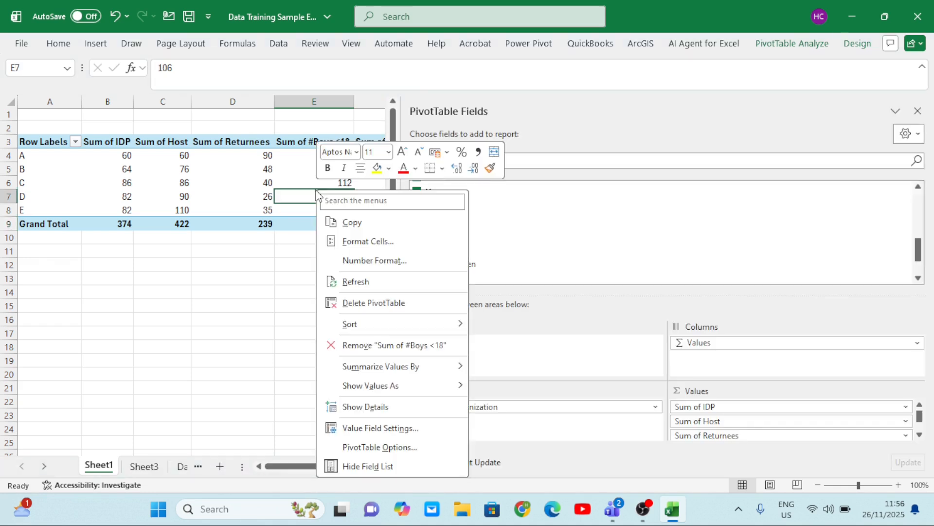
pyautogui.click(368, 466)
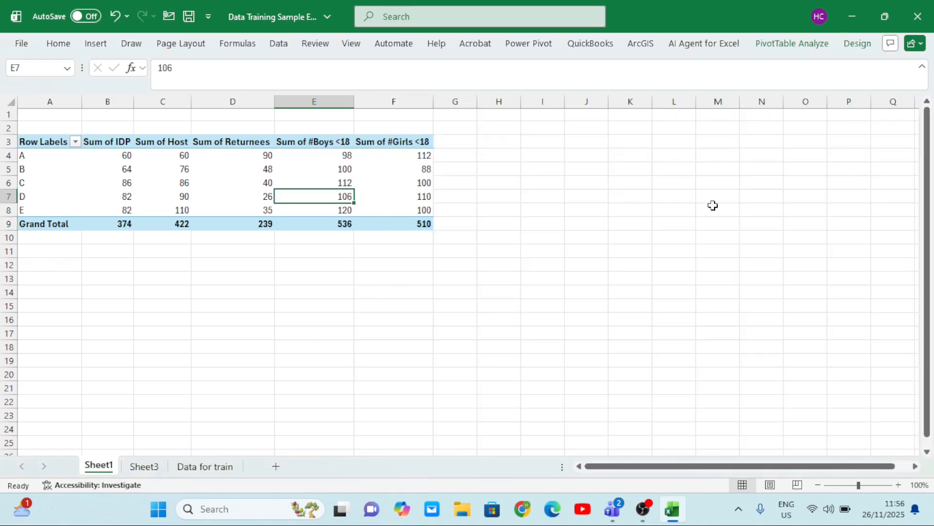
pyautogui.click(268, 170)
pyautogui.click(150, 166)
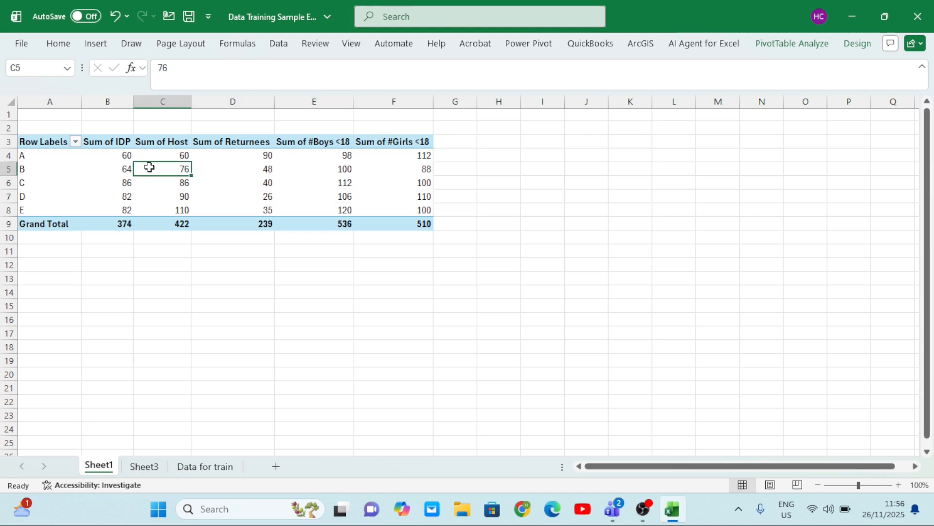
pyautogui.click(85, 171)
pyautogui.click(315, 199)
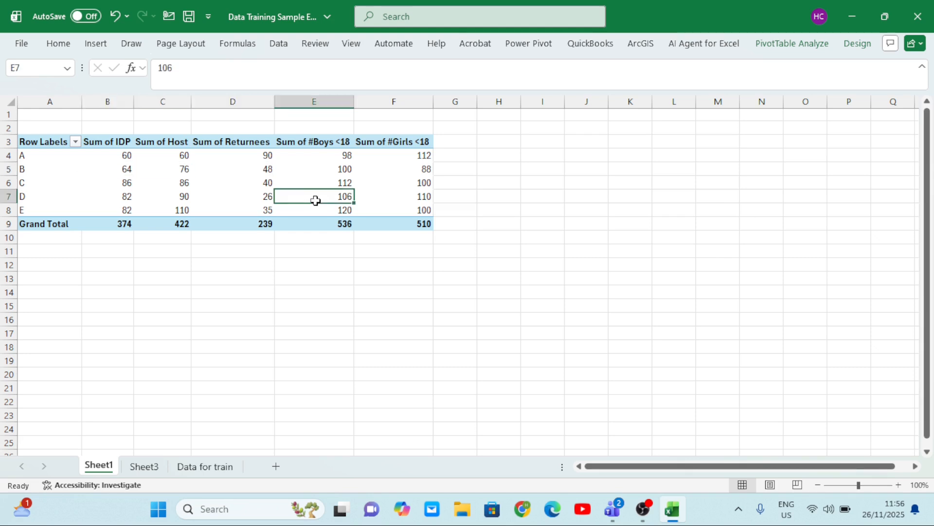
pyautogui.click(136, 184)
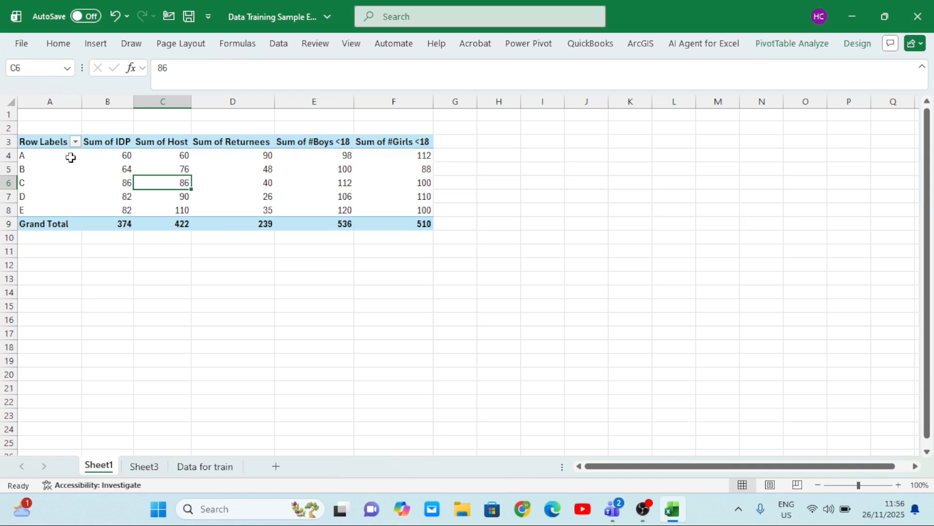
# Apply the Green - Yellow - Red Color Scale conditional formatting to the organization rows in A4:F8, excluding the Grand Total
pyautogui.moveTo(71, 157); pyautogui.dragTo(398, 210)
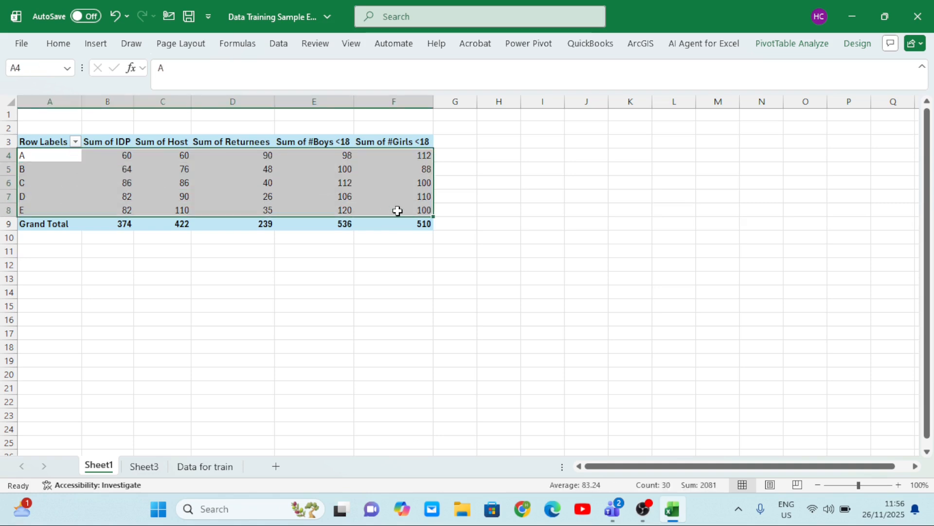
pyautogui.click(58, 45)
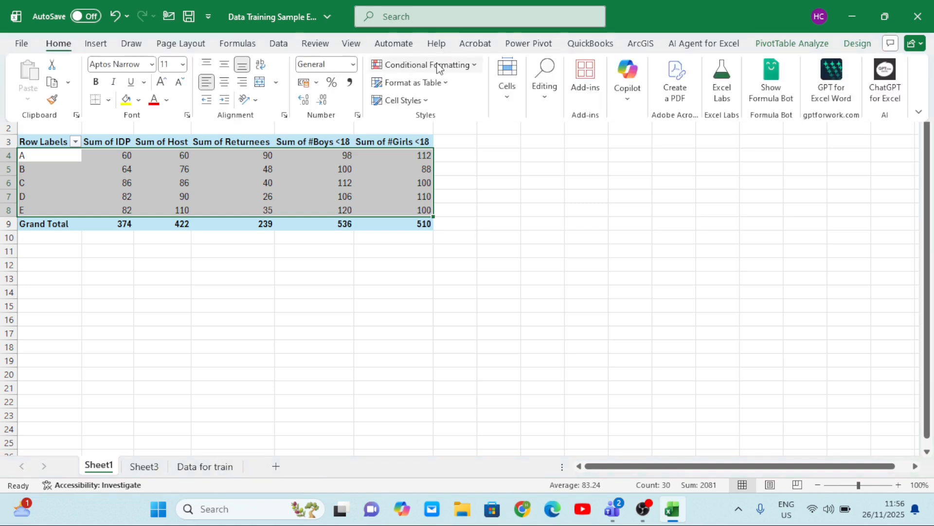
pyautogui.click(475, 68)
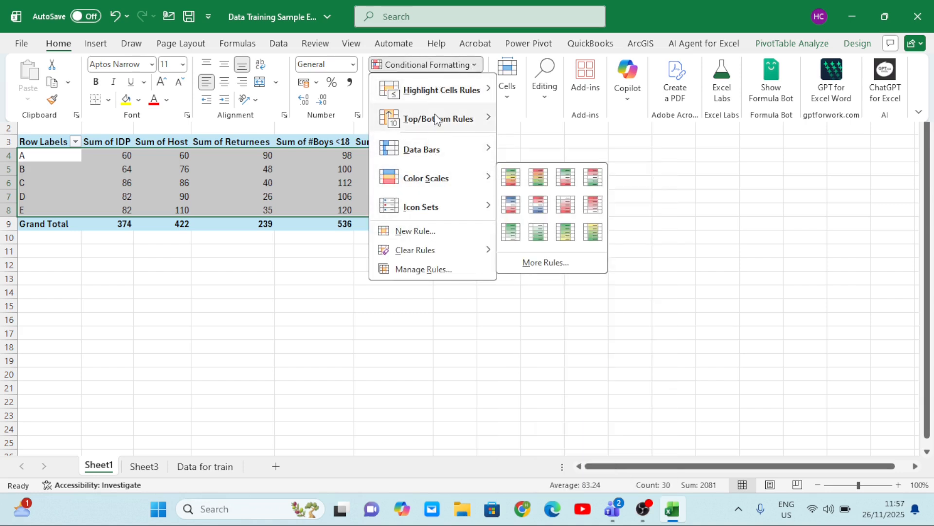
pyautogui.moveTo(428, 183)
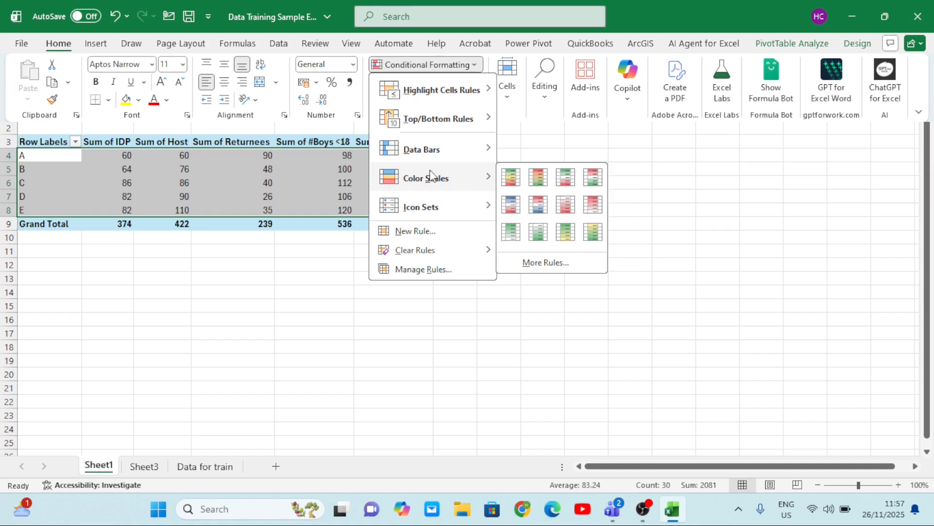
pyautogui.click(510, 178)
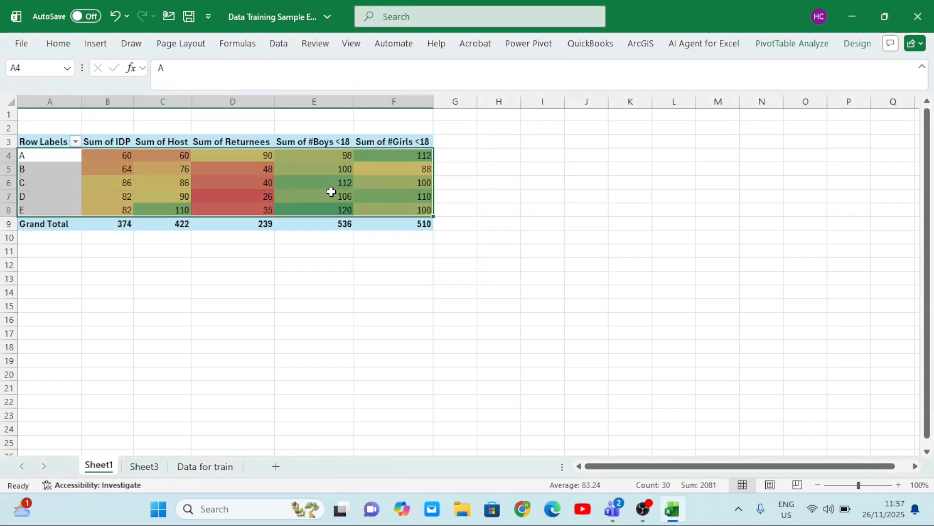
pyautogui.moveTo(332, 191)
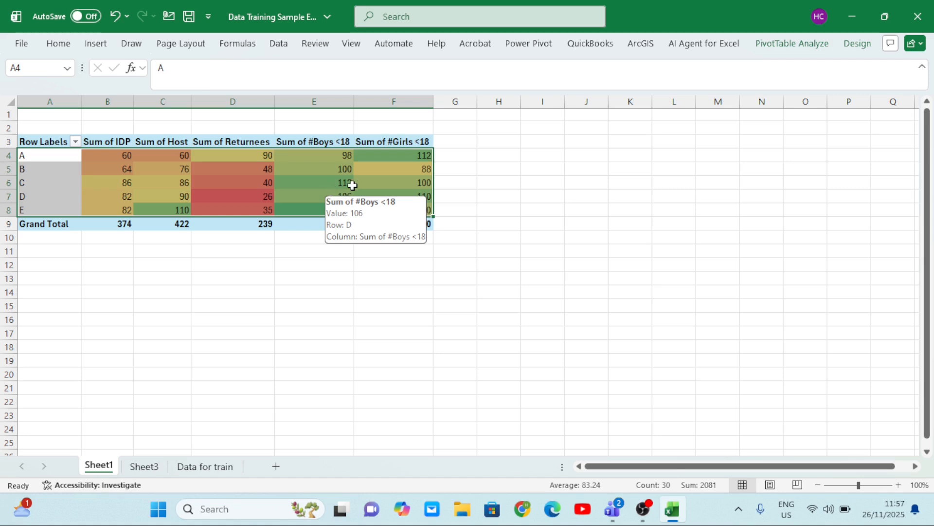
pyautogui.moveTo(370, 184)
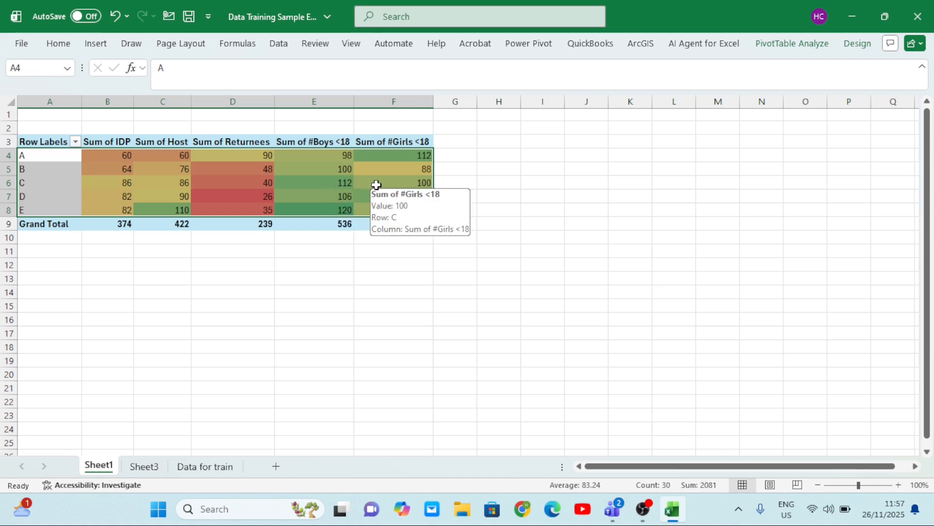
pyautogui.moveTo(236, 194)
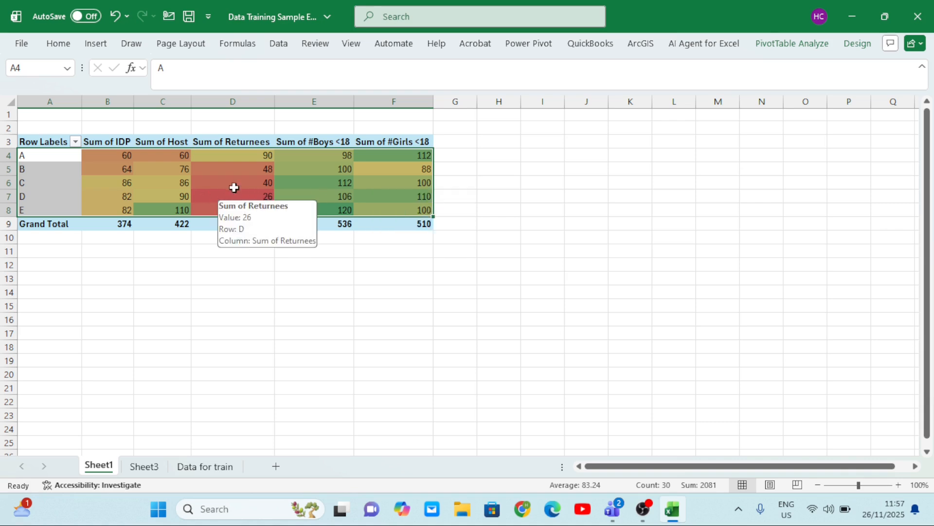
pyautogui.click(310, 184)
pyautogui.moveTo(312, 185)
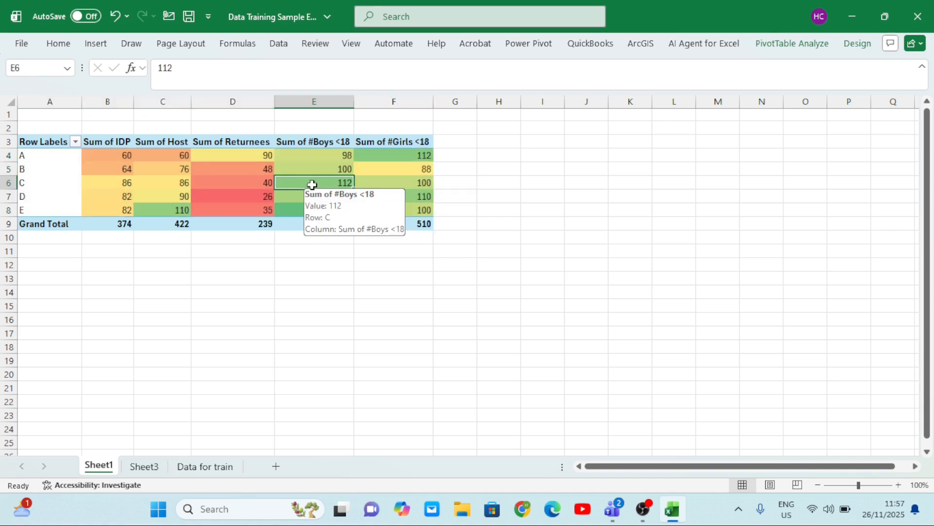
# Examine the colour-scaled PivotTable, comparing the green cells under Host, #Boys <18 and #Girls <18 with the red cells under Returnees
pyautogui.click(410, 156)
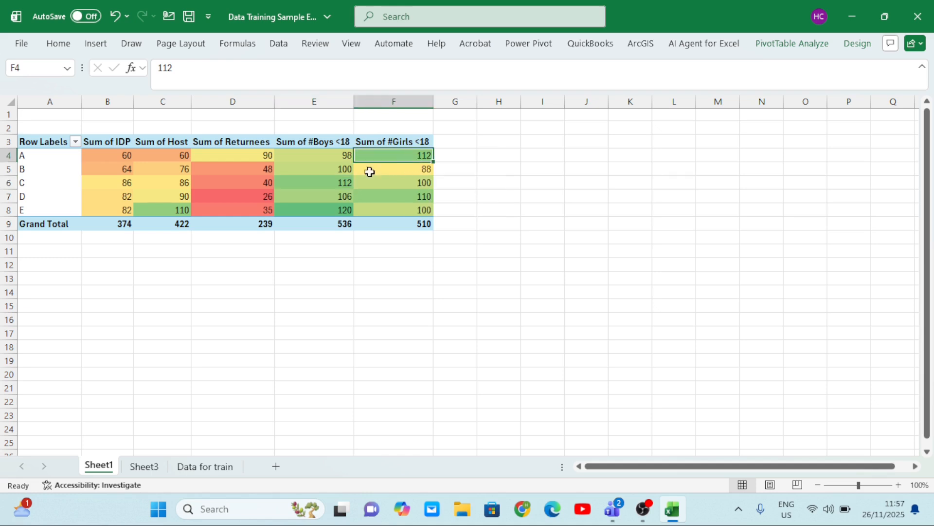
pyautogui.click(303, 186)
pyautogui.click(312, 208)
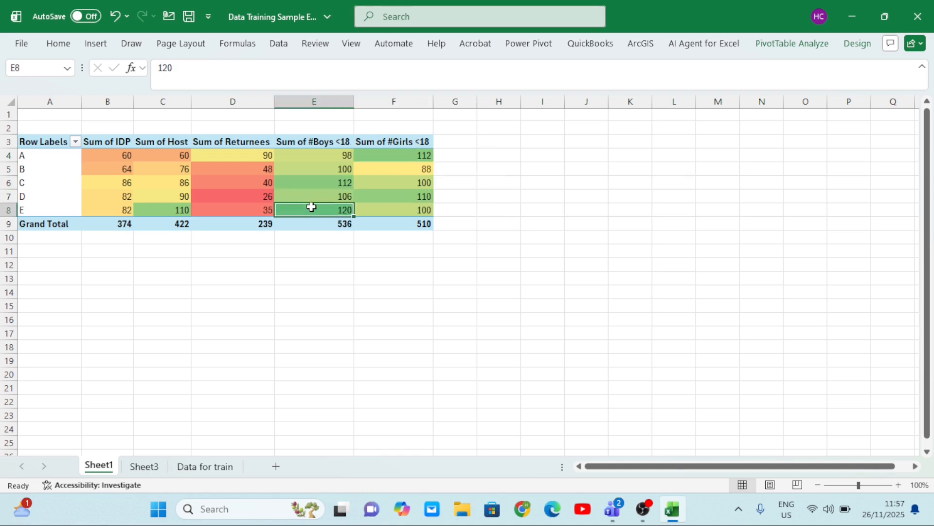
pyautogui.click(158, 218)
pyautogui.click(319, 218)
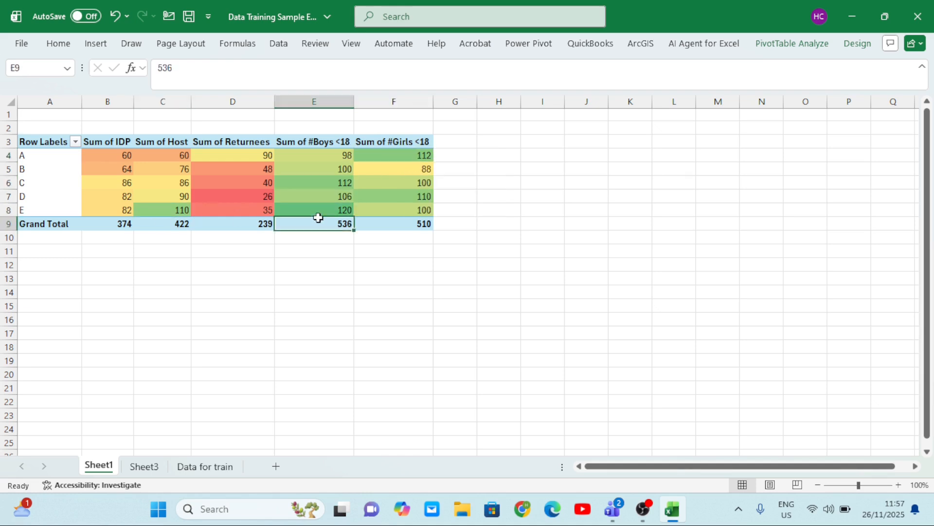
pyautogui.click(313, 208)
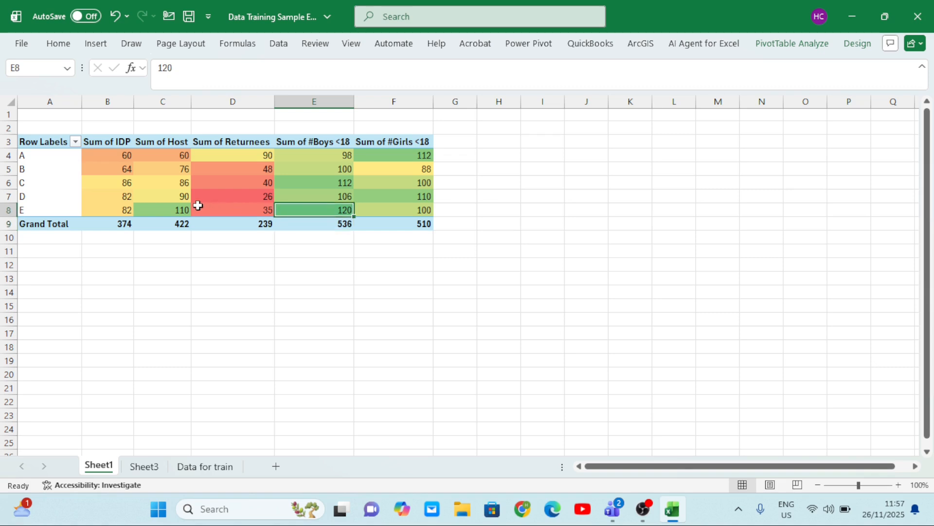
pyautogui.click(180, 206)
pyautogui.click(327, 186)
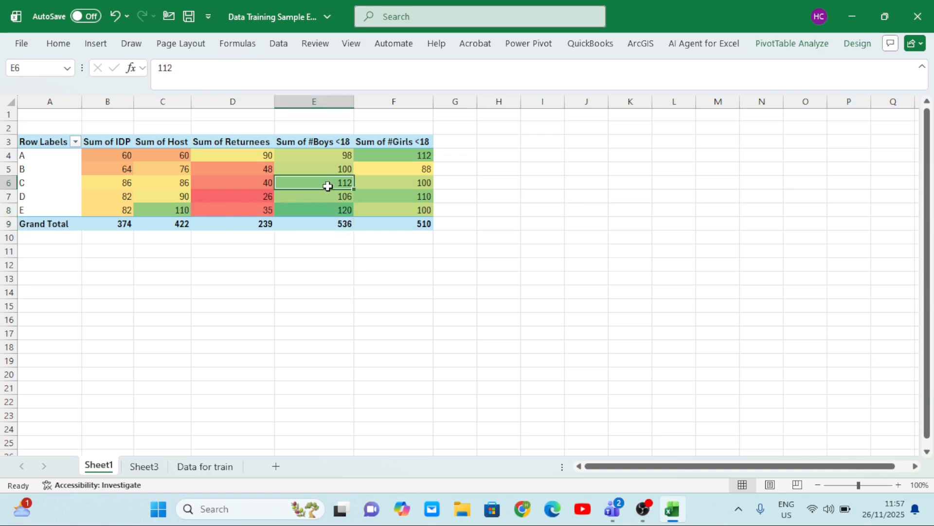
pyautogui.click(417, 156)
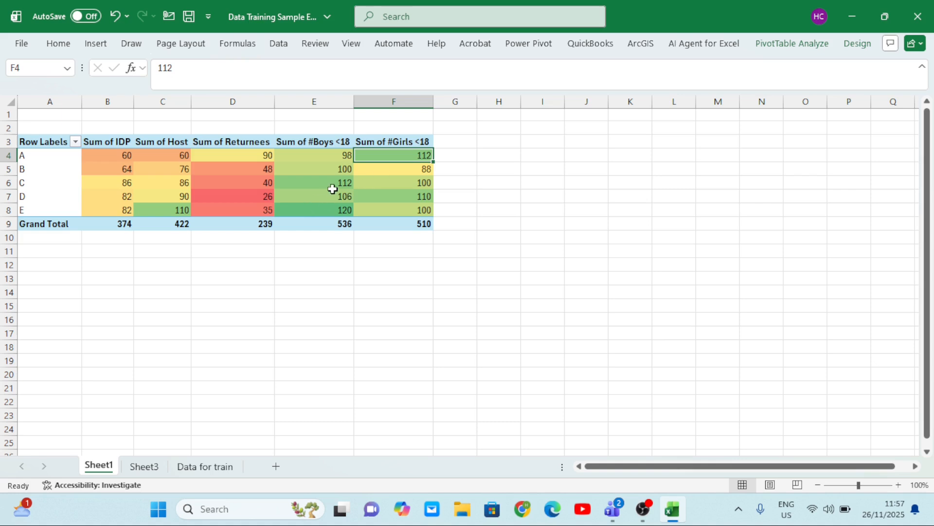
pyautogui.click(238, 210)
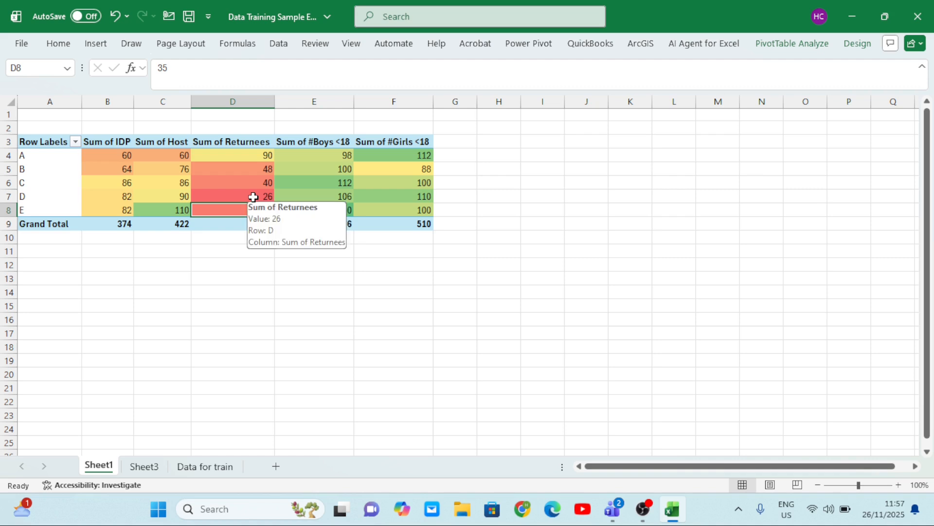
pyautogui.click(253, 197)
pyautogui.click(361, 189)
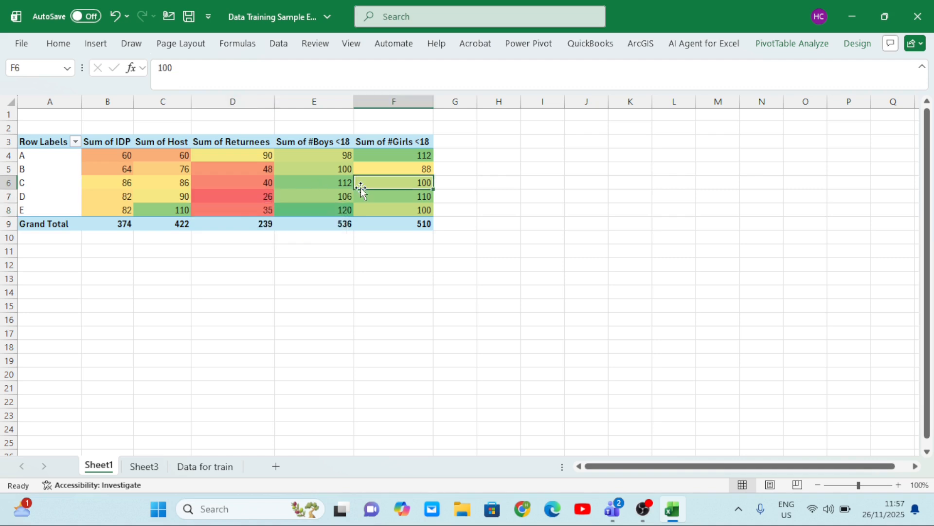
pyautogui.click(248, 198)
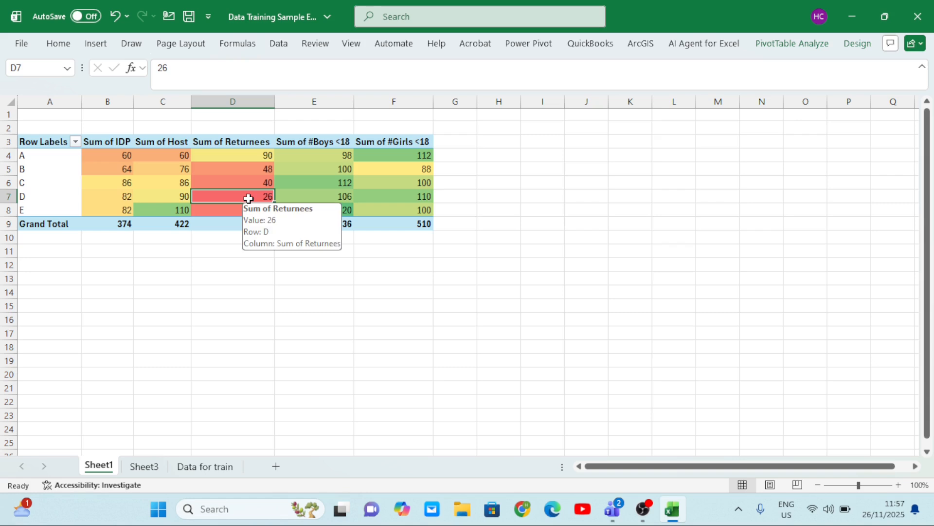
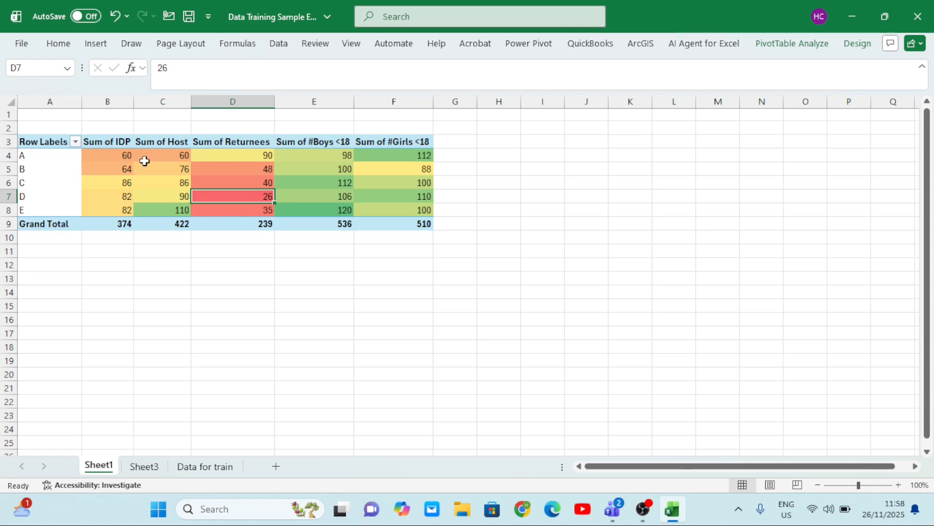
# Clear the conditional formatting rules from the PivotTable values in B4:F9, including the Grand Total row
pyautogui.moveTo(85, 153); pyautogui.dragTo(421, 227)
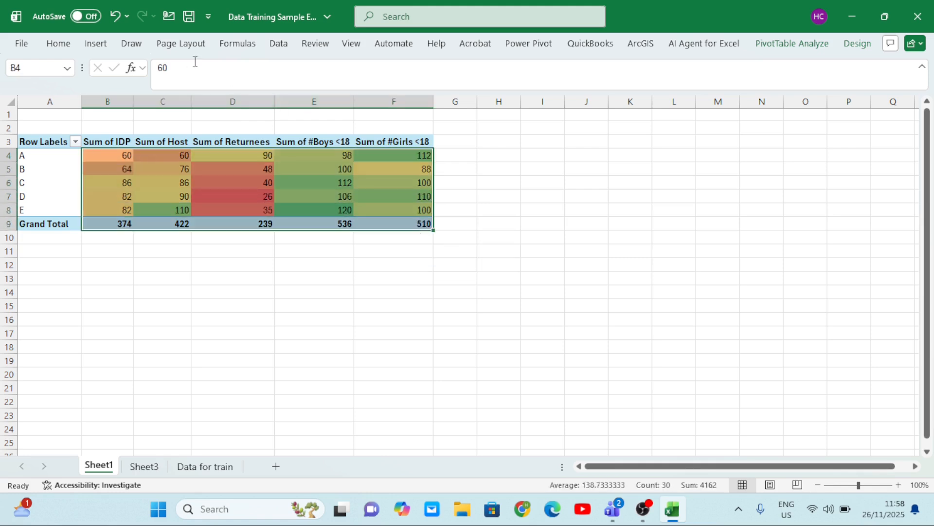
pyautogui.click(62, 45)
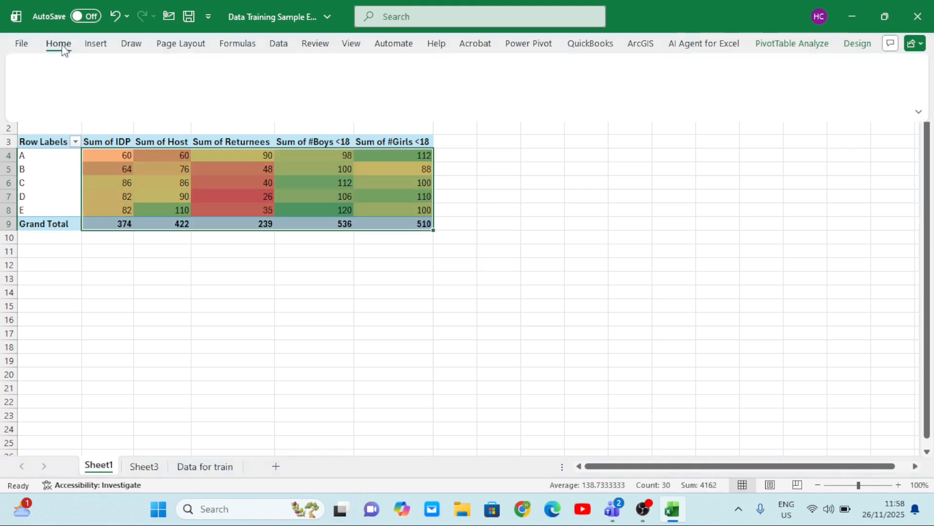
pyautogui.click(470, 65)
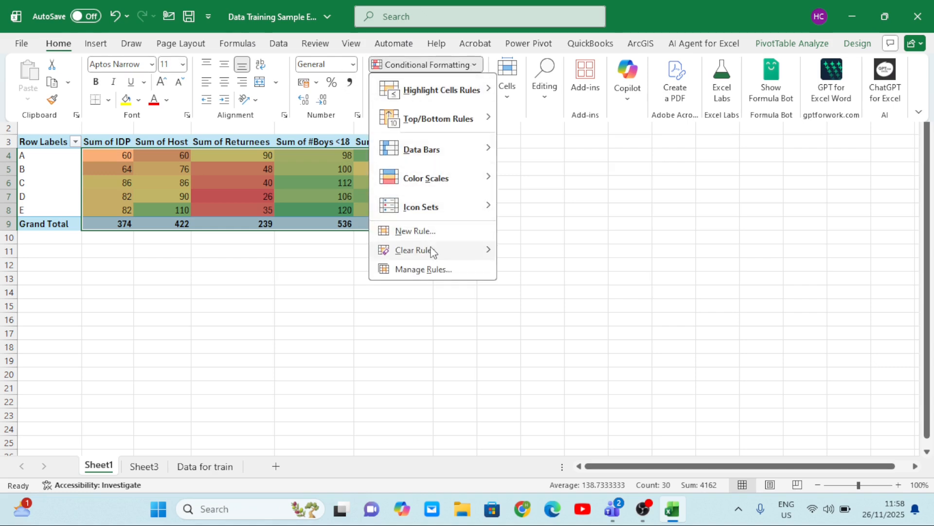
pyautogui.moveTo(431, 250)
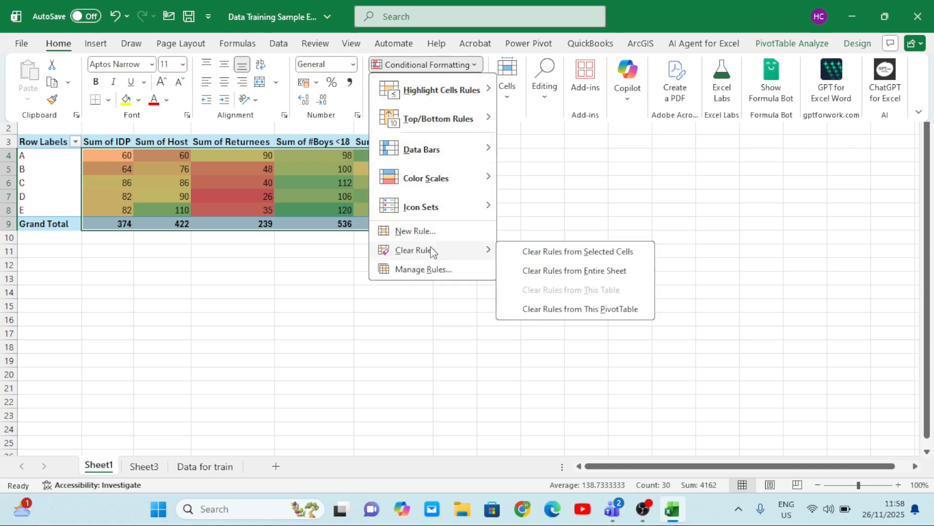
pyautogui.click(562, 251)
pyautogui.click(345, 196)
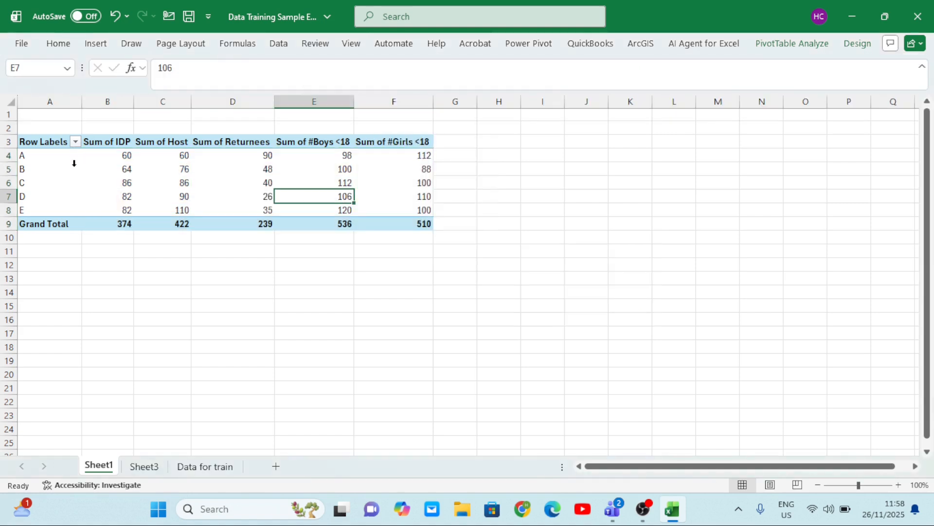
# Apply blue Gradient Fill data bars to A4:F9, including the Grand Total, and compare the bars under Returnees and #Girls <18
pyautogui.moveTo(74, 158); pyautogui.dragTo(403, 220)
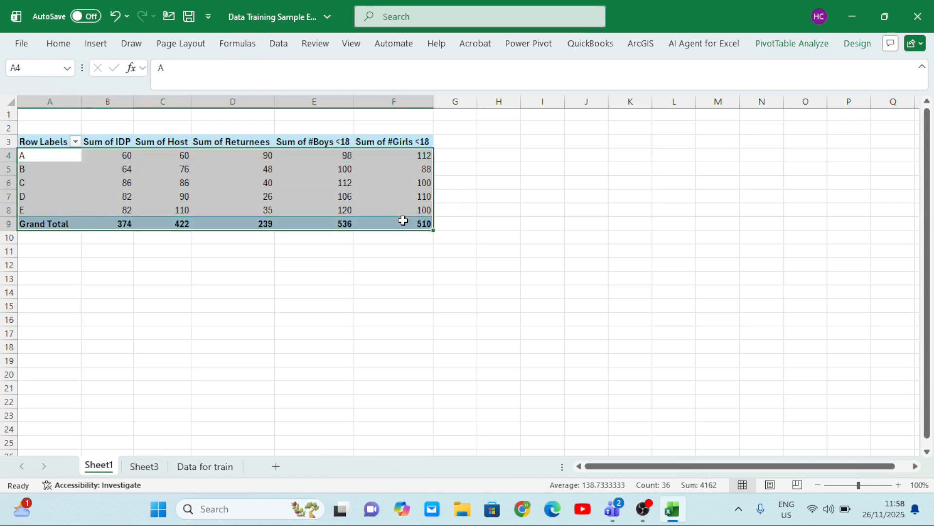
pyautogui.click(58, 45)
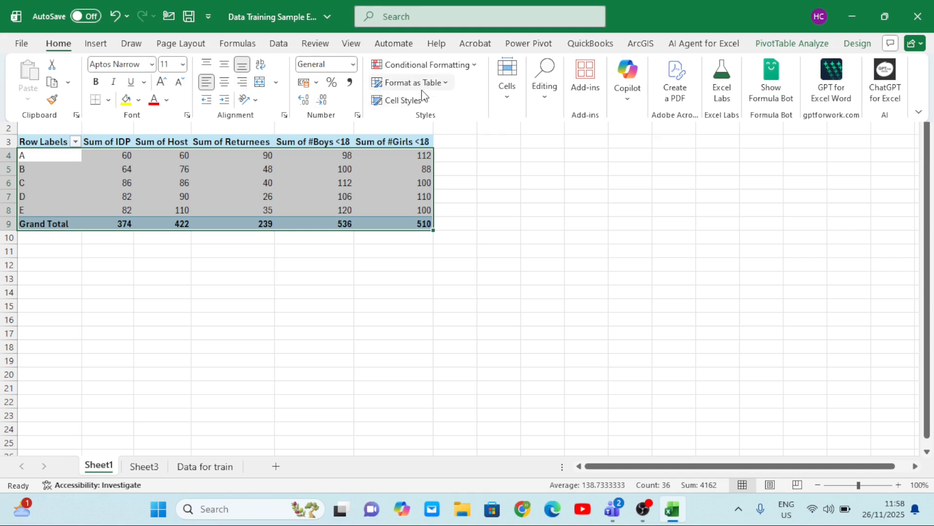
pyautogui.click(473, 69)
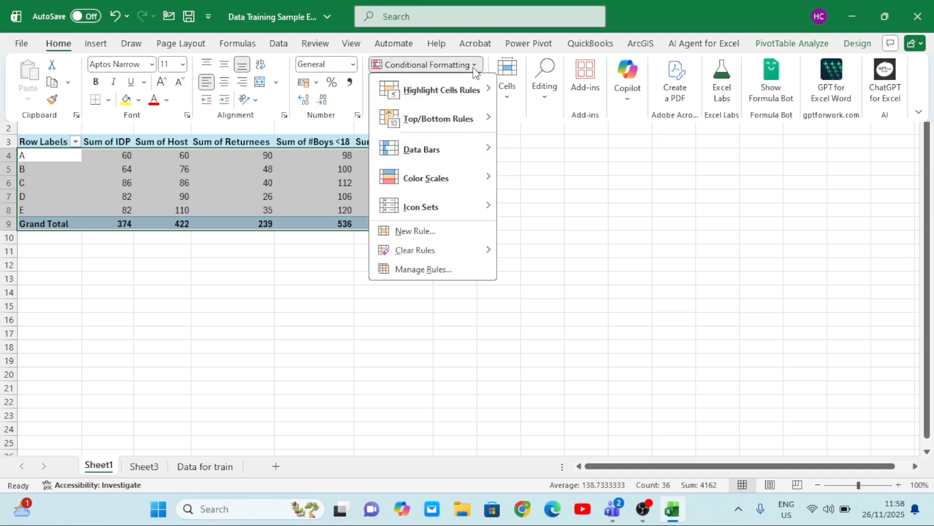
pyautogui.moveTo(447, 145)
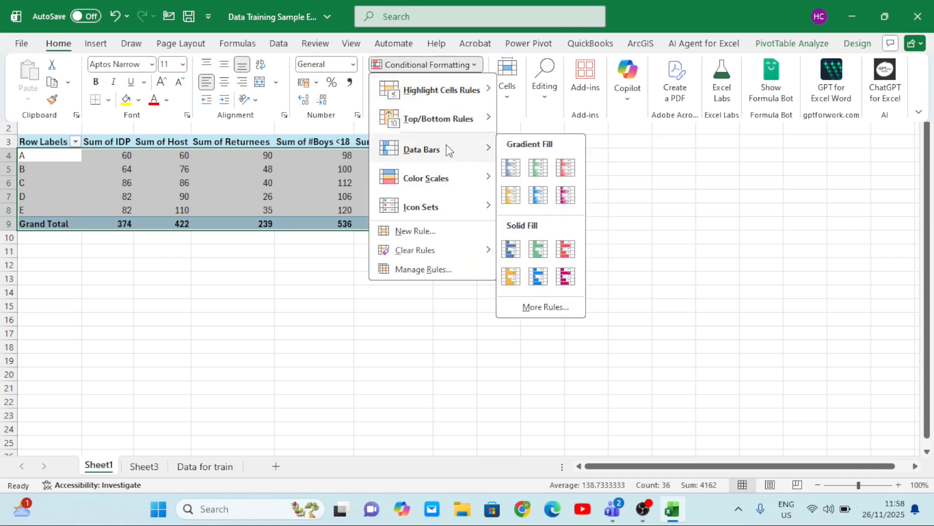
pyautogui.click(512, 173)
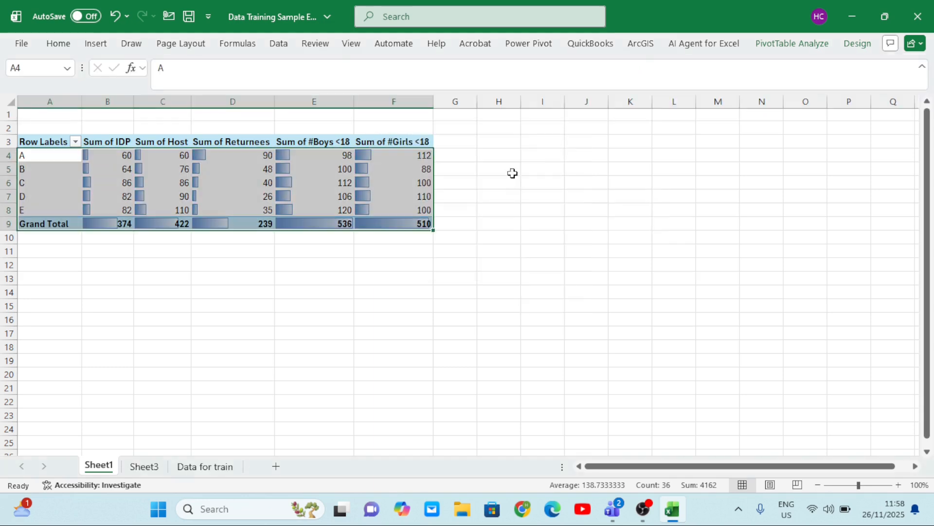
pyautogui.click(381, 182)
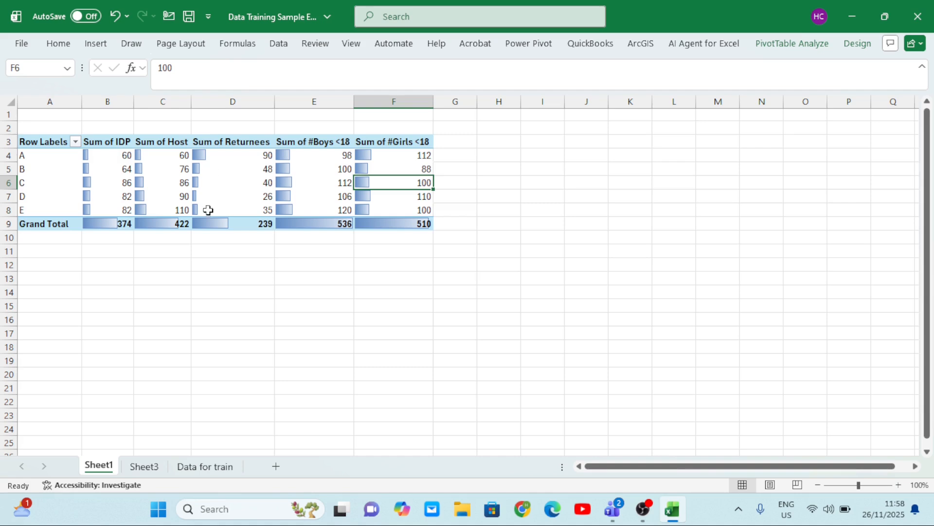
pyautogui.click(205, 157)
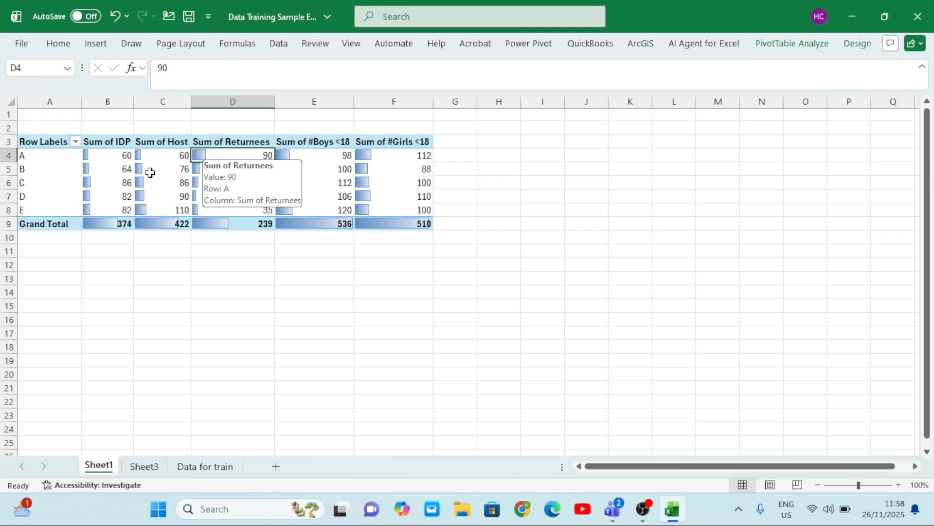
pyautogui.click(204, 193)
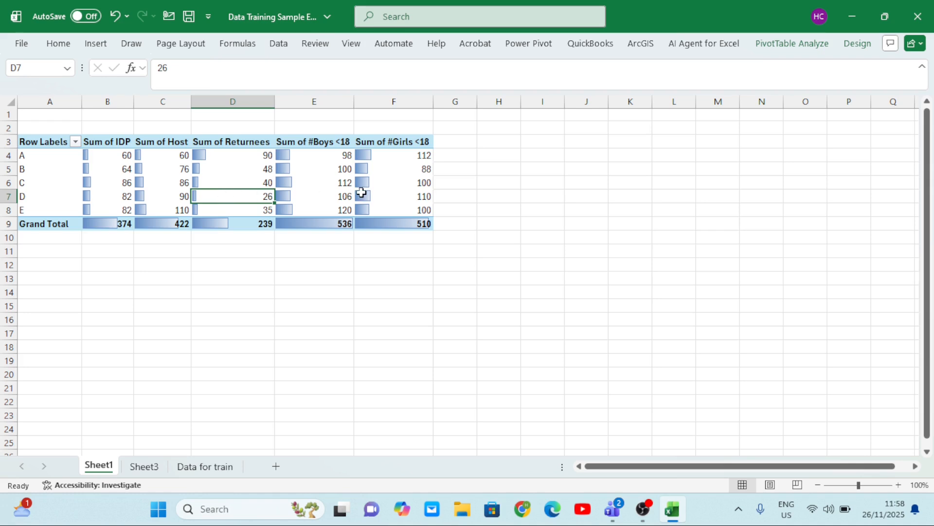
pyautogui.click(384, 194)
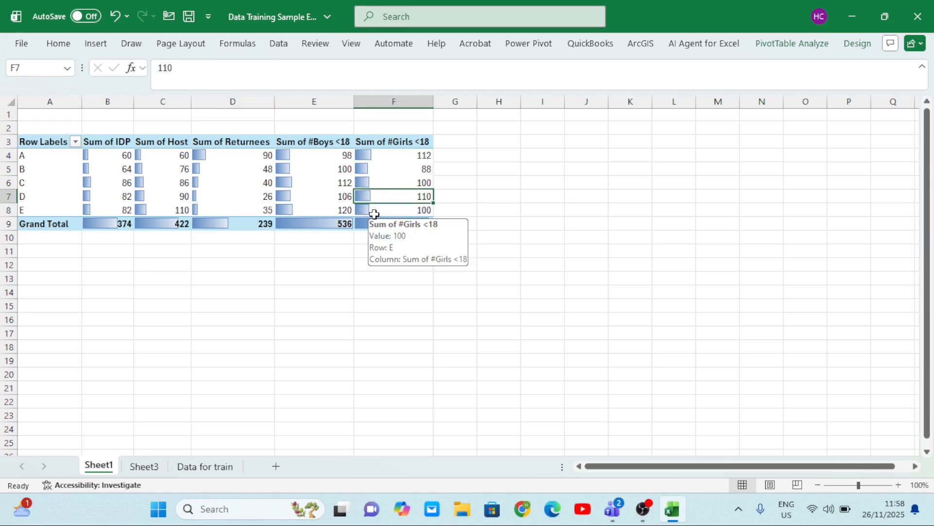
pyautogui.click(374, 214)
# Clear the data bar rules from the selected PivotTable range A4:F9
pyautogui.moveTo(62, 154); pyautogui.dragTo(393, 216)
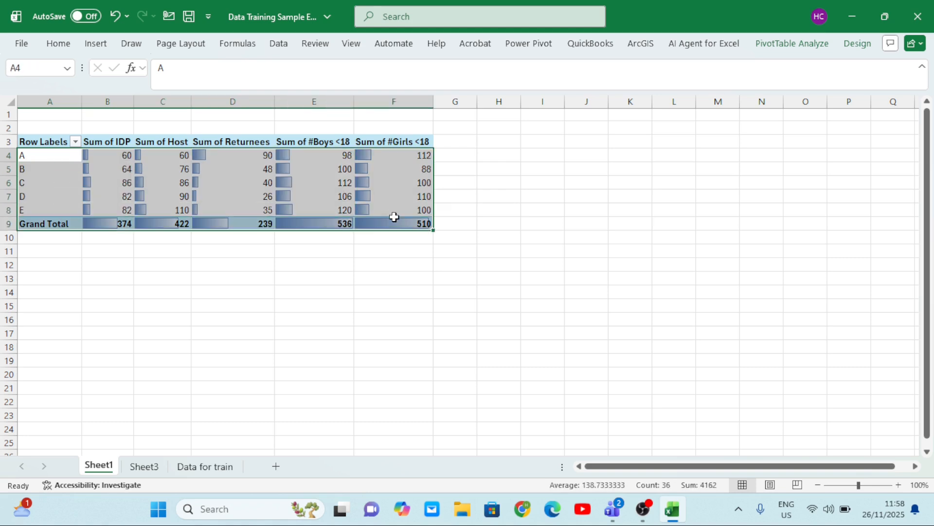
pyautogui.click(68, 49)
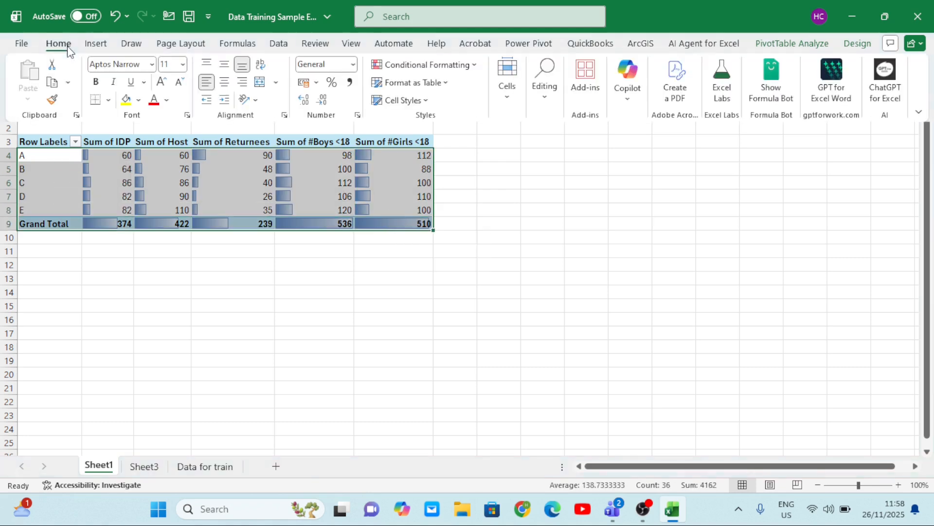
pyautogui.click(474, 68)
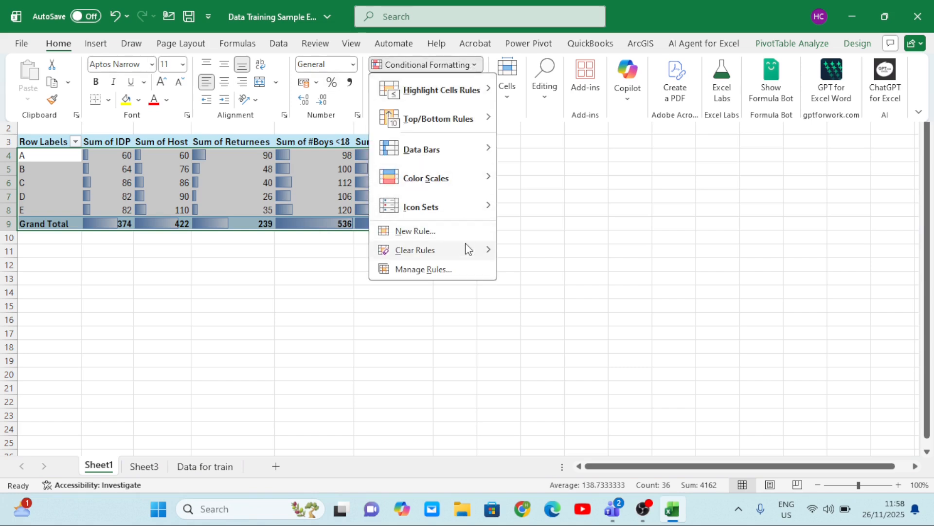
pyautogui.moveTo(469, 250)
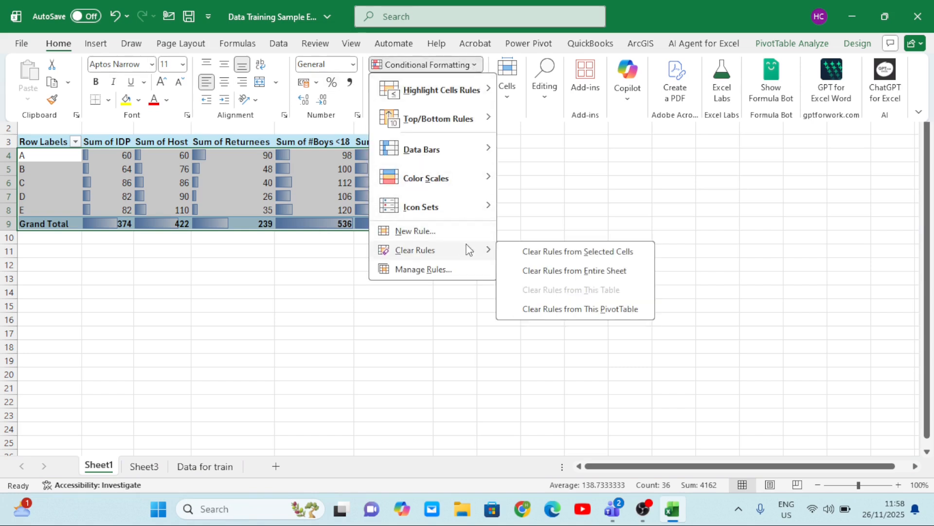
pyautogui.click(564, 252)
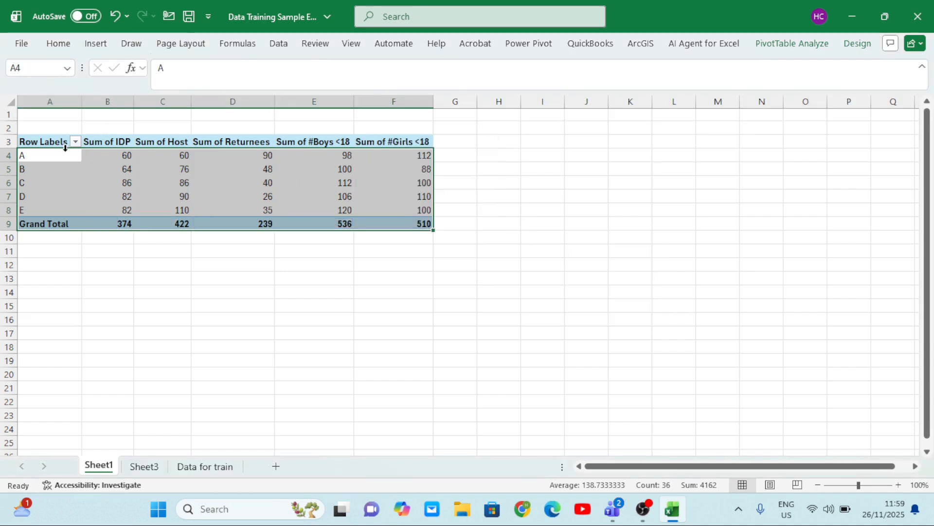
# Set up a Top 10 Items rule on A4:F8 that formats the top 5 values with Green Fill with Dark Green Text
pyautogui.moveTo(65, 156); pyautogui.dragTo(400, 209)
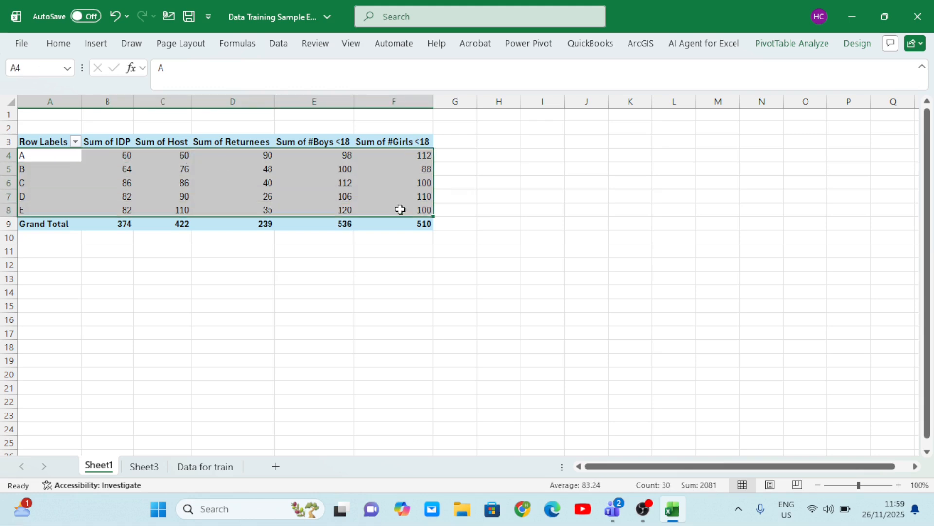
pyautogui.click(60, 45)
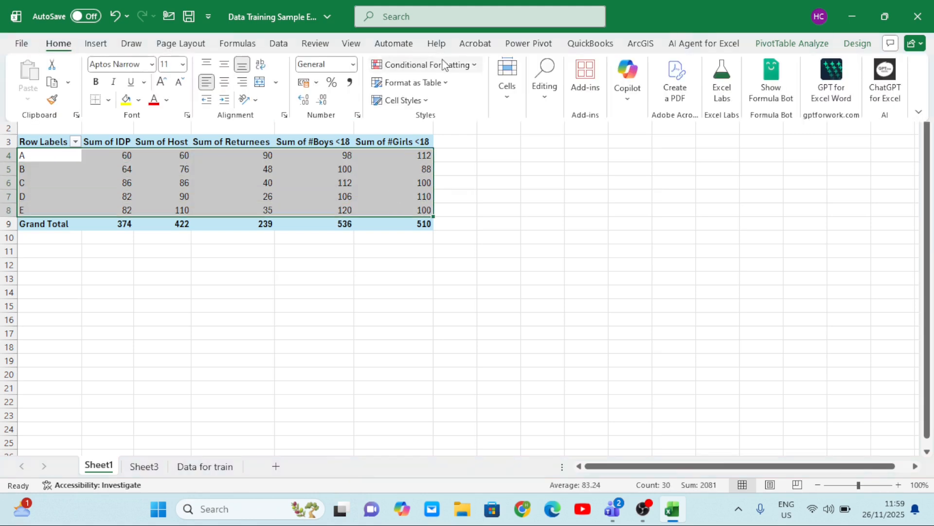
pyautogui.click(470, 66)
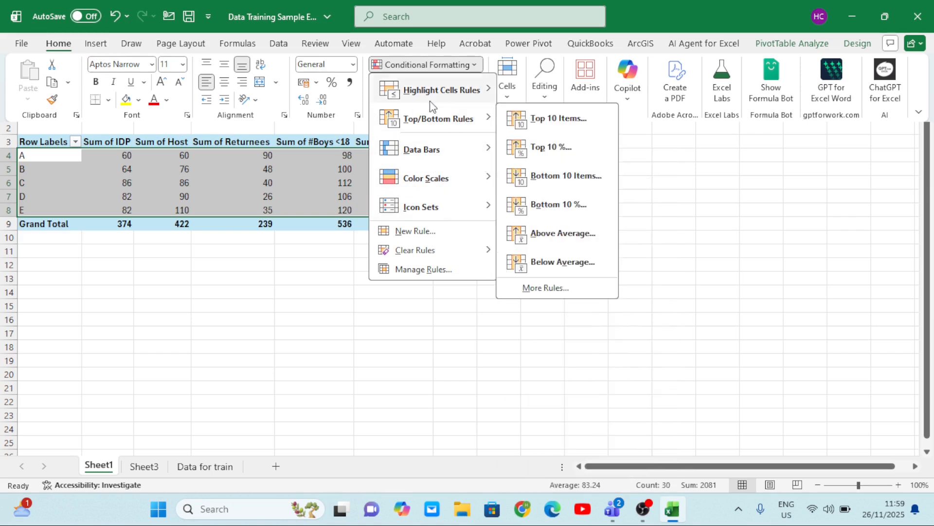
pyautogui.moveTo(445, 122)
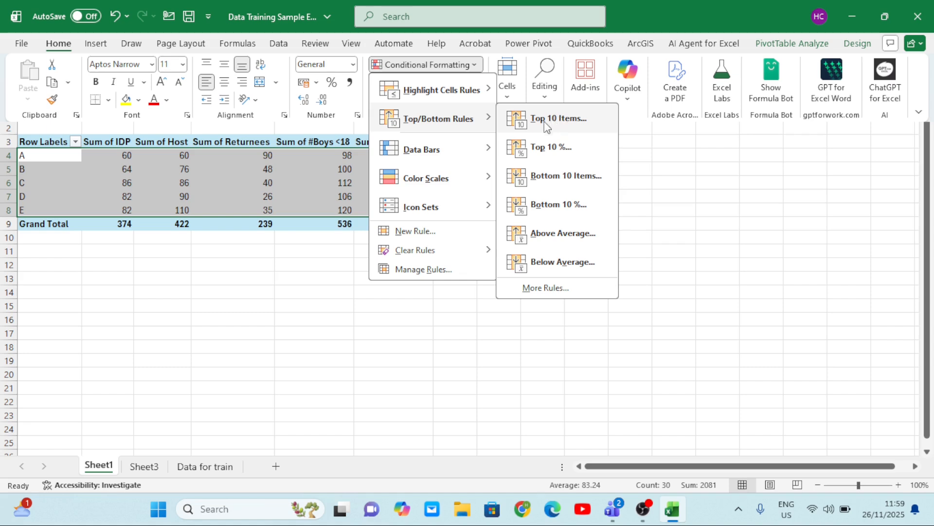
pyautogui.click(559, 120)
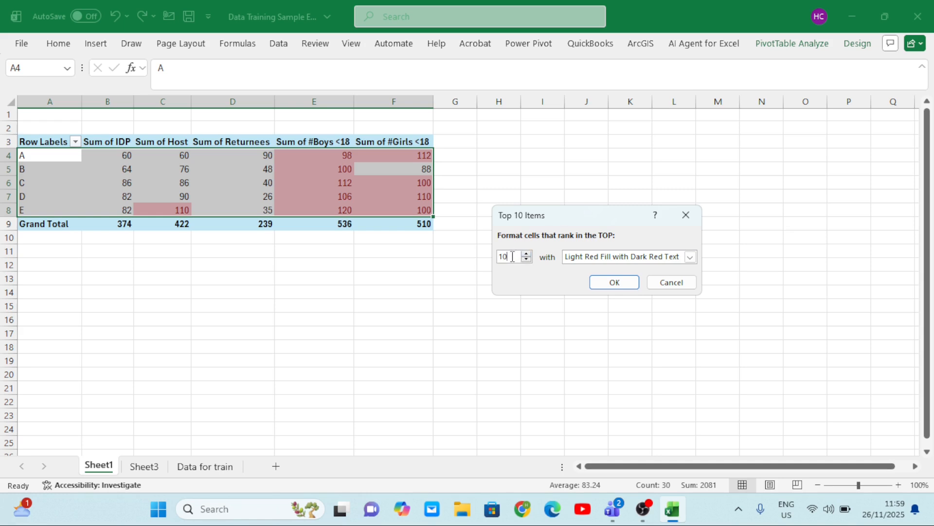
pyautogui.press('BackSpace')
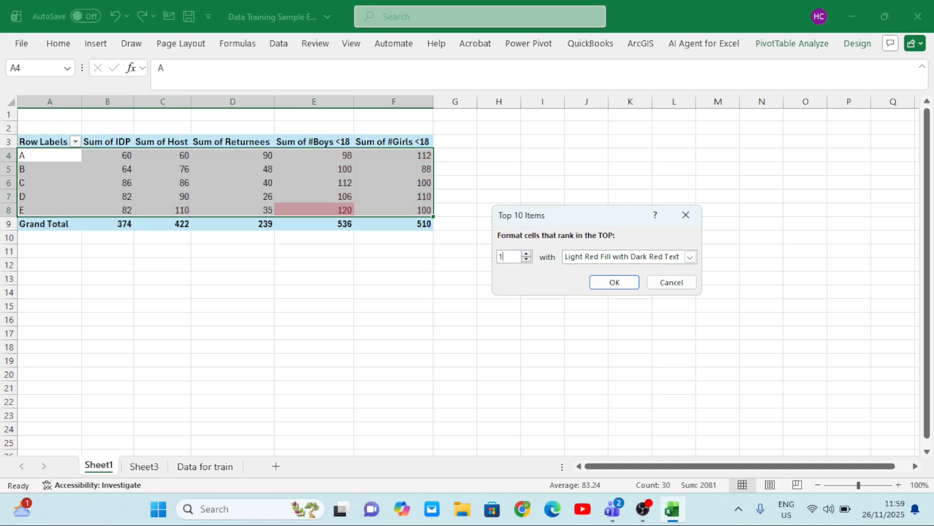
pyautogui.write('5')
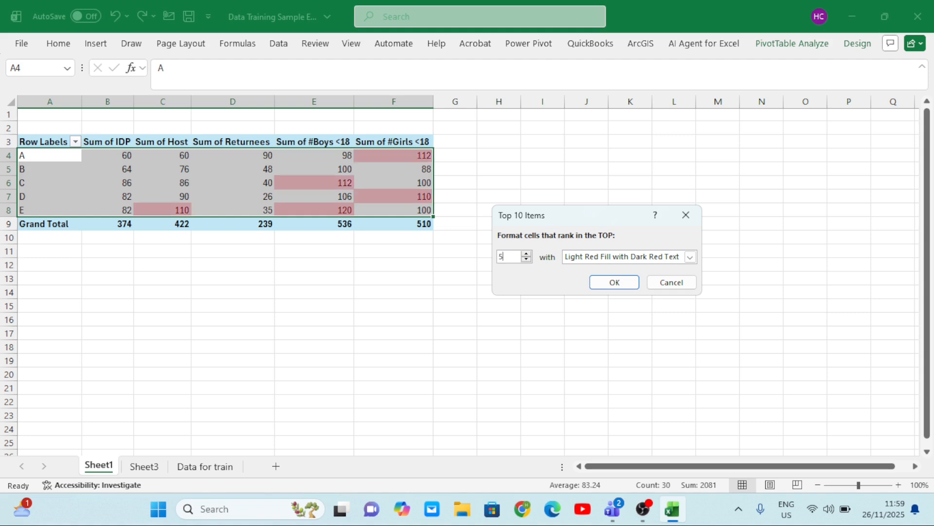
pyautogui.click(691, 257)
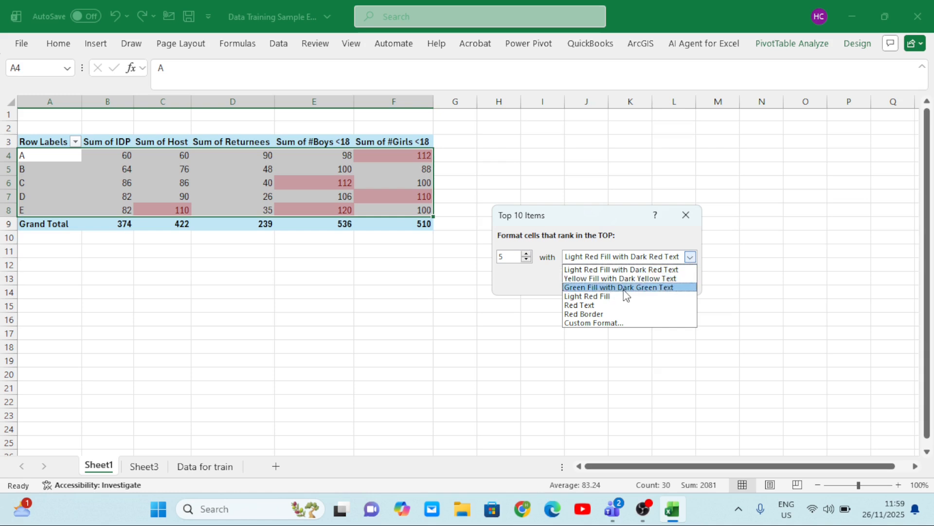
pyautogui.click(617, 287)
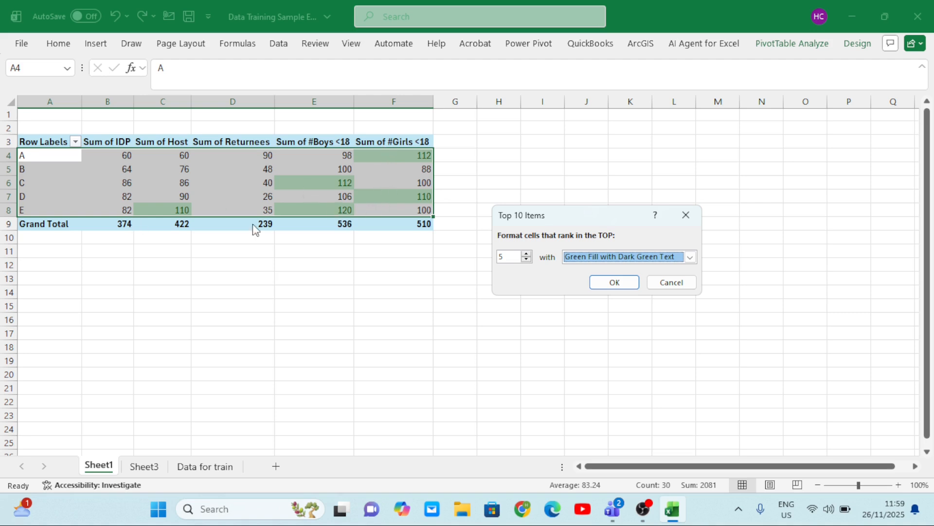
# Preview the top-ranking rule with 6 and 7 items, return it to 5, and apply it to the organization rows
pyautogui.click(526, 254)
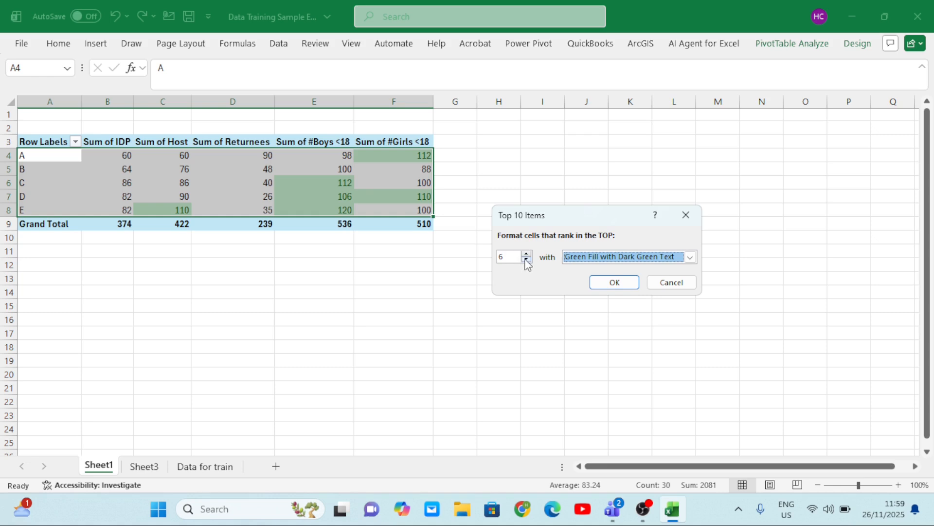
pyautogui.click(526, 253)
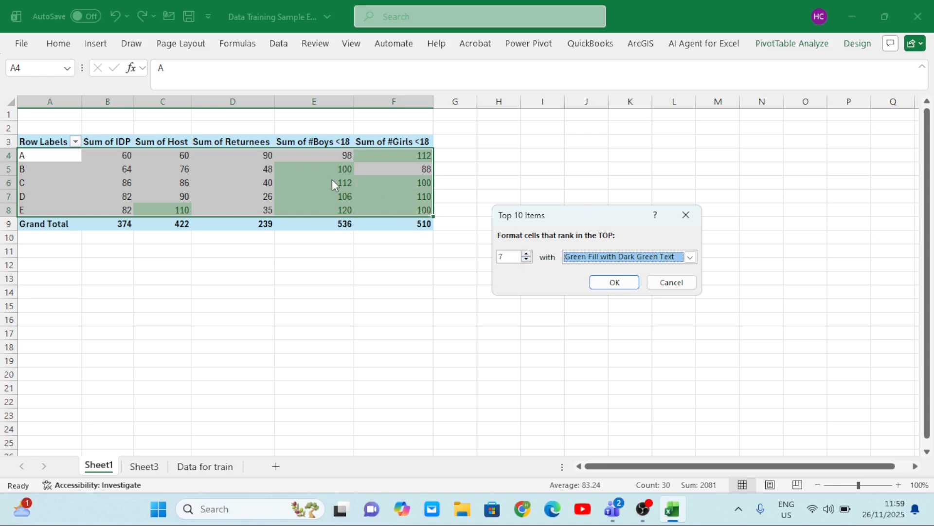
pyautogui.click(527, 260)
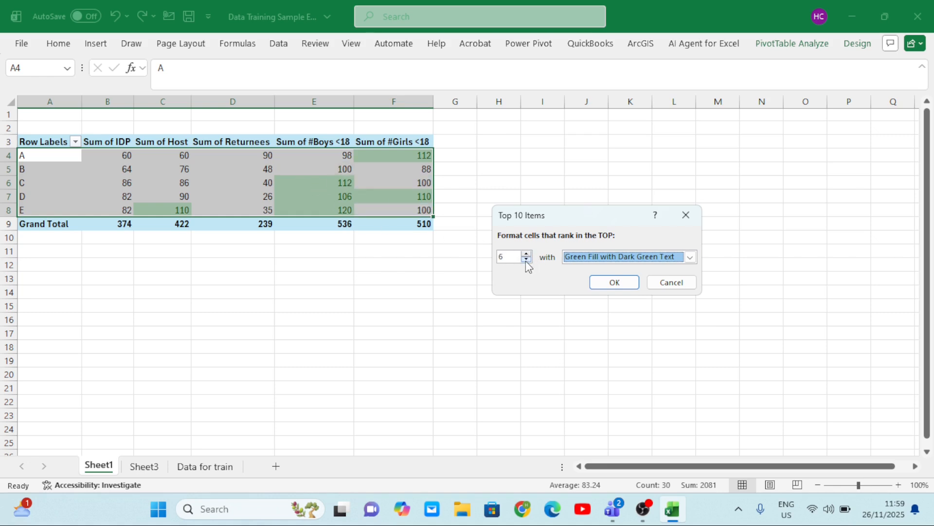
pyautogui.click(526, 260)
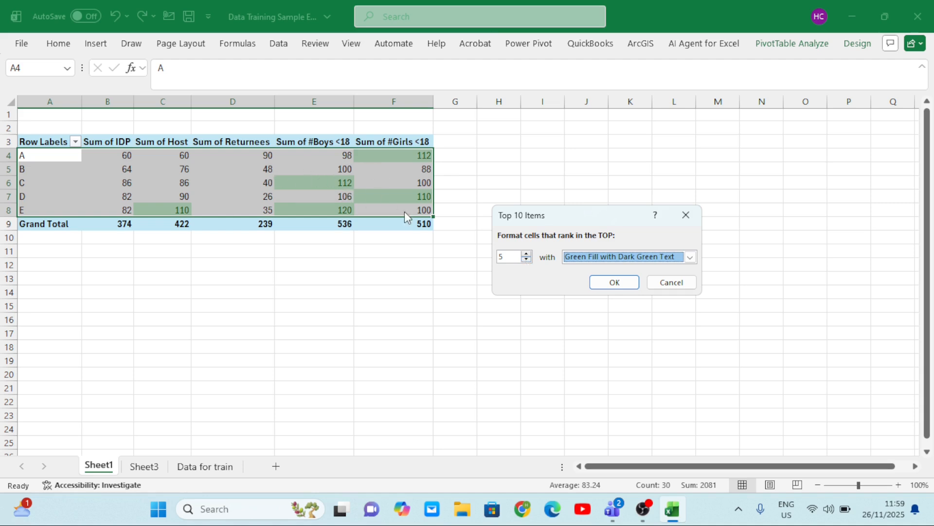
pyautogui.click(610, 282)
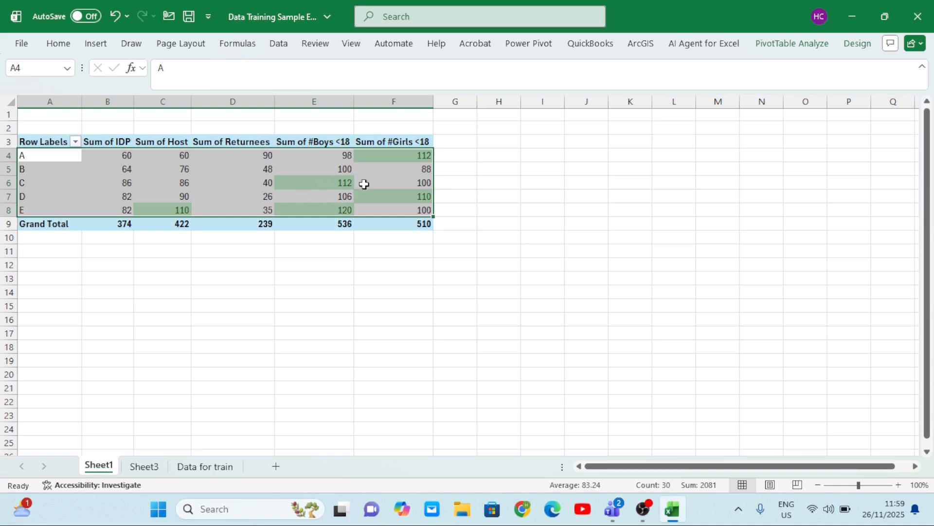
pyautogui.click(249, 192)
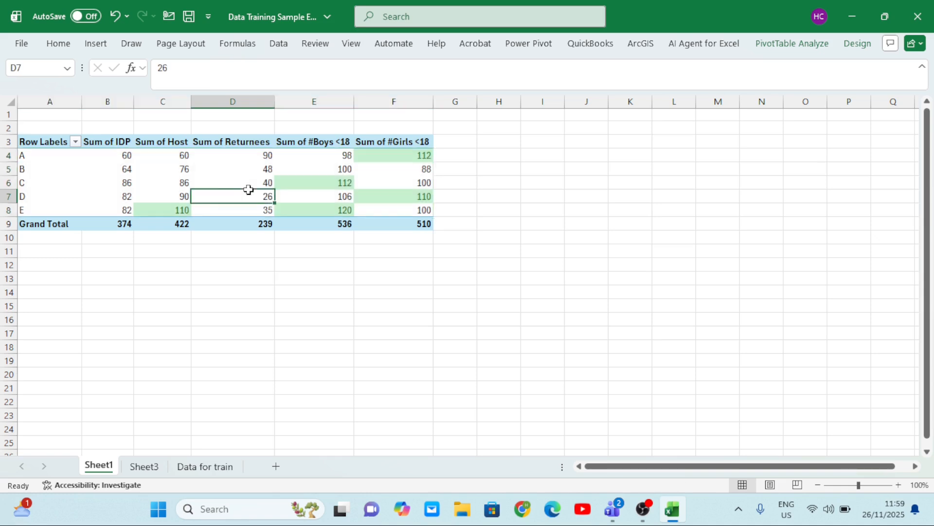
pyautogui.click(323, 263)
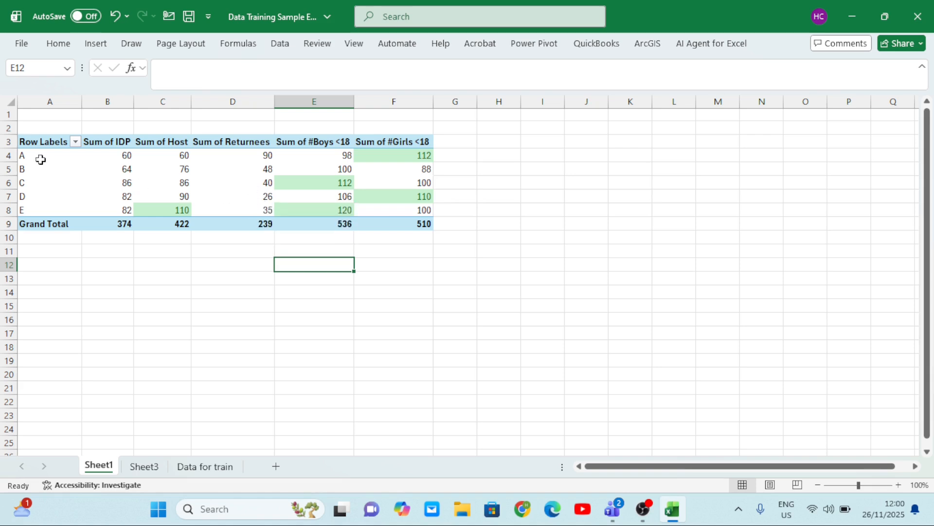
# Clear the conditional formatting rules from the PivotTable's organization rows, A4:F8, and deselect the range
pyautogui.moveTo(40, 157); pyautogui.dragTo(402, 205)
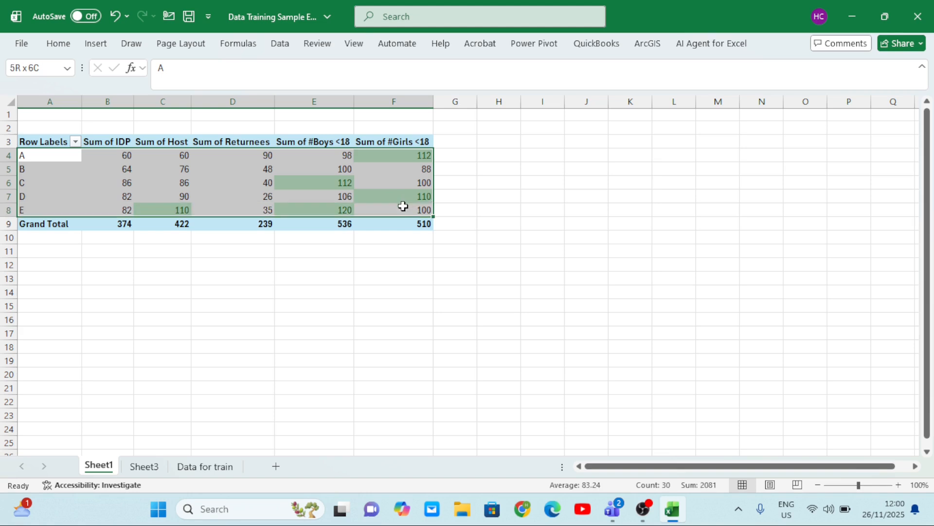
pyautogui.click(67, 48)
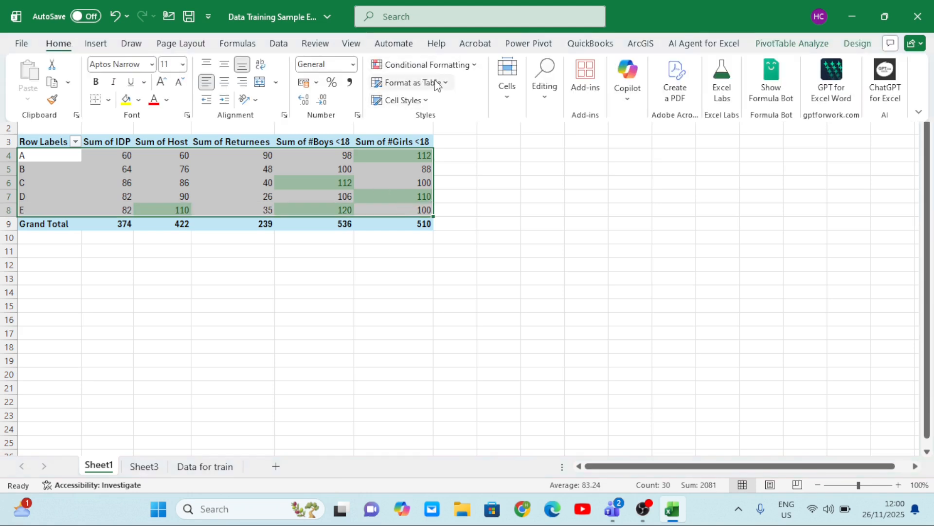
pyautogui.click(471, 67)
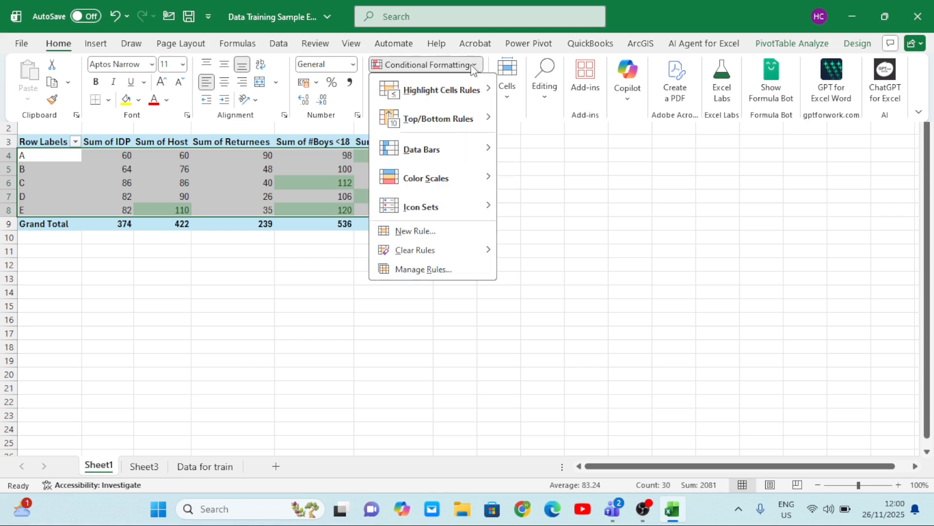
pyautogui.moveTo(483, 250)
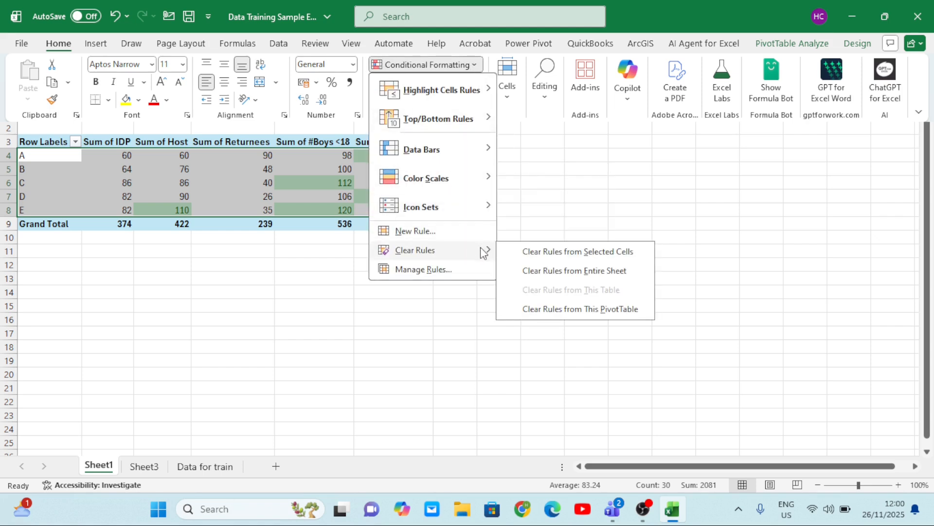
pyautogui.click(565, 252)
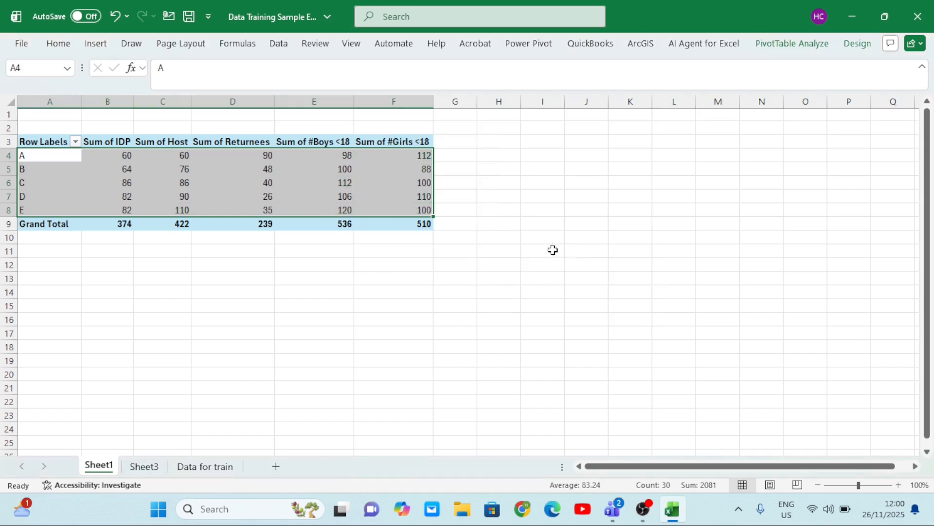
pyautogui.click(226, 184)
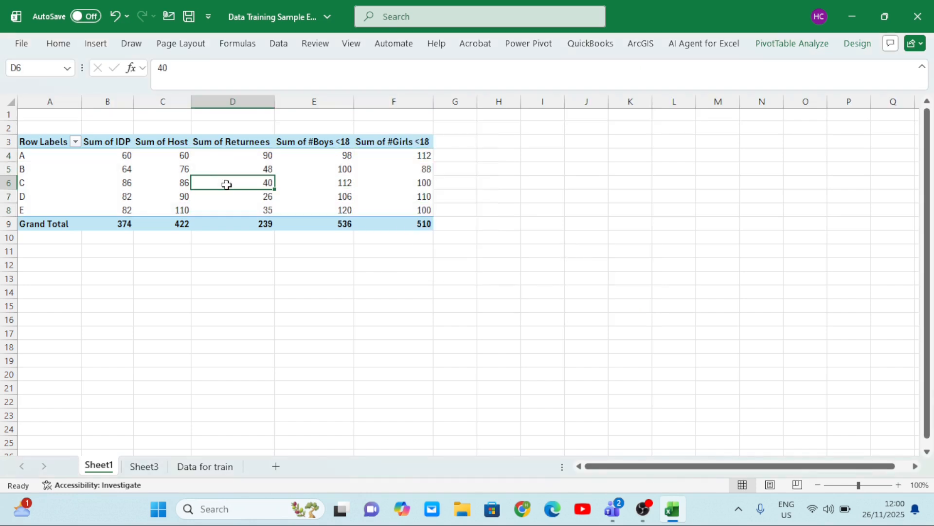
pyautogui.click(227, 155)
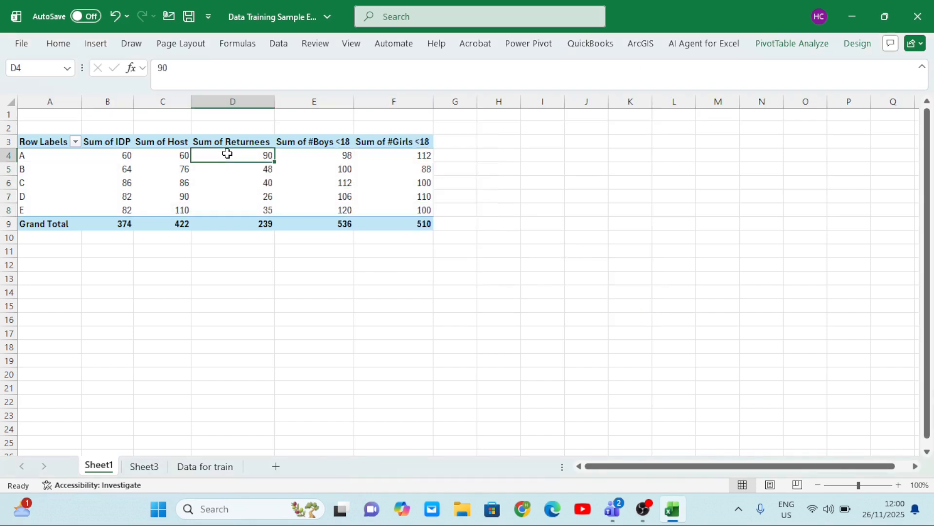
# Review the activities summary on Sheet3 and the Data for train table across to its Total Children column
pyautogui.click(192, 469)
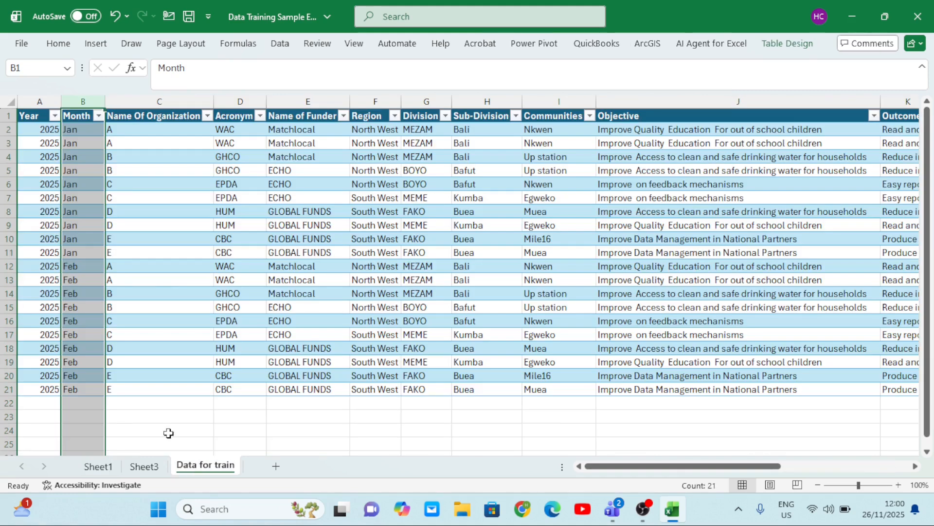
pyautogui.click(136, 467)
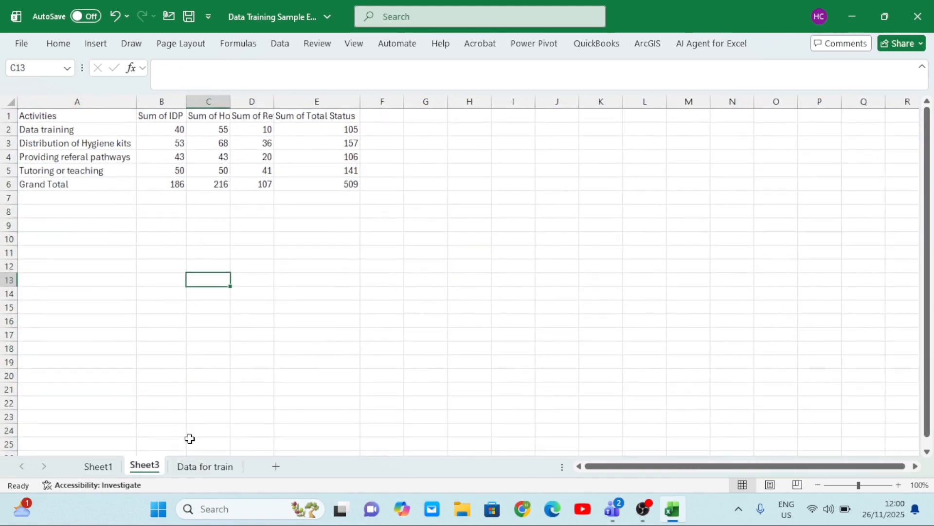
pyautogui.click(209, 468)
pyautogui.hscroll(5, 549, 307)
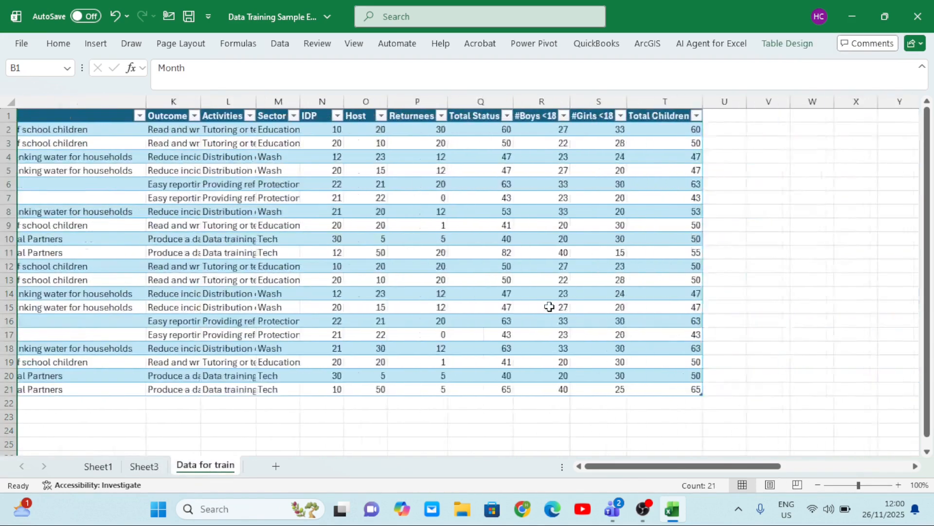
pyautogui.hscroll(-3, 549, 306)
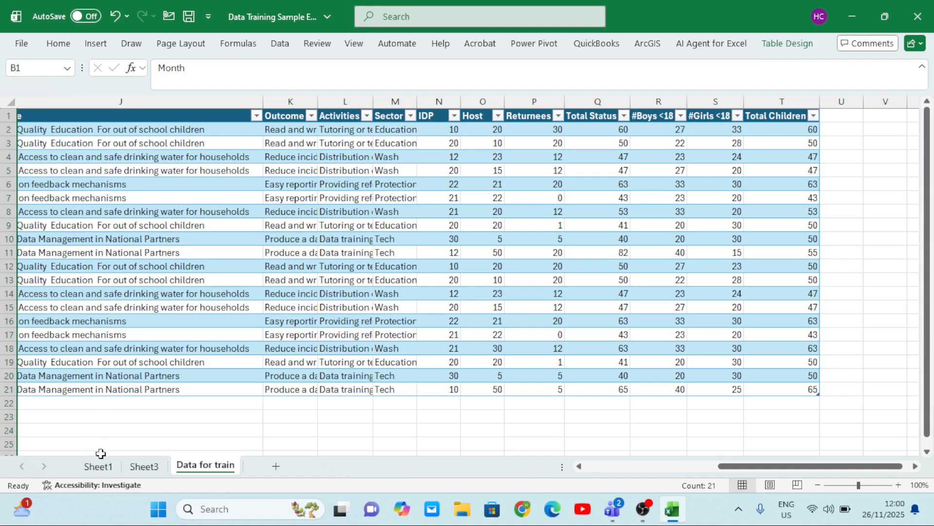
# Unhide the hidden worksheet Sheet2 from Sheet1
pyautogui.click(106, 469)
pyautogui.rightClick(106, 468)
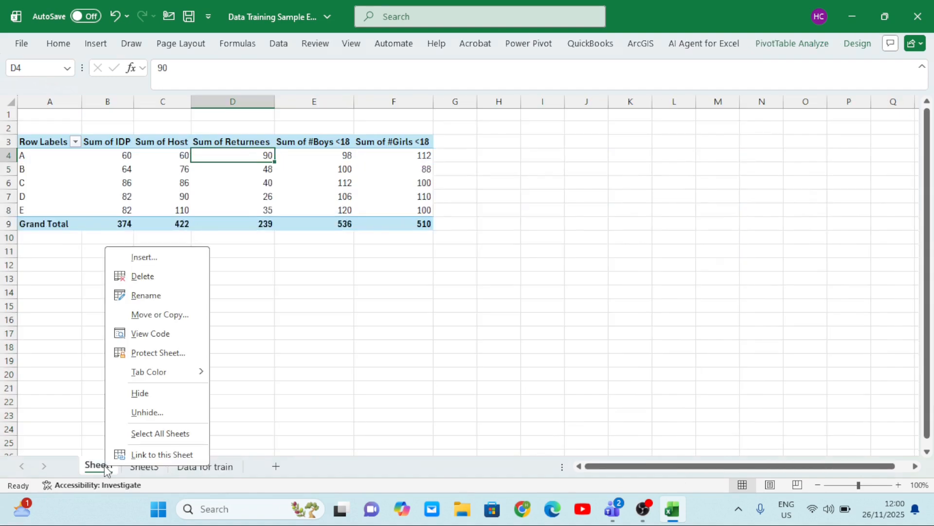
pyautogui.click(148, 413)
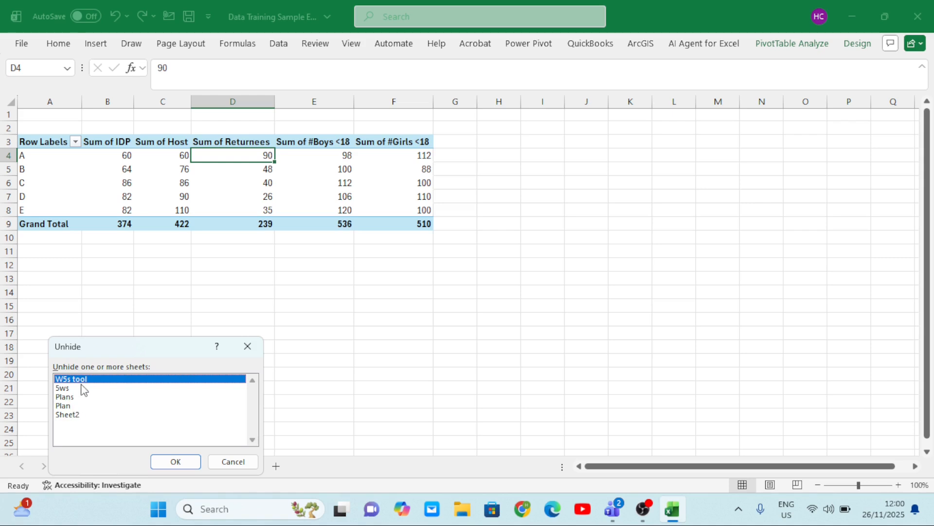
pyautogui.click(68, 414)
pyautogui.click(174, 462)
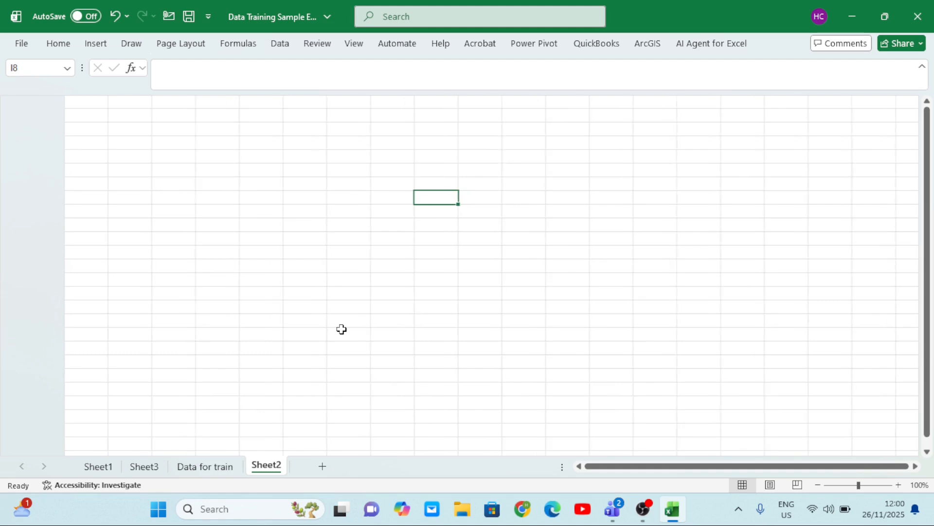
# Check Sheet1 and Sheet3, bring up the list of hidden sheets, and select Plans
pyautogui.click(99, 465)
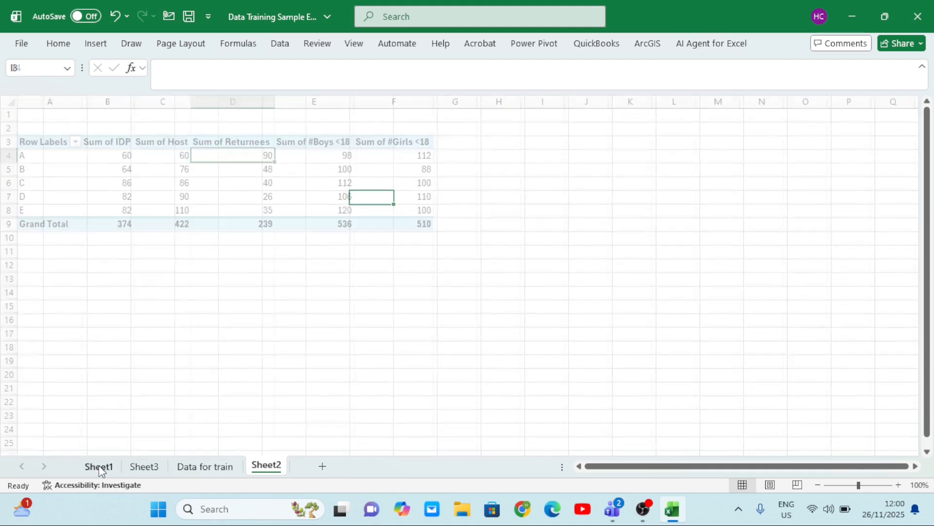
pyautogui.click(145, 466)
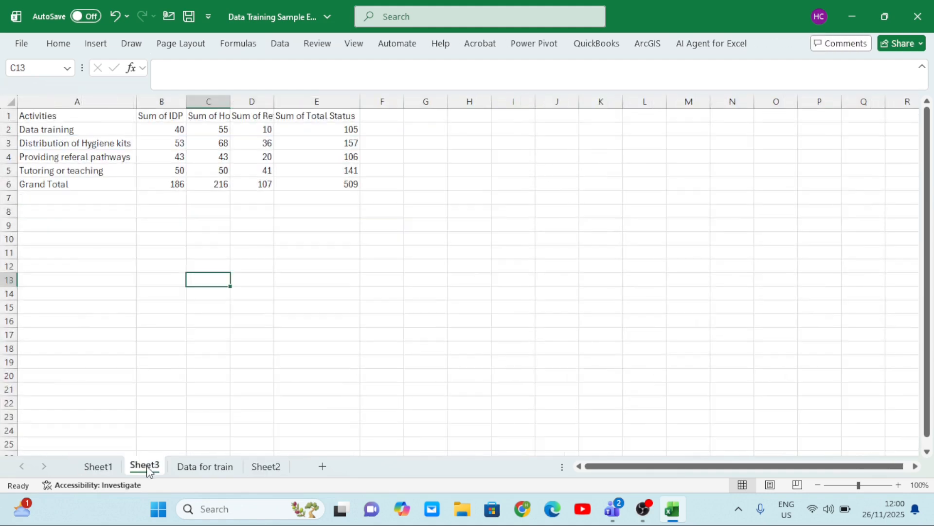
pyautogui.rightClick(147, 468)
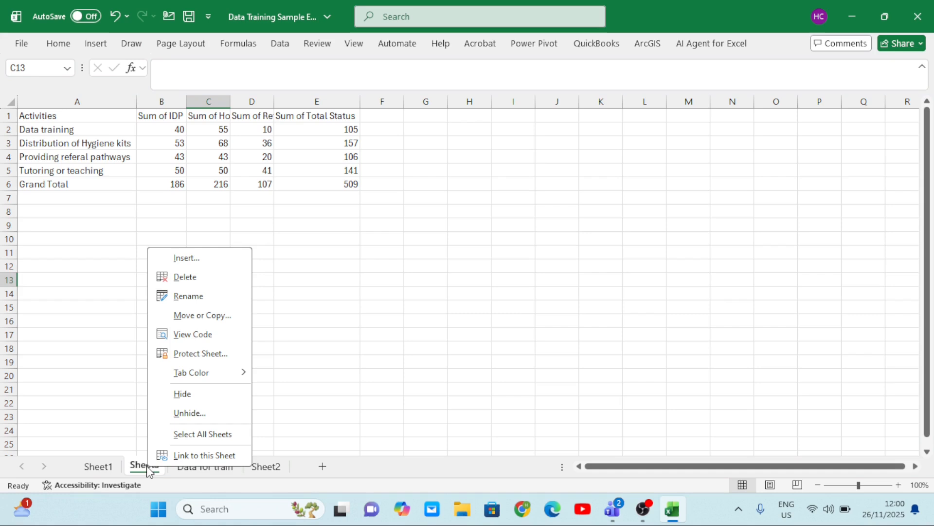
pyautogui.click(202, 412)
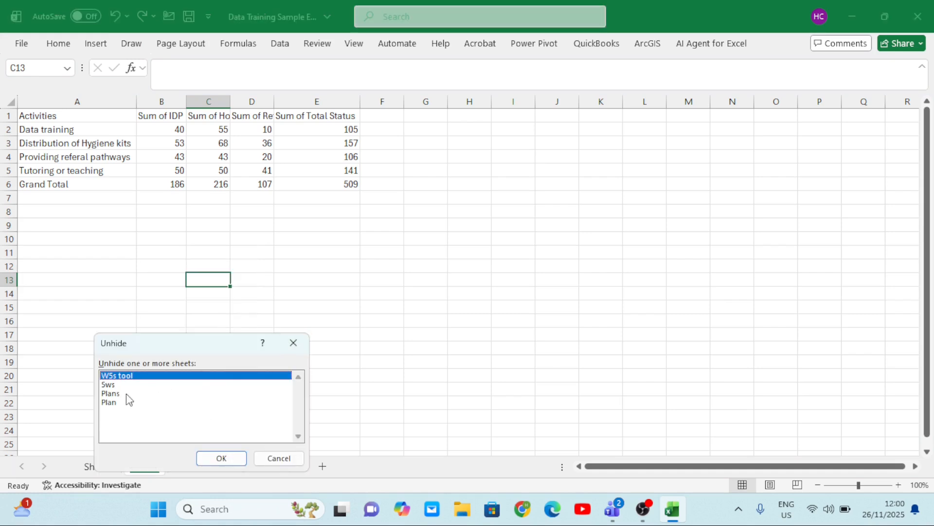
pyautogui.click(112, 393)
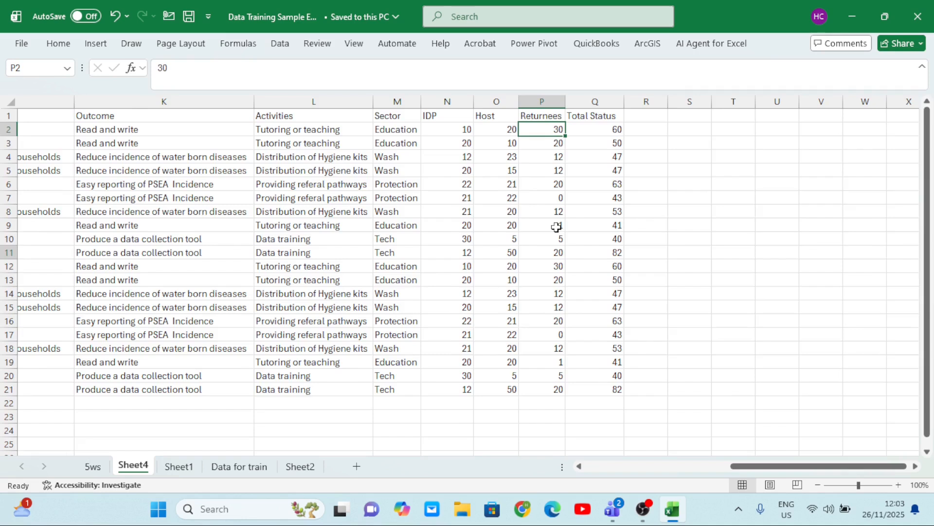
# Examine the activity data on Sheet4, including the IDP, Host, Returnees and Total Status columns
pyautogui.scroll(-1, 559, 225)
pyautogui.scroll(1, 558, 228)
pyautogui.hscroll(-1, 559, 227)
pyautogui.hscroll(3, 556, 227)
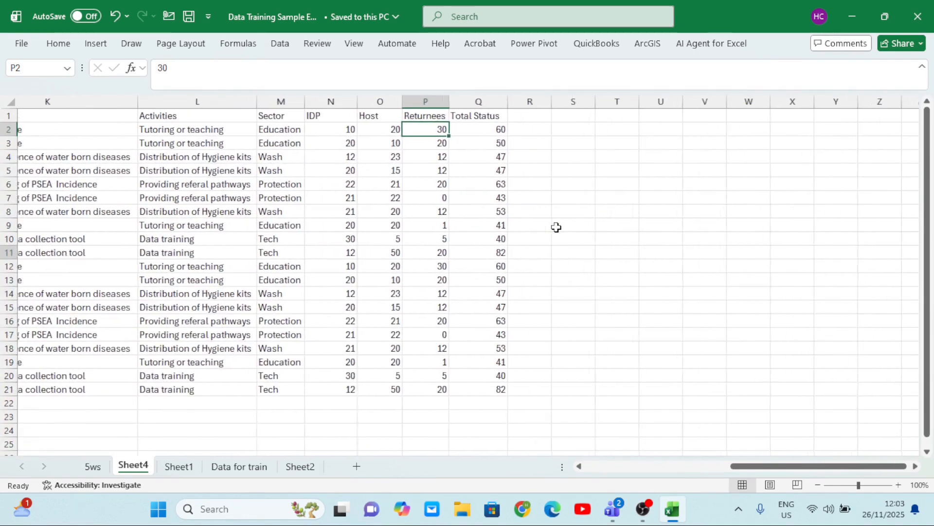
pyautogui.click(378, 169)
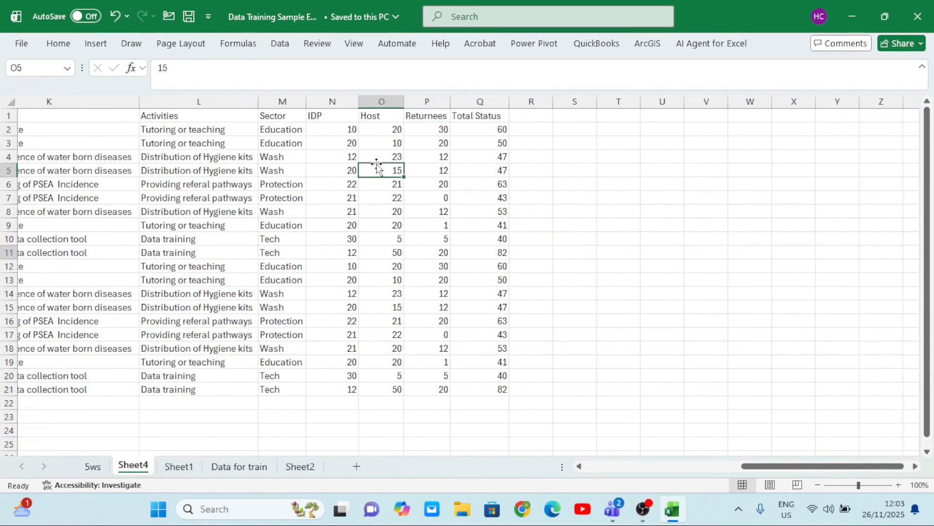
pyautogui.click(442, 250)
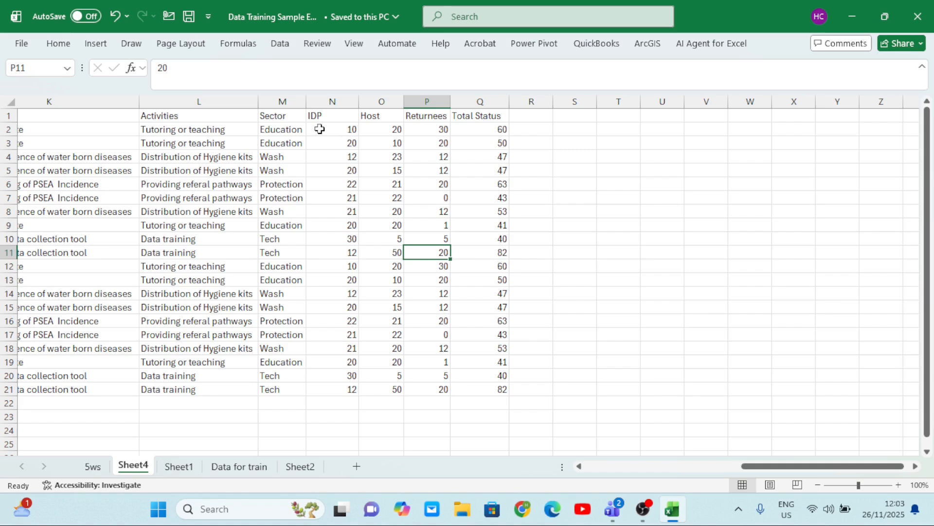
# Set up a Top 10 Items rule on the Total Status values in Q2:Q21, ranking the top 5
pyautogui.moveTo(468, 129); pyautogui.dragTo(494, 384)
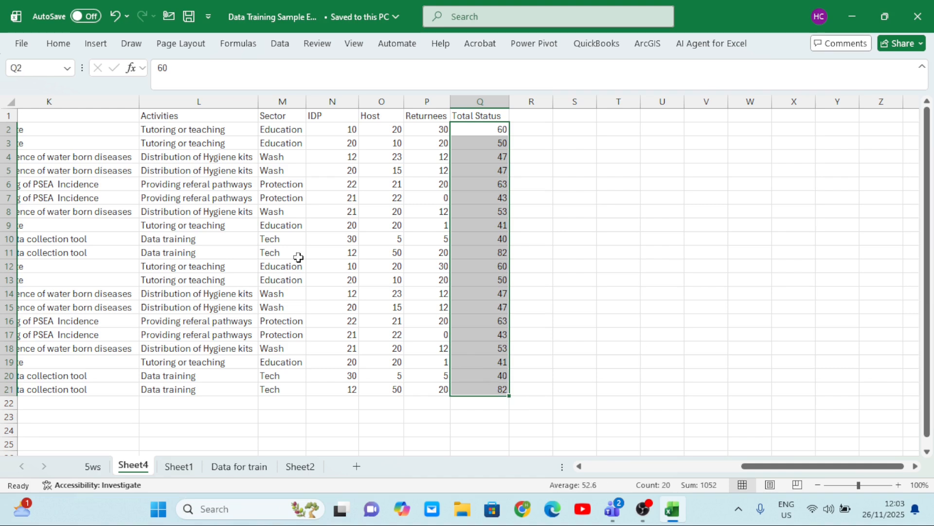
pyautogui.click(65, 46)
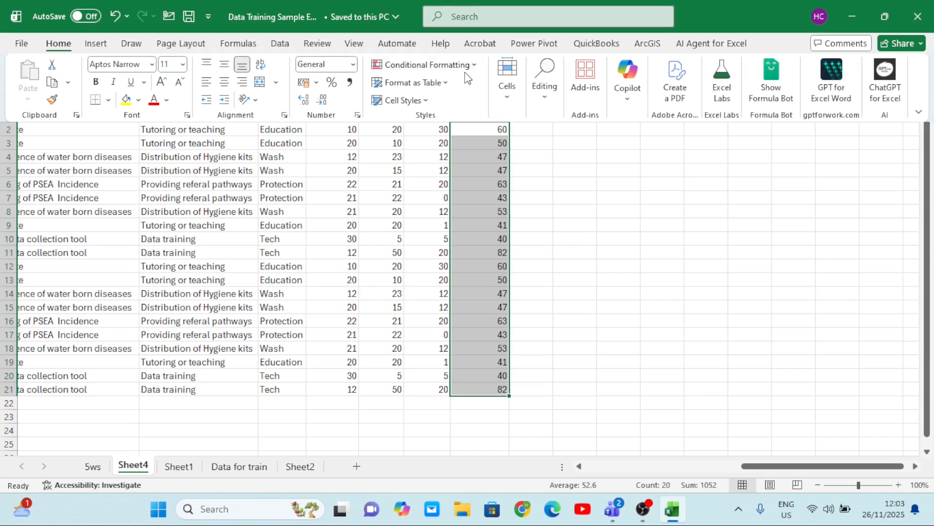
pyautogui.click(474, 65)
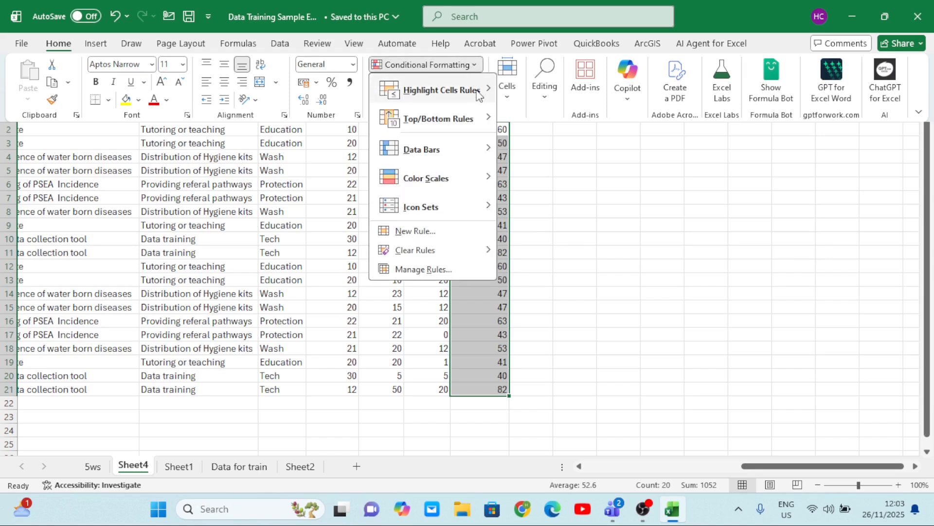
pyautogui.moveTo(480, 95)
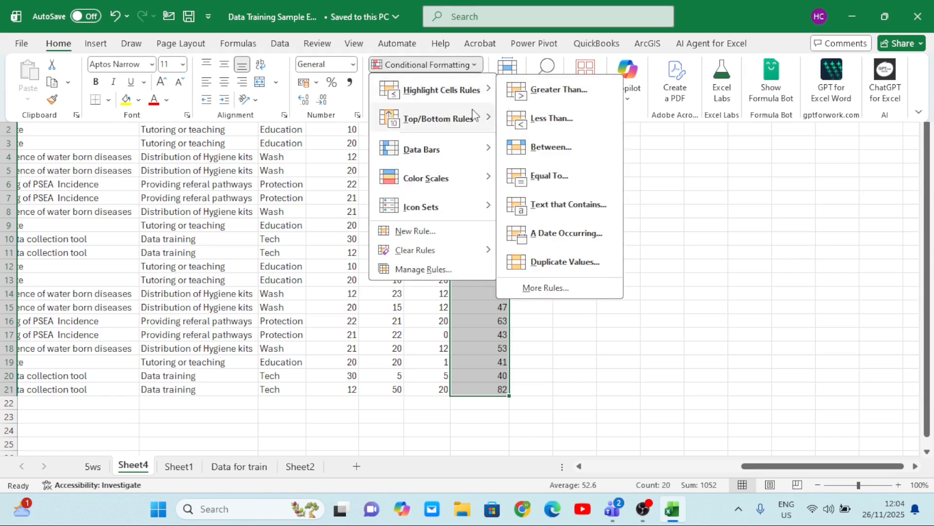
pyautogui.moveTo(472, 121)
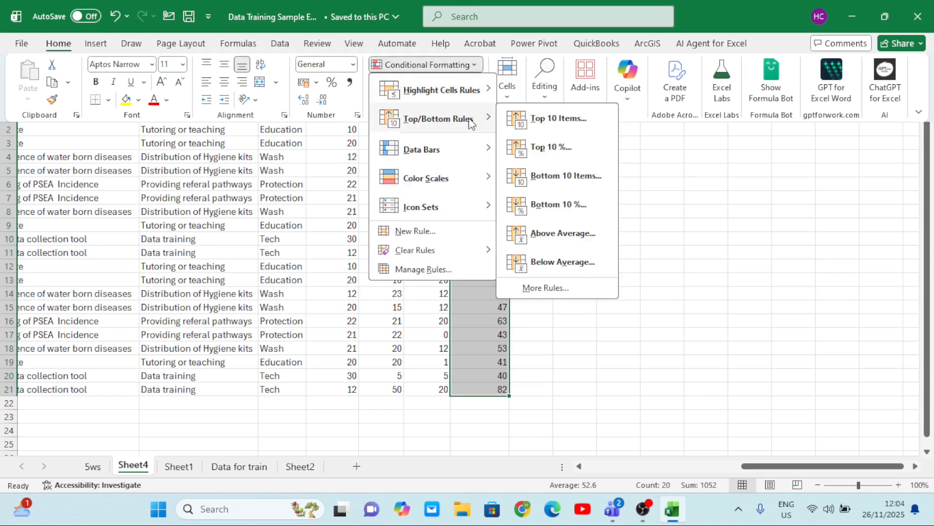
pyautogui.click(552, 123)
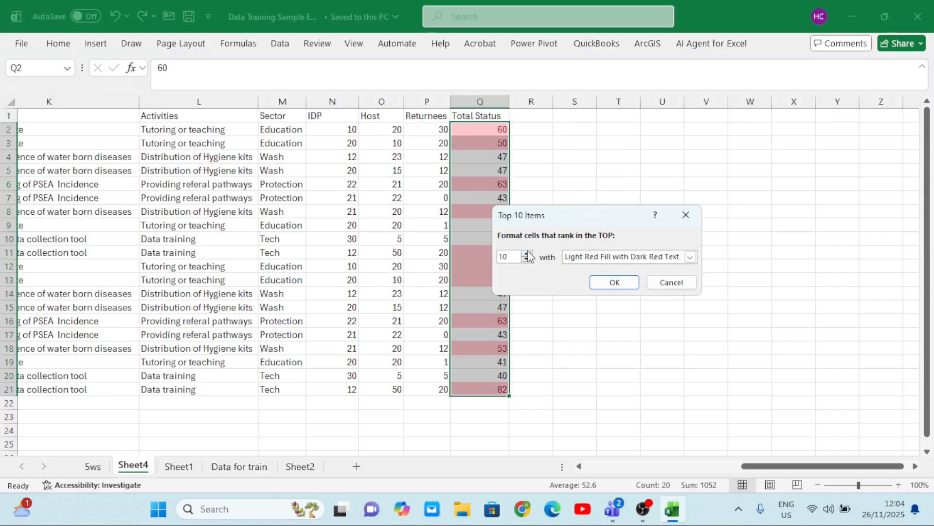
pyautogui.press('BackSpace')
pyautogui.press('BackSpace')
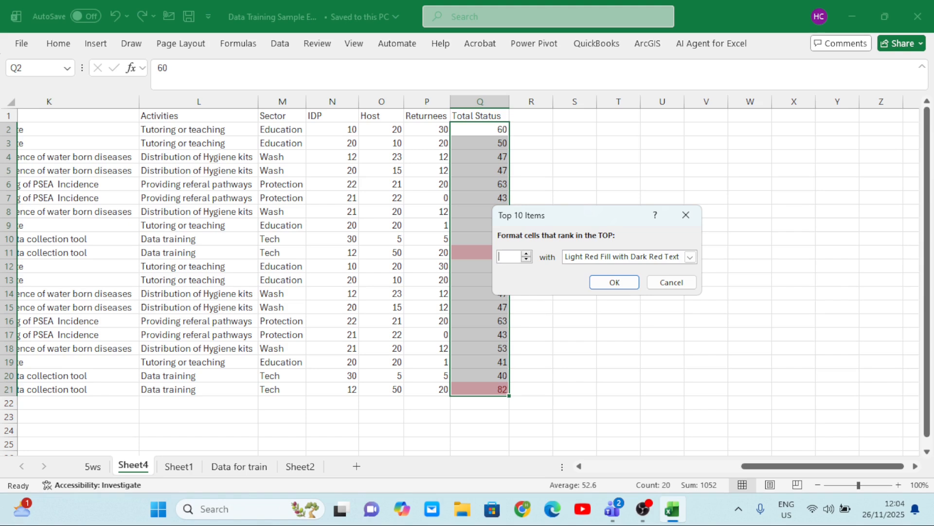
pyautogui.write('5')
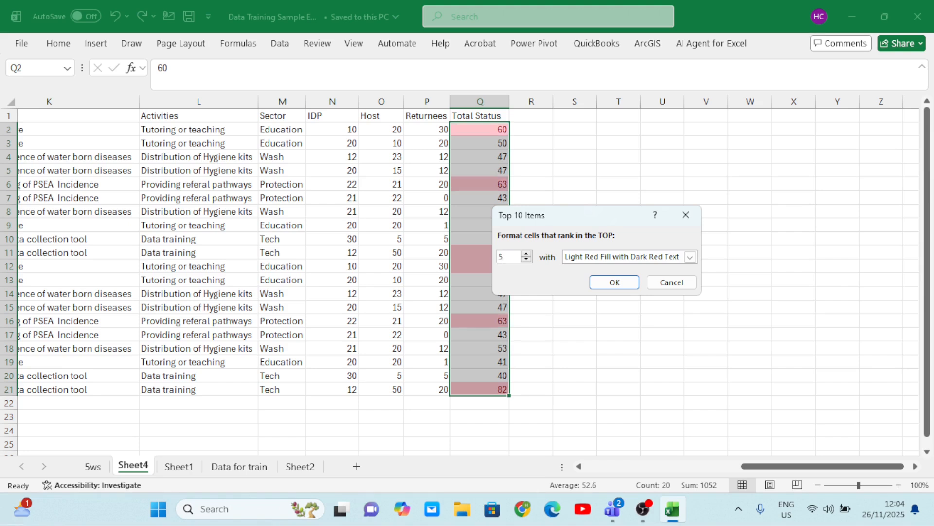
# Move the rule dialog clear of the data, preview the top 6 and top 1 items, and set the rank to 3
pyautogui.moveTo(631, 221); pyautogui.dragTo(701, 217)
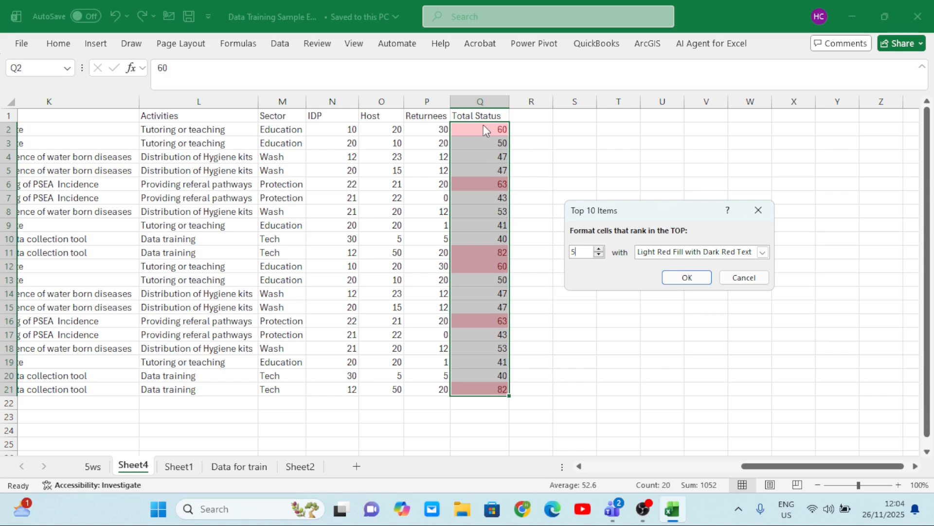
pyautogui.click(598, 254)
pyautogui.click(599, 255)
pyautogui.click(599, 254)
pyautogui.click(599, 255)
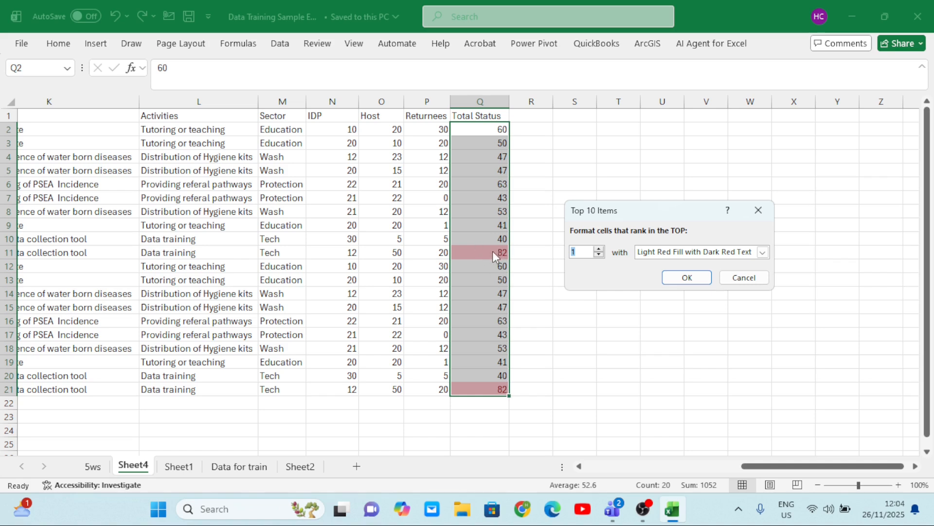
pyautogui.click(598, 249)
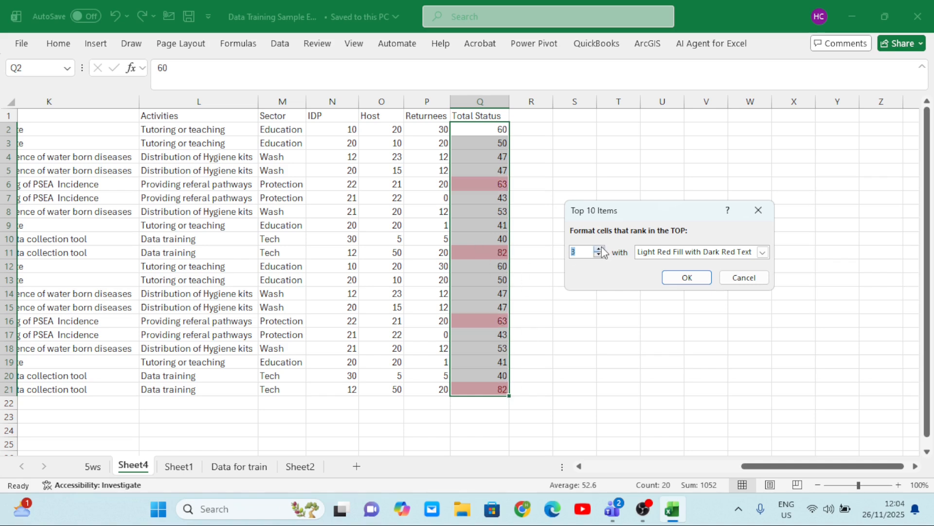
# Preview the top 3 rule with Light Red Fill, Red Border and Yellow Fill with Dark Yellow Text, and cancel the rule
pyautogui.click(762, 253)
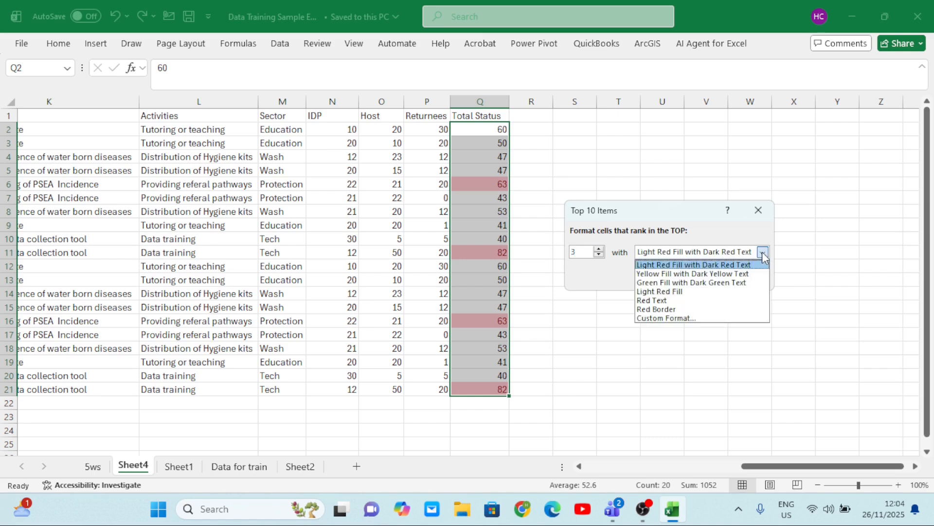
pyautogui.click(677, 292)
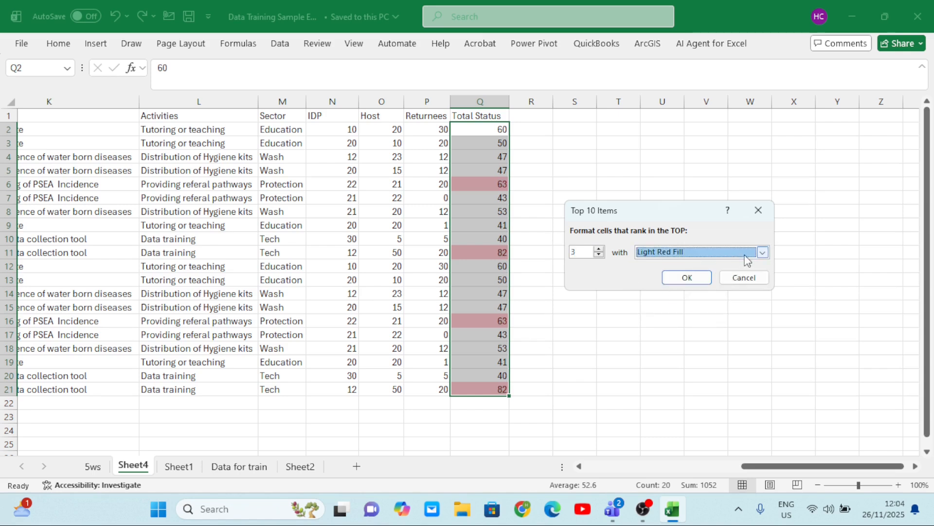
pyautogui.click(761, 255)
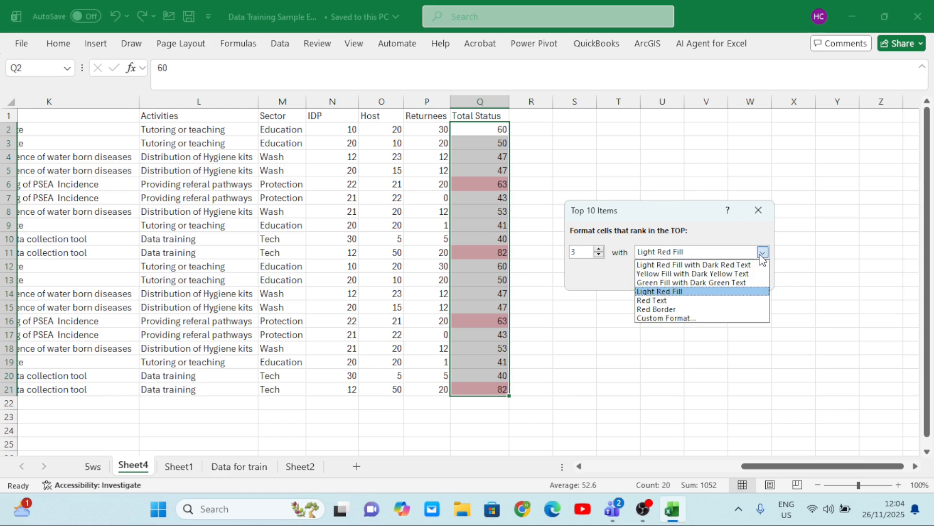
pyautogui.click(668, 309)
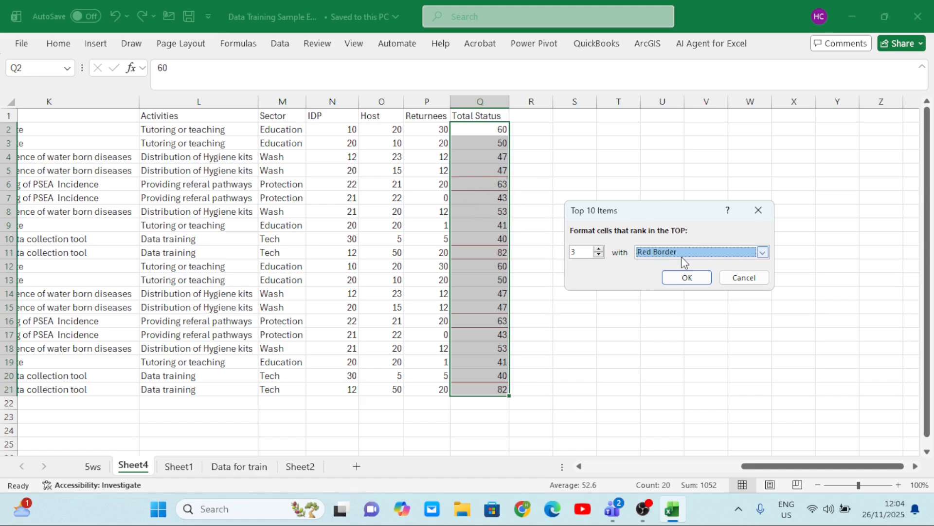
pyautogui.click(763, 253)
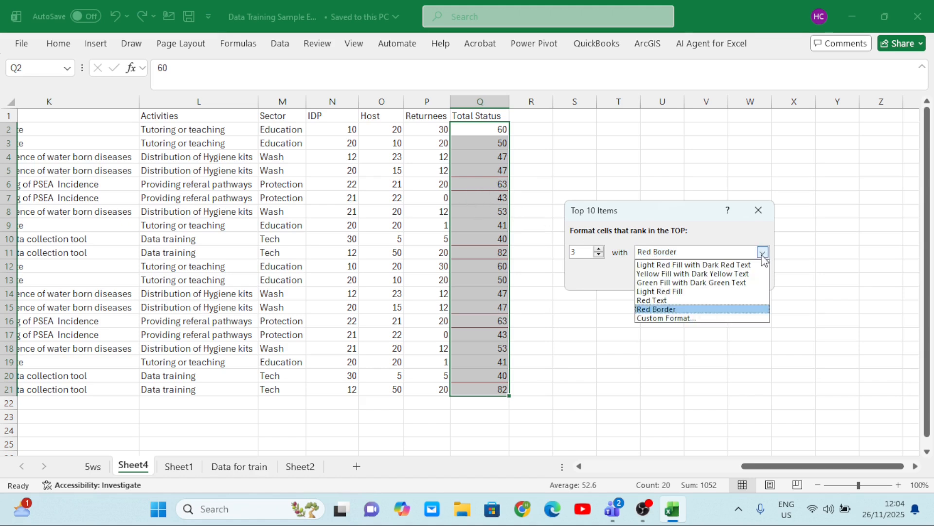
pyautogui.click(671, 274)
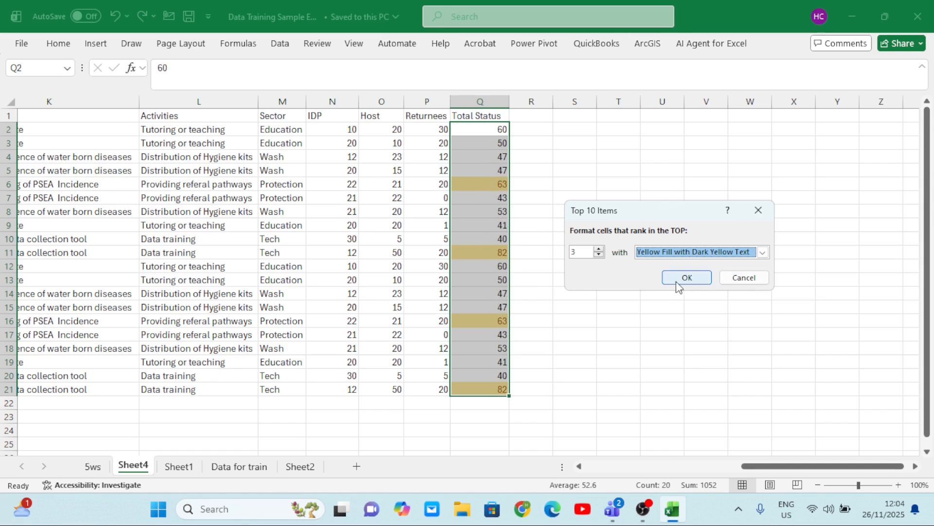
pyautogui.click(759, 281)
pyautogui.click(516, 223)
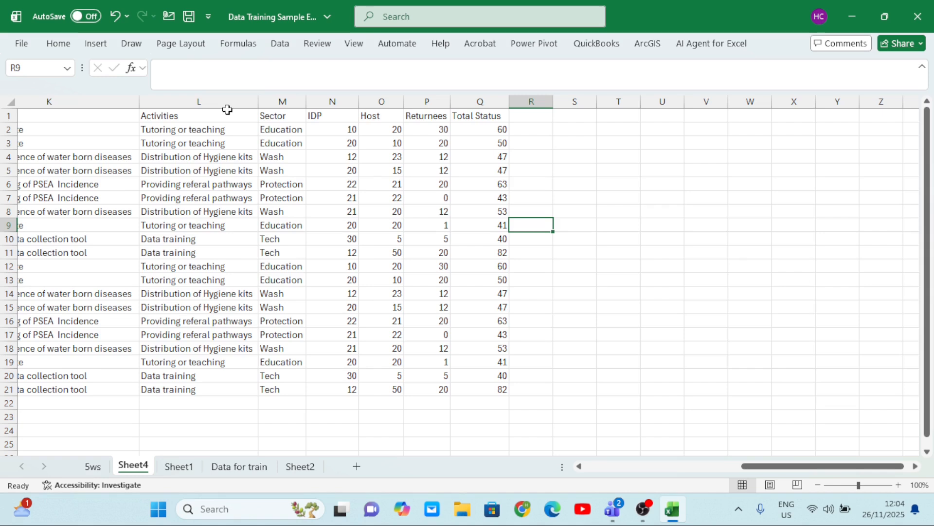
# Set up a Bottom 10 Items rule on the Total Status values in Q2:Q21, previewing rank 12 and lowering the rank to 1
pyautogui.moveTo(468, 128); pyautogui.dragTo(499, 392)
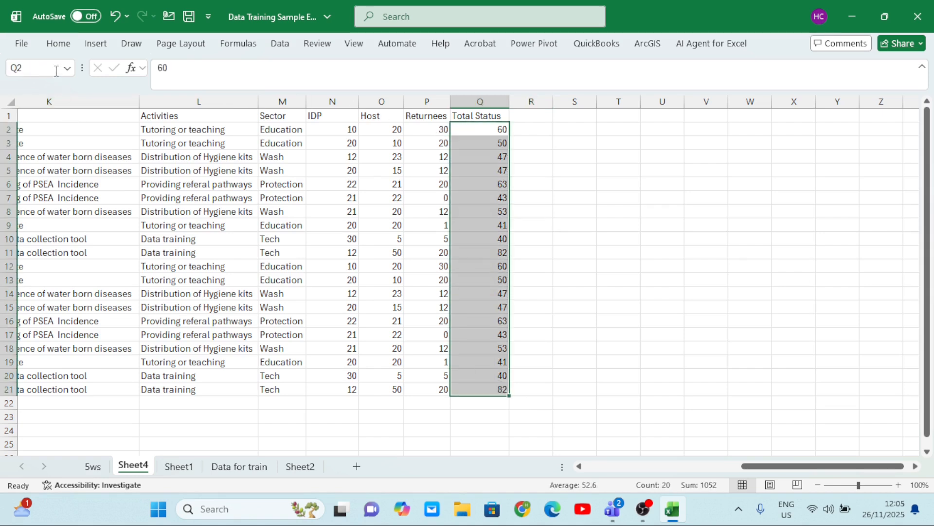
pyautogui.click(57, 45)
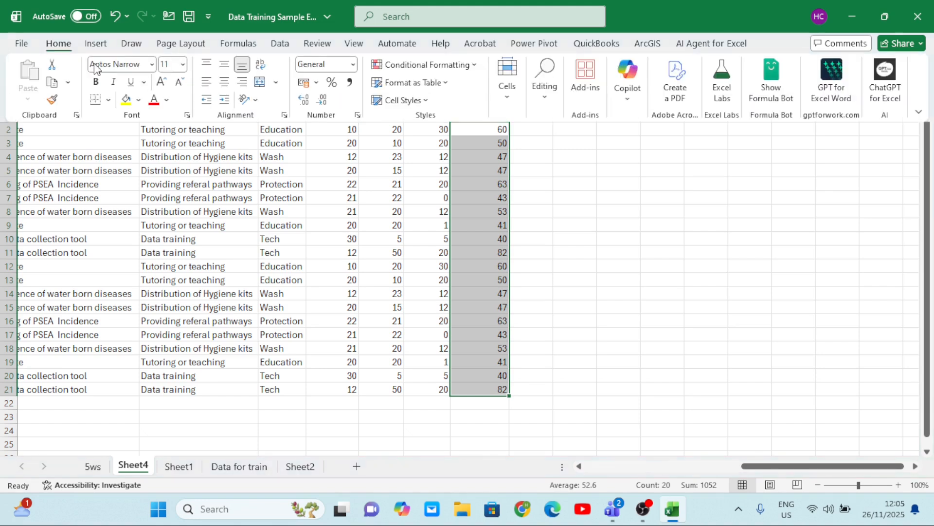
pyautogui.click(472, 69)
pyautogui.moveTo(458, 125)
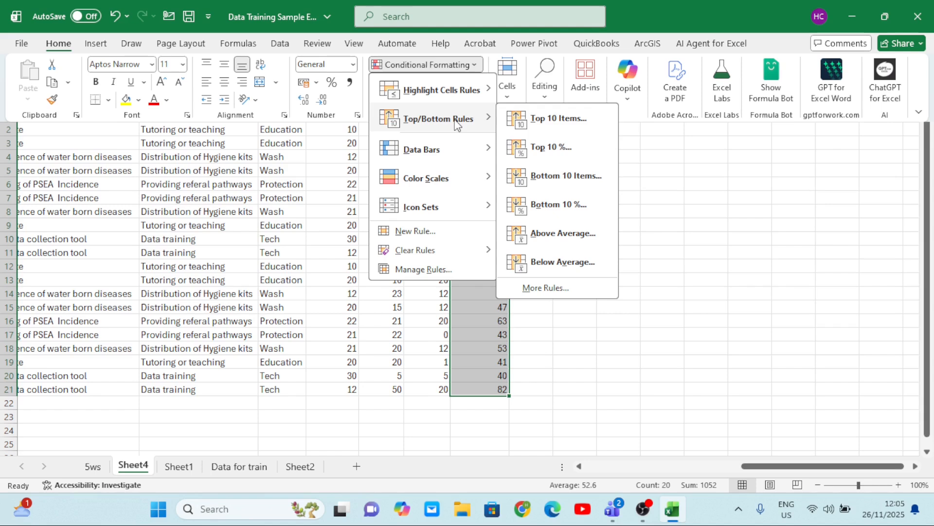
pyautogui.click(556, 178)
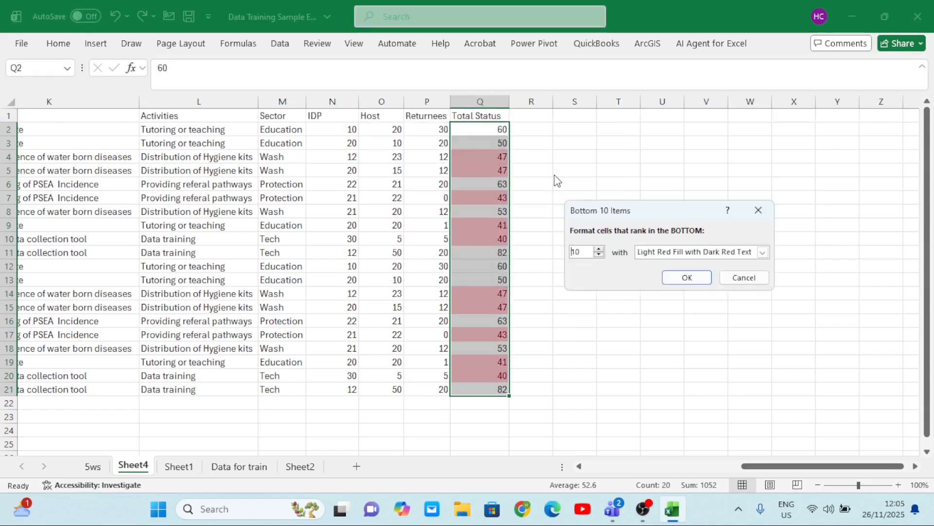
pyautogui.click(599, 250)
pyautogui.click(600, 250)
pyautogui.click(599, 249)
pyautogui.click(600, 250)
pyautogui.click(600, 255)
pyautogui.click(600, 255)
pyautogui.click(600, 254)
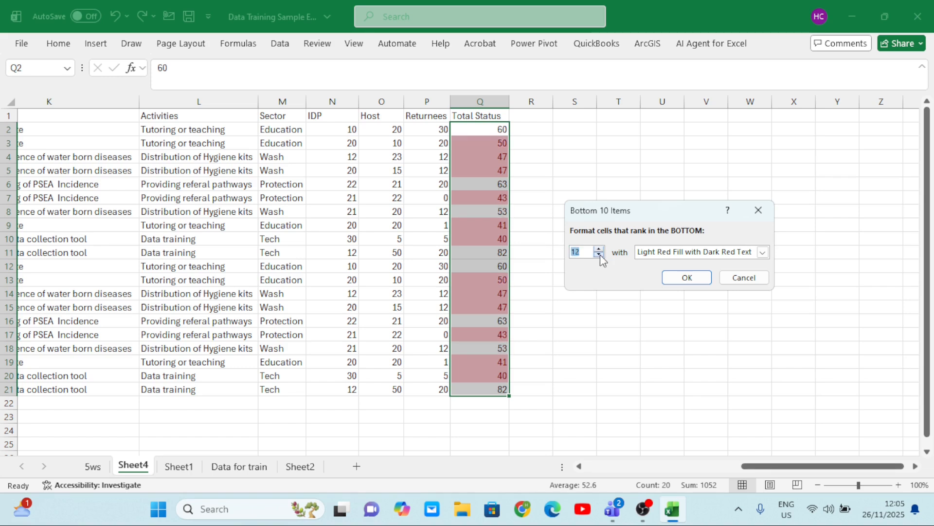
pyautogui.click(600, 254)
pyautogui.click(599, 255)
pyautogui.click(600, 254)
pyautogui.click(599, 254)
pyautogui.click(599, 255)
pyautogui.click(600, 254)
pyautogui.click(600, 255)
pyautogui.click(600, 255)
pyautogui.click(600, 255)
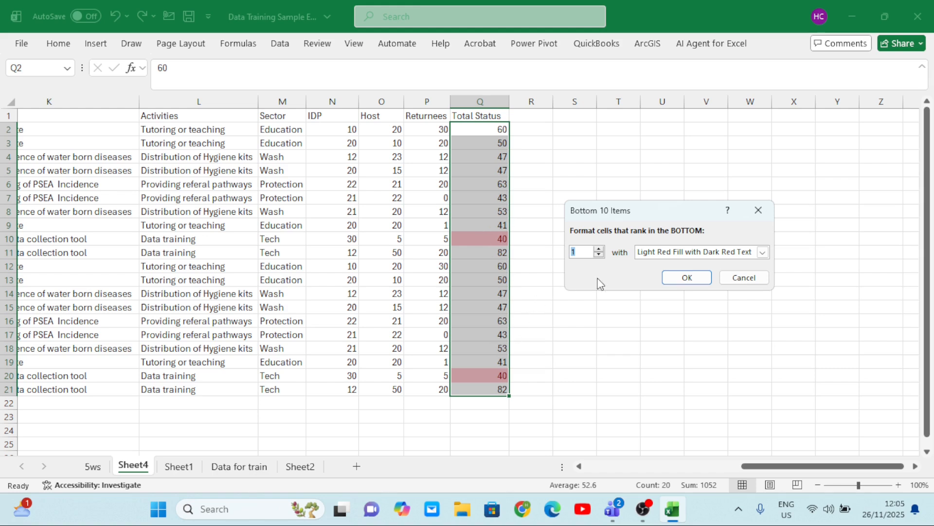
# Preview the bottom-ranking rule with Green Fill with Dark Green Text and a rank of 4, and cancel it
pyautogui.click(763, 254)
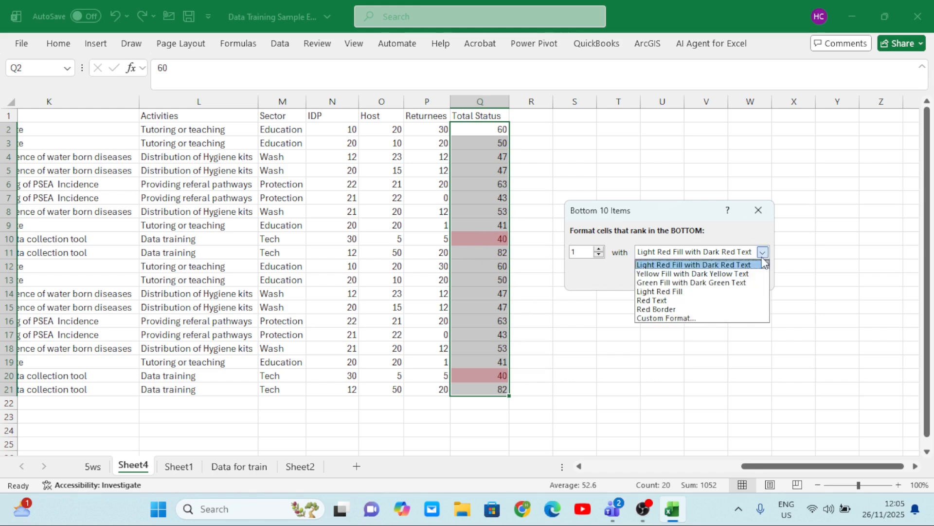
pyautogui.click(691, 283)
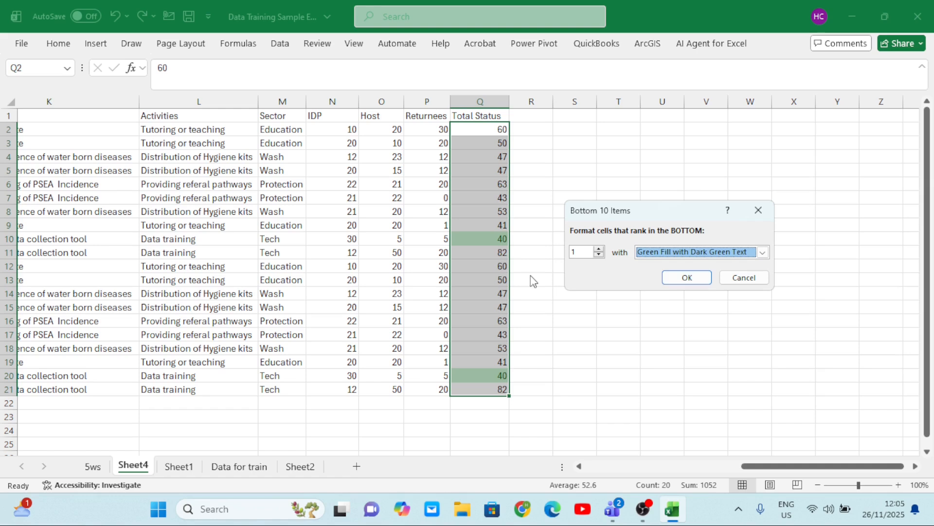
pyautogui.click(599, 248)
pyautogui.click(599, 248)
pyautogui.click(599, 249)
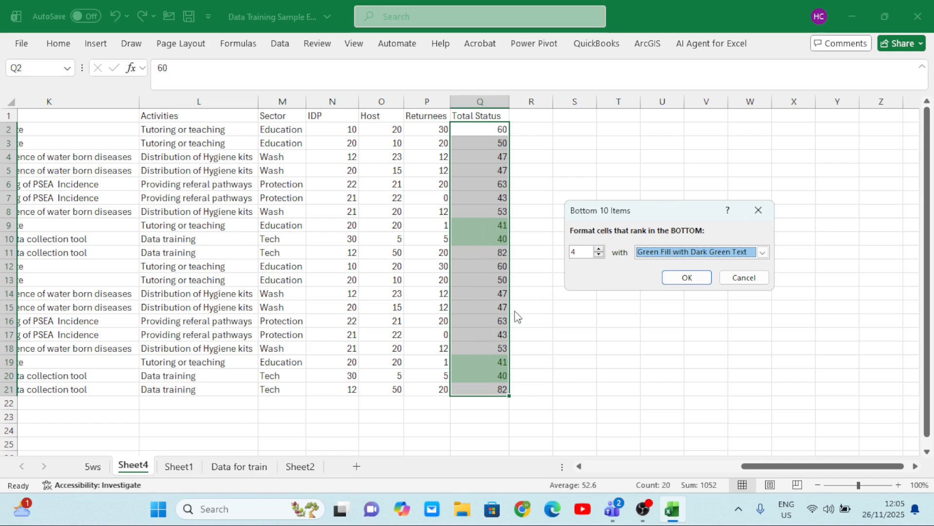
pyautogui.click(742, 280)
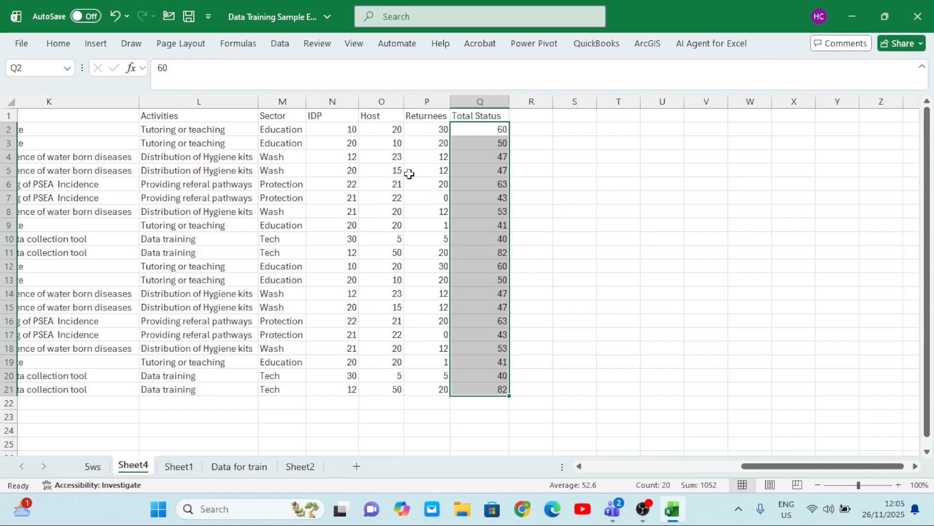
# Apply a Bottom 10% rule with Light Red Fill with Dark Red Text to the Total Status values in Q2:Q21
pyautogui.hscroll(-2, 411, 173)
pyautogui.moveTo(513, 133); pyautogui.dragTo(493, 274)
pyautogui.moveTo(519, 389); pyautogui.dragTo(519, 390)
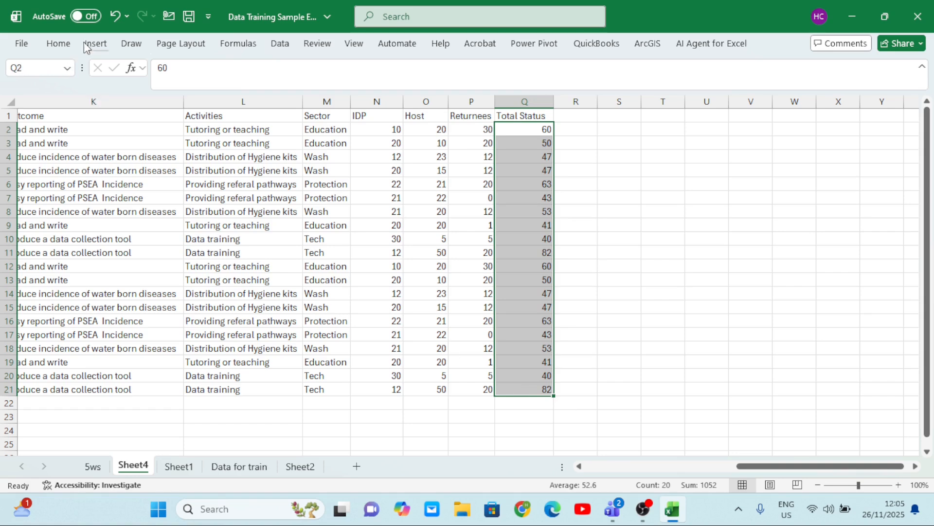
pyautogui.click(59, 44)
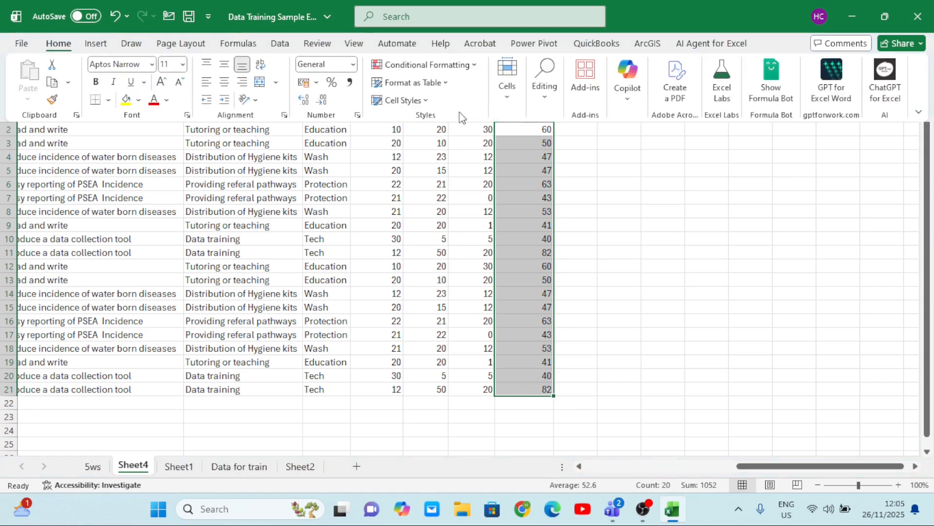
pyautogui.click(474, 68)
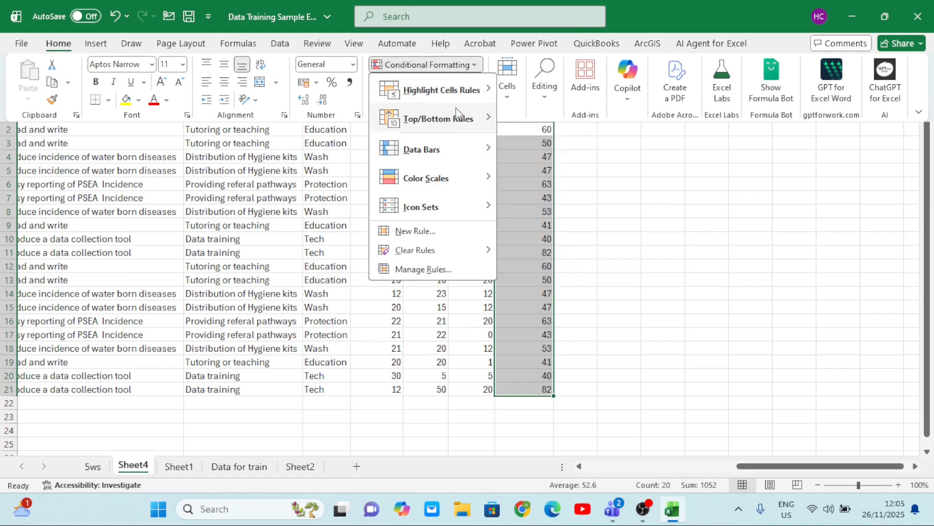
pyautogui.moveTo(463, 117)
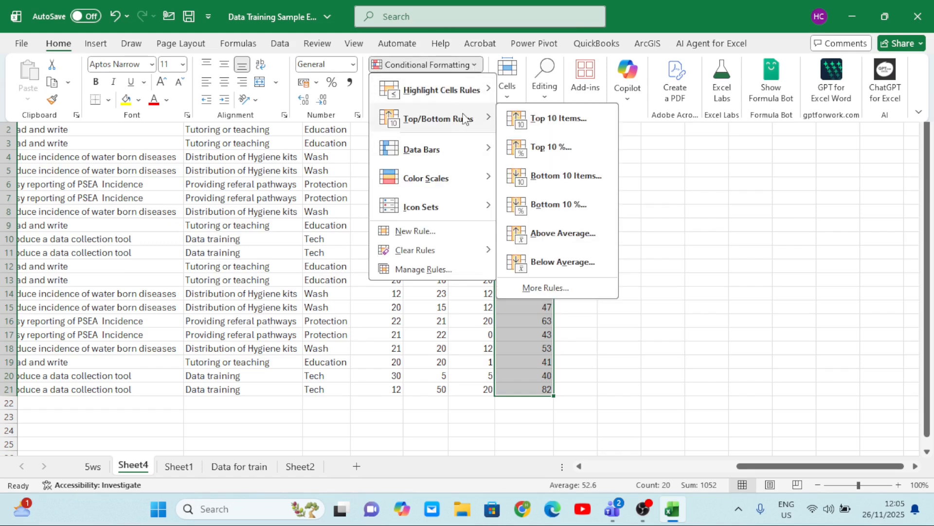
pyautogui.click(557, 205)
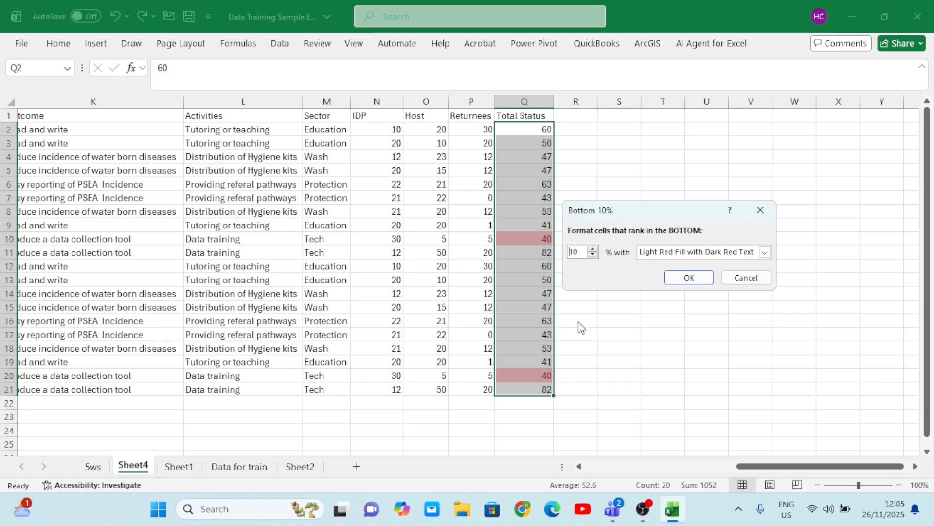
pyautogui.click(679, 278)
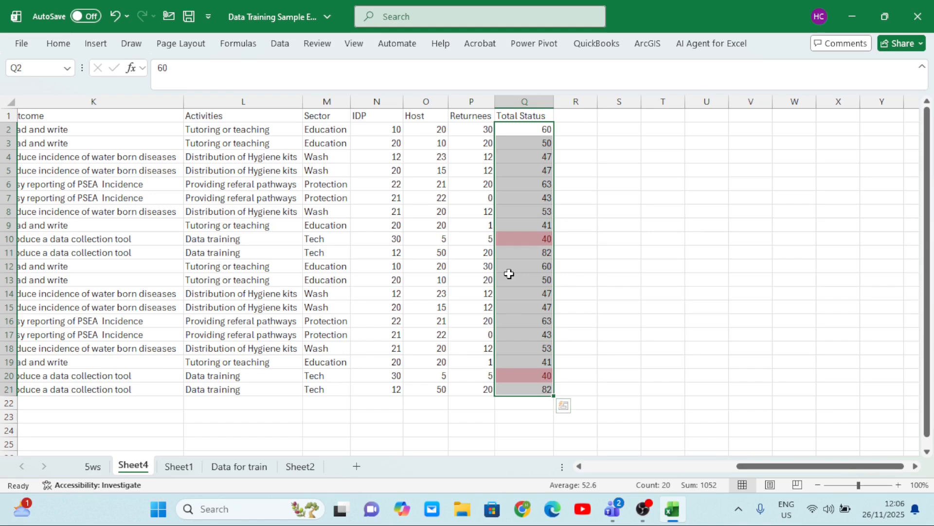
# Undo the Bottom 10% rule, select cell Q10, and look over the Quick Access Toolbar customization options
pyautogui.click(116, 17)
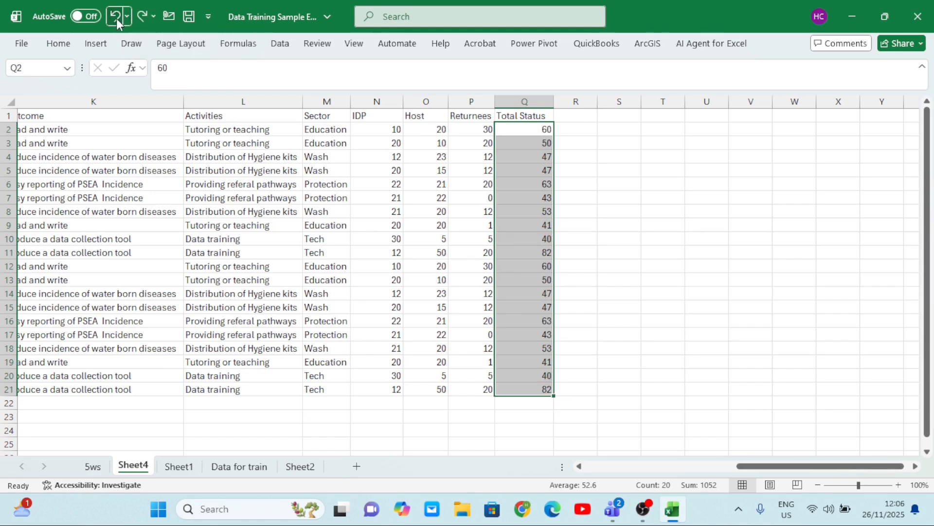
pyautogui.click(534, 232)
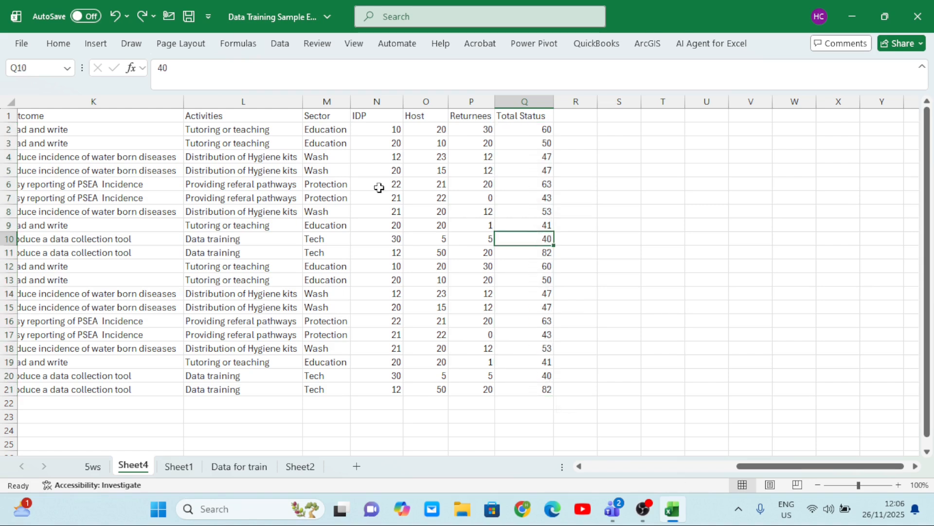
pyautogui.click(208, 21)
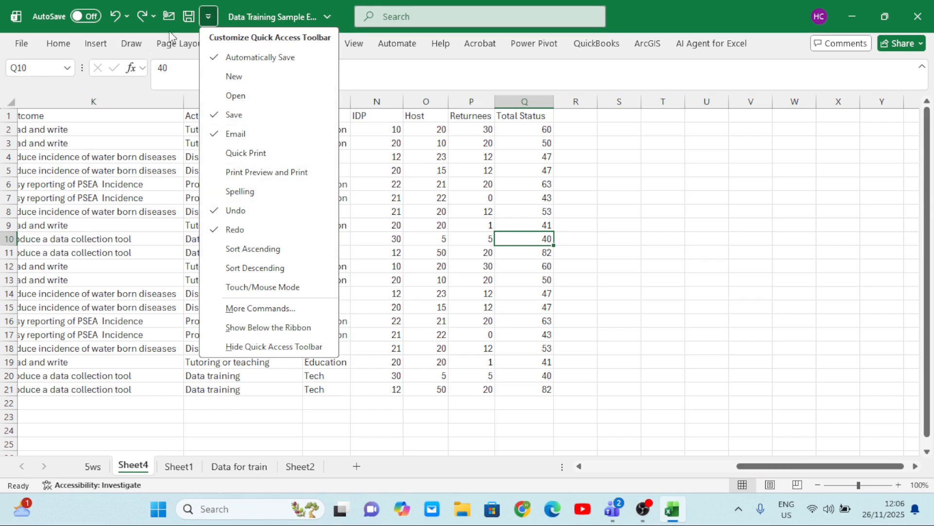
pyautogui.click(126, 138)
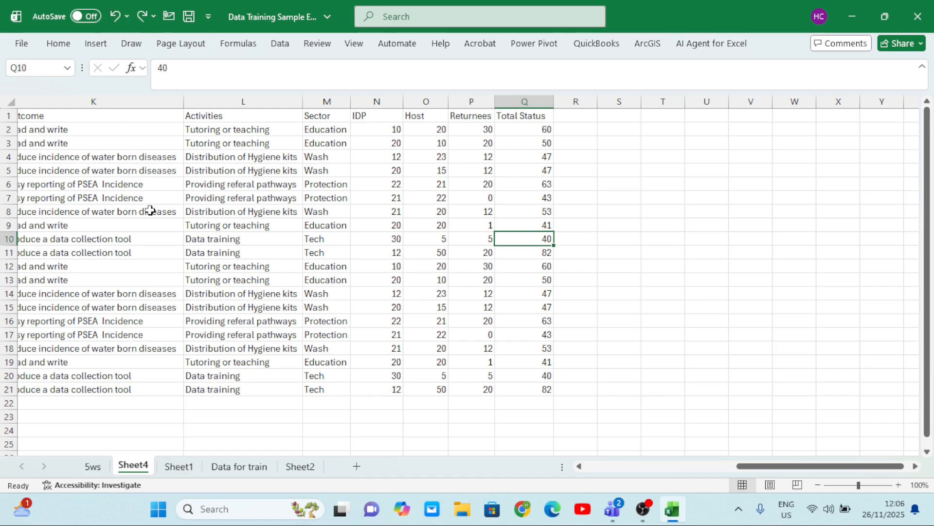
# Set up a Greater Than highlighting rule on the Total Status values in Q2:Q21 with a threshold of 50
pyautogui.click(513, 132)
pyautogui.moveTo(512, 131); pyautogui.dragTo(537, 389)
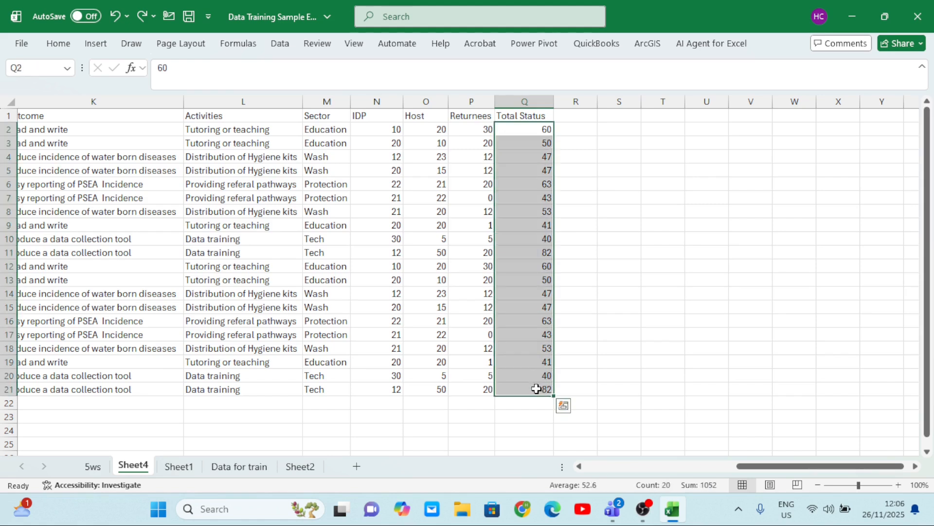
pyautogui.click(58, 45)
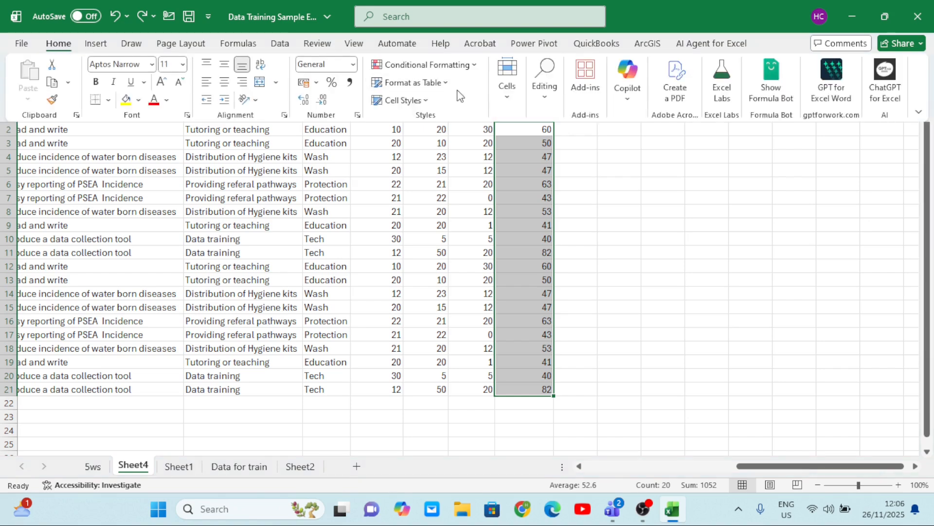
pyautogui.click(471, 66)
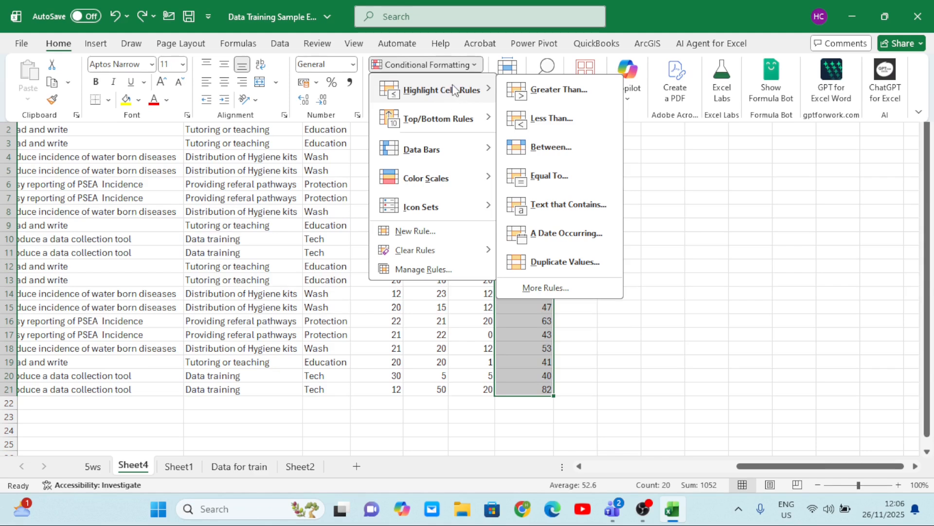
pyautogui.click(553, 92)
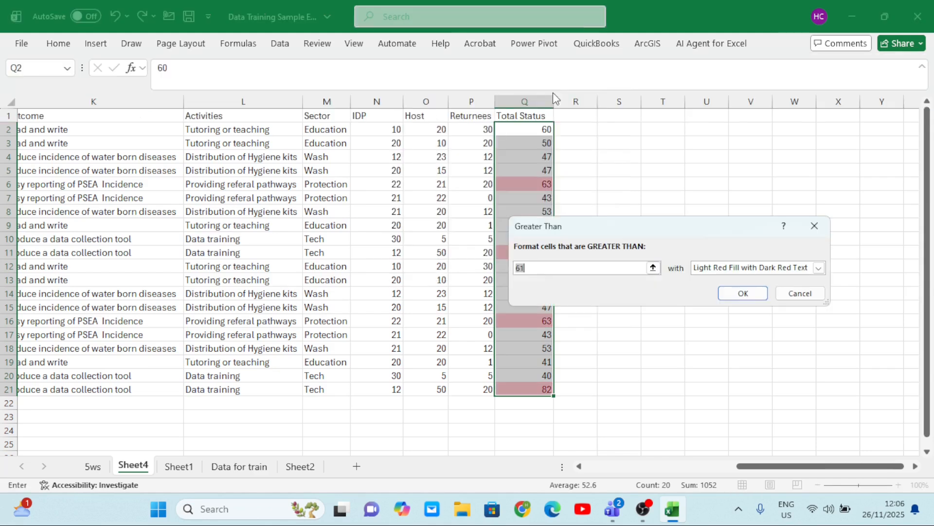
pyautogui.moveTo(640, 229); pyautogui.dragTo(601, 321)
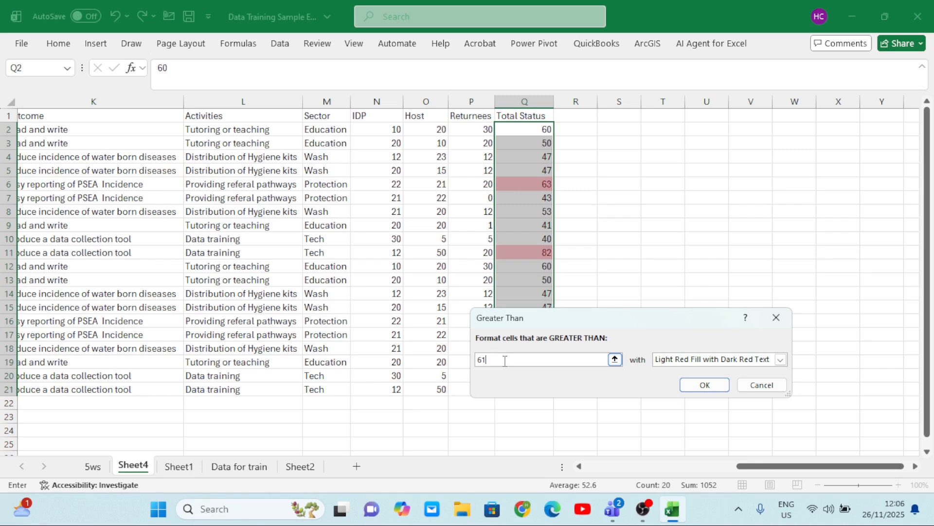
pyautogui.press('BackSpace')
pyautogui.press('BackSpace')
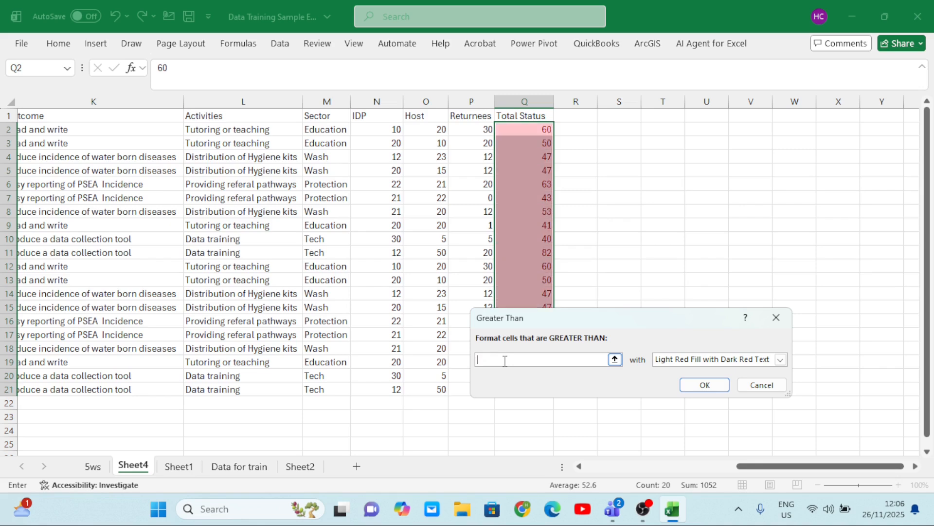
pyautogui.write('50')
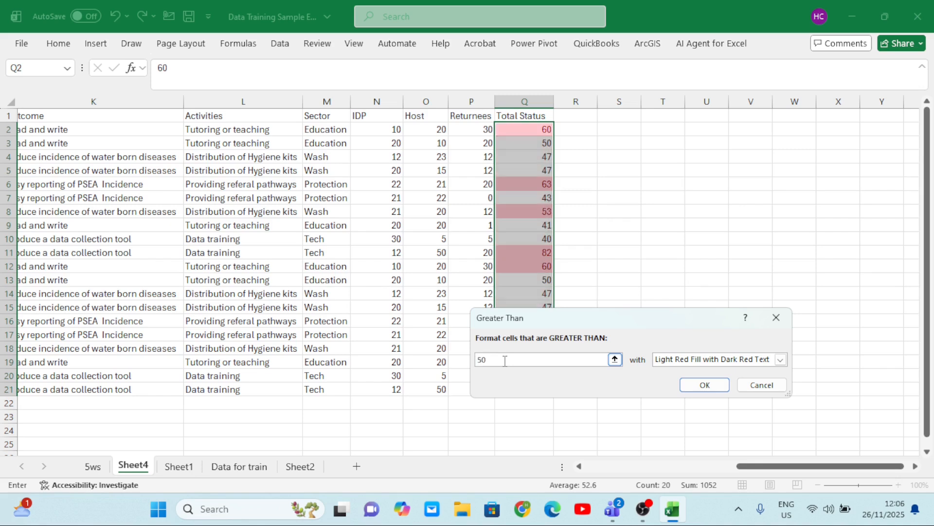
pyautogui.moveTo(649, 320); pyautogui.dragTo(754, 231)
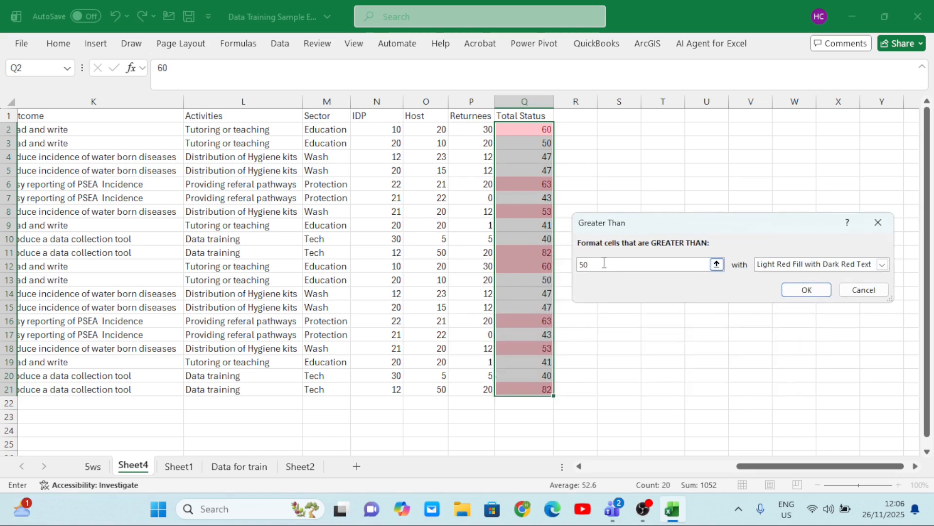
# Preview the Greater Than rule on the Total Status values with thresholds of 59, 100 and 80
pyautogui.press('BackSpace')
pyautogui.press('BackSpace')
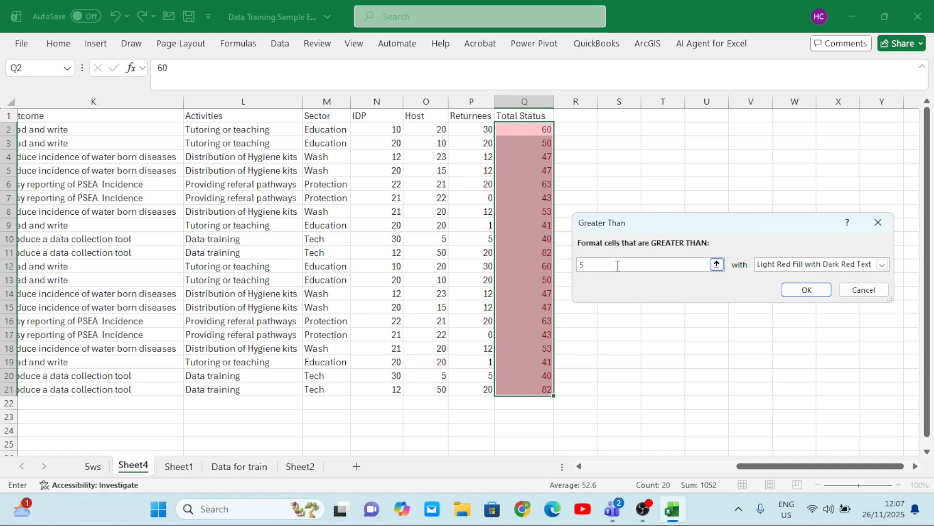
pyautogui.write('9')
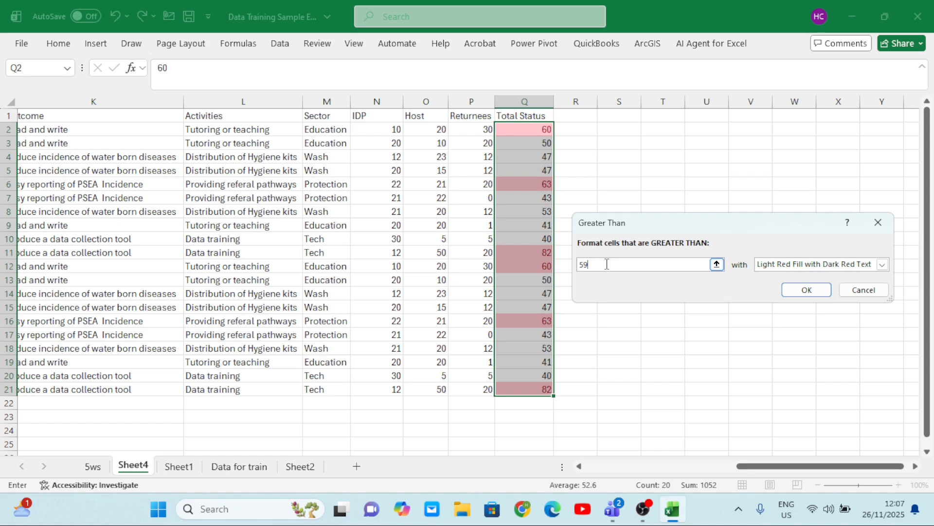
pyautogui.press('BackSpace')
pyautogui.press('BackSpace')
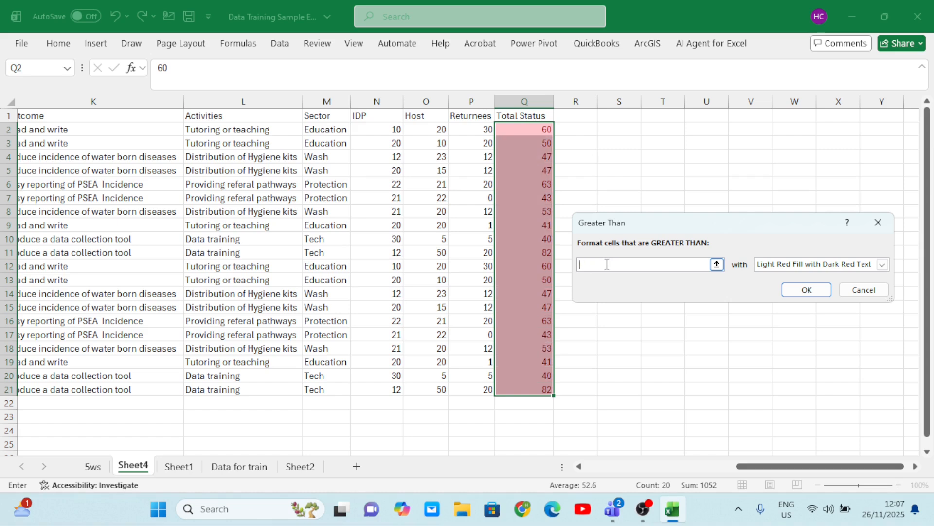
pyautogui.write('100')
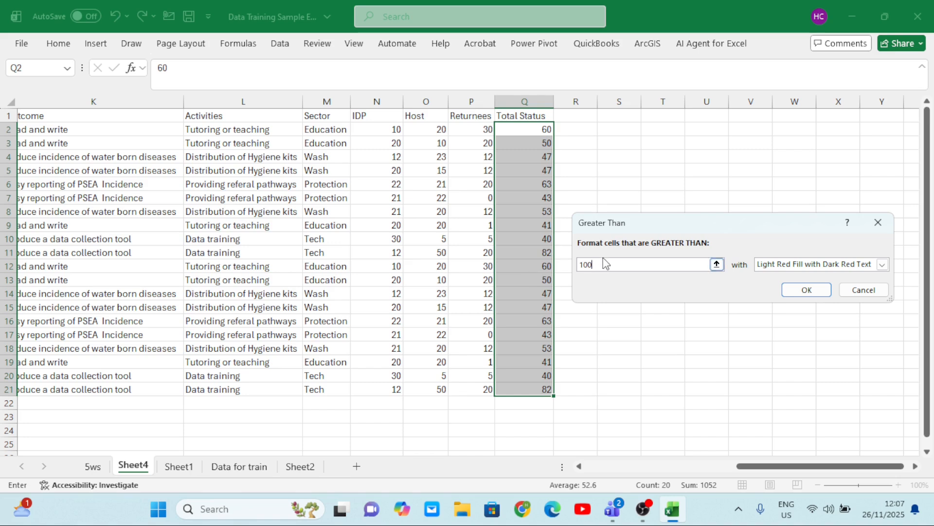
pyautogui.press('BackSpace')
pyautogui.press('BackSpace')
pyautogui.press('BackSpace')
pyautogui.write('80')
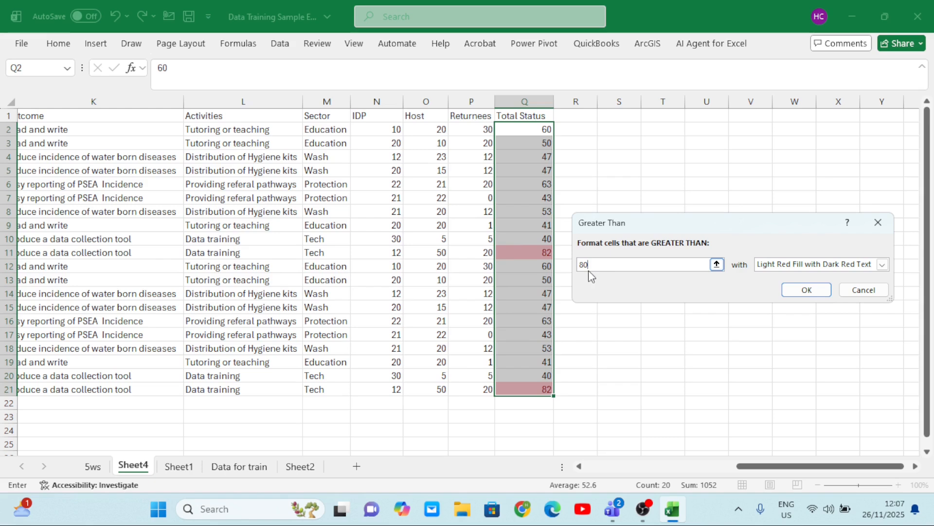
pyautogui.press('BackSpace')
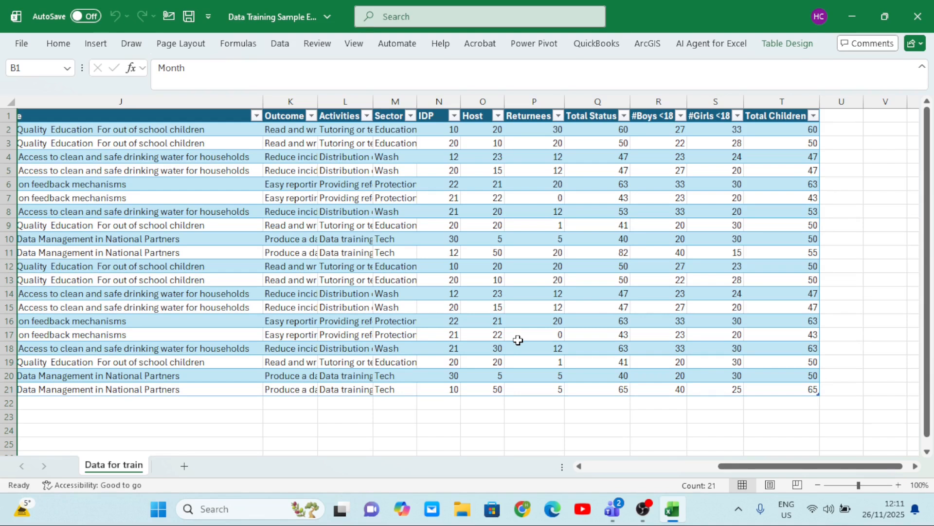
# Add a new worksheet after Data for train and rename it d
pyautogui.click(184, 468)
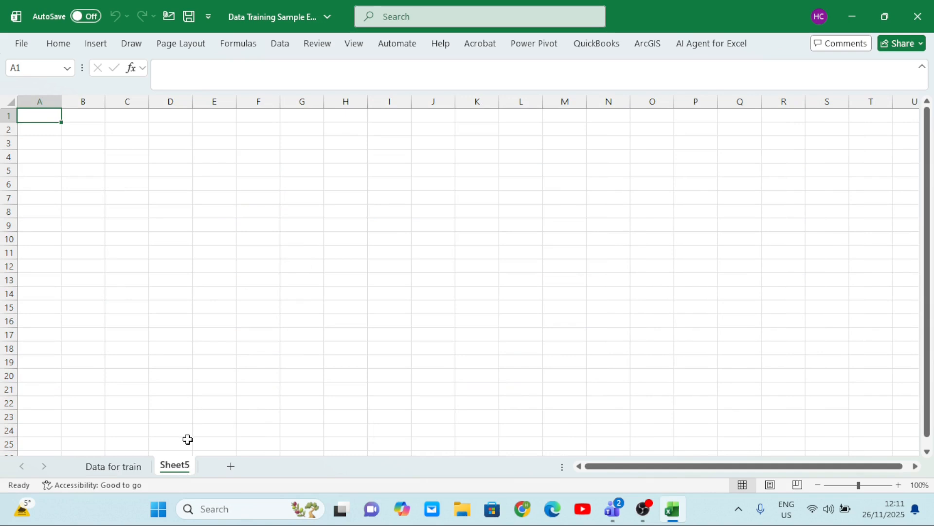
pyautogui.doubleClick(183, 465)
pyautogui.write('d')
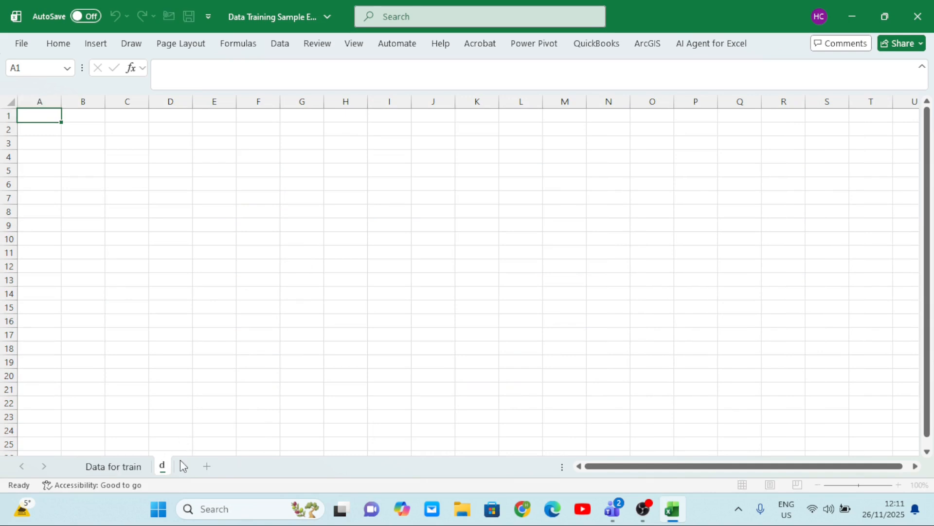
pyautogui.click(259, 347)
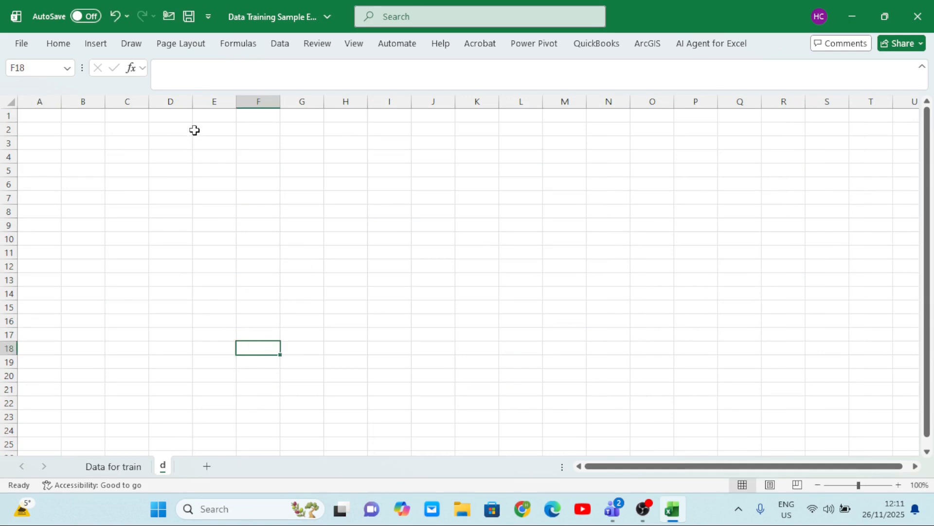
# Hide the headings, gridlines and formula bar for sheet d, and collapse the ribbon
pyautogui.click(324, 43)
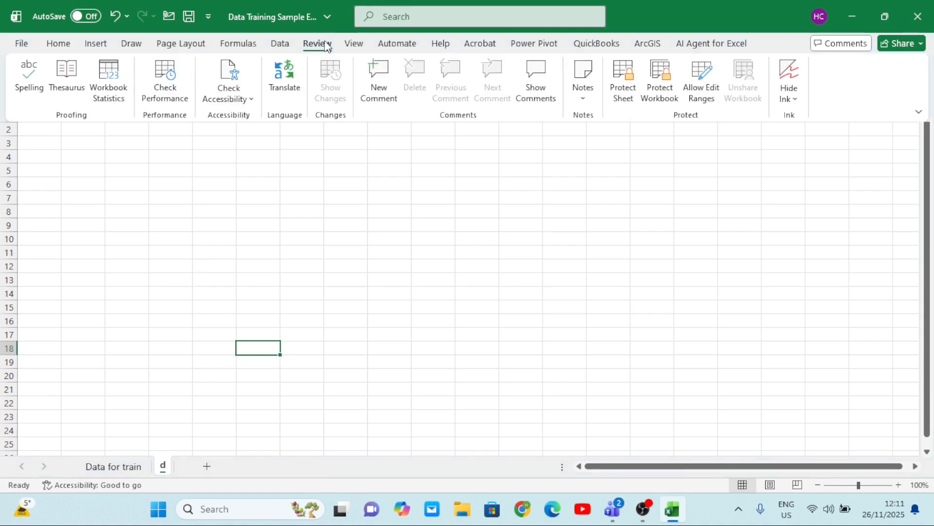
pyautogui.click(359, 44)
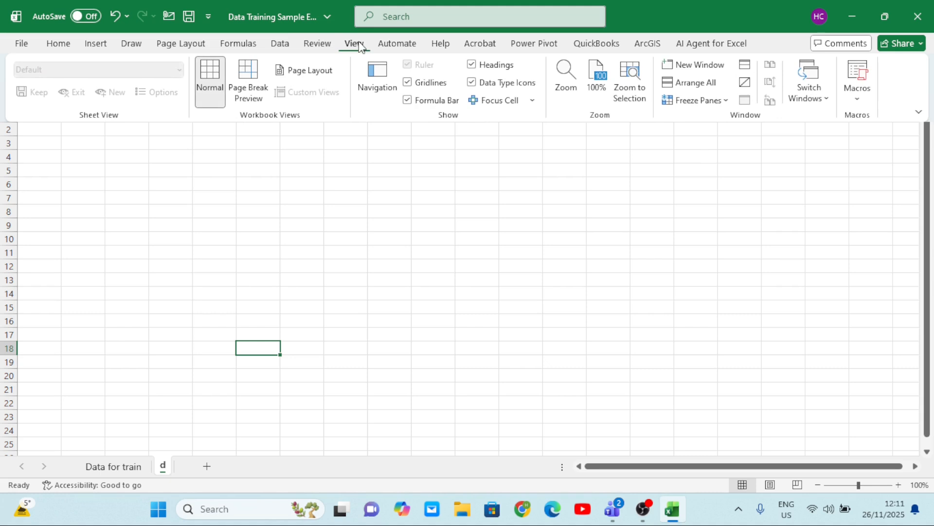
pyautogui.click(472, 64)
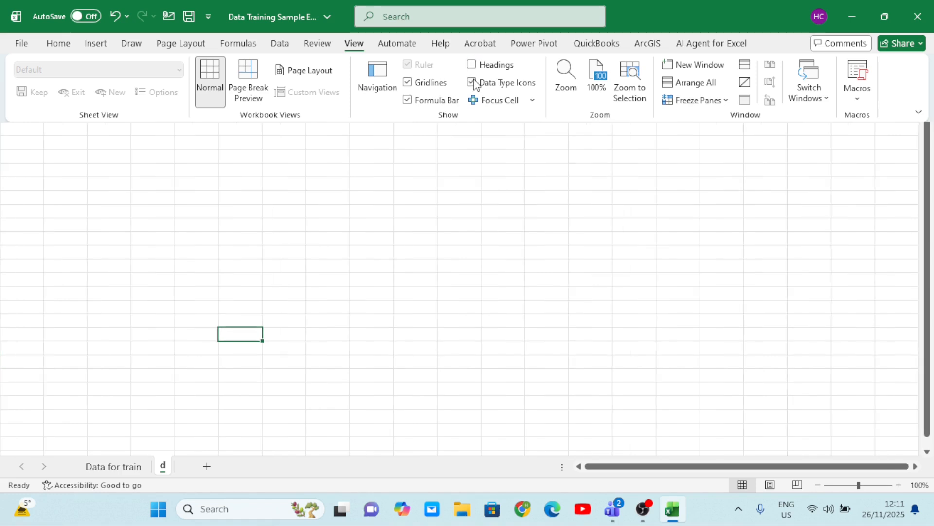
pyautogui.click(410, 83)
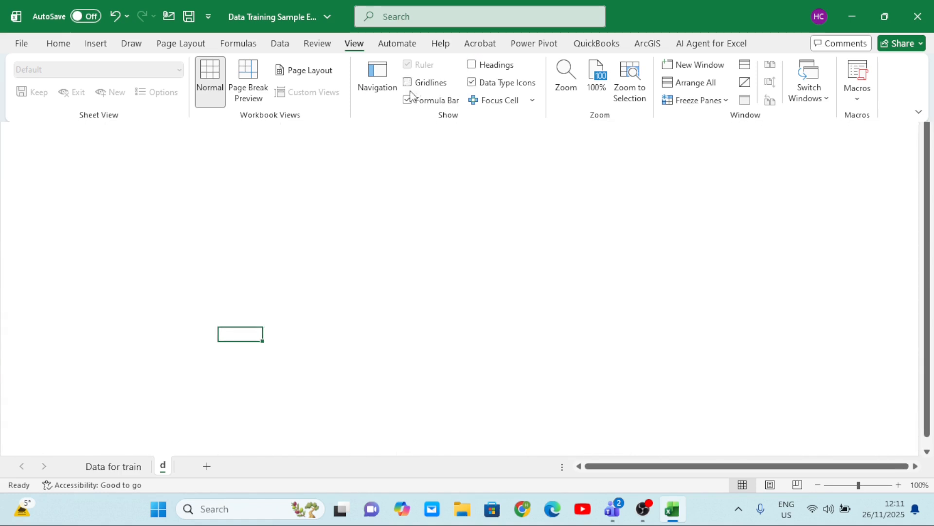
pyautogui.click(409, 101)
pyautogui.hotkey('ctrl', 'F1')
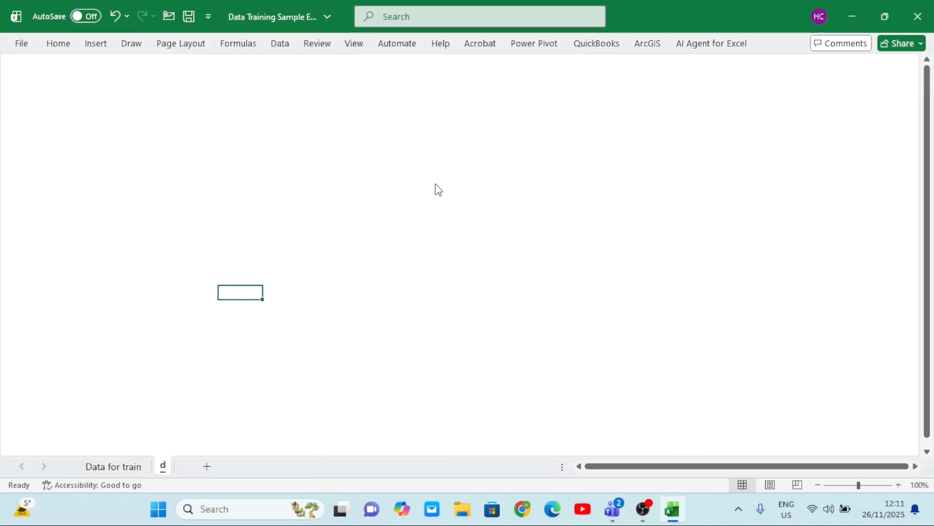
pyautogui.hscroll(-1, 435, 183)
pyautogui.hscroll(3, 435, 183)
pyautogui.hscroll(-3, 435, 184)
pyautogui.click(213, 146)
pyautogui.click(311, 100)
pyautogui.click(467, 89)
pyautogui.click(496, 178)
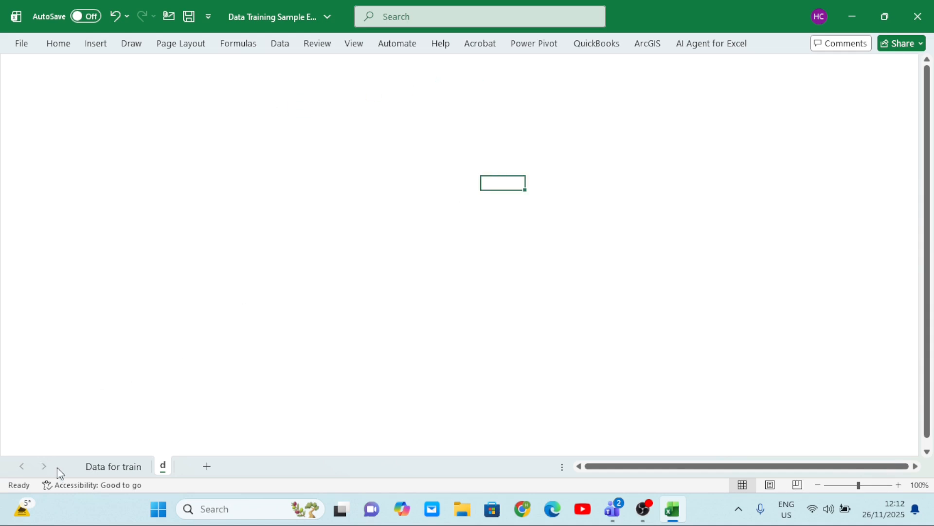
# Create a PivotTable from Table1 on the Data for train sheet, placing it in a new worksheet
pyautogui.click(104, 466)
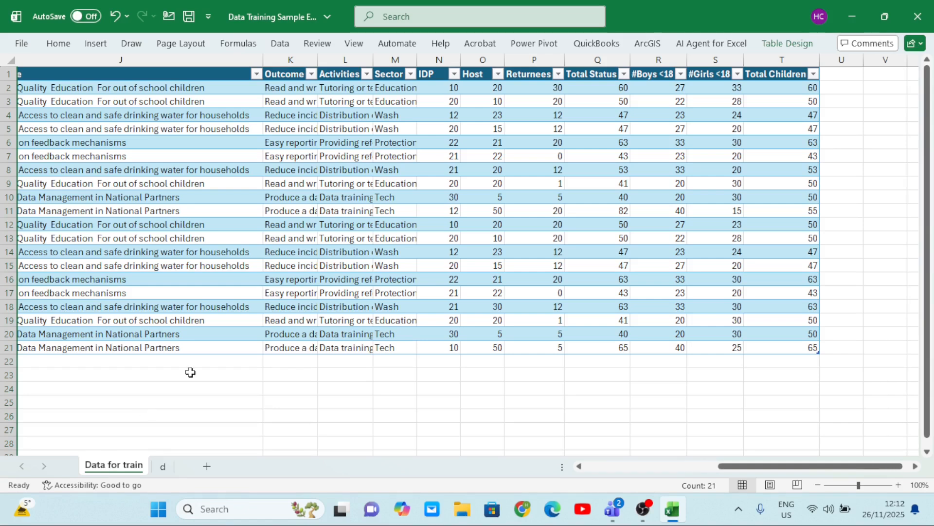
pyautogui.click(261, 227)
pyautogui.click(191, 193)
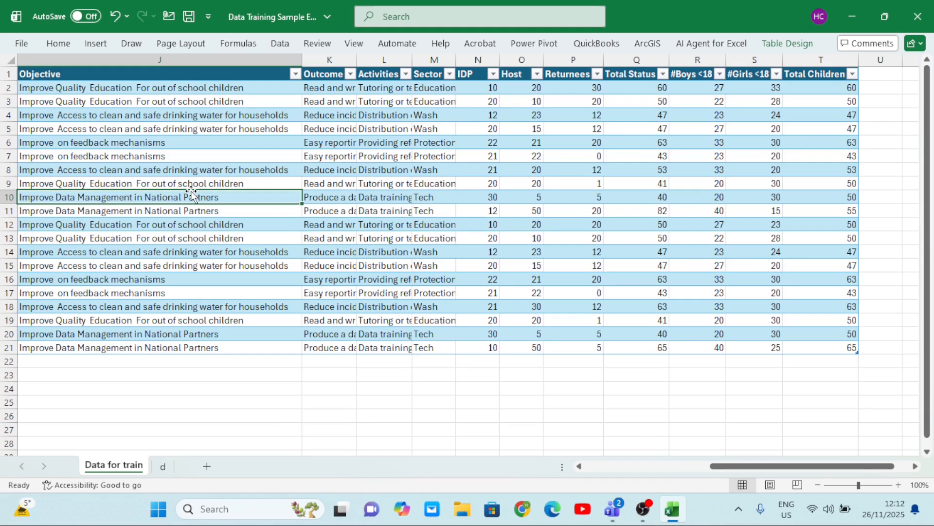
pyautogui.click(230, 159)
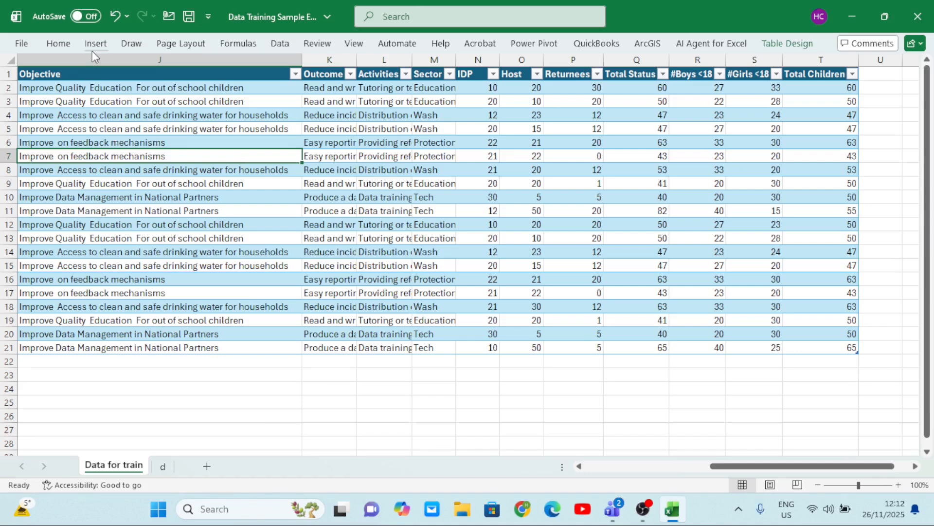
pyautogui.click(92, 47)
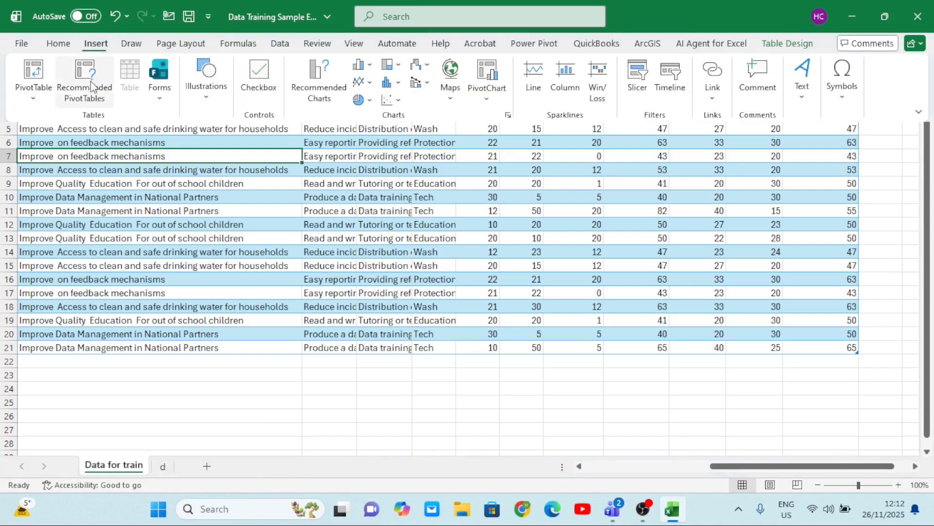
pyautogui.click(38, 104)
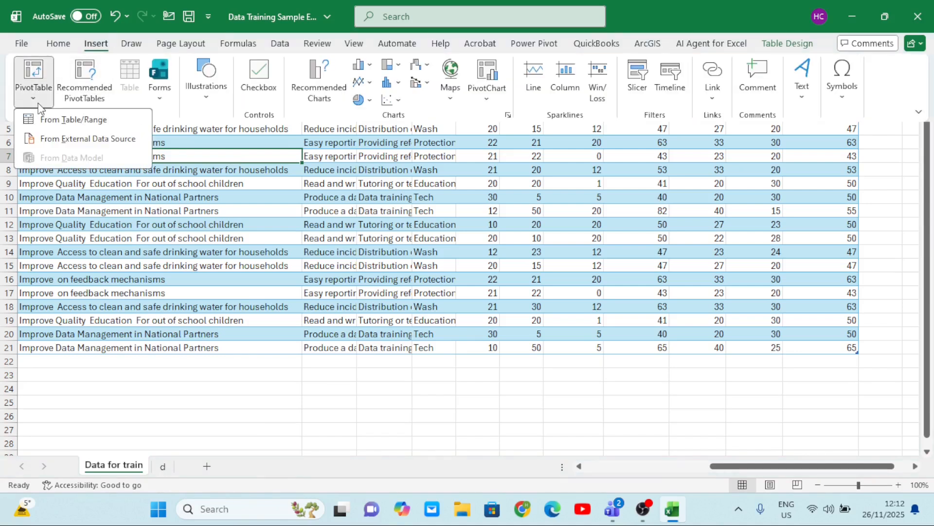
pyautogui.click(51, 122)
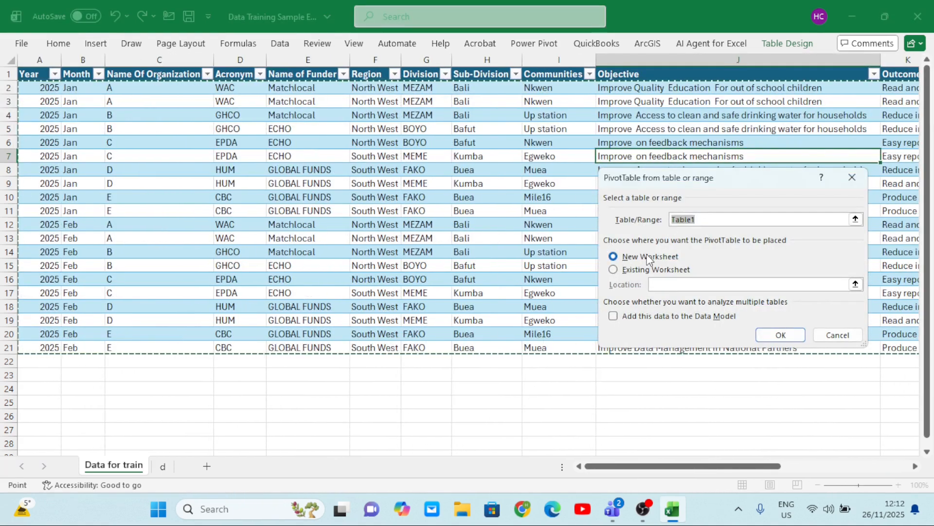
pyautogui.click(781, 335)
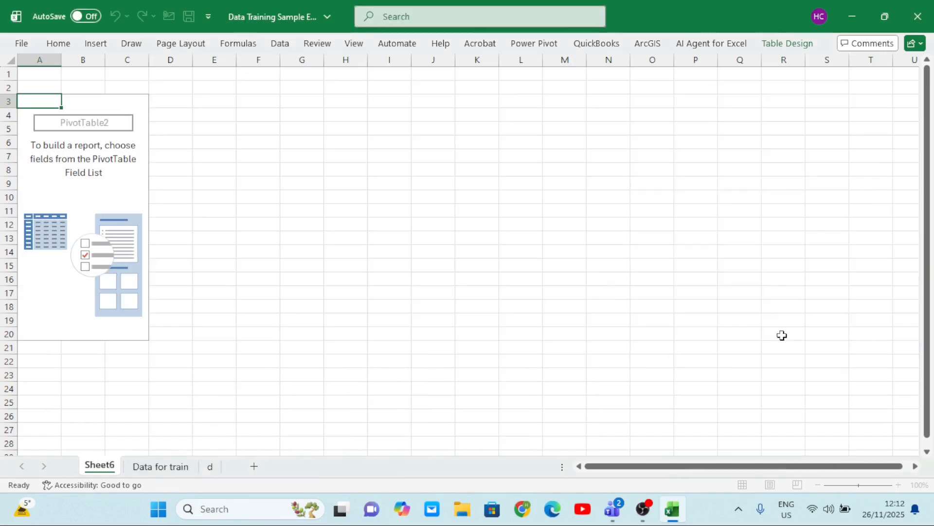
# Rename the new PivotTable worksheet as Months by Ch
pyautogui.doubleClick(107, 466)
pyautogui.write('Months by Ch')
pyautogui.click(210, 349)
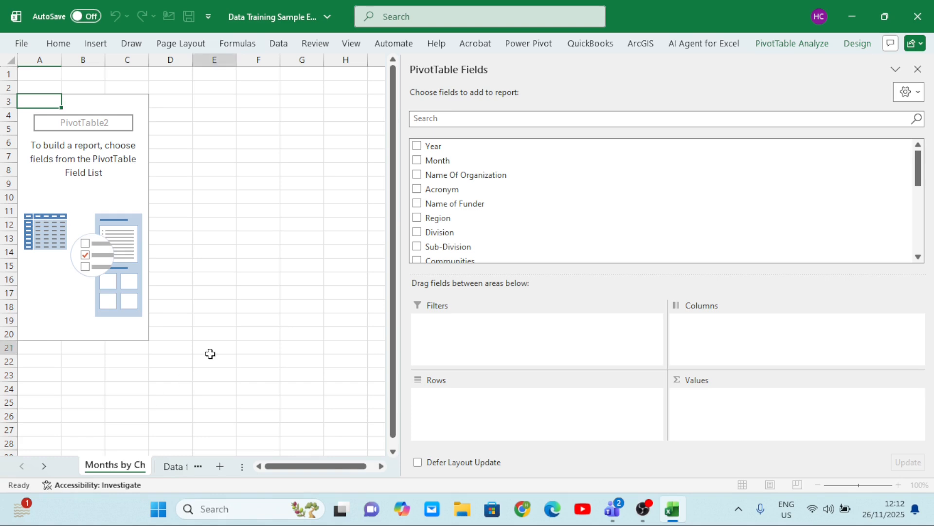
# Build the PivotTable with Month as rows and the sum of #Boys <18 as values
pyautogui.click(95, 202)
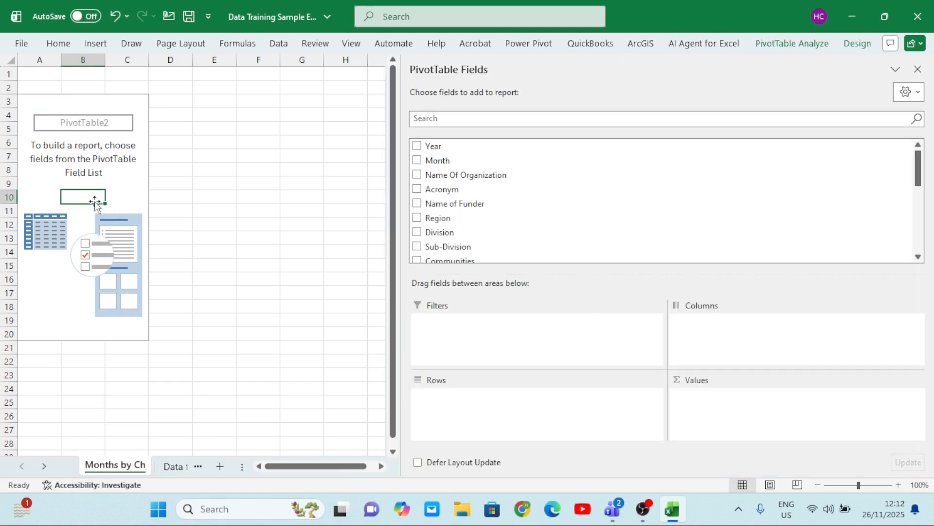
pyautogui.click(418, 161)
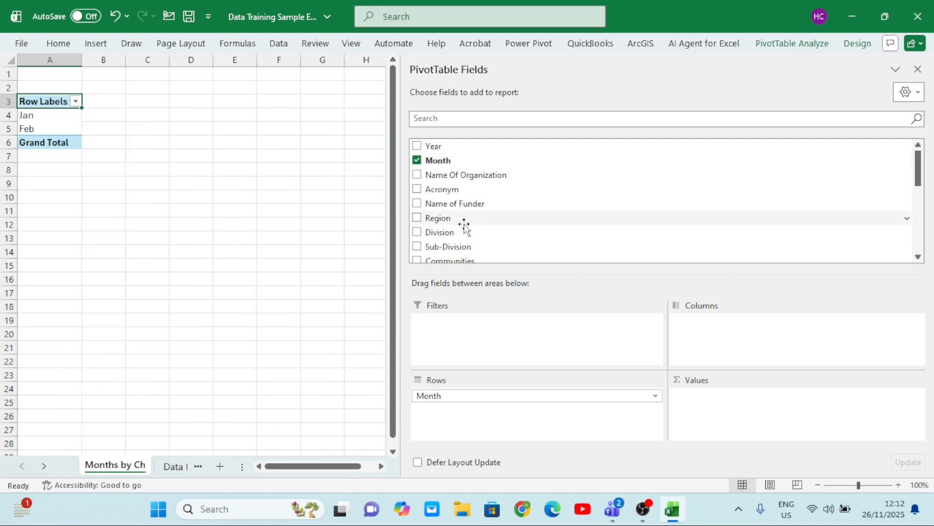
pyautogui.scroll(-5, 465, 227)
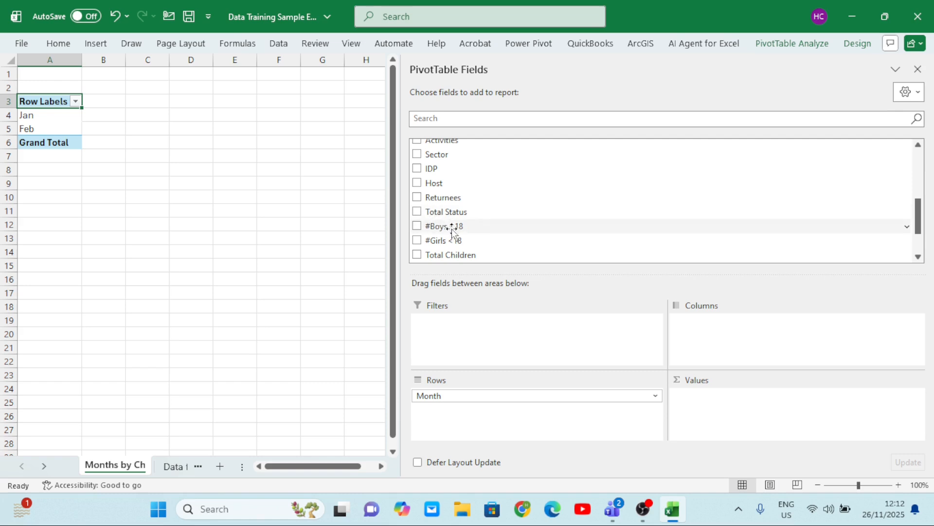
pyautogui.click(418, 227)
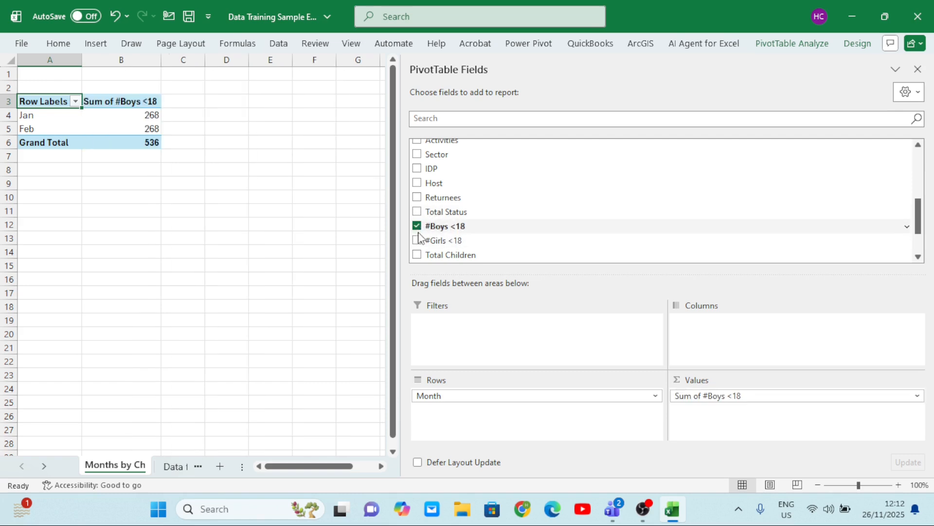
# Add the sums of #Girls <18 and Total Children to the PivotTable values
pyautogui.click(417, 241)
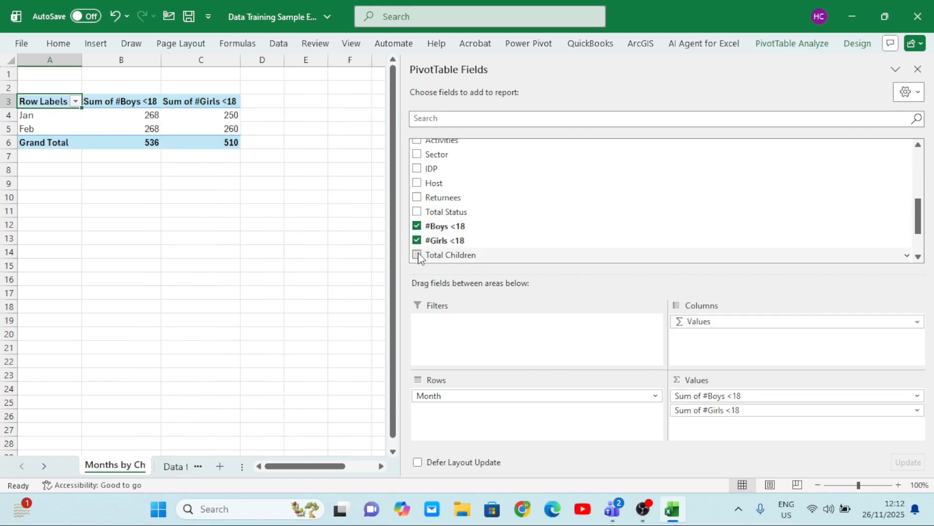
pyautogui.click(417, 255)
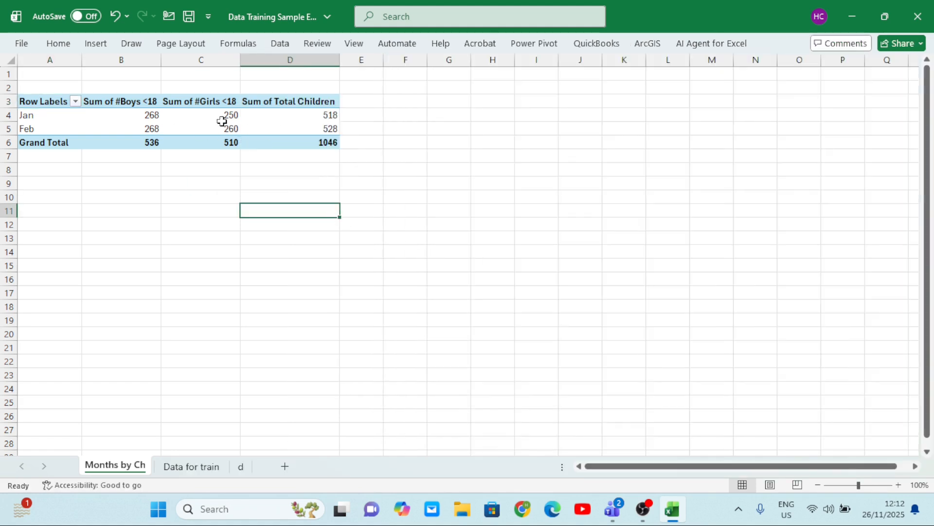
# Insert a 2-D clustered column PivotChart from the monthly children PivotTable
pyautogui.click(203, 121)
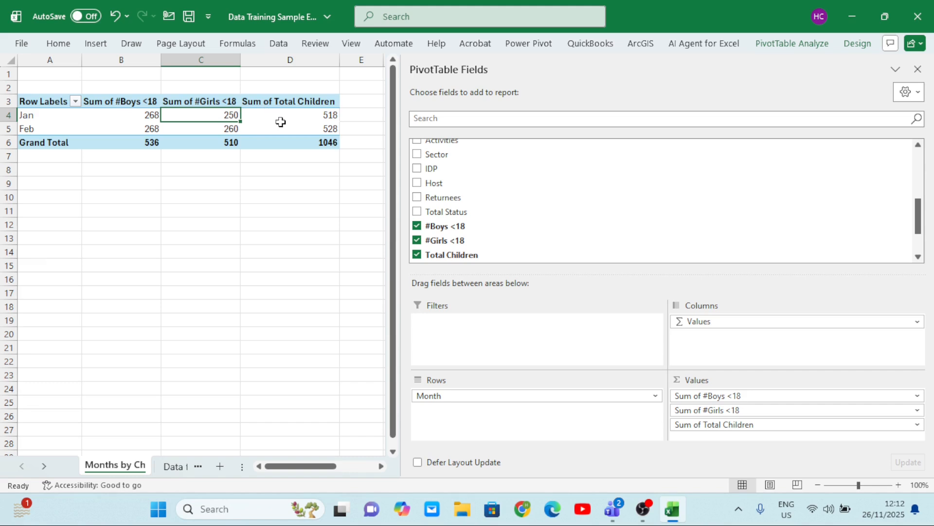
pyautogui.click(280, 126)
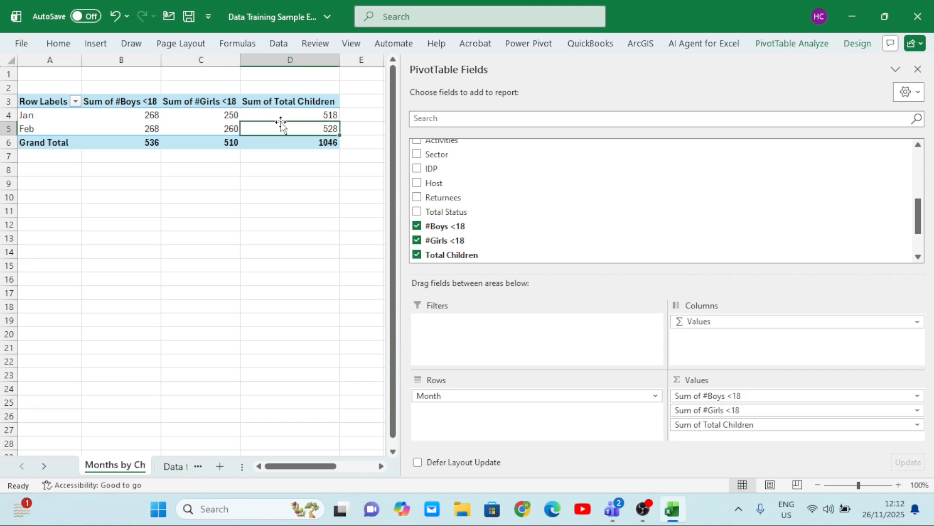
pyautogui.click(96, 44)
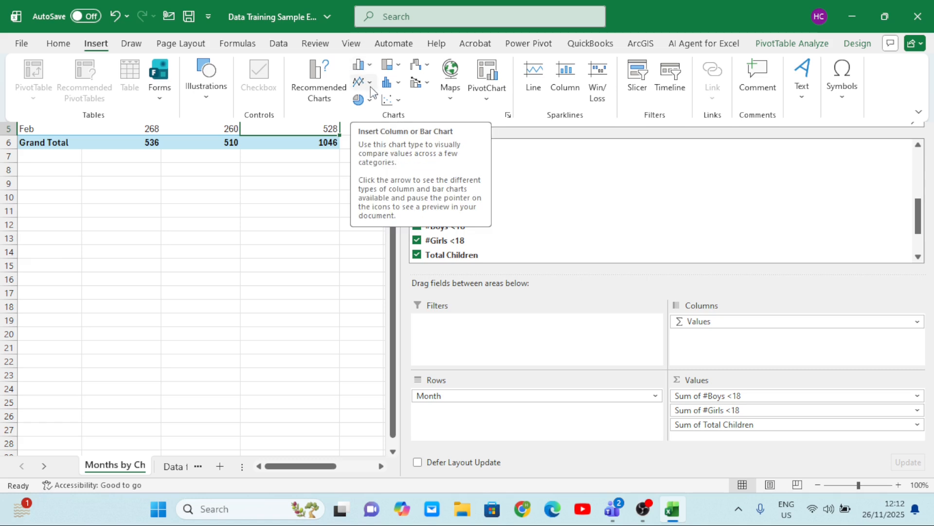
pyautogui.click(370, 67)
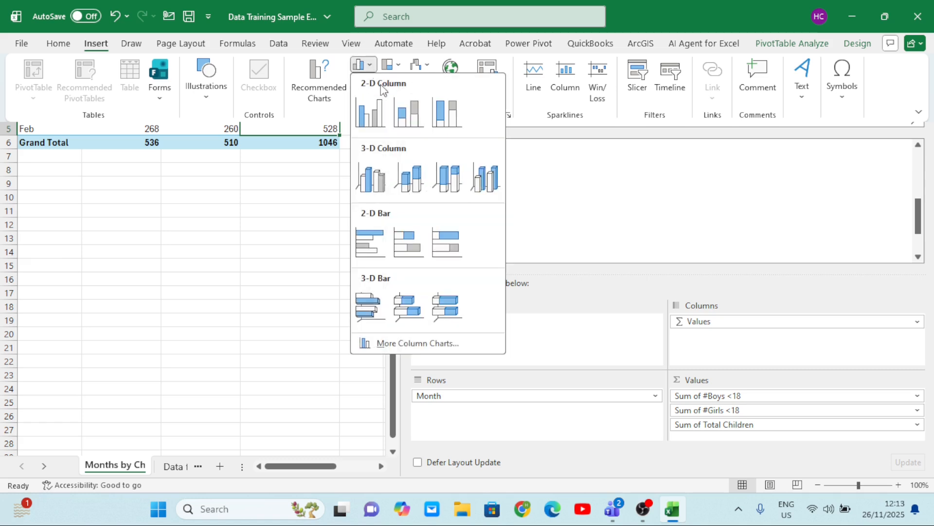
pyautogui.click(375, 121)
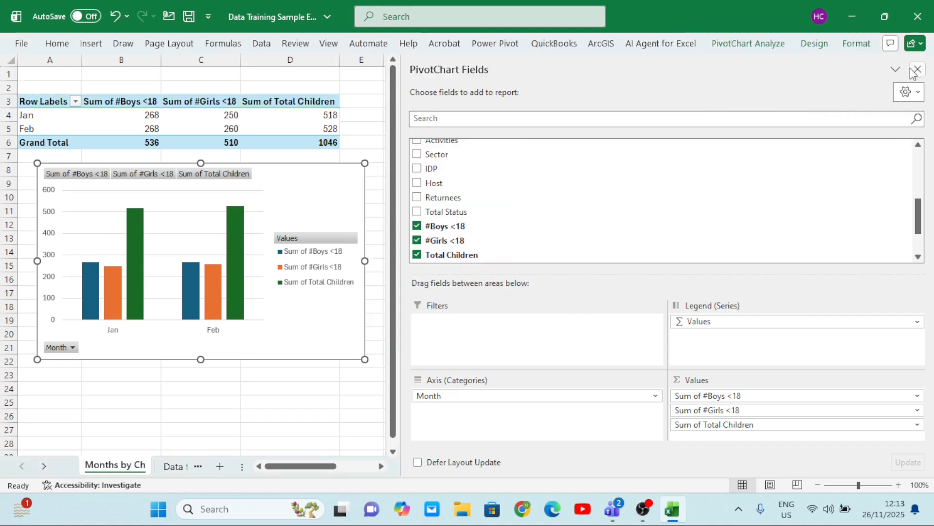
# Hide the PivotTable field list and move the chart to the right across columns D to J
pyautogui.rightClick(290, 126)
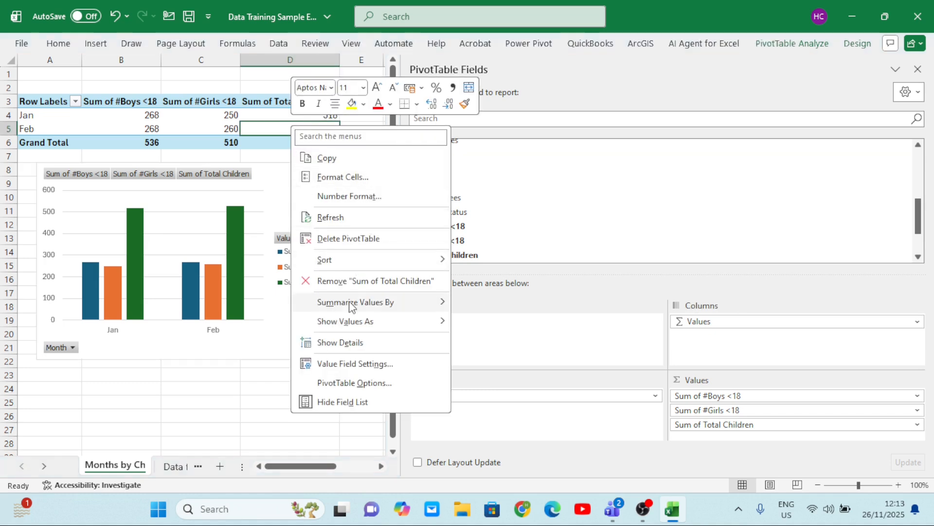
pyautogui.click(354, 401)
pyautogui.moveTo(314, 212); pyautogui.dragTo(579, 190)
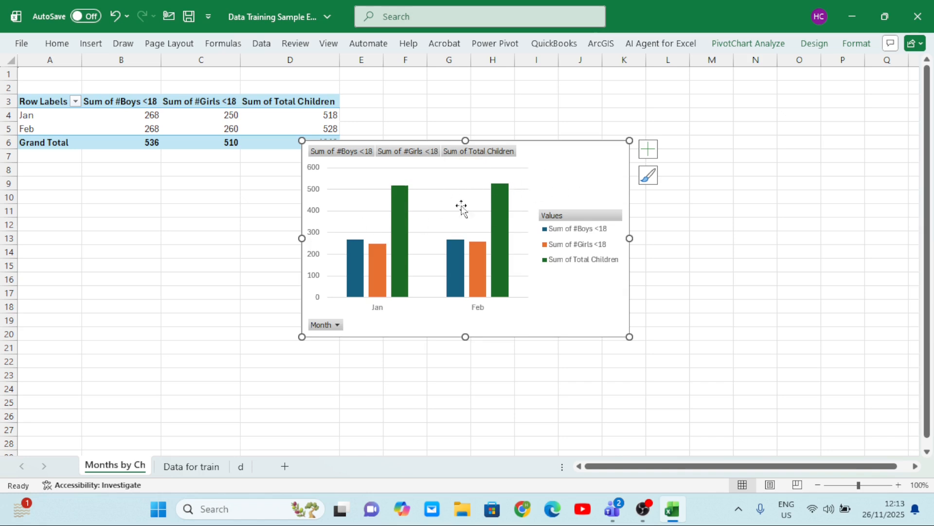
# Delete the chart's vertical value axis and hide all field buttons on the chart
pyautogui.moveTo(494, 220)
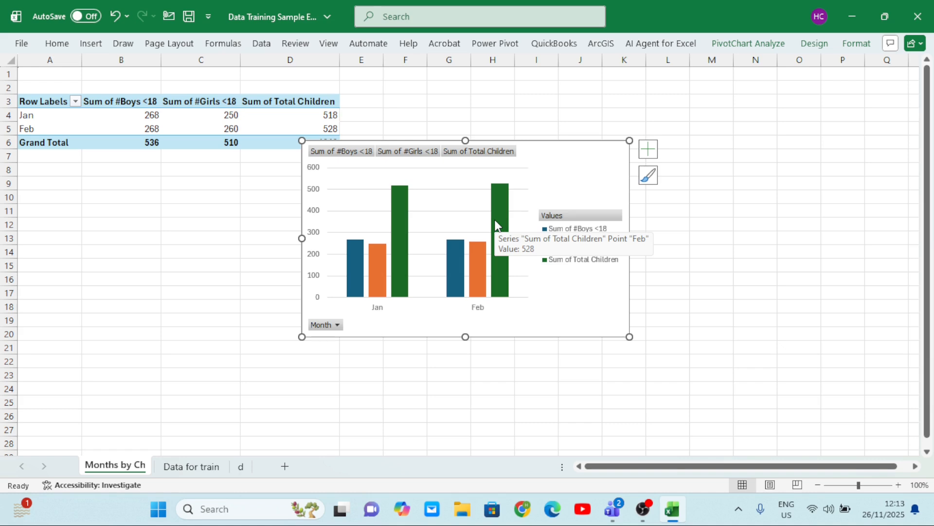
pyautogui.click(314, 172)
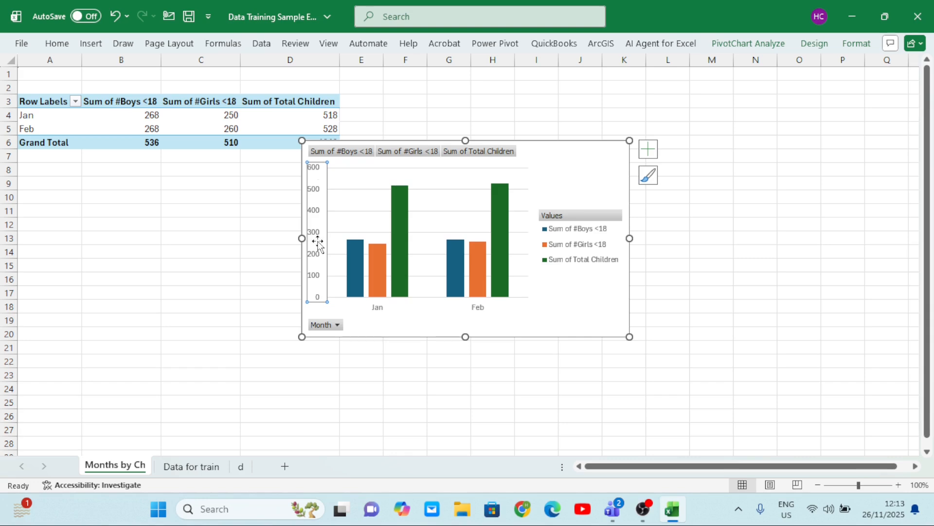
pyautogui.press('Delete')
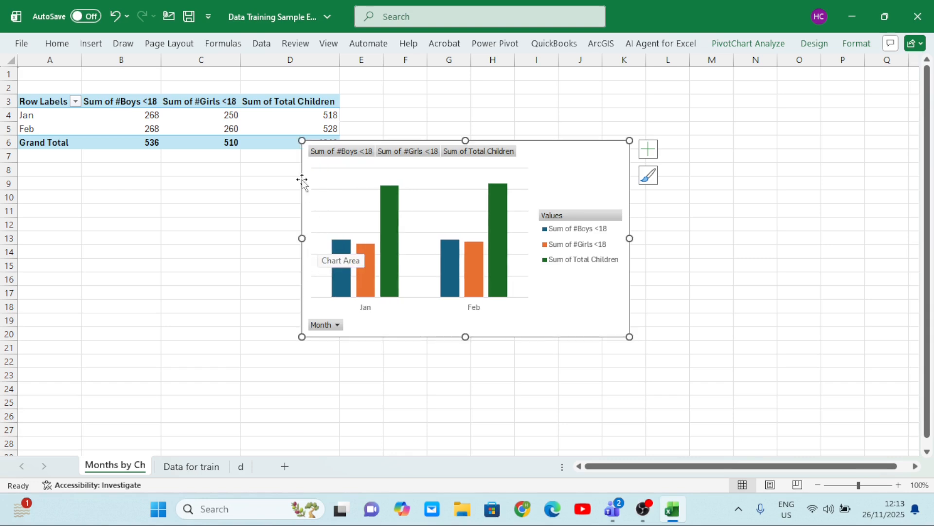
pyautogui.rightClick(320, 326)
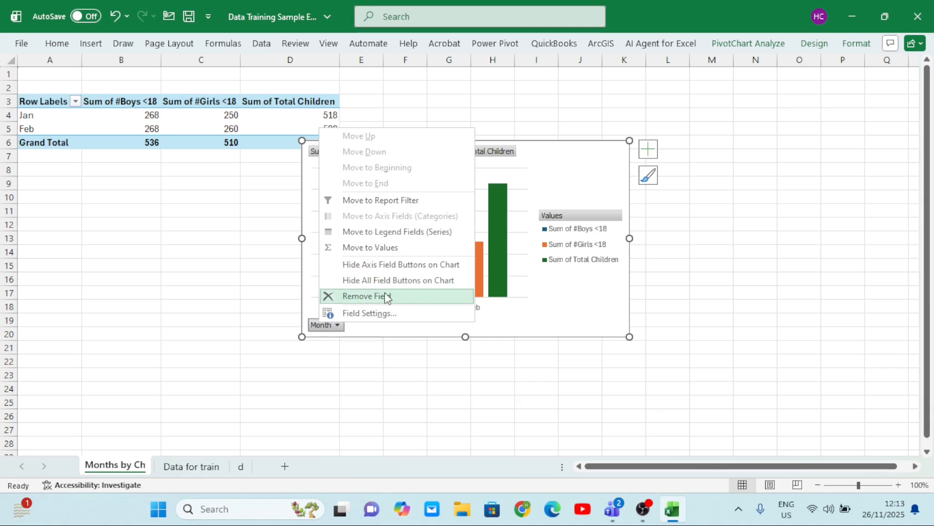
pyautogui.click(402, 281)
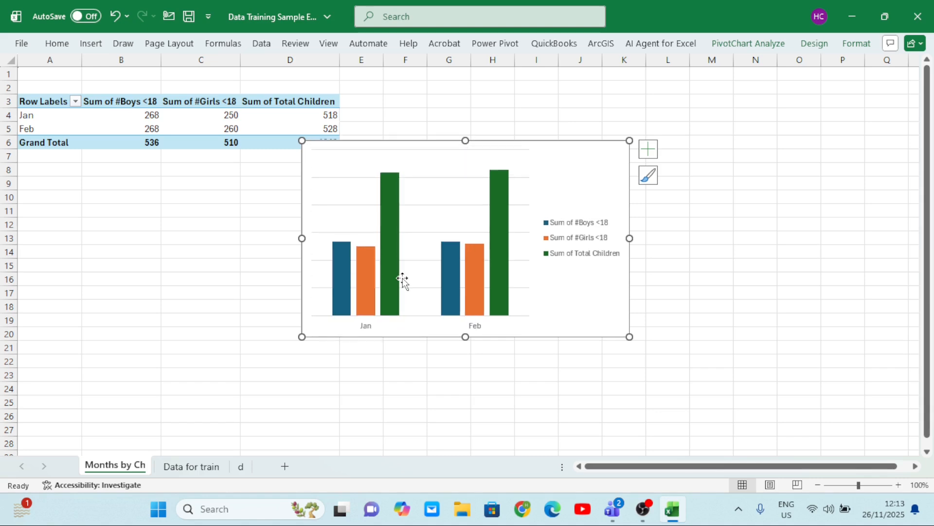
pyautogui.click(438, 182)
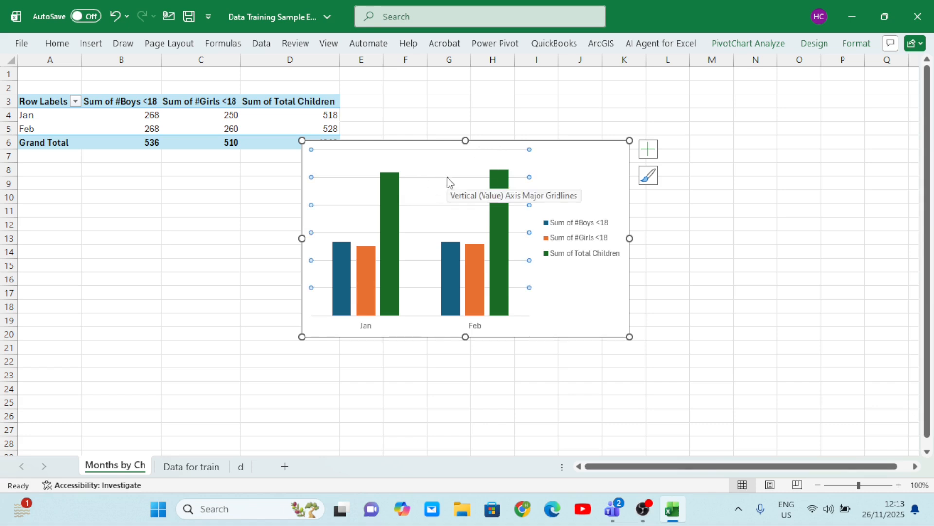
pyautogui.rightClick(448, 183)
pyautogui.click(485, 187)
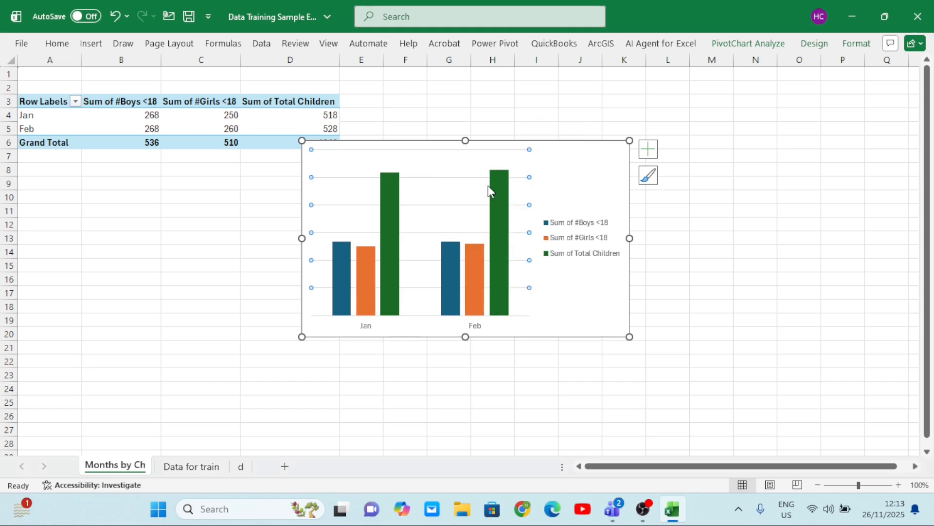
pyautogui.moveTo(440, 184); pyautogui.dragTo(306, 229)
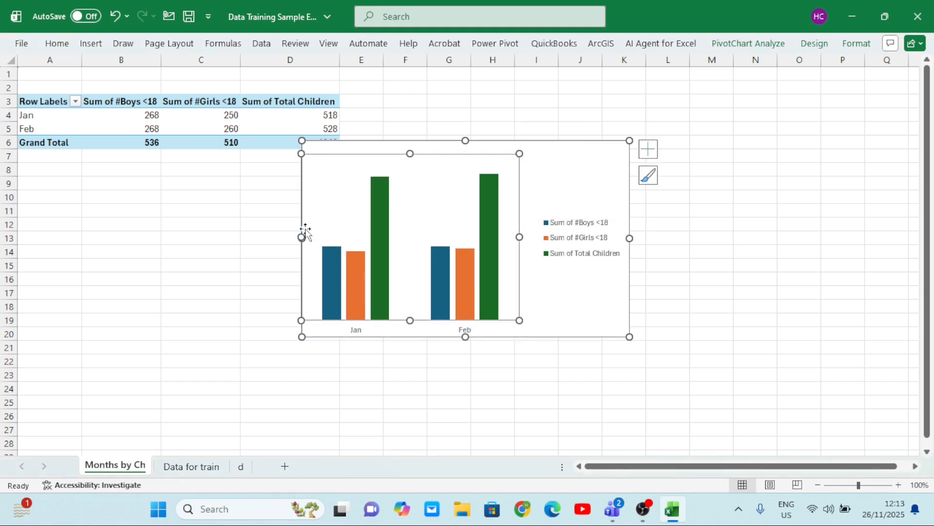
pyautogui.click(116, 19)
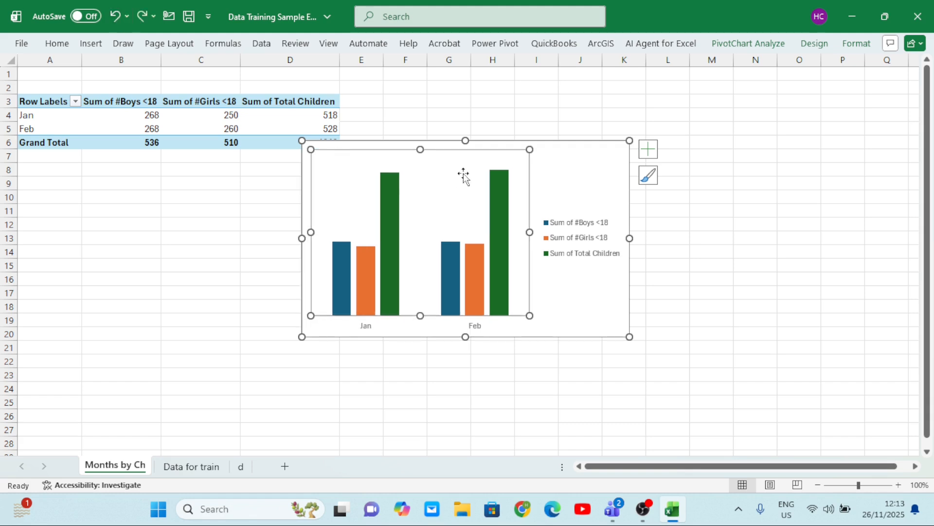
pyautogui.click(115, 16)
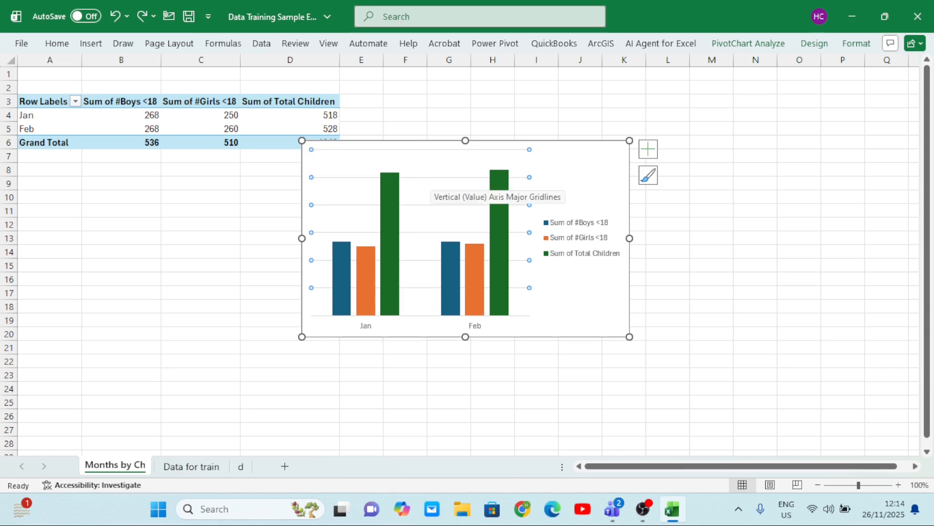
# Delete the chart's major horizontal gridlines and move the chart below the PivotTable
pyautogui.rightClick(432, 179)
pyautogui.click(465, 190)
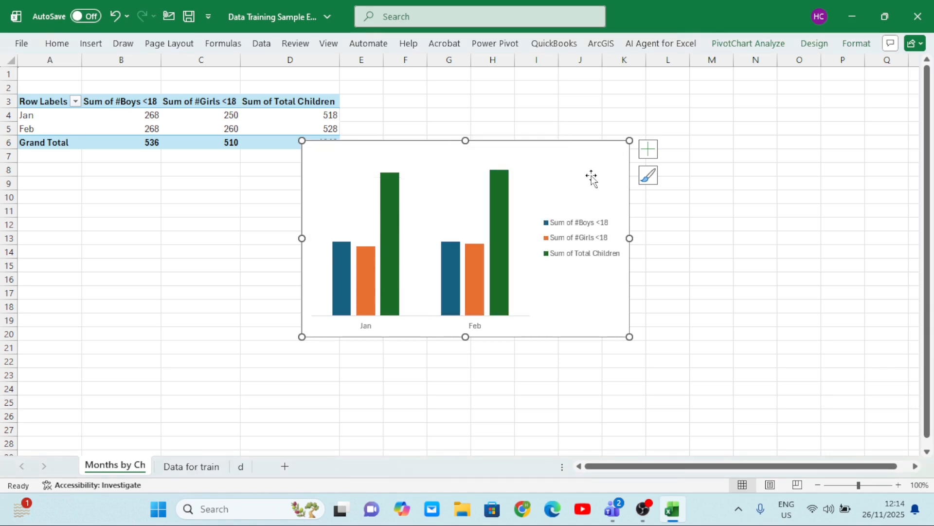
pyautogui.moveTo(592, 176); pyautogui.dragTo(480, 221)
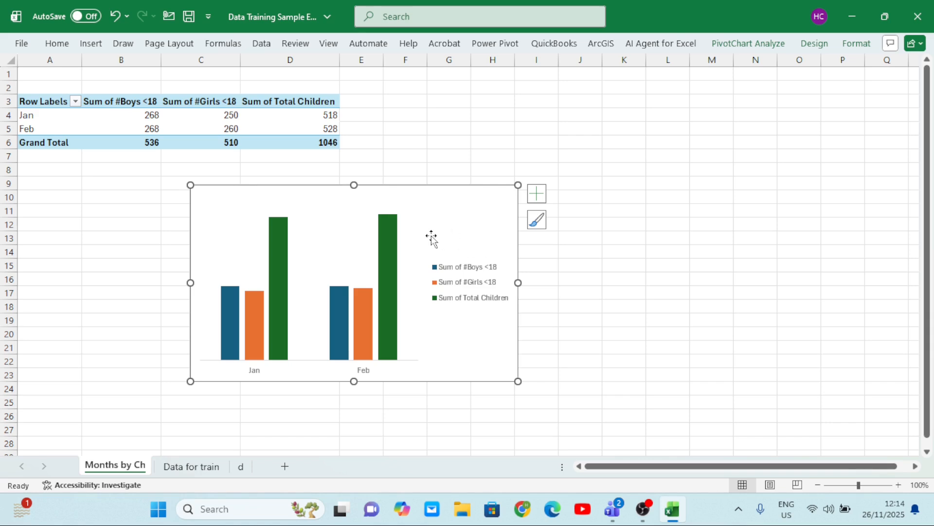
# Add data labels and a chart title to the column chart, keeping the legend
pyautogui.click(536, 199)
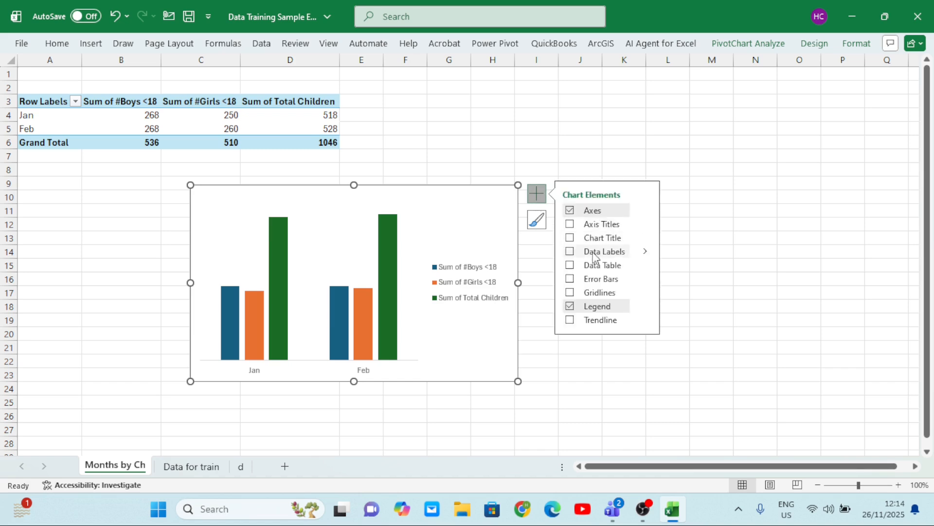
pyautogui.click(569, 252)
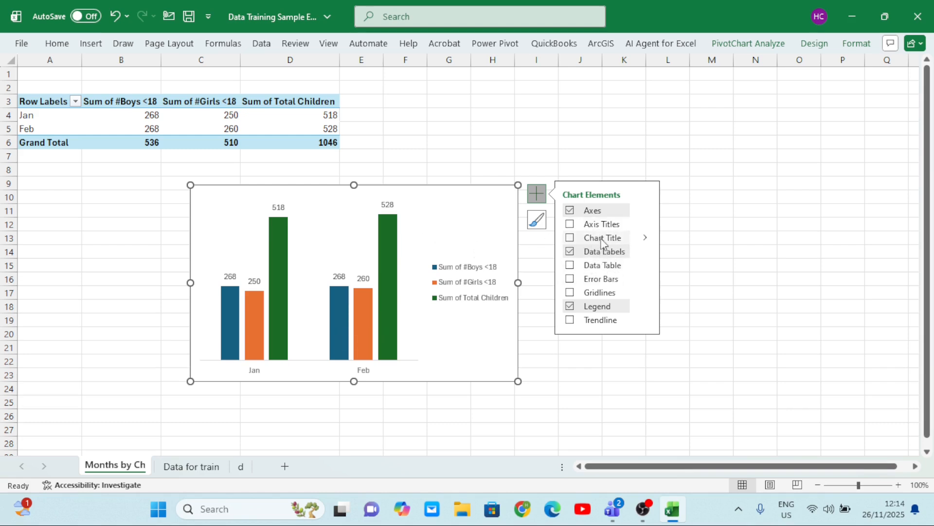
pyautogui.click(570, 238)
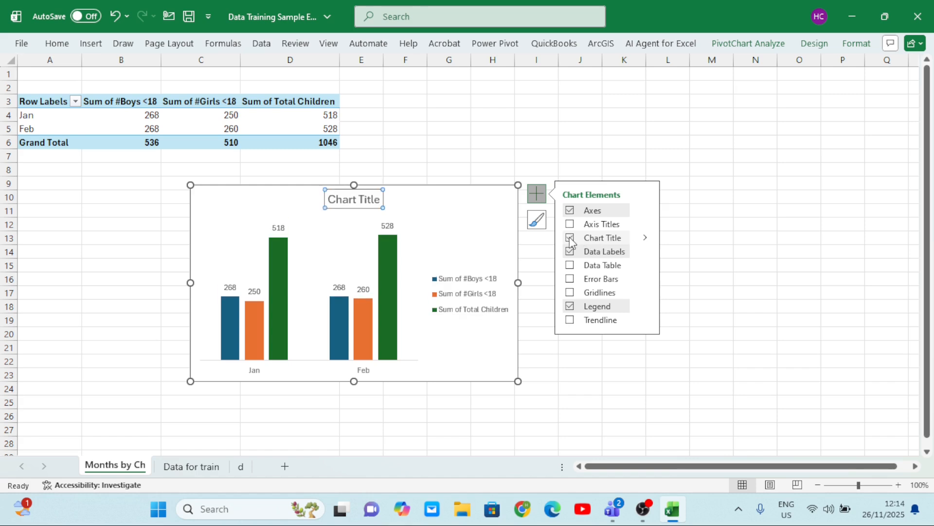
pyautogui.click(570, 307)
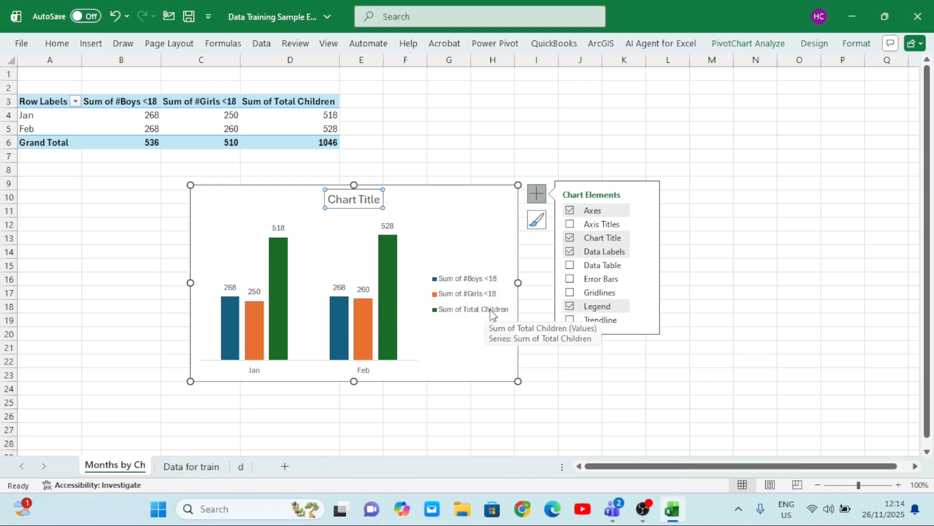
# Change the chart title text to Ch by Months
pyautogui.click(379, 201)
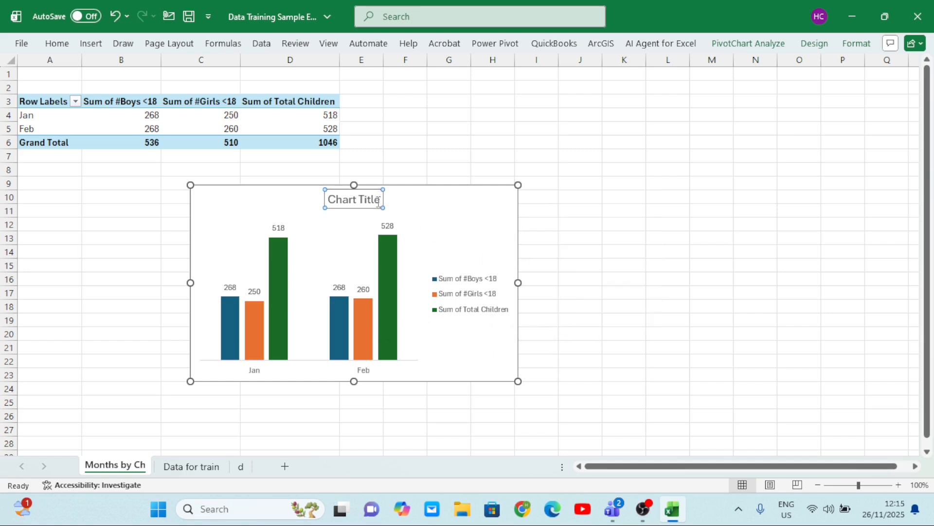
pyautogui.press('BackSpace')
pyautogui.press('BackSpace')
pyautogui.press('BackSpace')
pyautogui.press('BackSpace')
pyautogui.press('BackSpace')
pyautogui.press('BackSpace')
pyautogui.press('BackSpace')
pyautogui.press('BackSpace')
pyautogui.press('BackSpace')
pyautogui.press('BackSpace')
pyautogui.press('BackSpace')
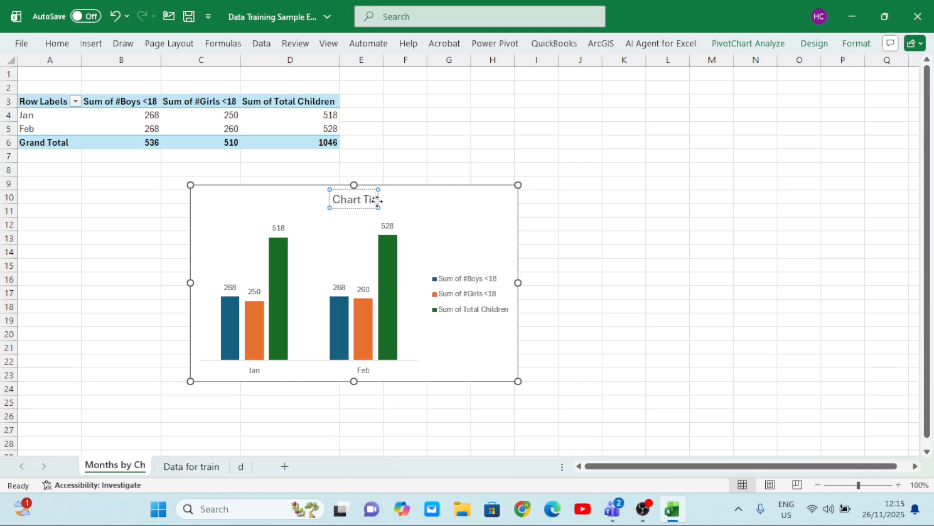
pyautogui.write('Ch by Months')
pyautogui.click(563, 222)
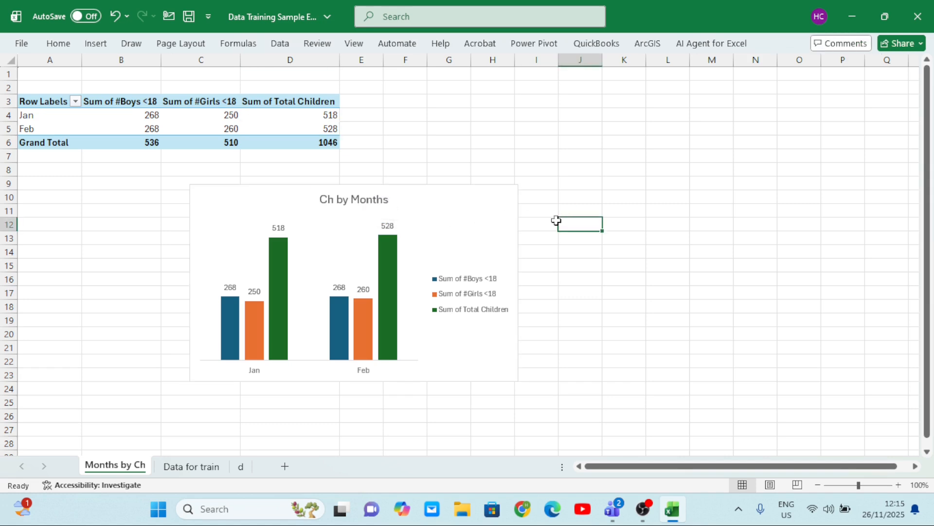
# Copy the Ch by Months chart and paste it onto sheet d
pyautogui.click(450, 221)
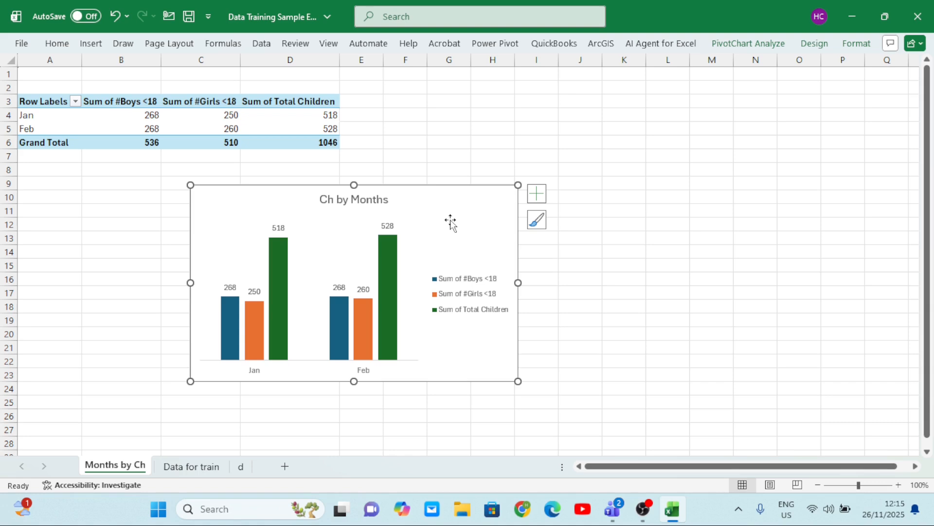
pyautogui.rightClick(450, 223)
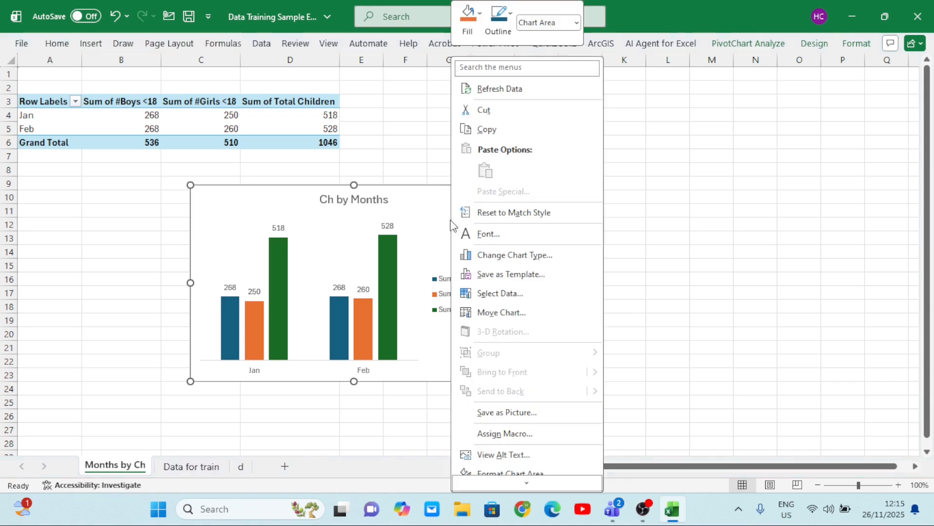
pyautogui.click(515, 128)
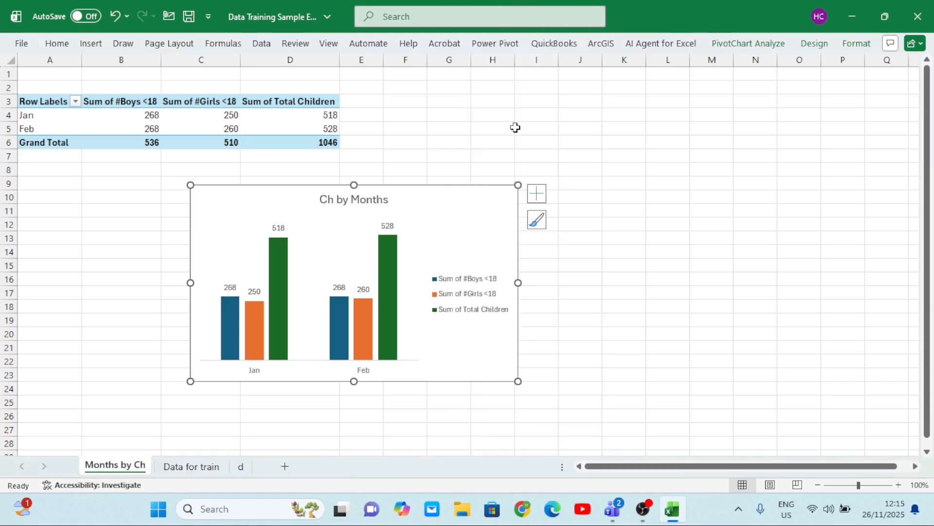
pyautogui.click(192, 470)
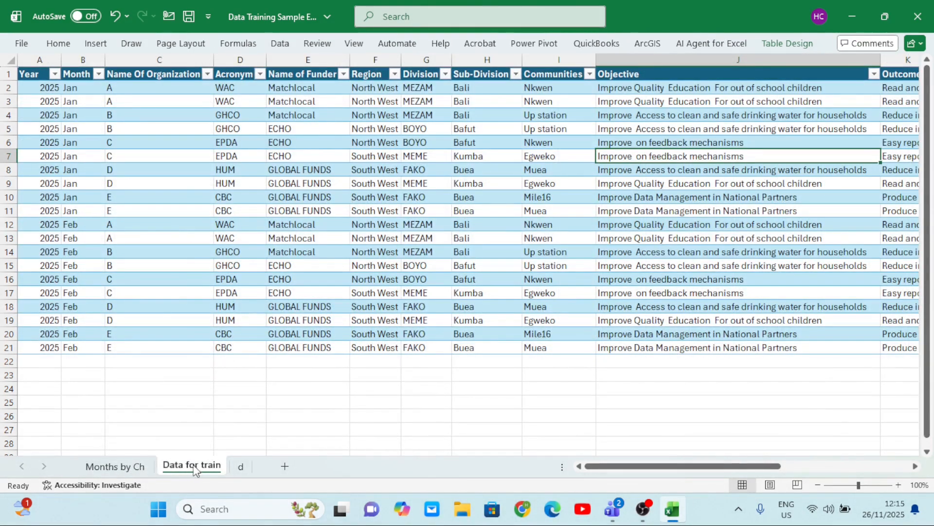
pyautogui.click(241, 466)
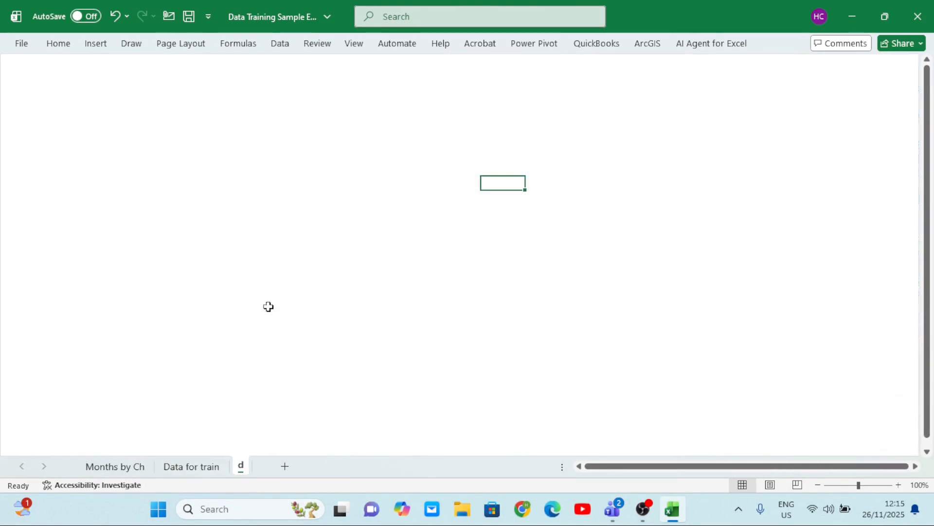
pyautogui.click(153, 146)
pyautogui.hotkey('ctrl', 'v')
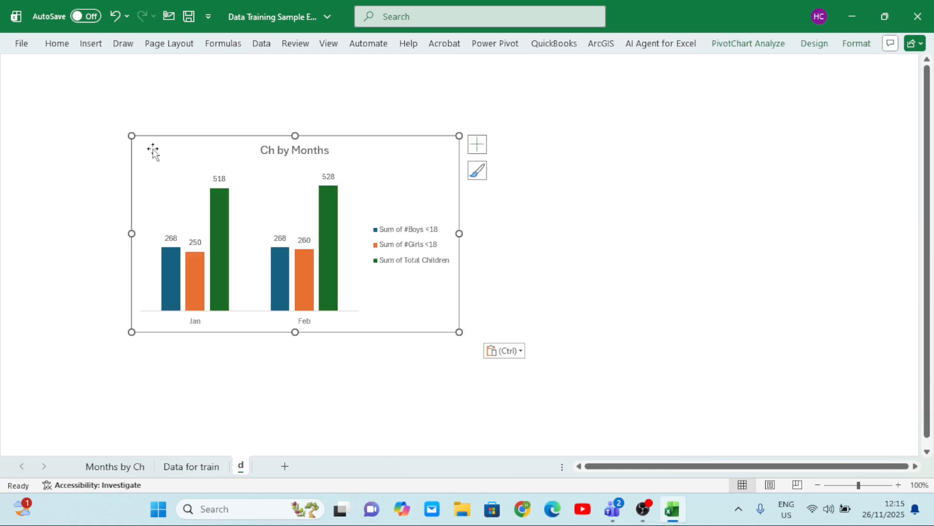
# Move the pasted chart toward the left edge of sheet d and reduce its height and width slightly
pyautogui.moveTo(377, 183); pyautogui.dragTo(284, 175)
pyautogui.moveTo(201, 128); pyautogui.dragTo(201, 158)
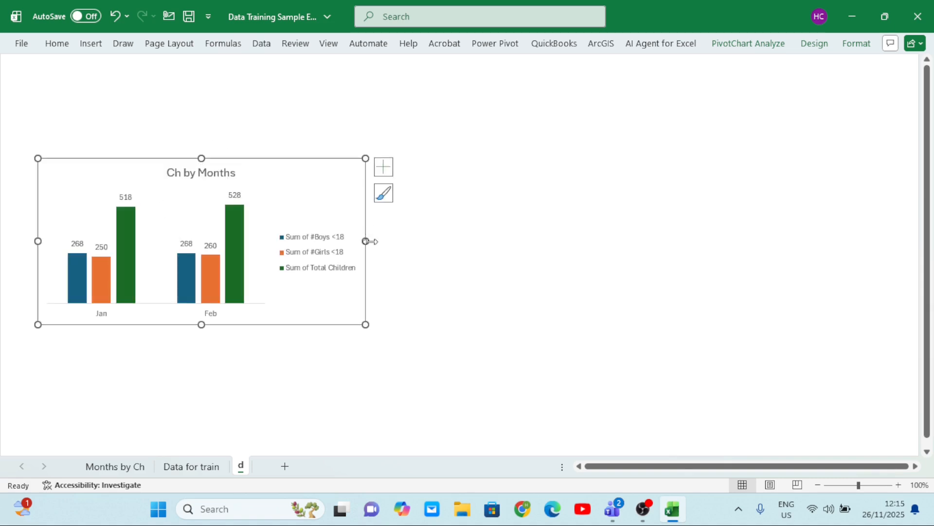
pyautogui.moveTo(368, 242); pyautogui.dragTo(341, 247)
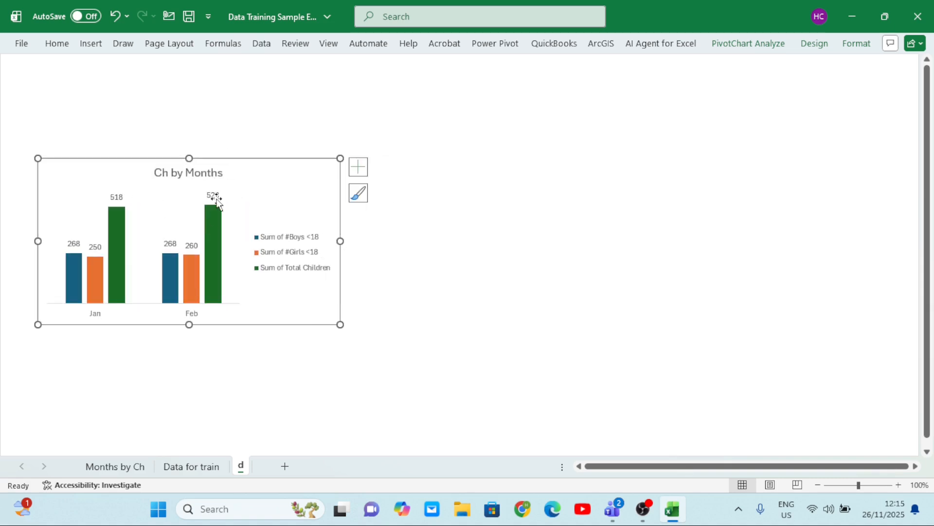
# Hide the Months by Ch sheet and return to sheet d
pyautogui.click(180, 467)
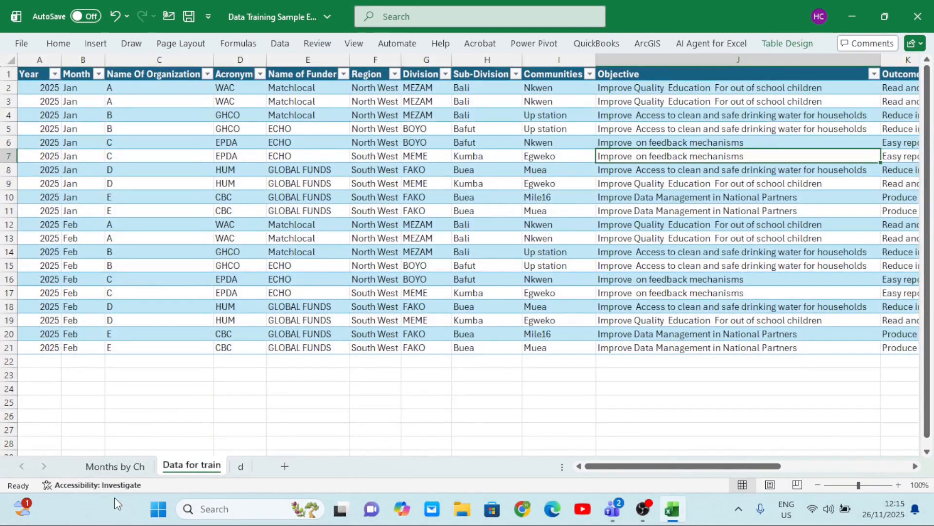
pyautogui.click(113, 469)
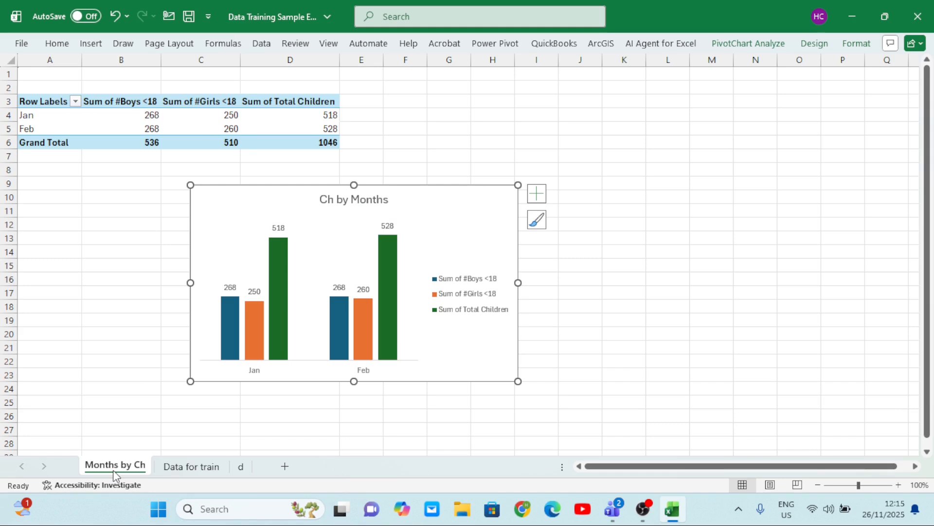
pyautogui.rightClick(112, 470)
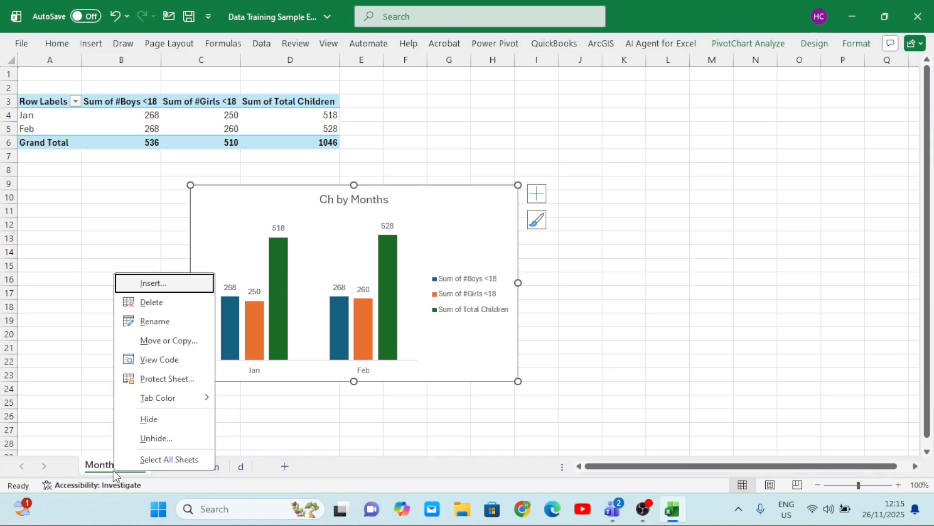
pyautogui.click(151, 421)
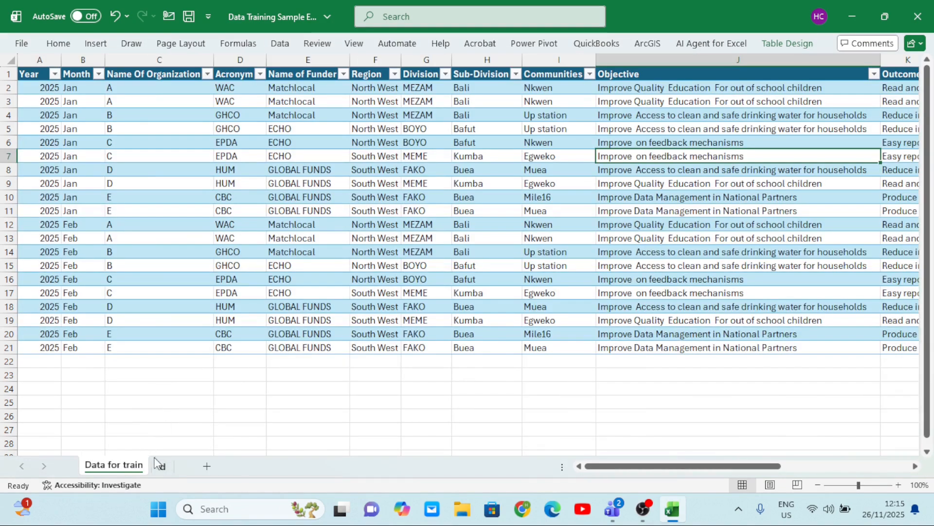
pyautogui.click(161, 465)
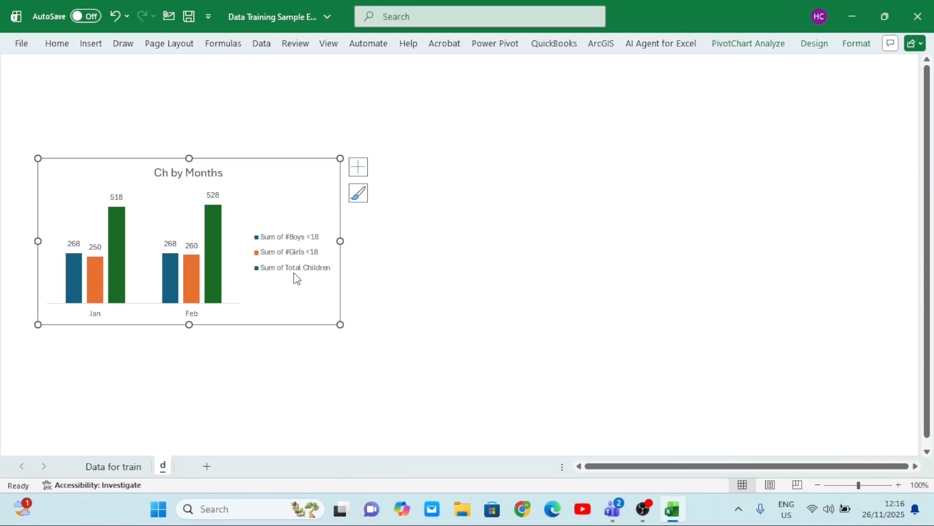
# Create a PivotTable on a new worksheet from Table1 on the Data for train sheet
pyautogui.click(112, 468)
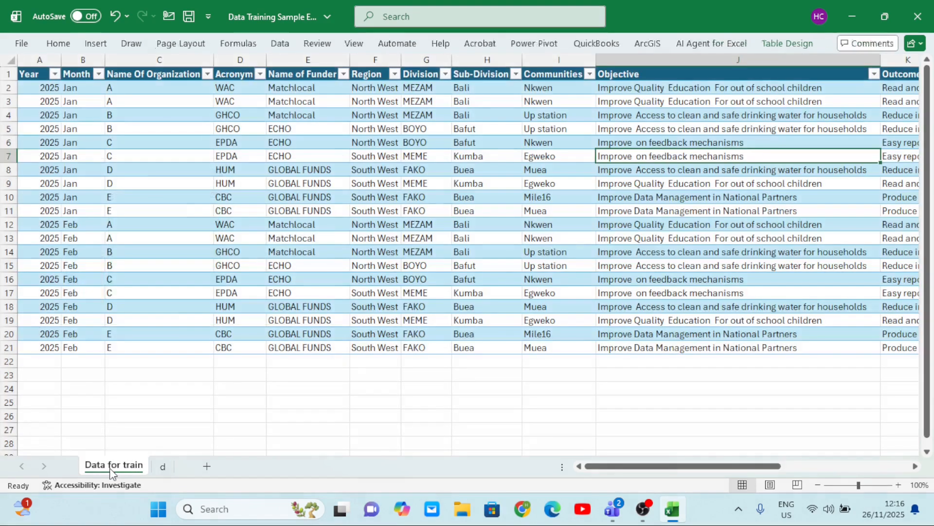
pyautogui.click(293, 210)
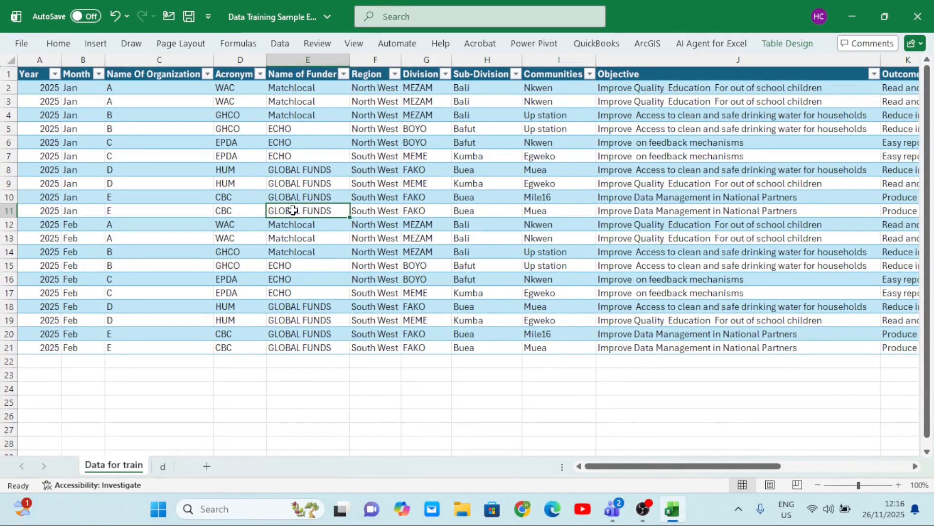
pyautogui.click(448, 223)
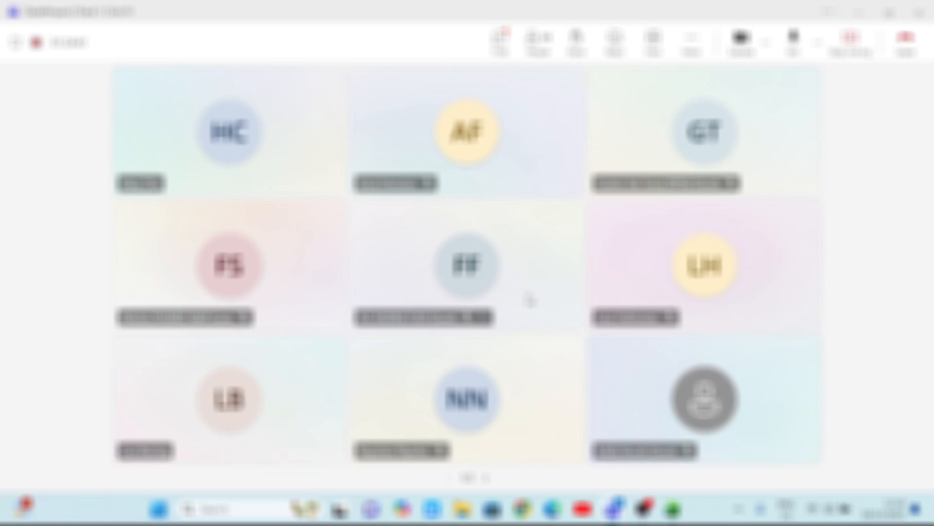
pyautogui.moveTo(673, 508)
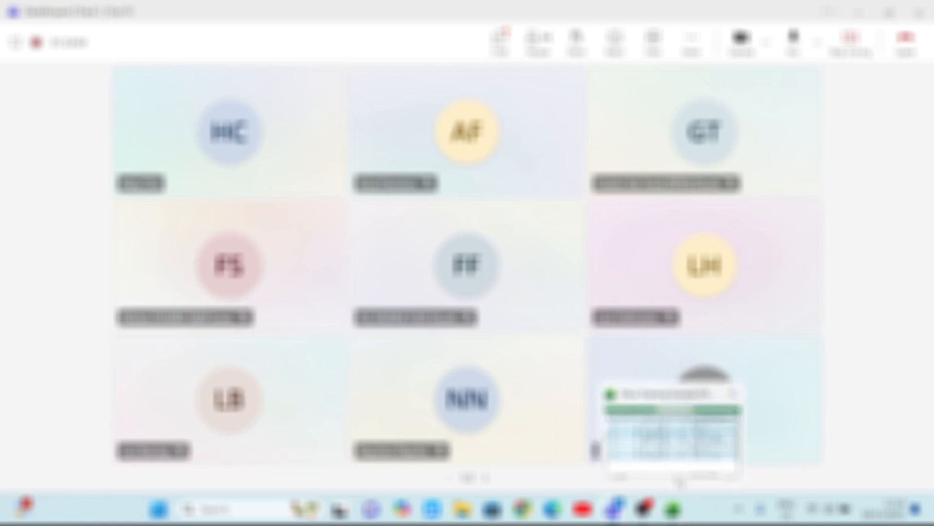
pyautogui.click(674, 468)
pyautogui.click(294, 225)
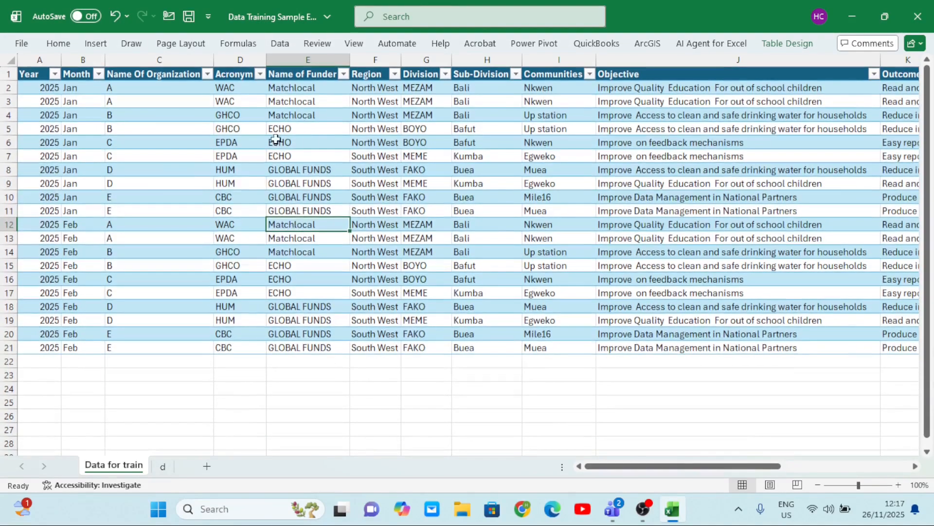
pyautogui.click(323, 141)
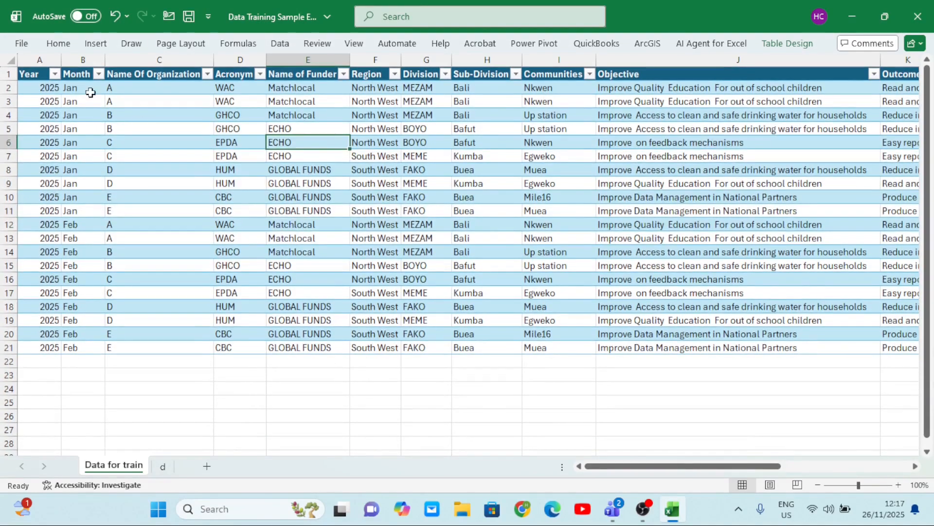
pyautogui.click(95, 44)
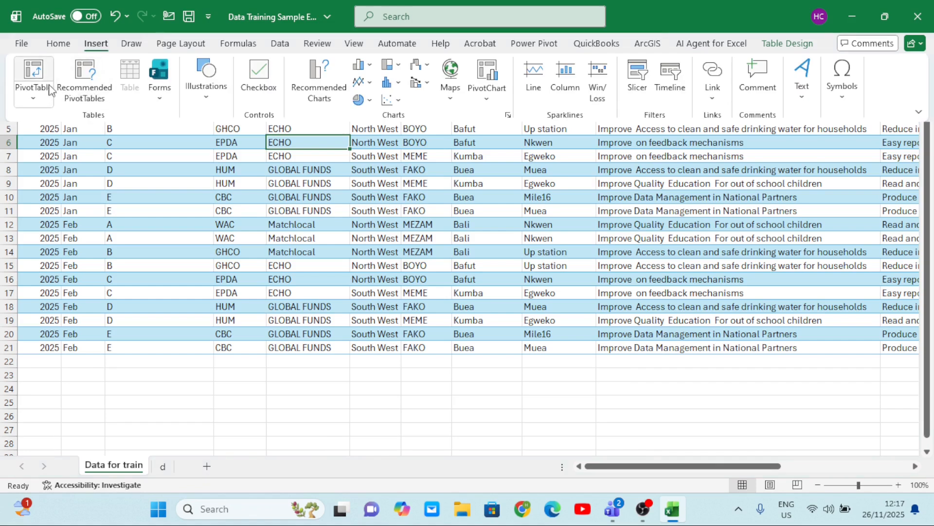
pyautogui.click(34, 78)
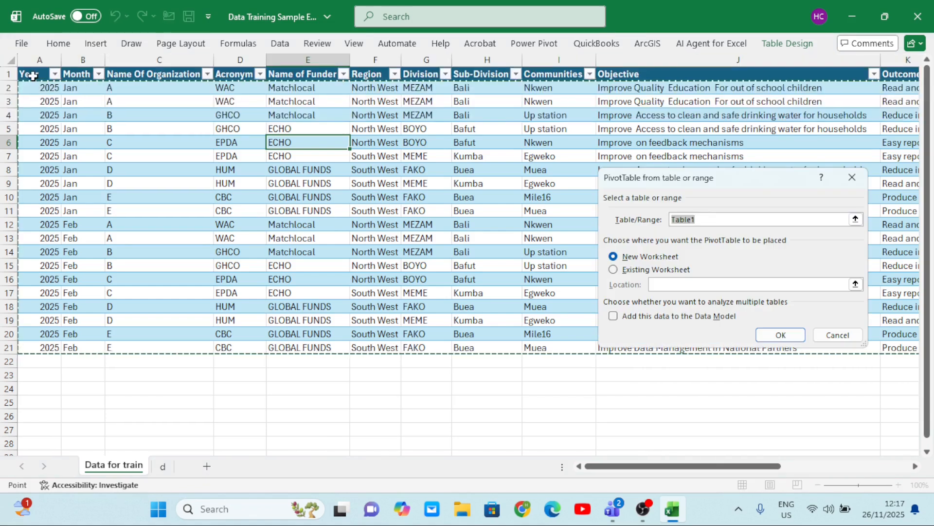
pyautogui.click(777, 336)
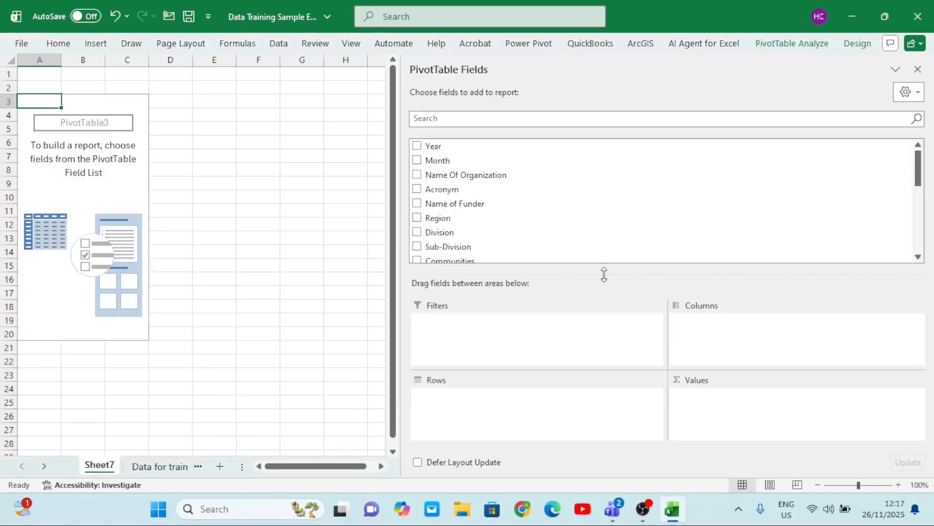
# Rename the new PivotTable sheet as Regions by chil
pyautogui.doubleClick(111, 473)
pyautogui.write('rE')
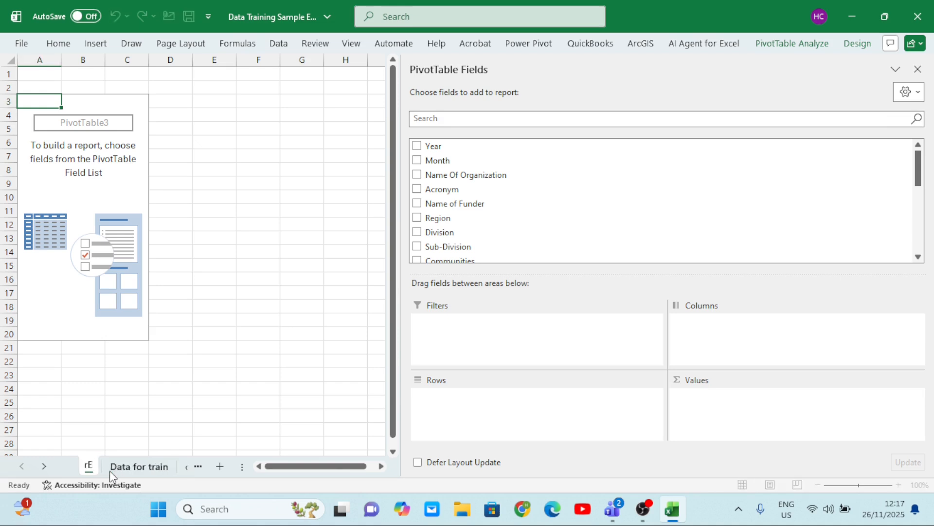
pyautogui.press('BackSpace')
pyautogui.press('BackSpace')
pyautogui.write('rE')
pyautogui.press('BackSpace')
pyautogui.press('BackSpace')
pyautogui.write('Regio')
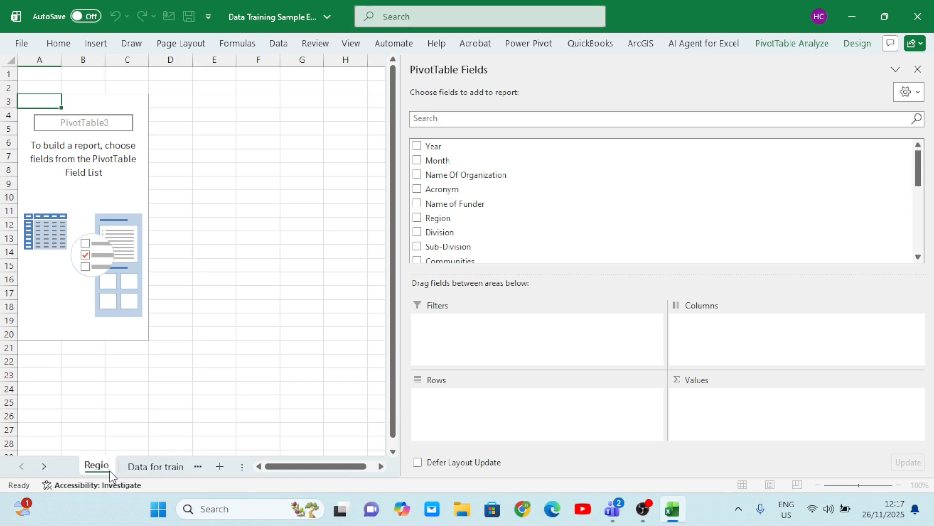
pyautogui.write('ns by')
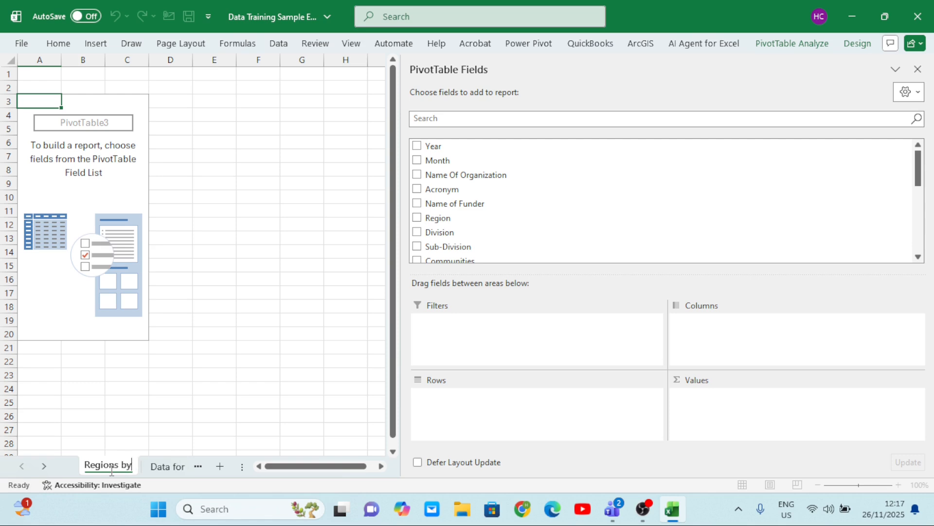
pyautogui.write(' chil')
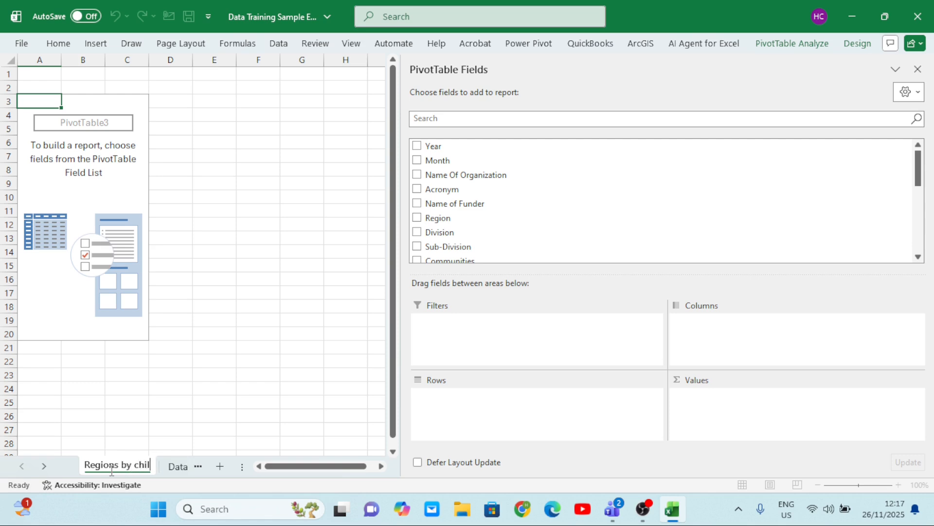
pyautogui.click(203, 377)
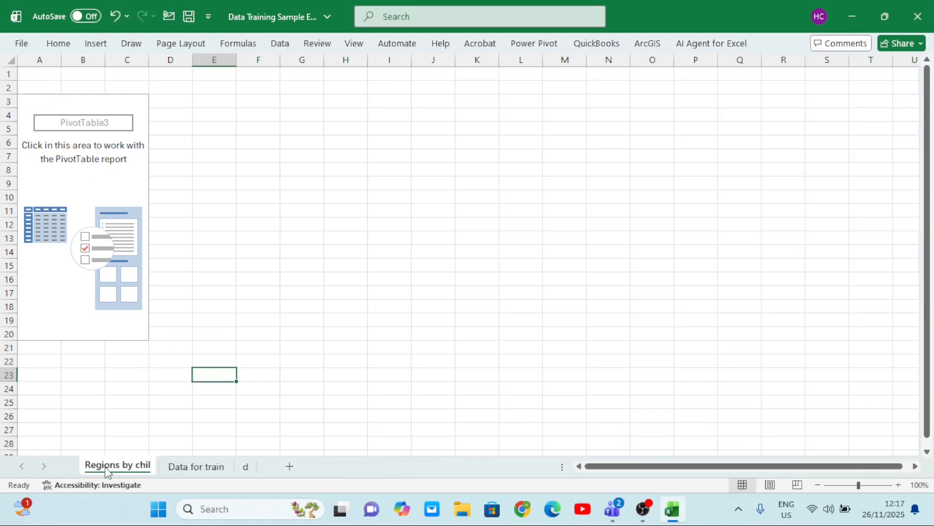
# Set Region as the PivotTable's rows with sums of Total Children and Total Status as values, then hide the field list
pyautogui.click(80, 268)
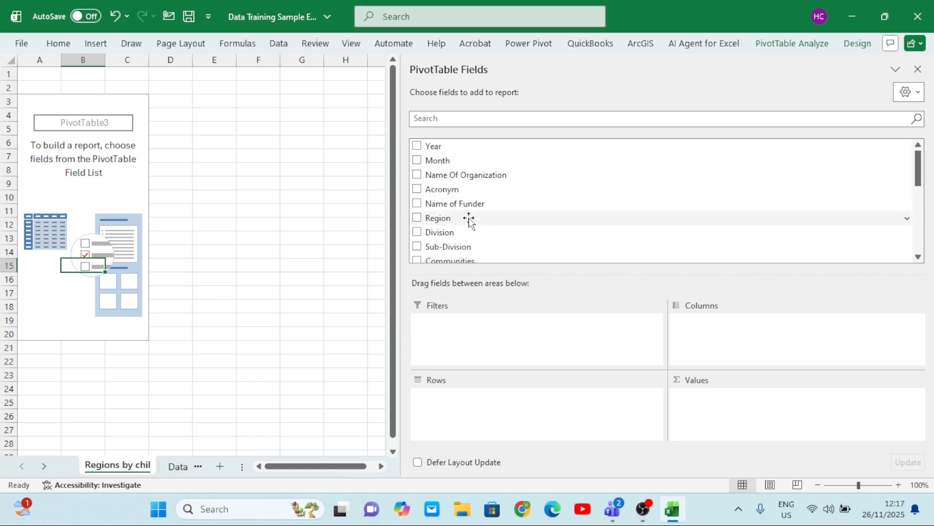
pyautogui.click(417, 217)
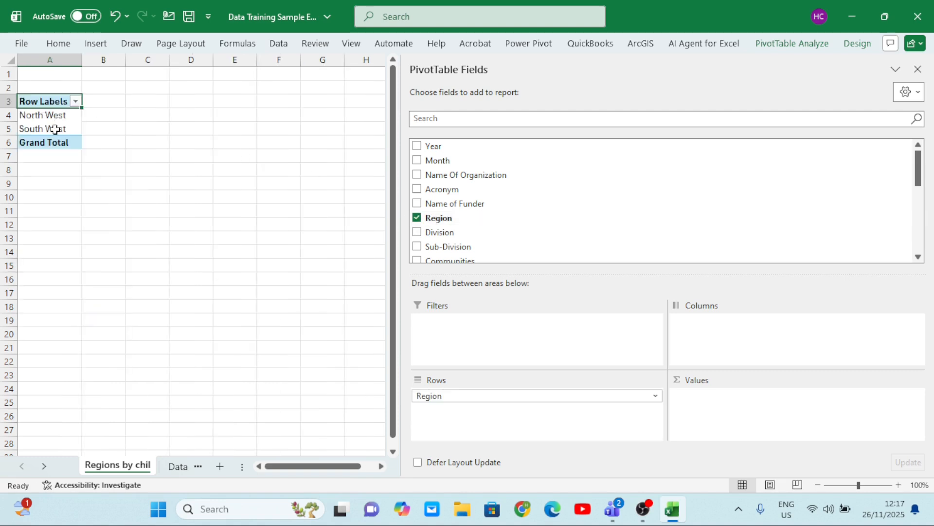
pyautogui.scroll(-5, 513, 253)
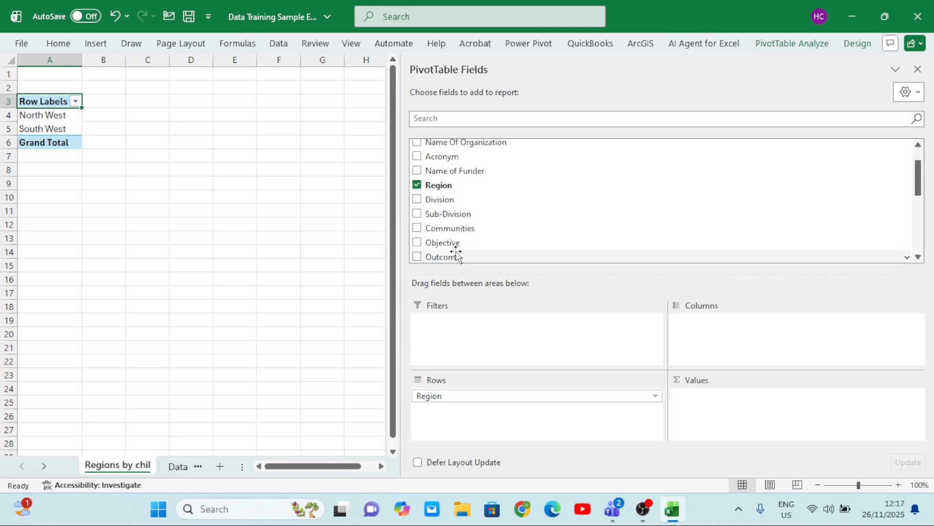
pyautogui.scroll(-2, 456, 252)
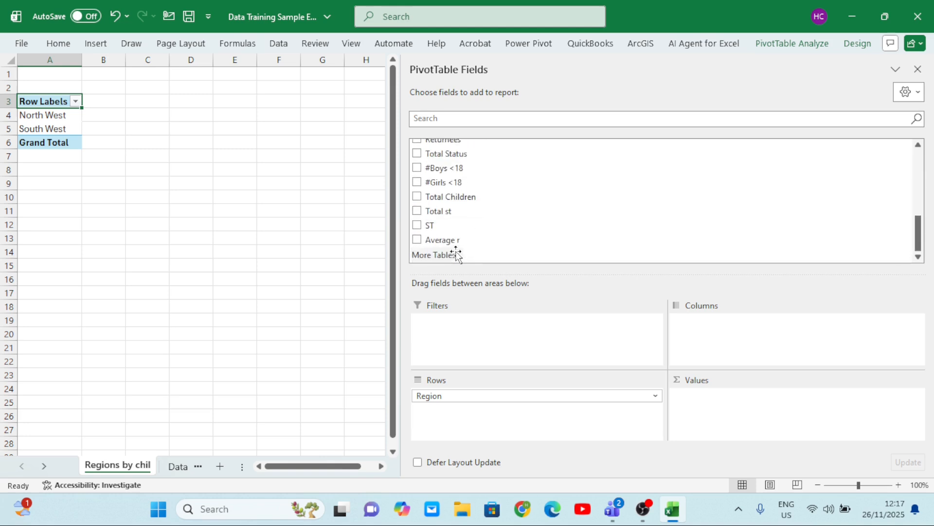
pyautogui.click(417, 197)
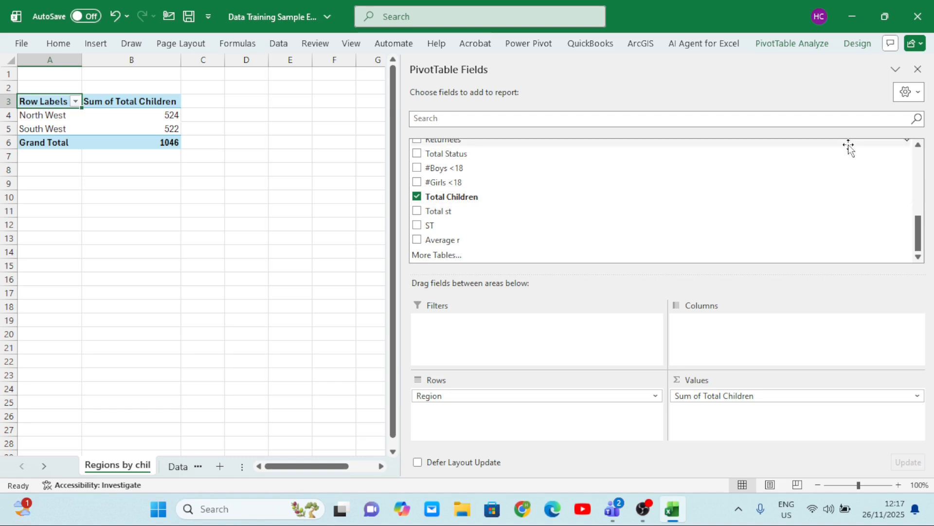
pyautogui.click(919, 145)
pyautogui.click(918, 144)
pyautogui.click(918, 145)
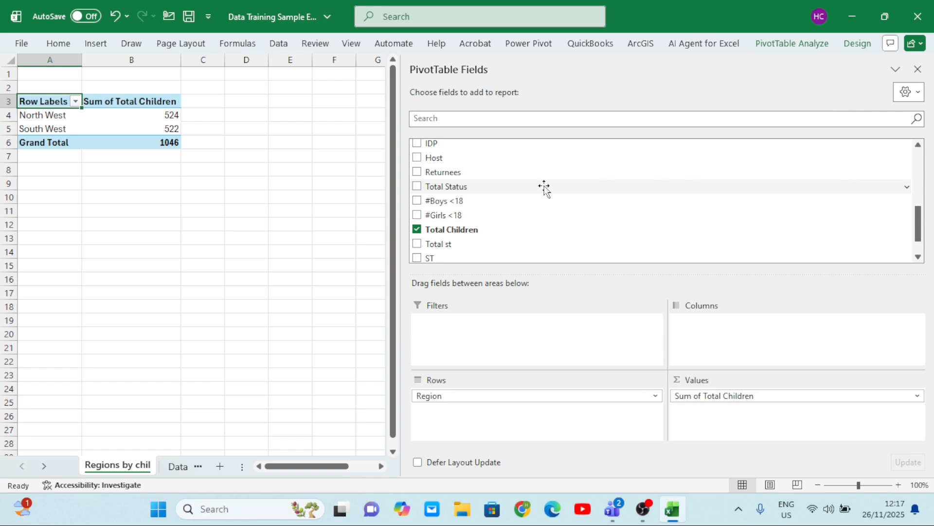
pyautogui.click(416, 187)
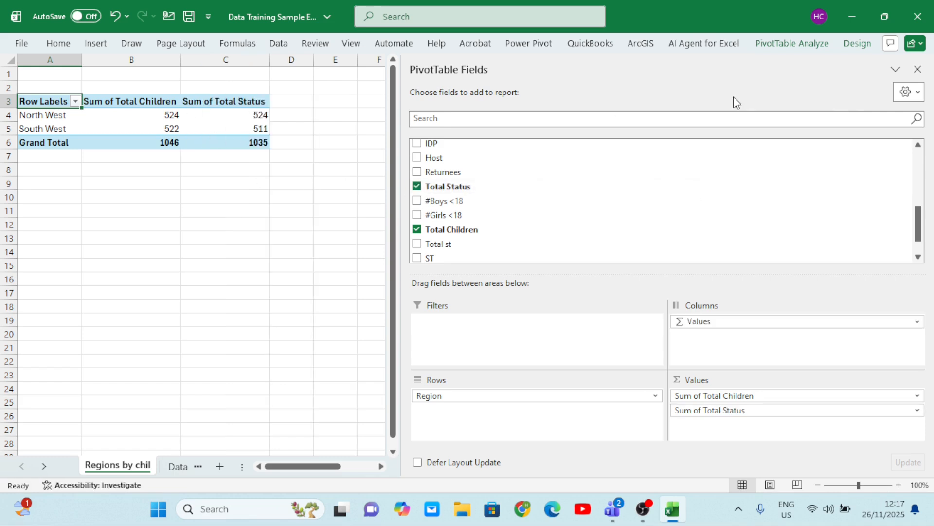
pyautogui.rightClick(222, 124)
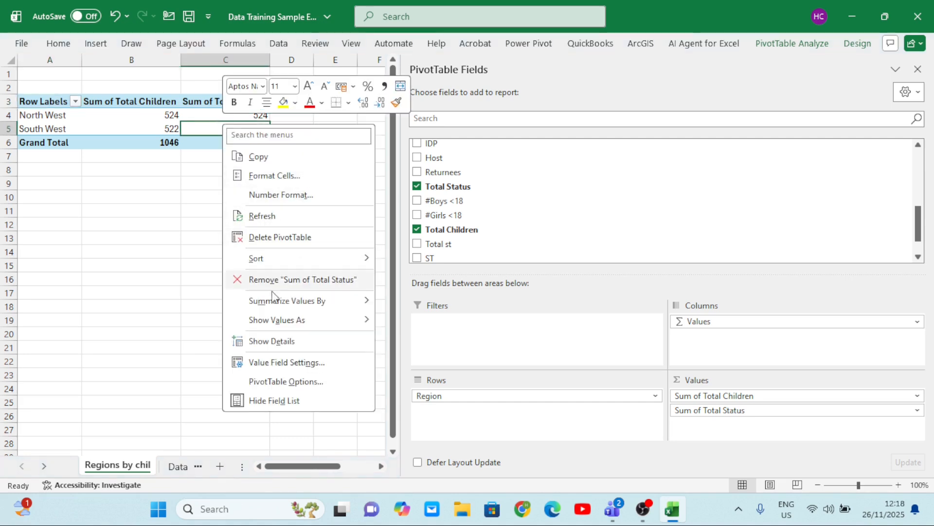
pyautogui.click(298, 406)
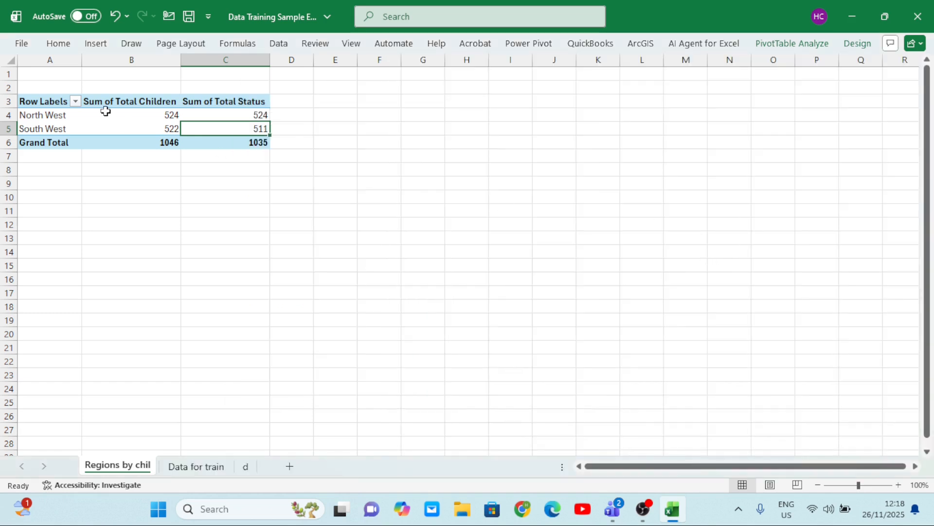
# Insert a 2-D pie PivotChart from the region PivotTable
pyautogui.click(116, 125)
pyautogui.click(199, 117)
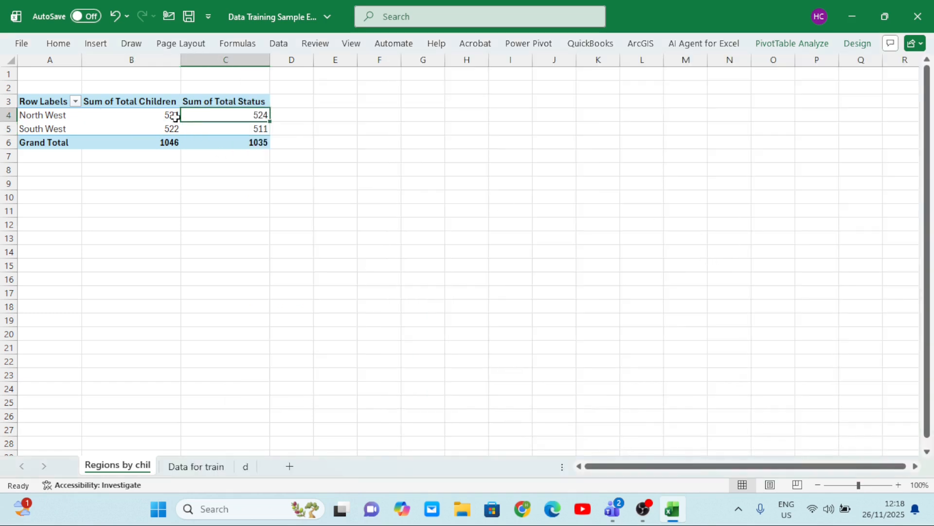
pyautogui.click(125, 126)
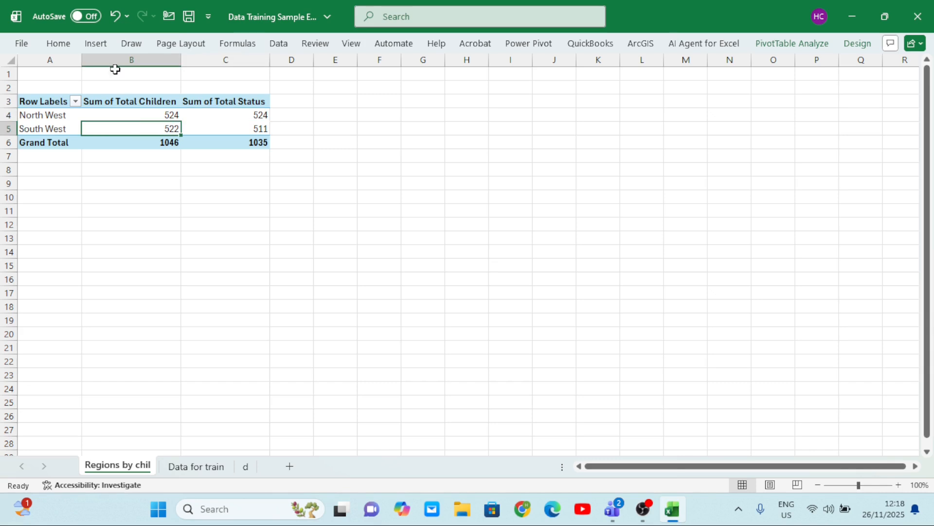
pyautogui.click(106, 45)
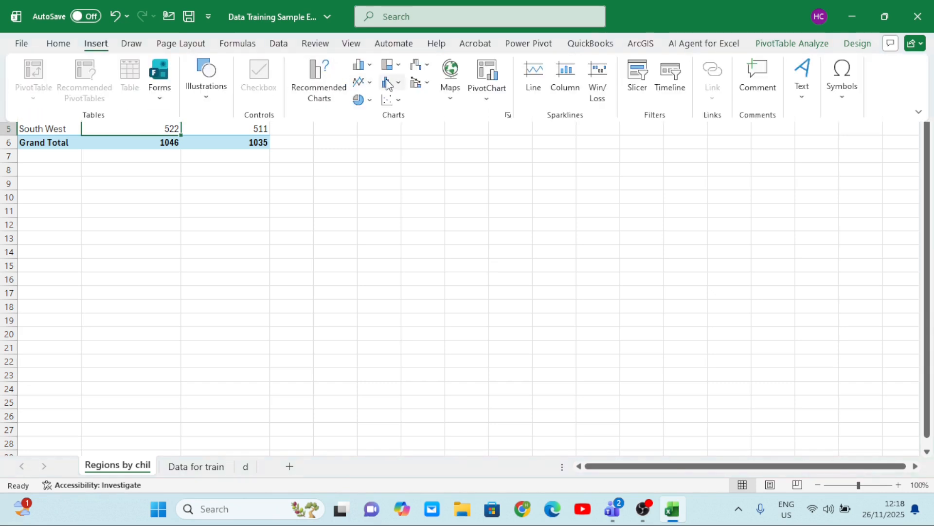
pyautogui.click(371, 102)
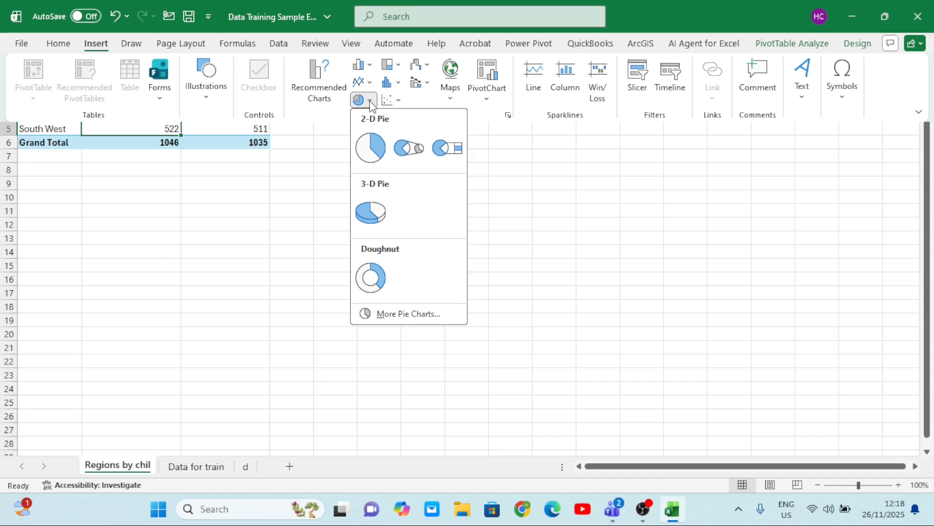
pyautogui.click(375, 143)
# Move the pie chart to just below the PivotTable and hide all its field buttons
pyautogui.moveTo(555, 200); pyautogui.dragTo(451, 219)
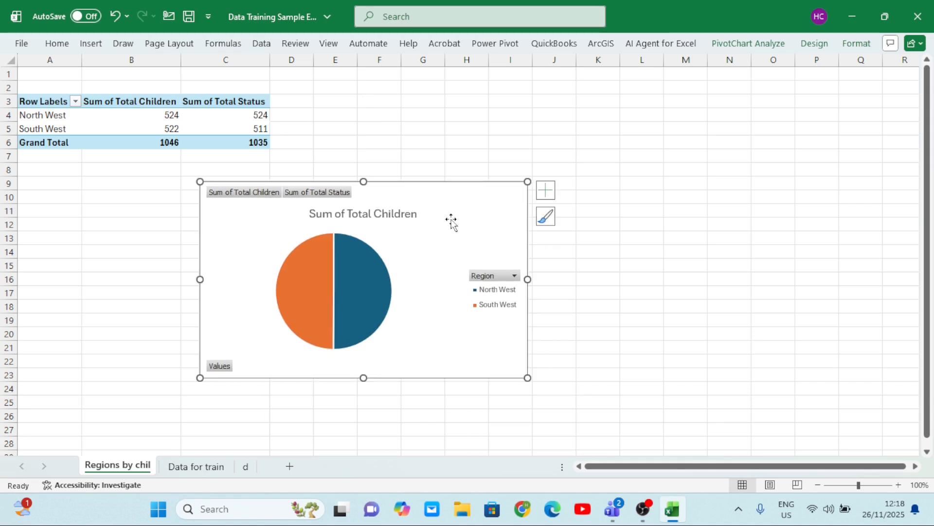
pyautogui.rightClick(224, 372)
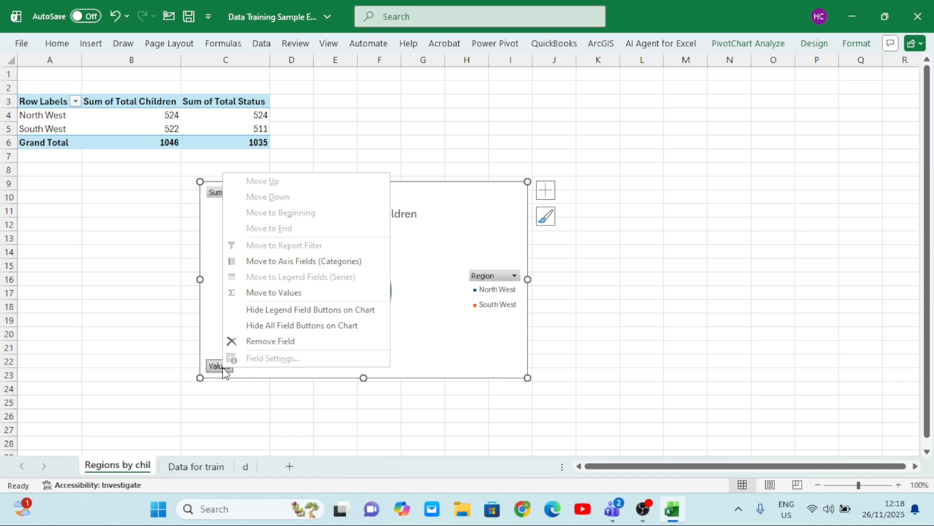
pyautogui.click(290, 325)
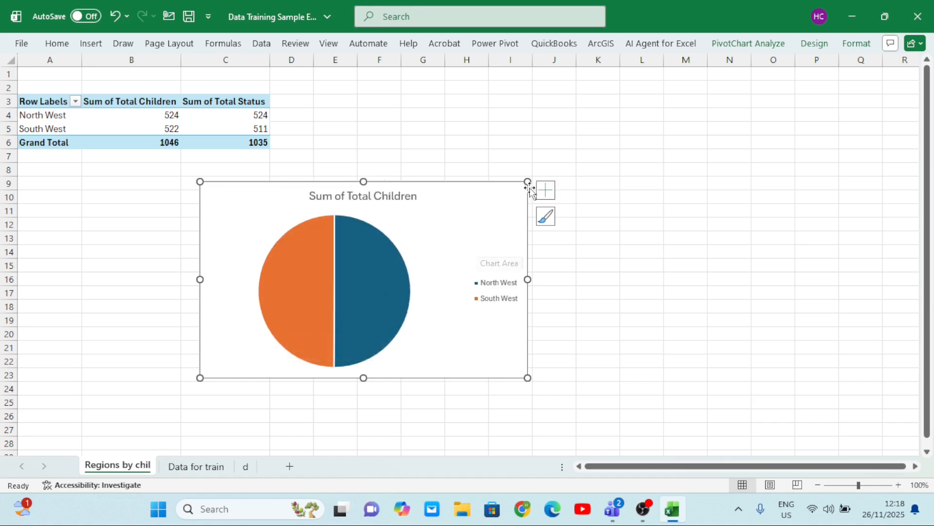
# Add data labels to the region pie chart
pyautogui.click(546, 193)
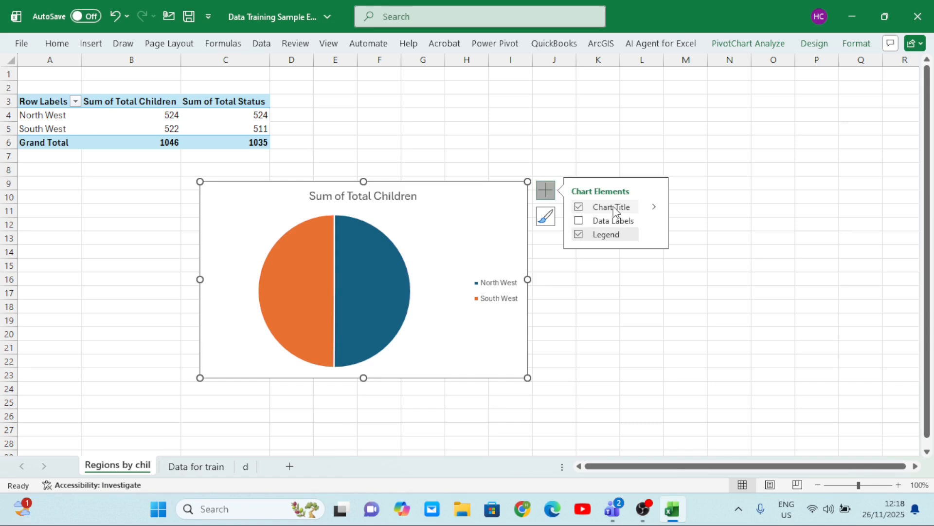
pyautogui.click(580, 225)
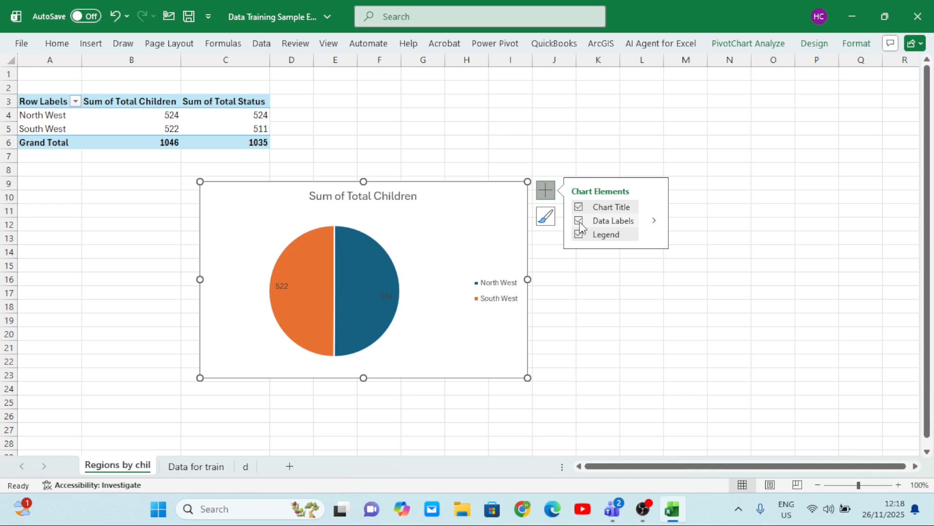
pyautogui.click(387, 293)
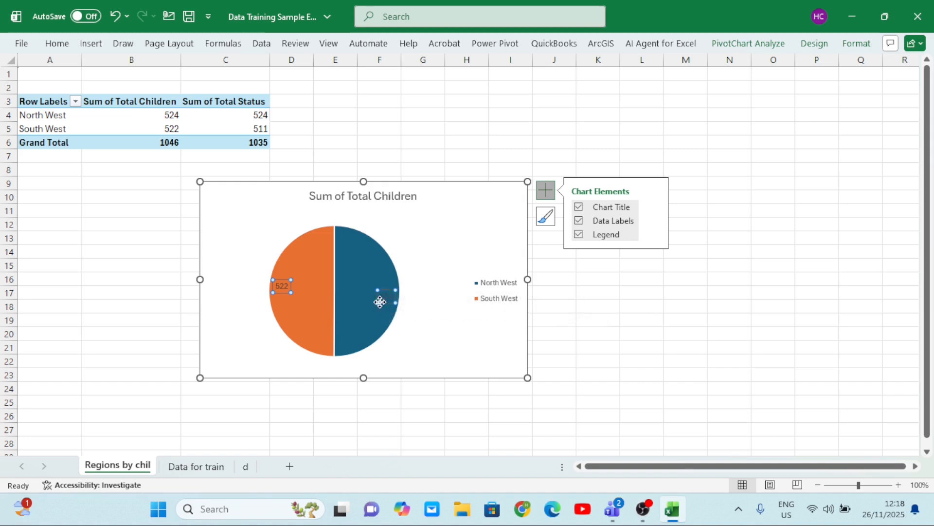
# Give the pie series a light green outline, leaving its slice fill colours as they are
pyautogui.click(374, 269)
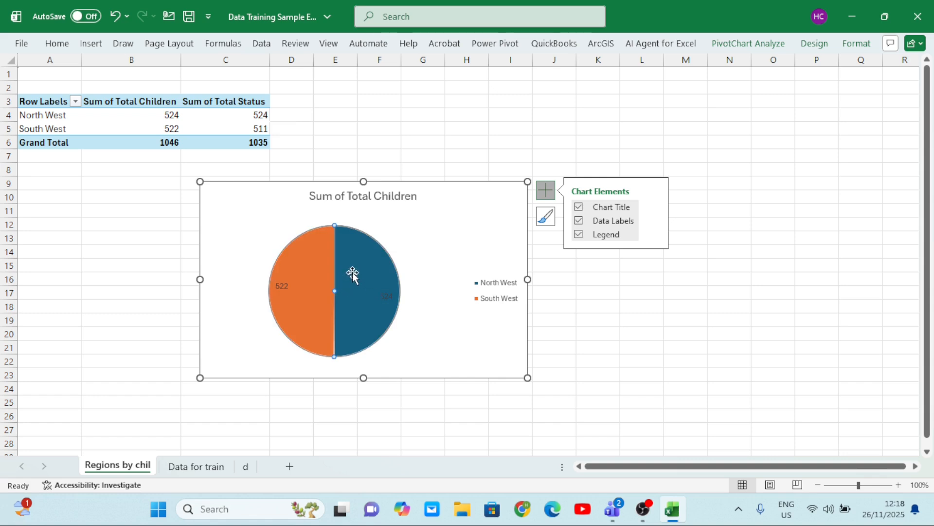
pyautogui.rightClick(353, 272)
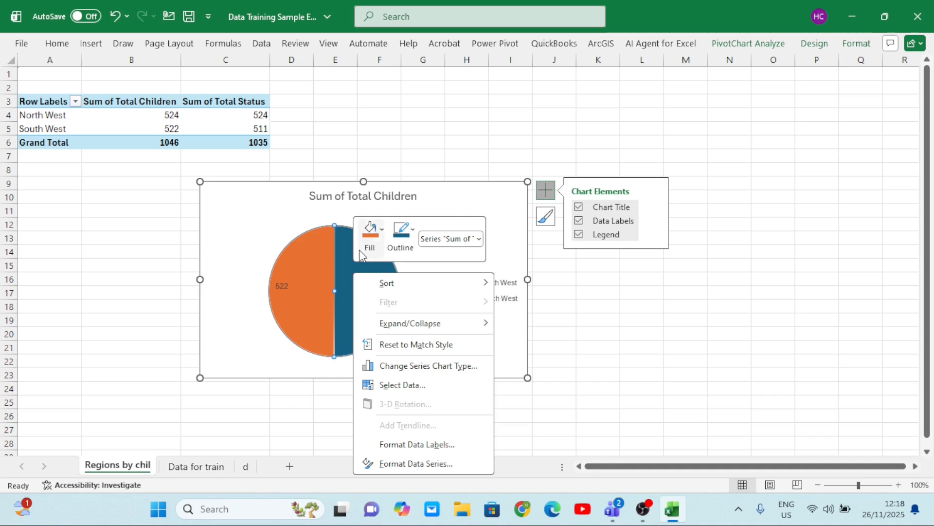
pyautogui.click(383, 229)
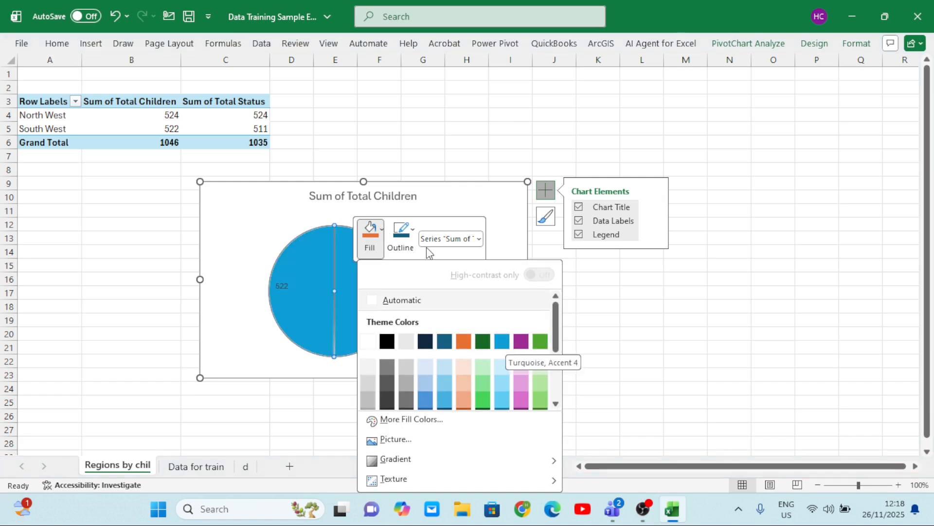
pyautogui.click(413, 233)
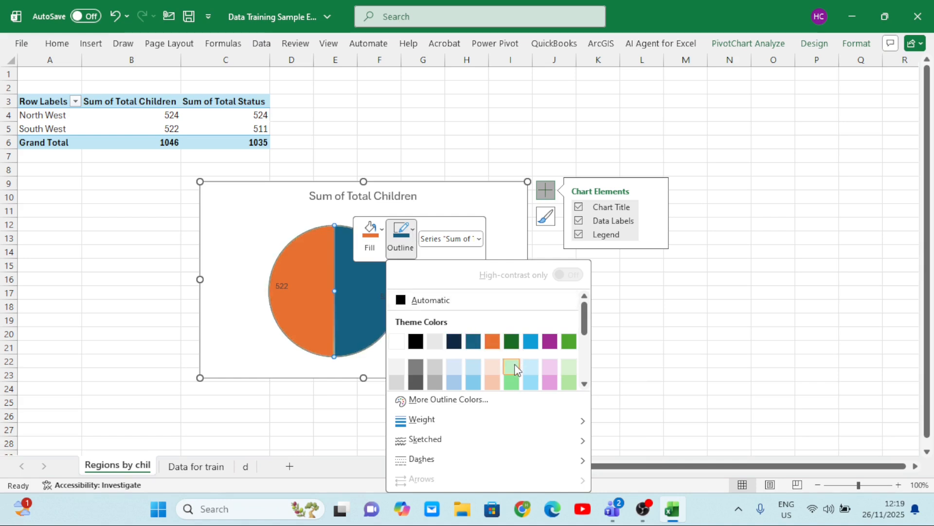
pyautogui.click(514, 369)
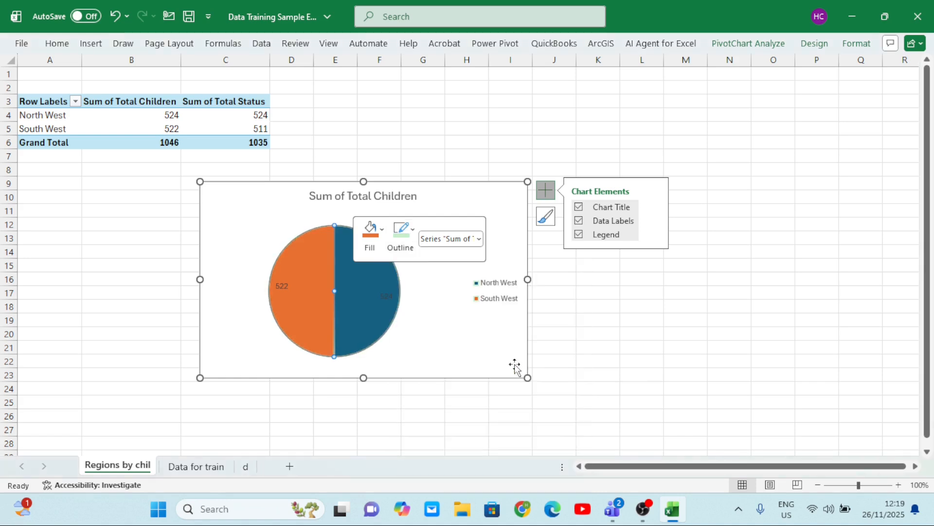
pyautogui.click(383, 232)
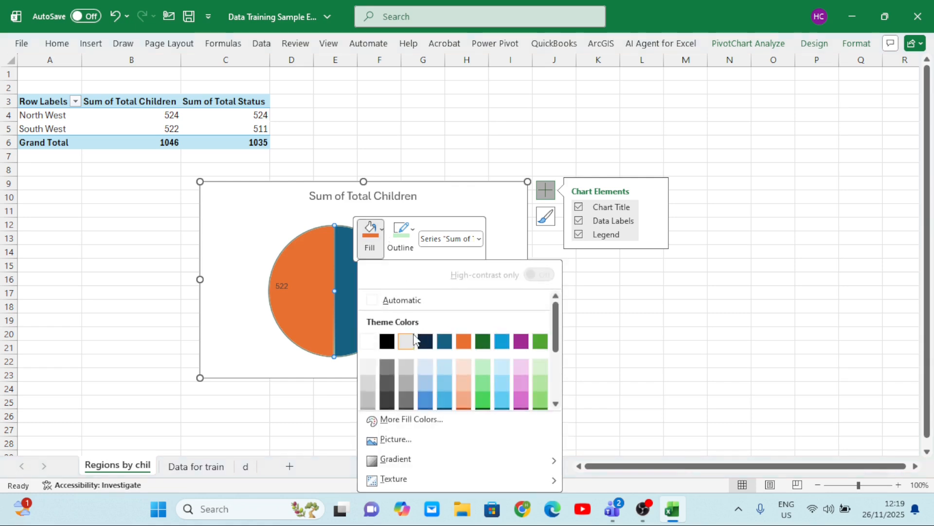
pyautogui.click(509, 224)
# Format the pie chart's data labels as bold yellow text and enlarge their font by four increments
pyautogui.click(389, 293)
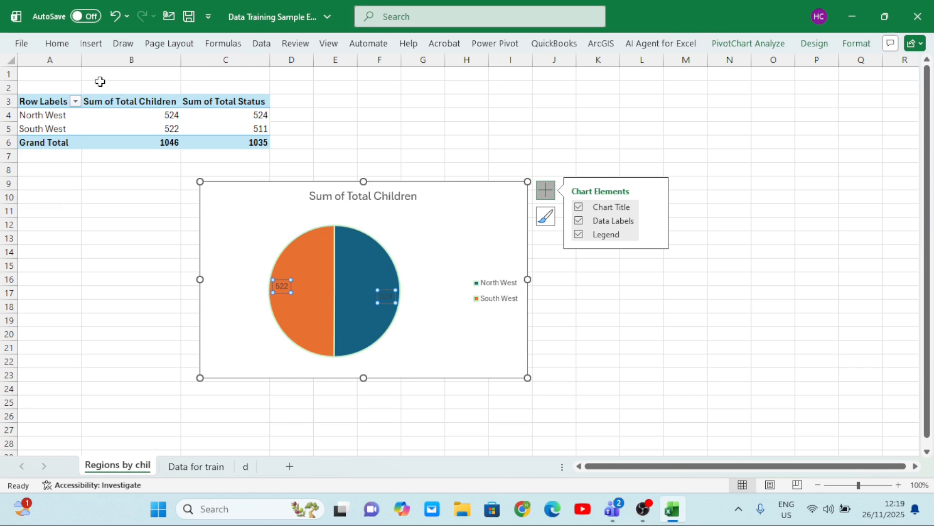
pyautogui.click(55, 44)
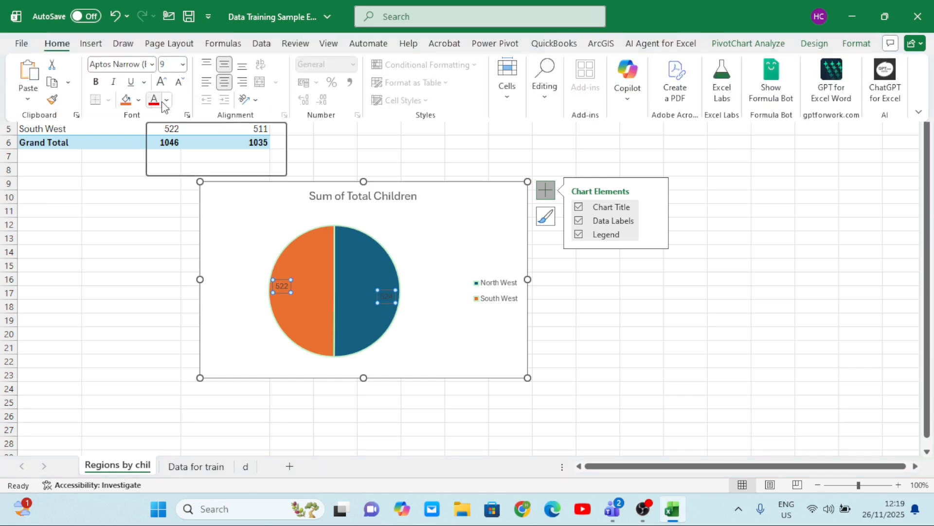
pyautogui.click(166, 101)
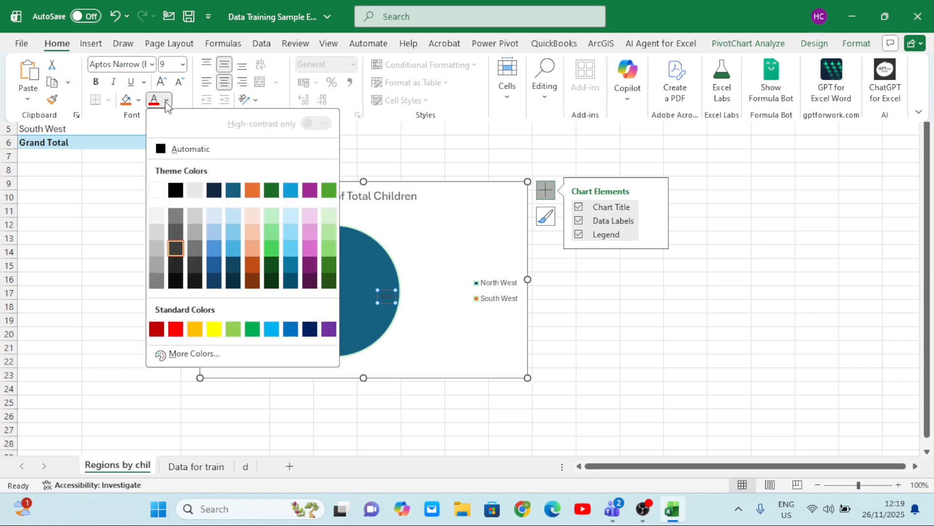
pyautogui.click(214, 329)
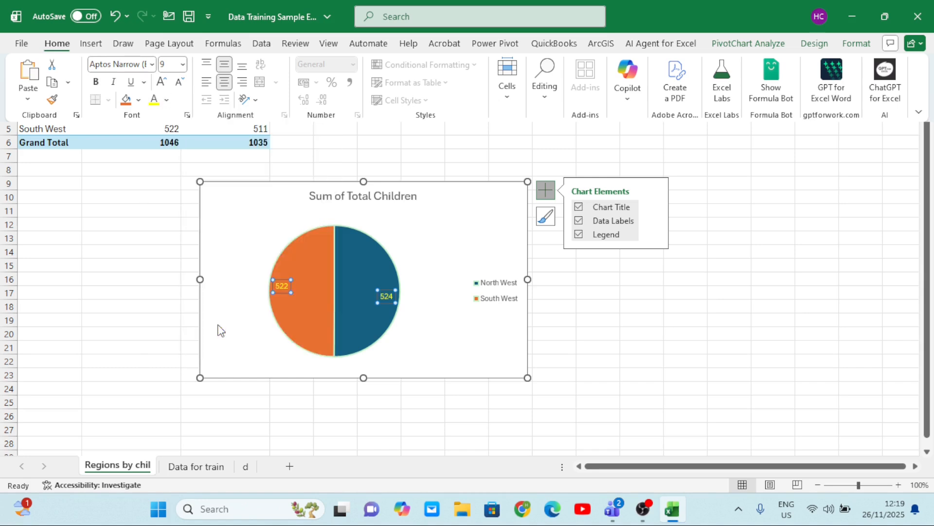
pyautogui.click(99, 85)
pyautogui.click(100, 84)
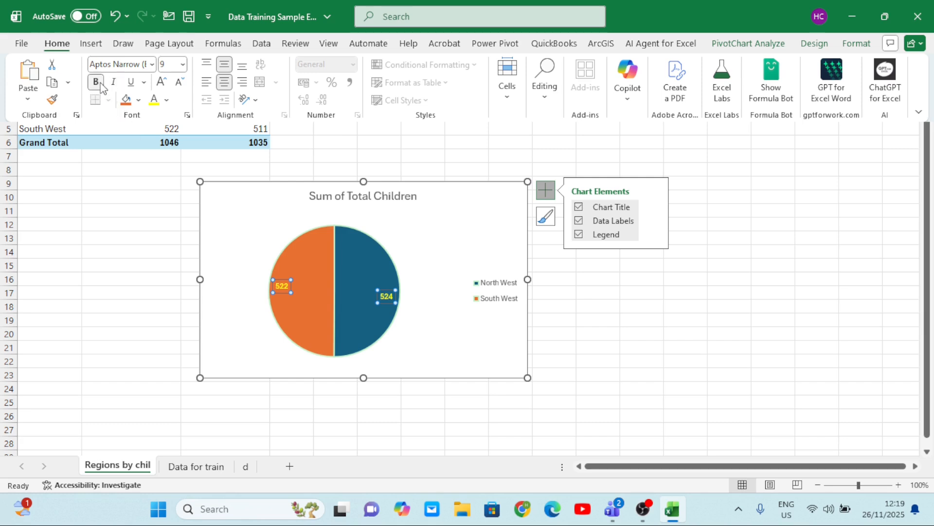
pyautogui.click(162, 82)
pyautogui.click(162, 83)
pyautogui.click(162, 82)
pyautogui.click(163, 83)
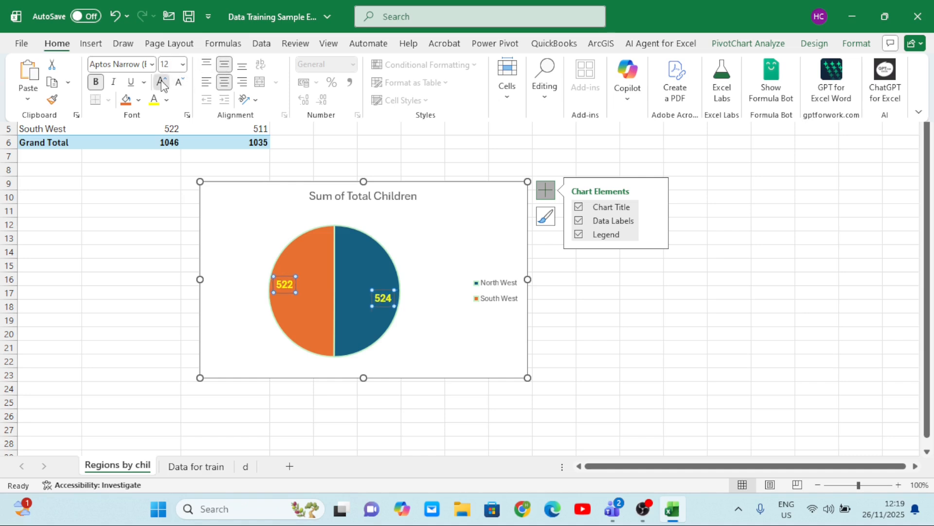
pyautogui.click(470, 260)
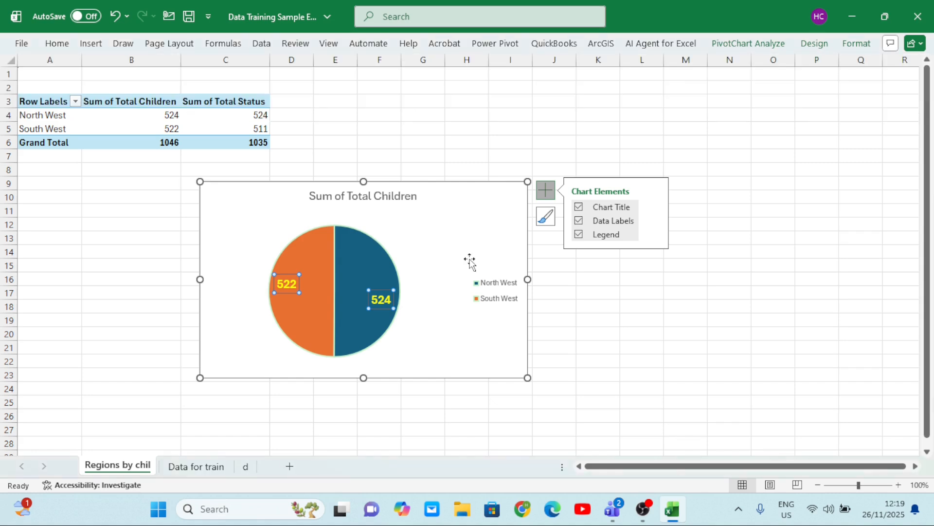
pyautogui.click(345, 300)
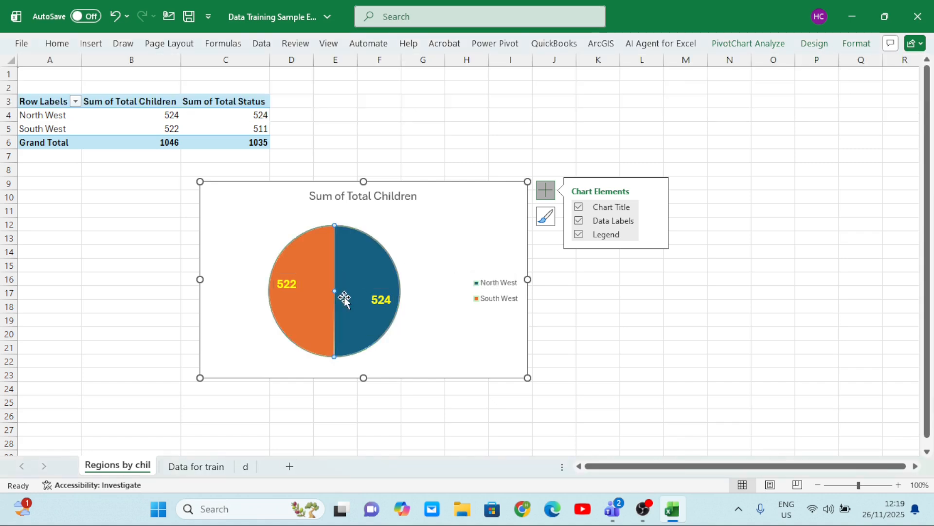
pyautogui.click(443, 248)
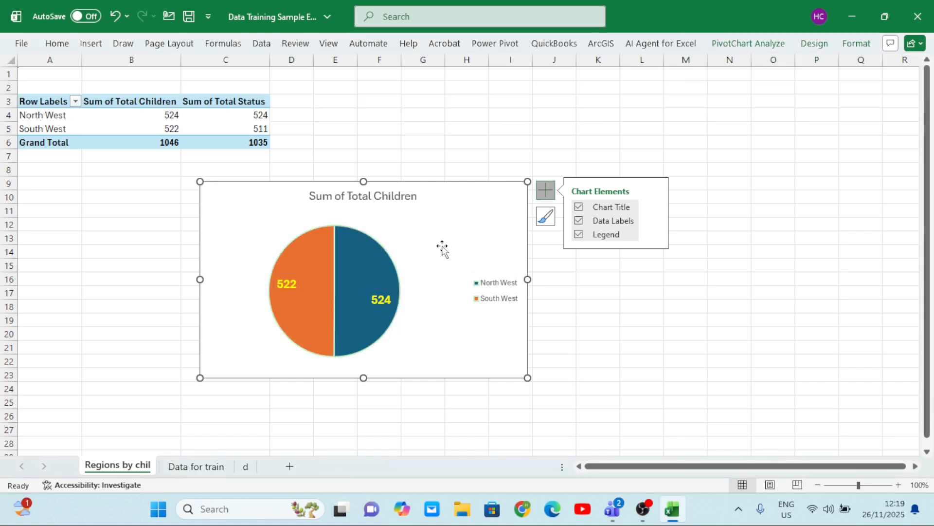
# Change the pie chart's title to Children by Region
pyautogui.click(414, 197)
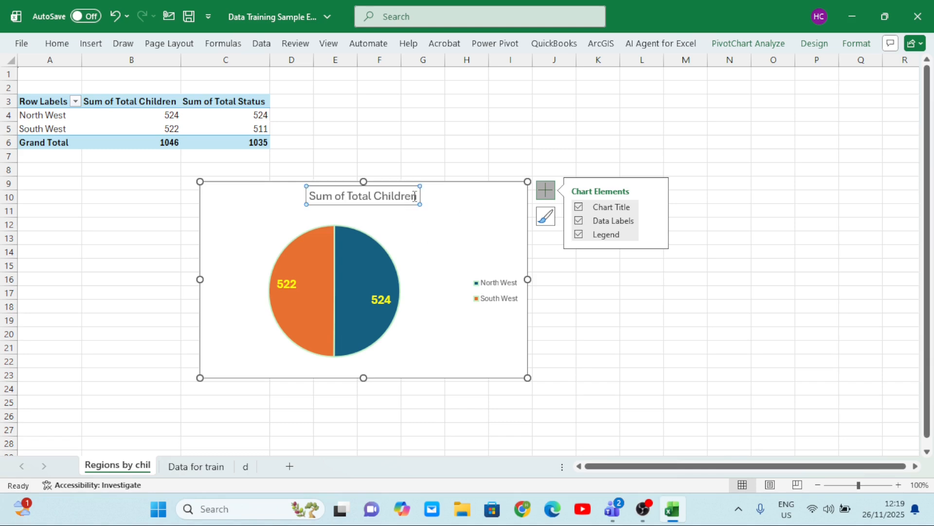
pyautogui.click(418, 197)
pyautogui.press('BackSpace')
pyautogui.press('BackSpace')
pyautogui.press('BackSpace')
pyautogui.press('BackSpace')
pyautogui.press('BackSpace')
pyautogui.press('BackSpace')
pyautogui.press('BackSpace')
pyautogui.press('BackSpace')
pyautogui.press('BackSpace')
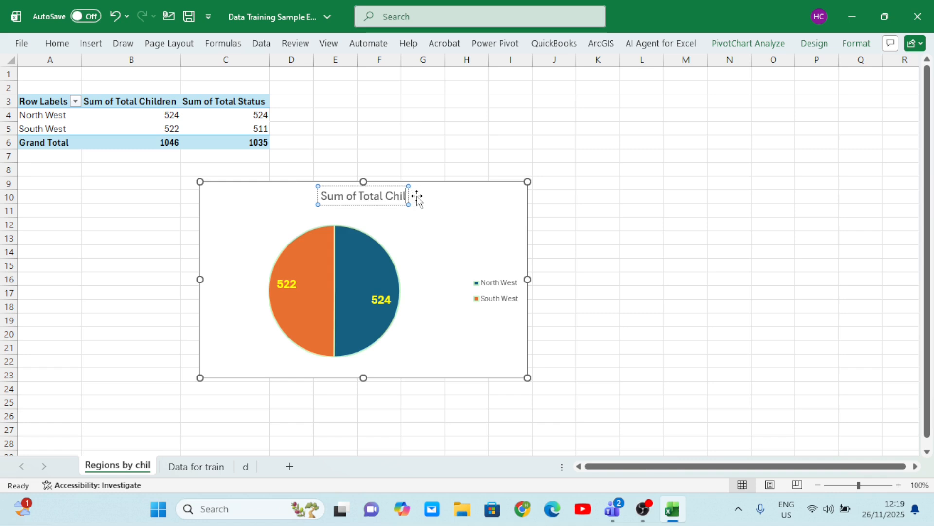
pyautogui.press('BackSpace')
pyautogui.press('BackSpace')
pyautogui.press('BackSpace')
pyautogui.press('BackSpace')
pyautogui.press('BackSpace')
pyautogui.press('BackSpace')
pyautogui.press('BackSpace')
pyautogui.press('BackSpace')
pyautogui.press('BackSpace')
pyautogui.press('BackSpace')
pyautogui.press('BackSpace')
pyautogui.press('BackSpace')
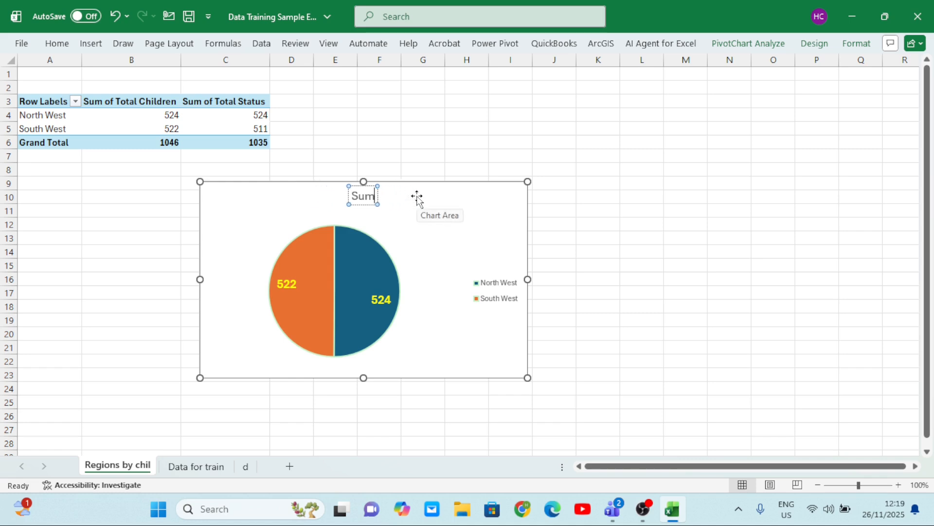
pyautogui.write('cHI')
pyautogui.press('BackSpace')
pyautogui.press('BackSpace')
pyautogui.press('BackSpace')
pyautogui.write('Children by Reg')
pyautogui.write('ion')
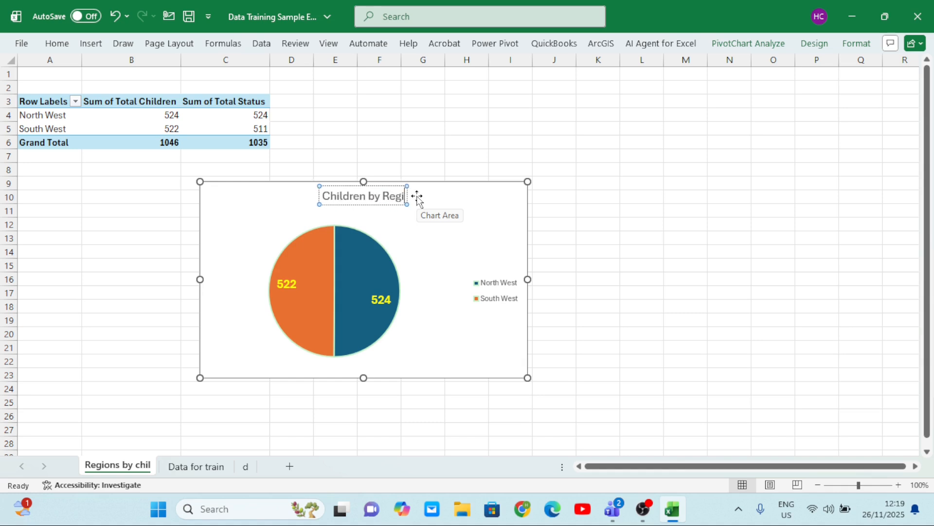
pyautogui.click(631, 216)
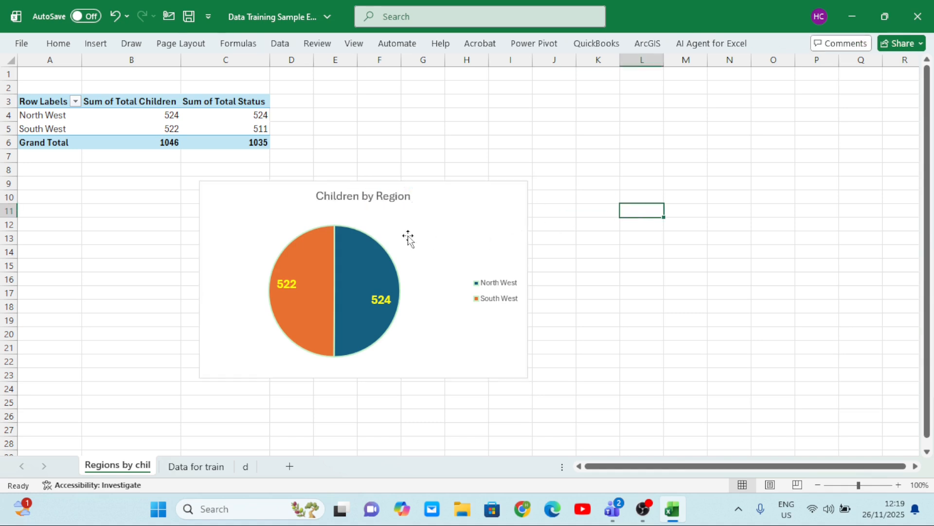
# Copy the whole Children by Region chart and paste it onto sheet d beside the Ch by Months chart
pyautogui.click(389, 232)
pyautogui.click(451, 210)
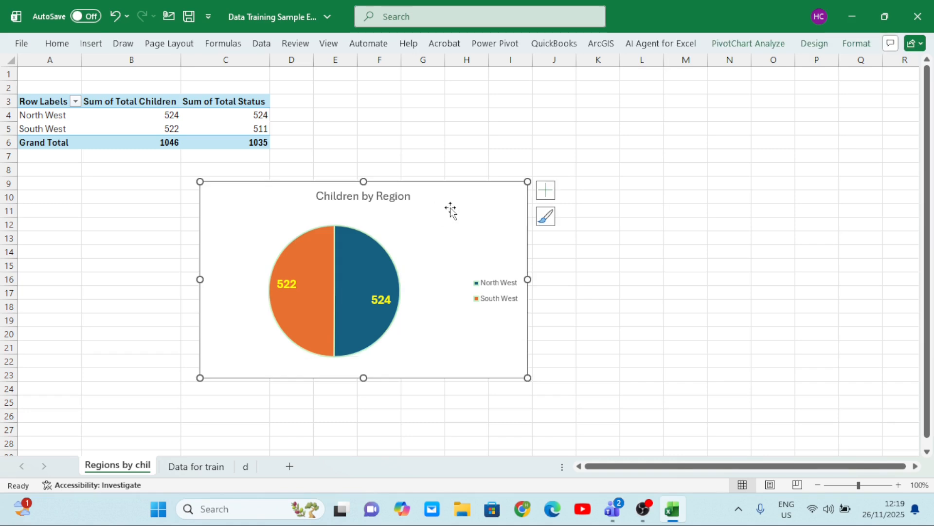
pyautogui.rightClick(451, 207)
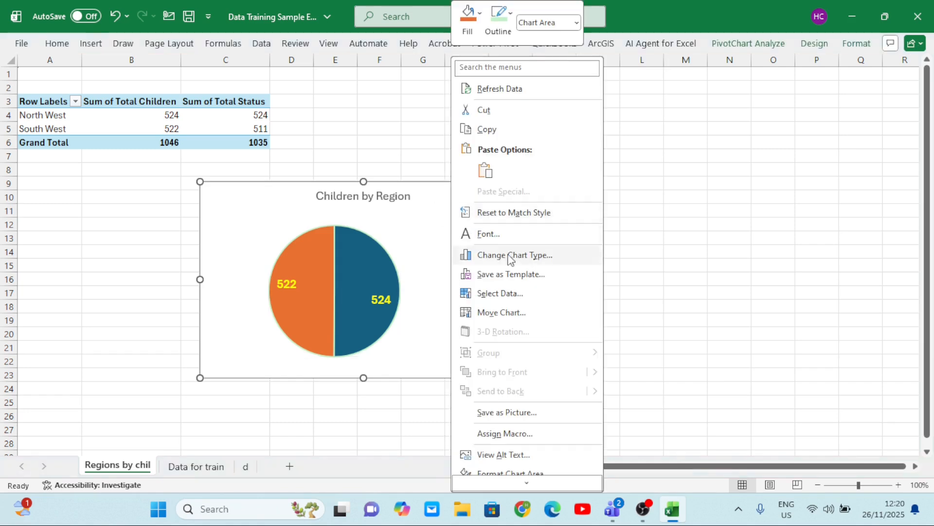
pyautogui.click(481, 130)
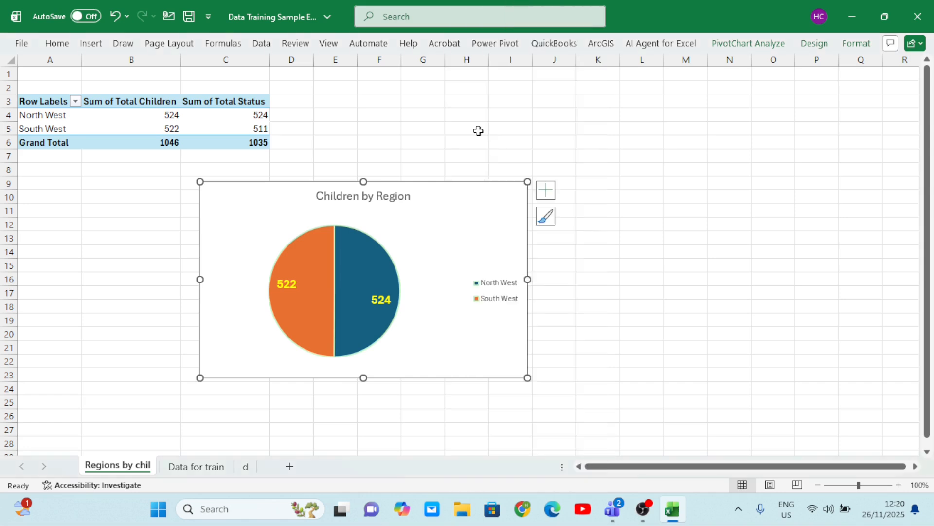
pyautogui.click(246, 467)
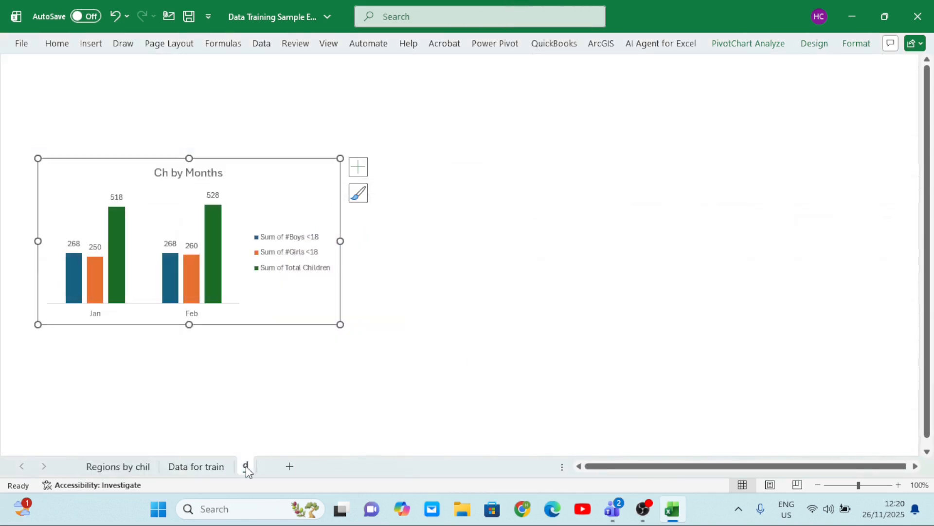
pyautogui.click(448, 166)
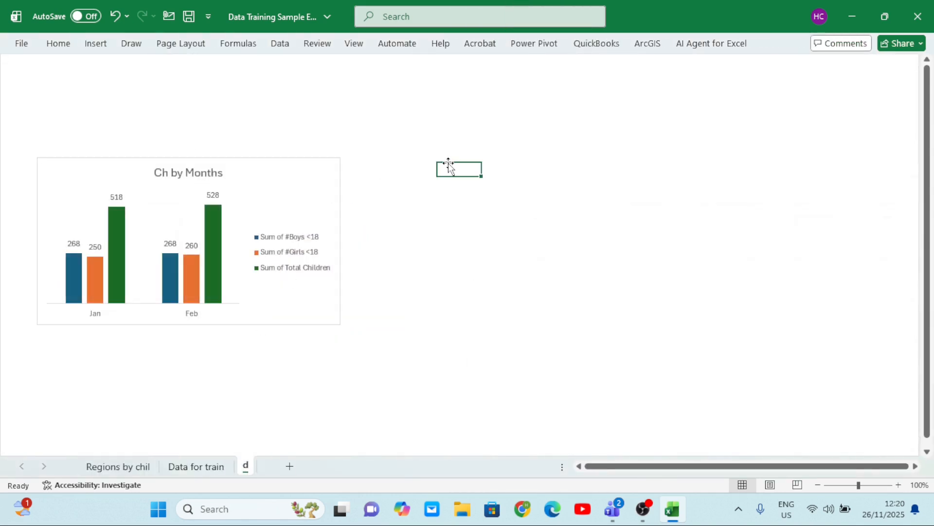
pyautogui.hotkey('ctrl', 'v')
# Align the pasted pie chart next to the Ch by Months chart and shrink it to roughly the same height and width
pyautogui.moveTo(671, 207); pyautogui.dragTo(603, 193)
pyautogui.moveTo(536, 149); pyautogui.dragTo(538, 168)
pyautogui.moveTo(612, 209); pyautogui.dragTo(598, 190)
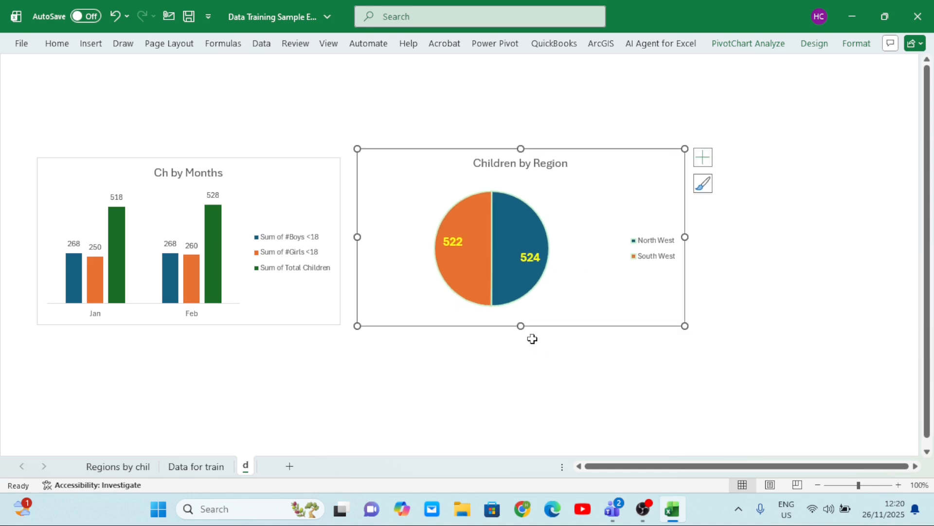
pyautogui.moveTo(521, 326); pyautogui.dragTo(522, 322)
pyautogui.moveTo(521, 149); pyautogui.dragTo(522, 155)
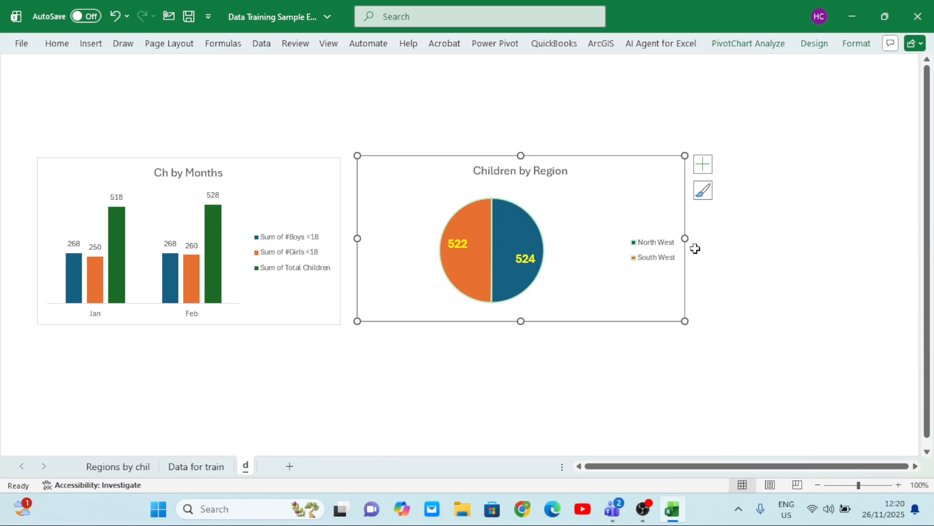
pyautogui.moveTo(683, 238); pyautogui.dragTo(648, 240)
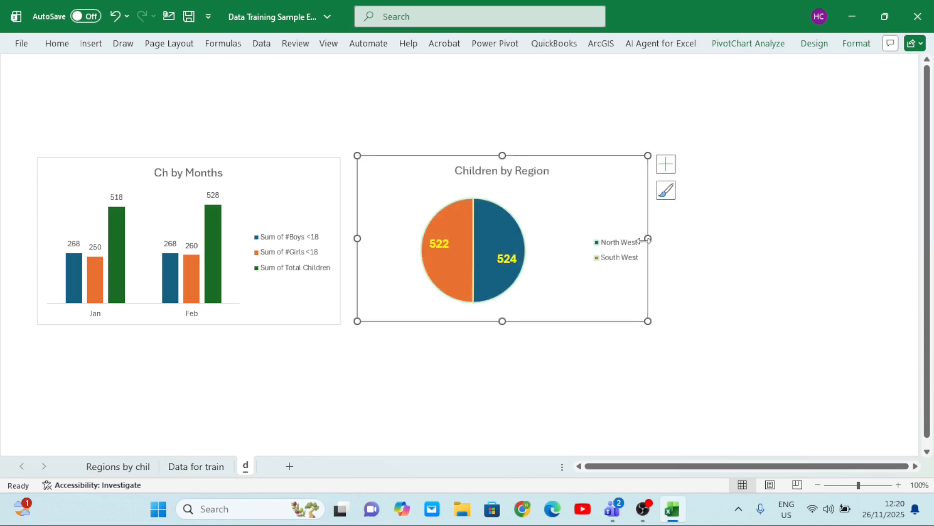
pyautogui.click(748, 224)
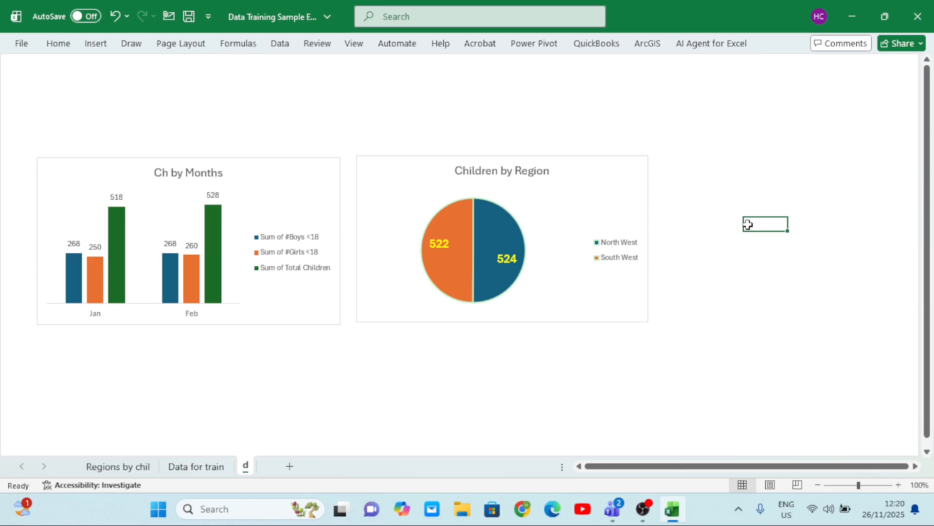
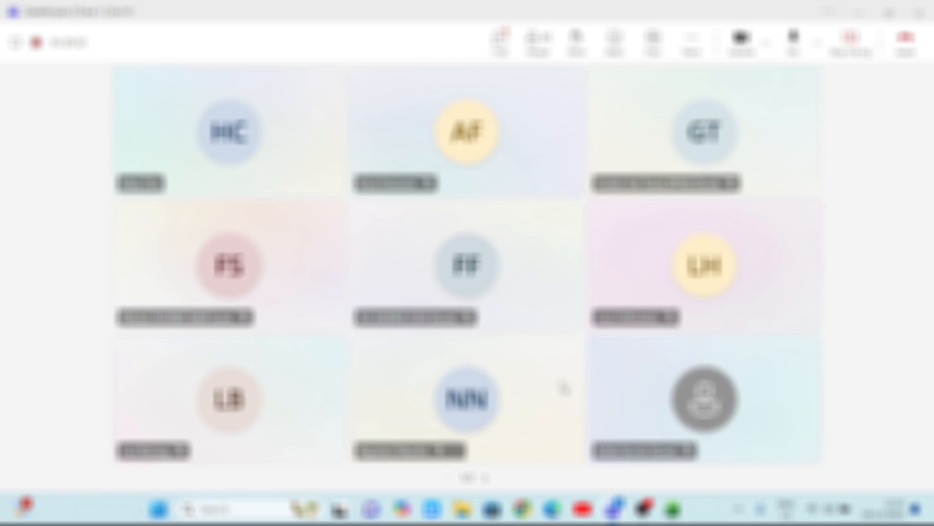
# Switch to Excel and show the field list for the PivotTable on the Regions by chil sheet
pyautogui.moveTo(673, 510)
pyautogui.click(658, 449)
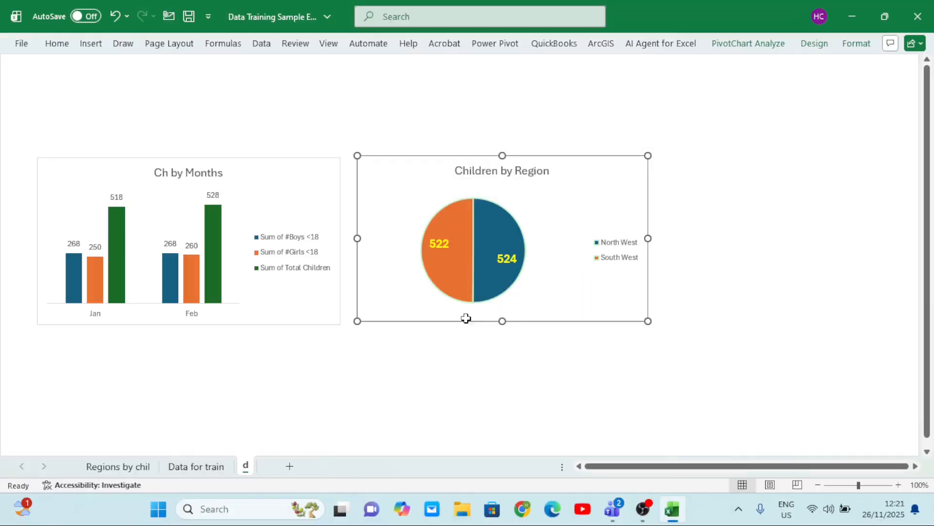
pyautogui.click(124, 469)
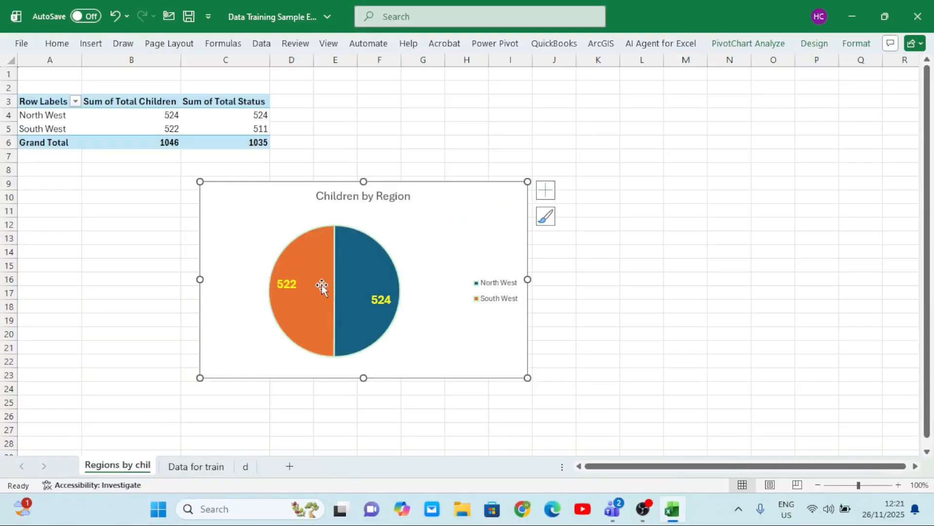
pyautogui.rightClick(414, 233)
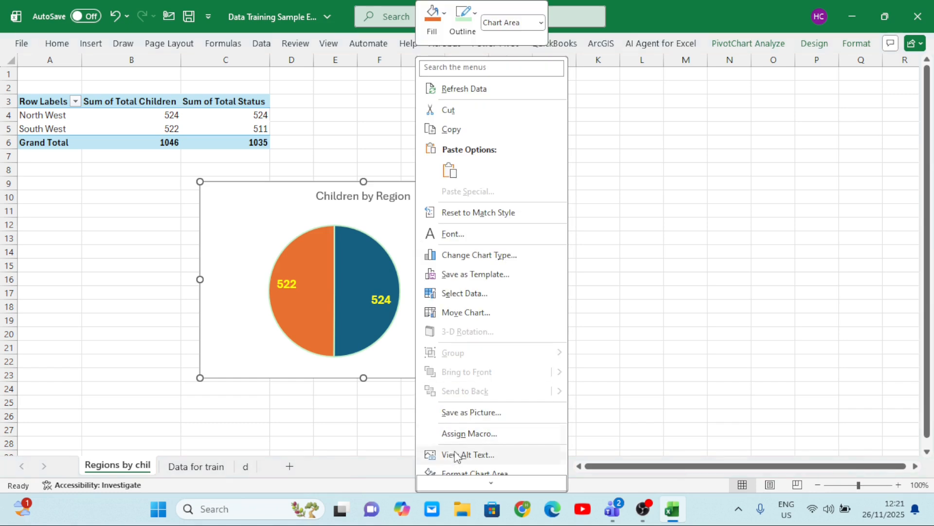
pyautogui.click(122, 125)
pyautogui.rightClick(122, 125)
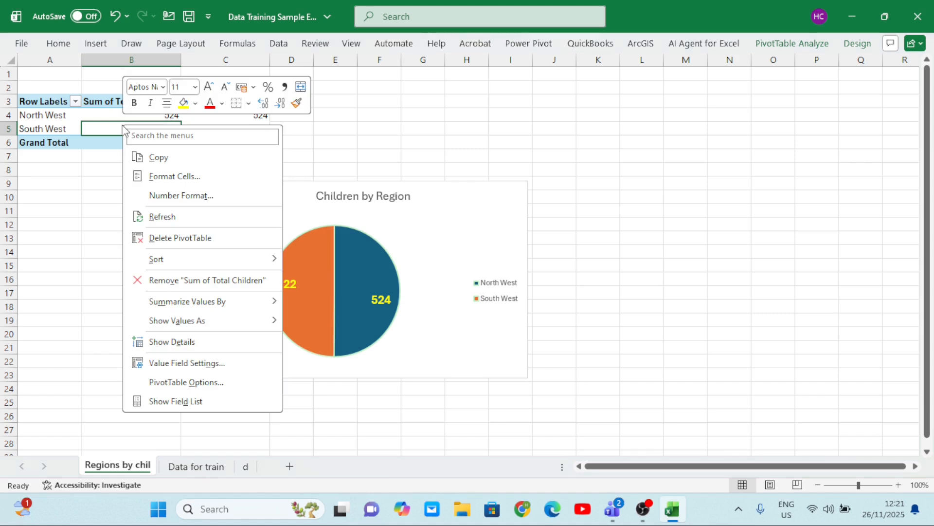
pyautogui.click(187, 401)
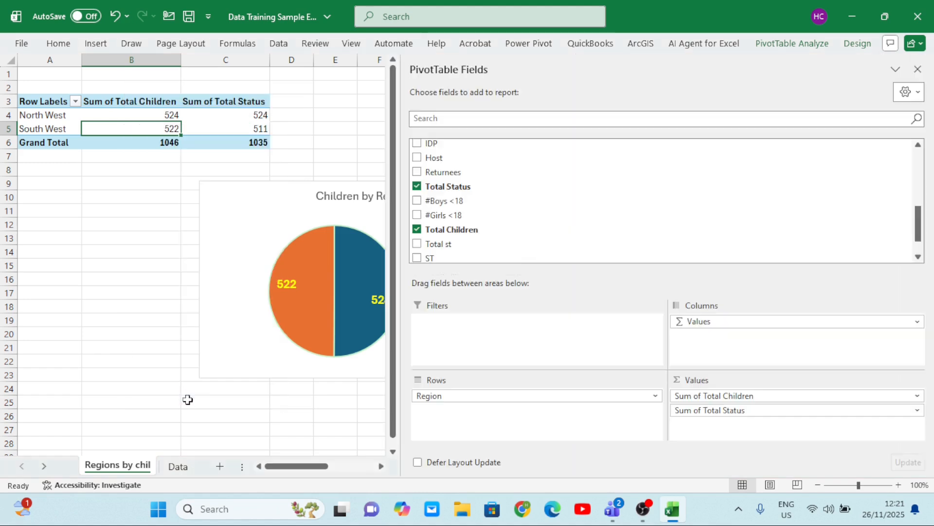
# Remove Total Children from the region PivotTable and add #Girls <18 as a value beside Total Status
pyautogui.scroll(-2, 430, 204)
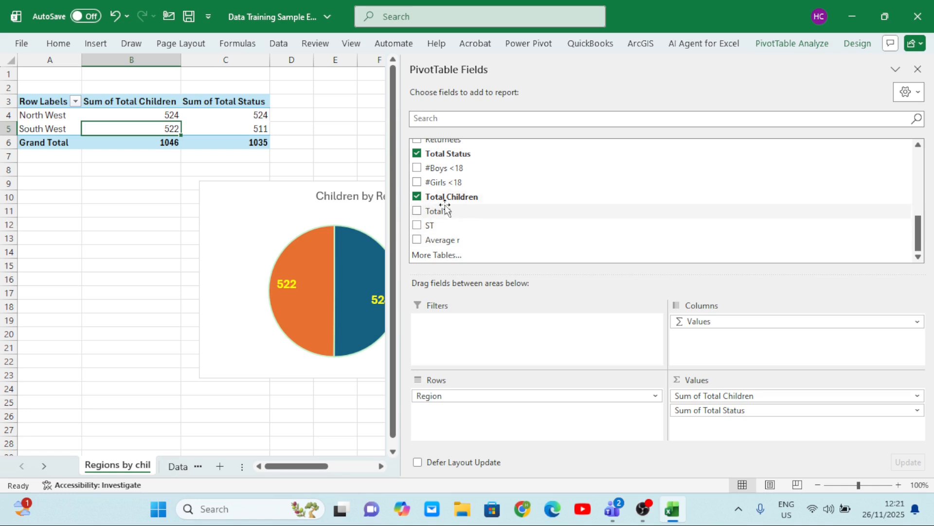
pyautogui.scroll(3, 491, 239)
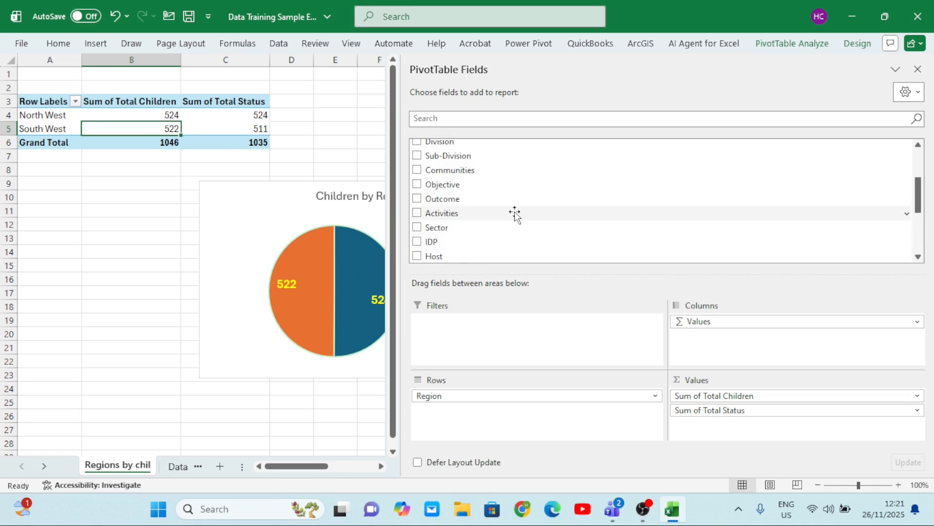
pyautogui.scroll(-3, 515, 213)
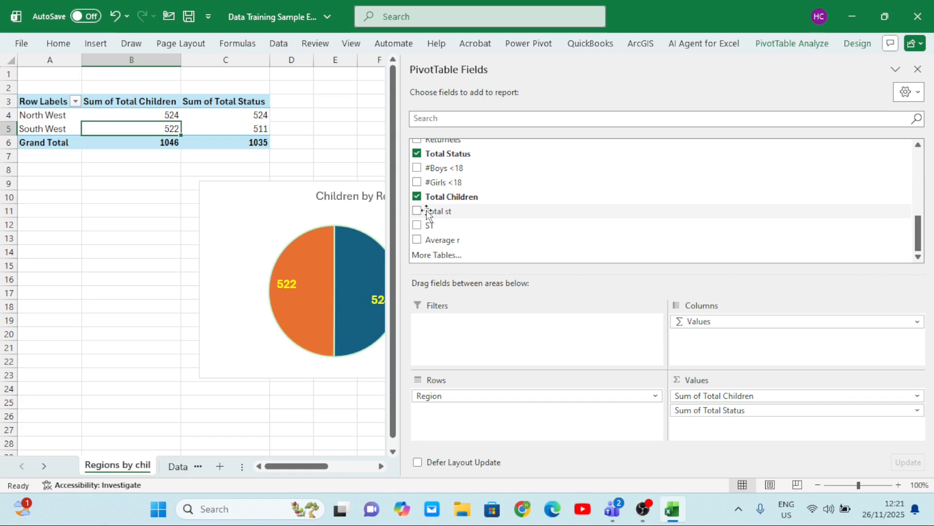
pyautogui.click(417, 196)
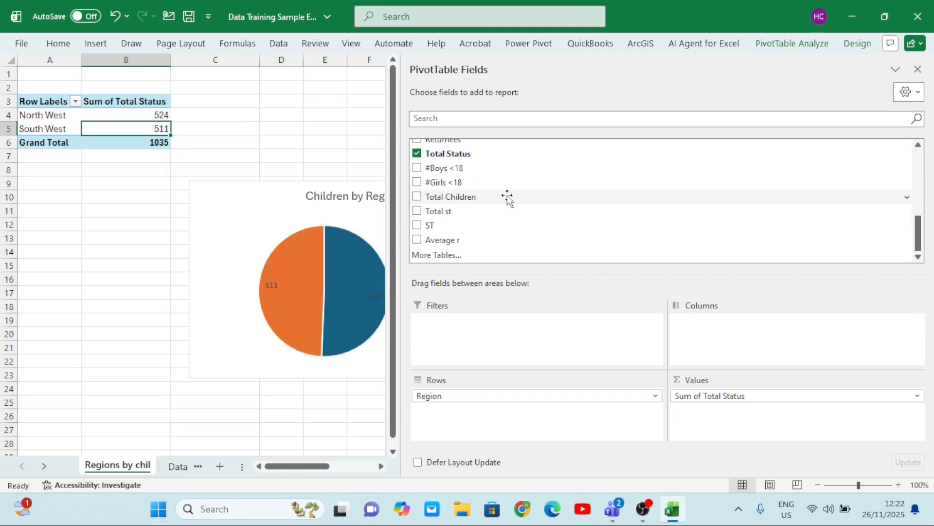
pyautogui.scroll(1, 507, 196)
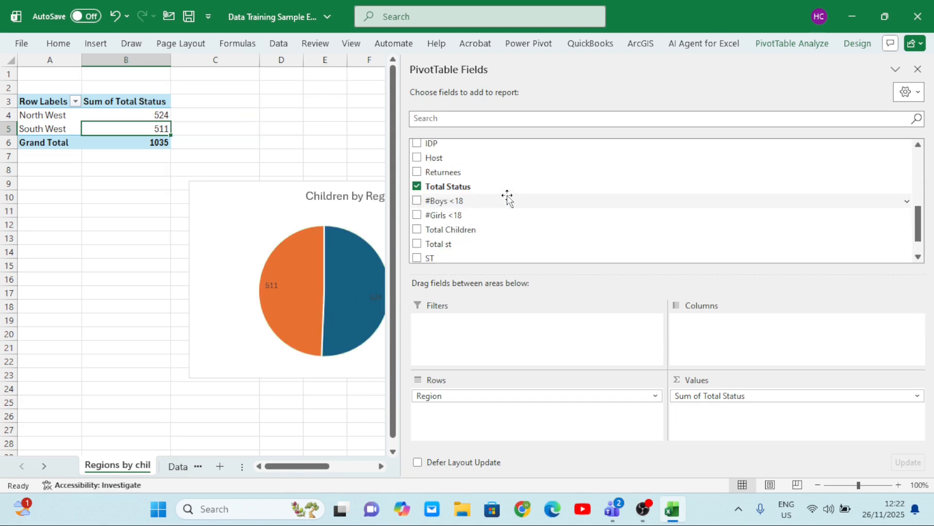
pyautogui.click(416, 217)
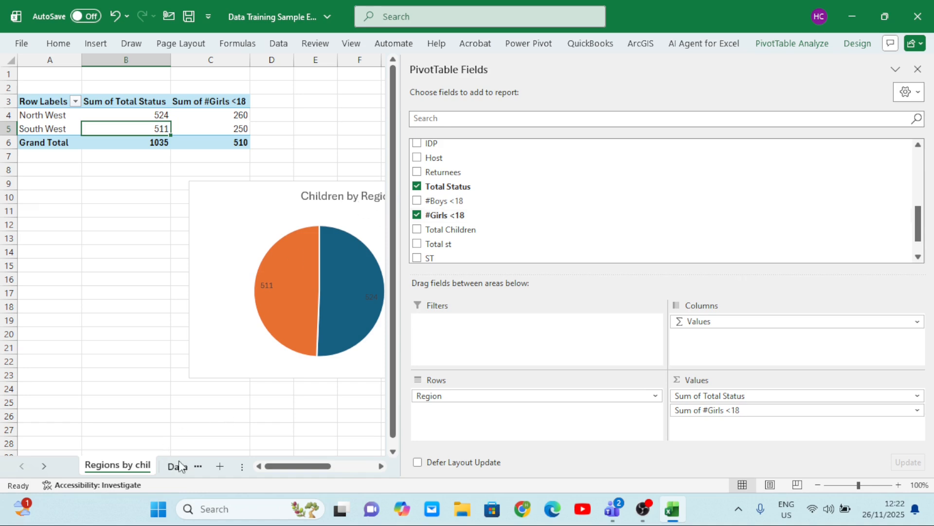
# Examine how the Children by Region pie chart on sheet d reflects the changed PivotTable fields
pyautogui.click(197, 467)
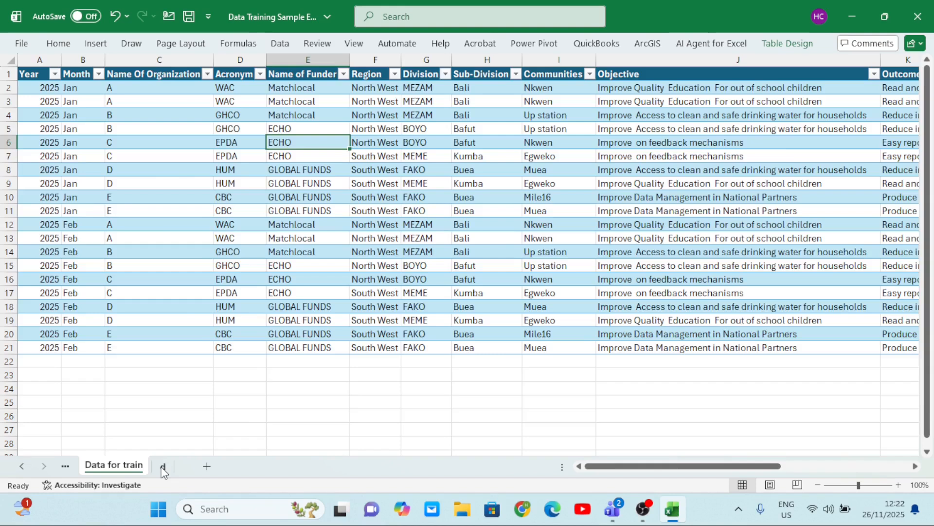
pyautogui.click(163, 468)
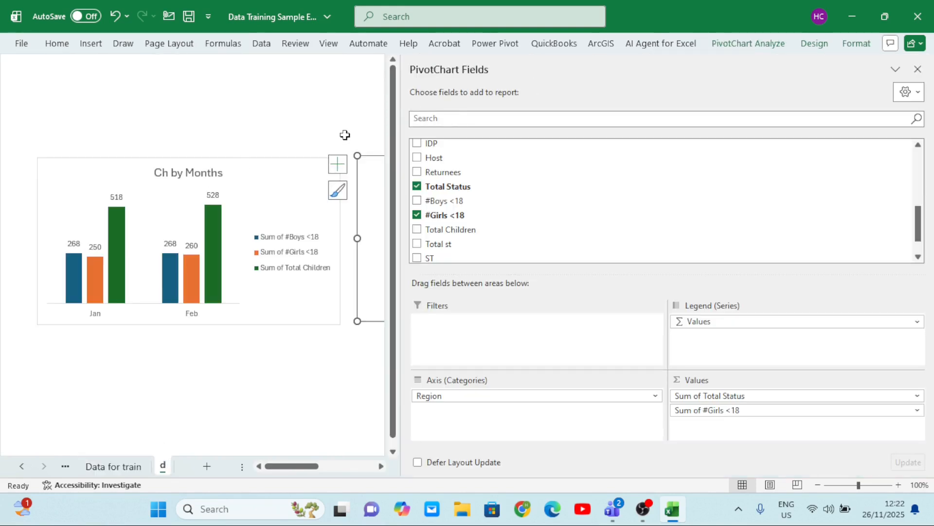
pyautogui.click(329, 119)
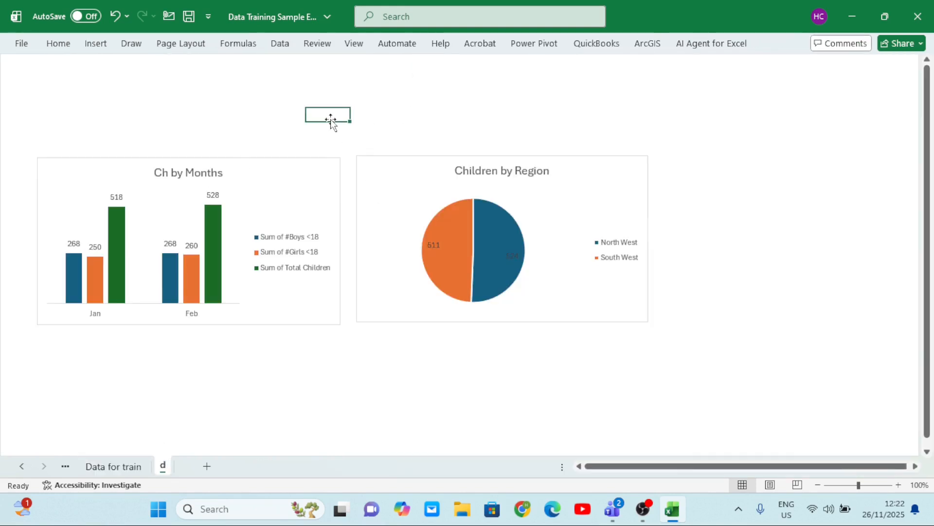
pyautogui.click(504, 243)
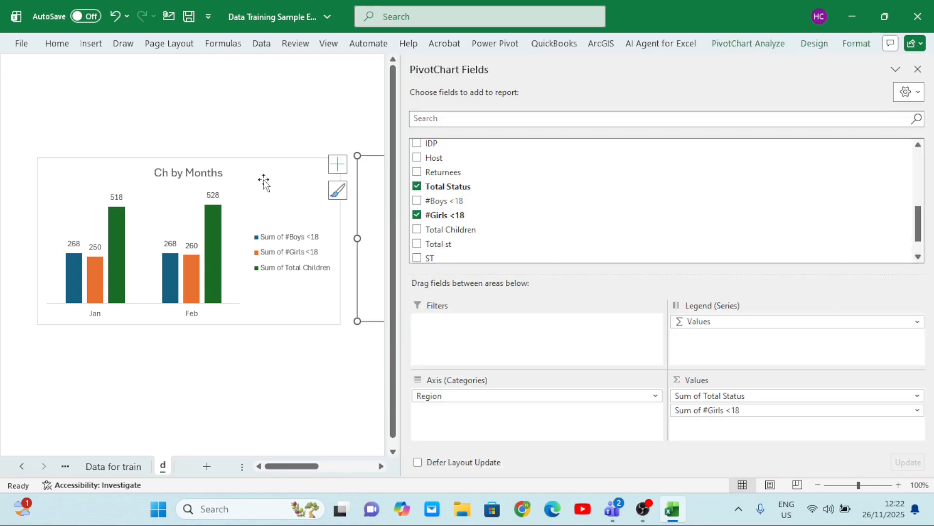
pyautogui.click(266, 120)
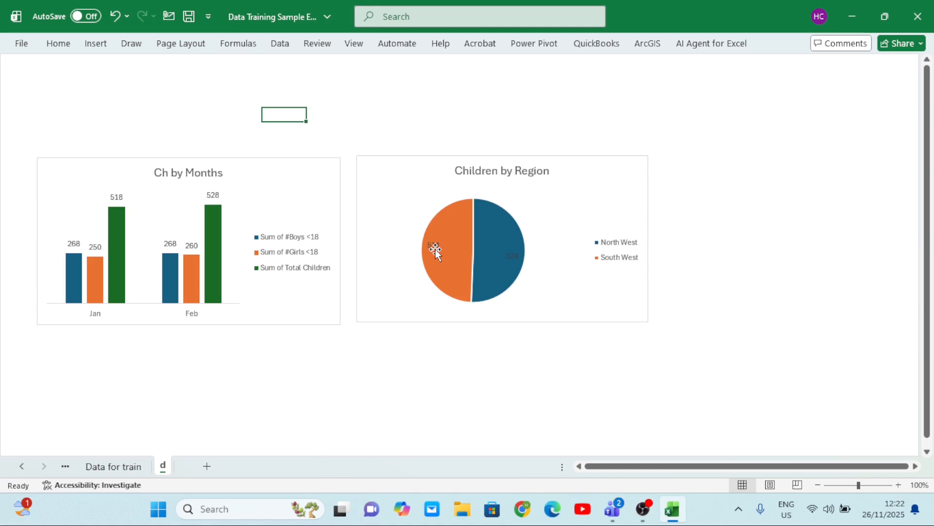
# Hide the PivotTable field list on the Regions by chil sheet and return to sheet d
pyautogui.click(110, 467)
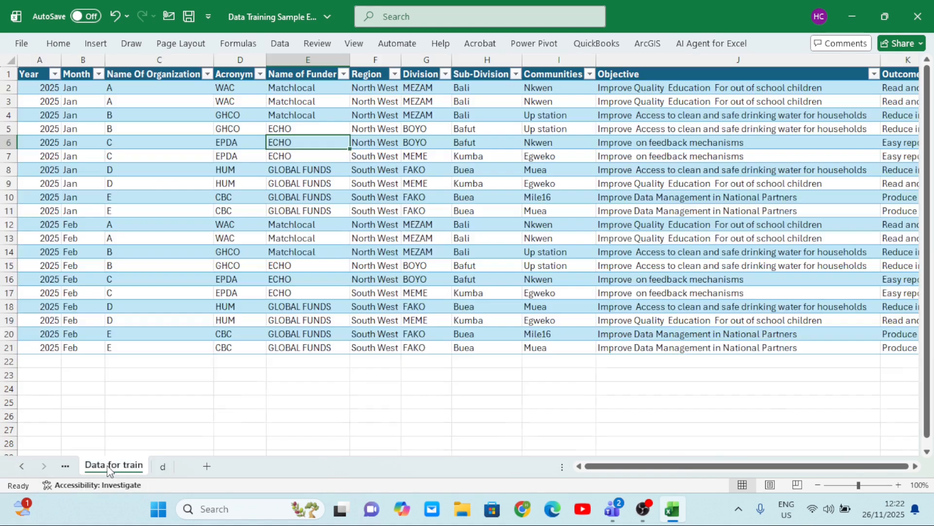
pyautogui.click(65, 466)
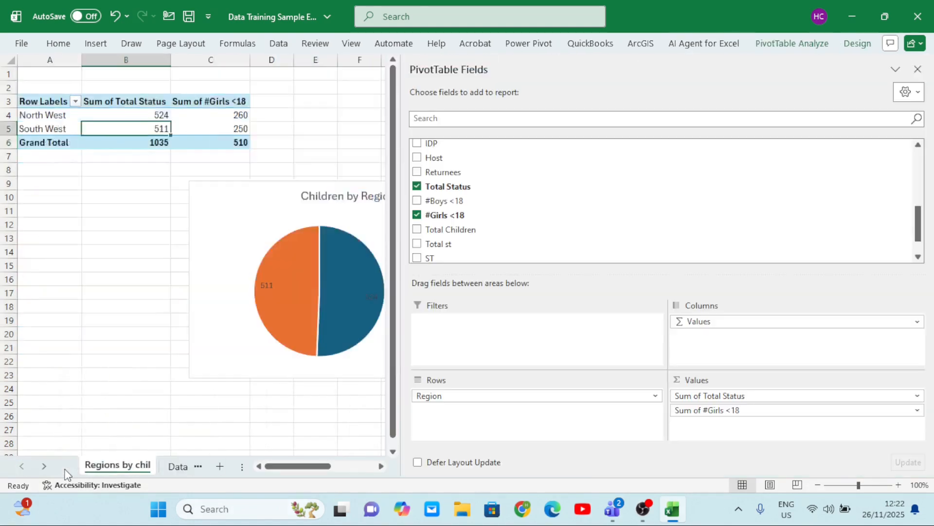
pyautogui.click(917, 70)
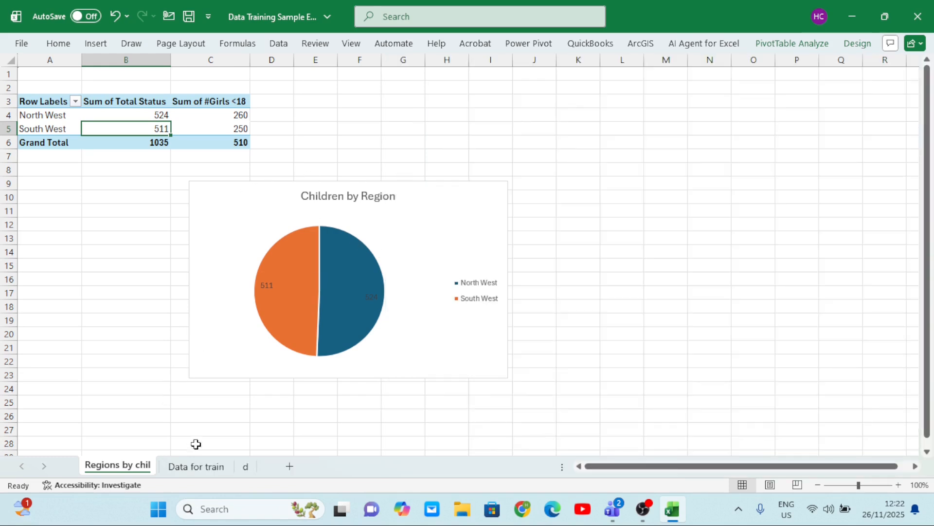
pyautogui.click(247, 471)
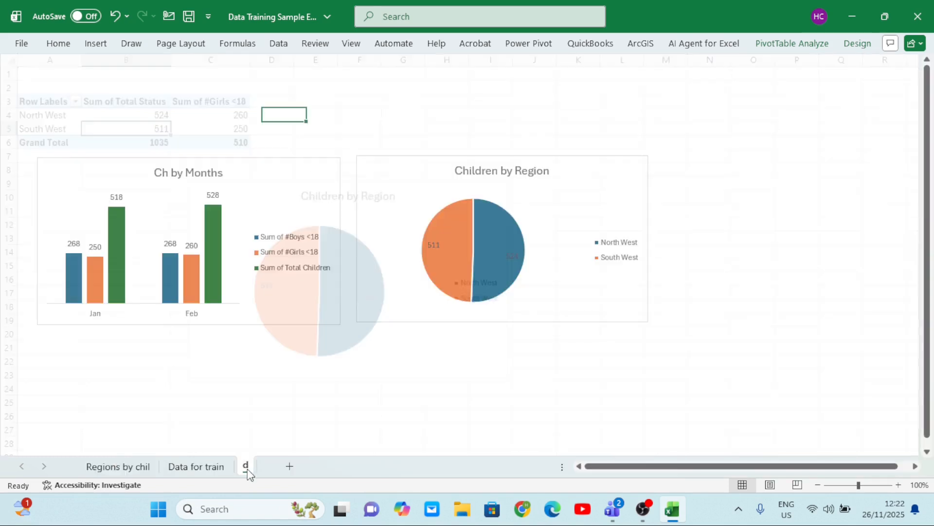
# Insert a Name Of Organization slicer for the Children by Region chart and place it in the empty area beside the pie chart
pyautogui.click(572, 204)
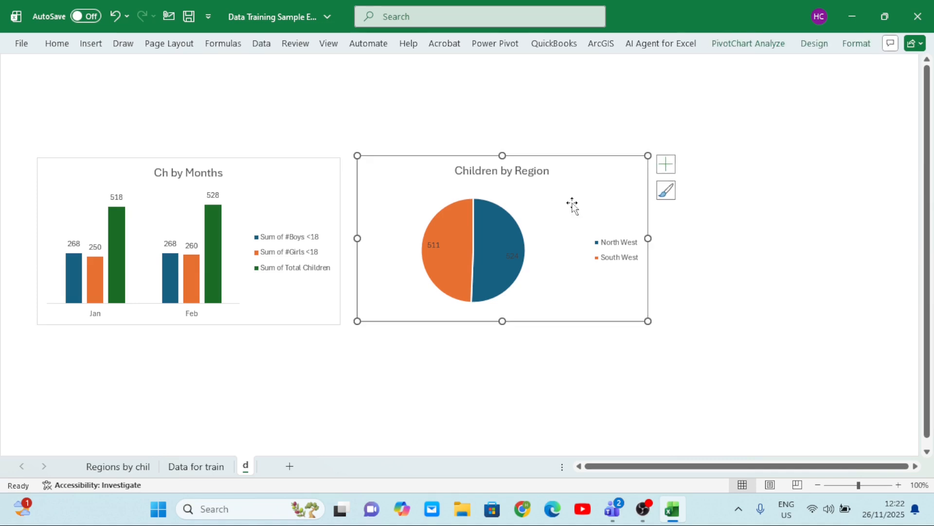
pyautogui.rightClick(548, 206)
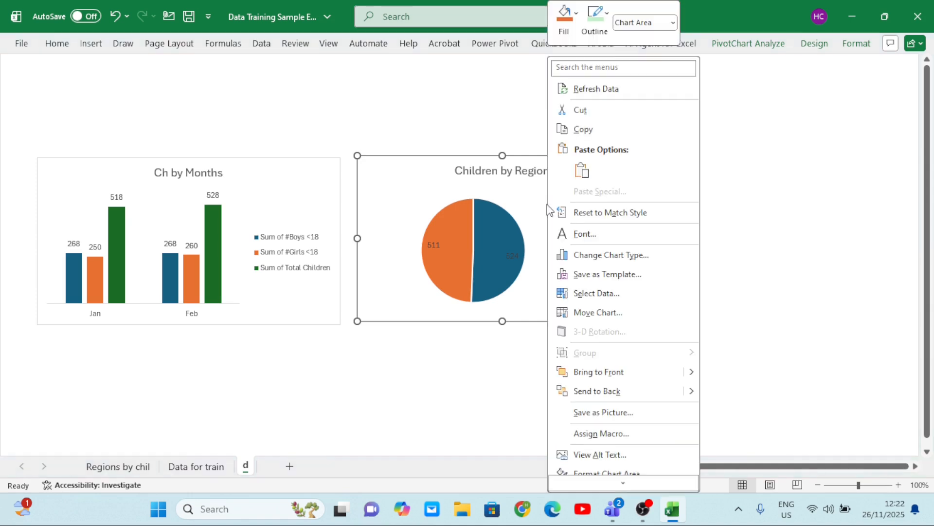
pyautogui.press('Escape')
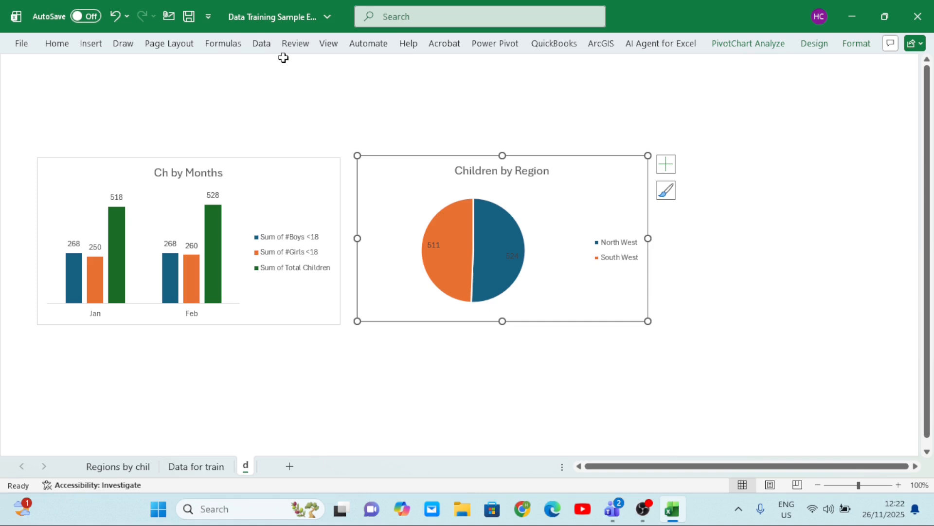
pyautogui.click(262, 44)
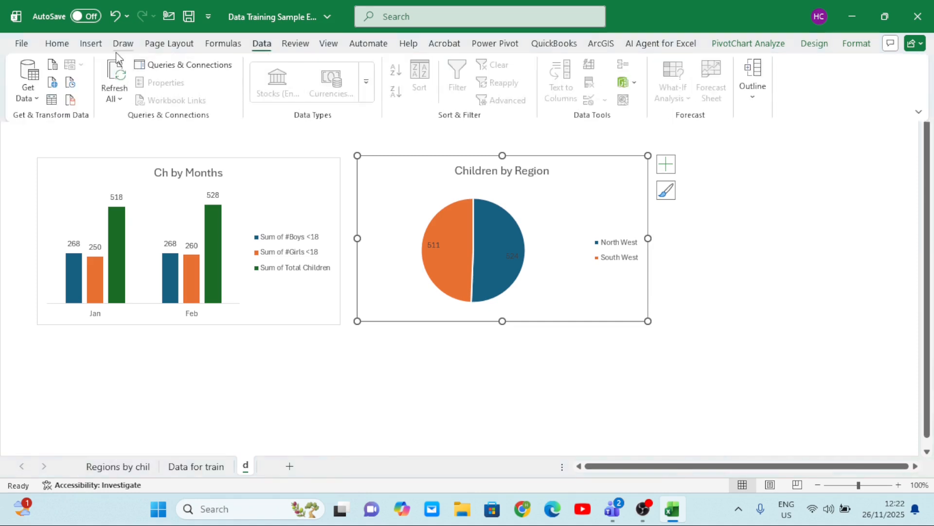
pyautogui.click(92, 44)
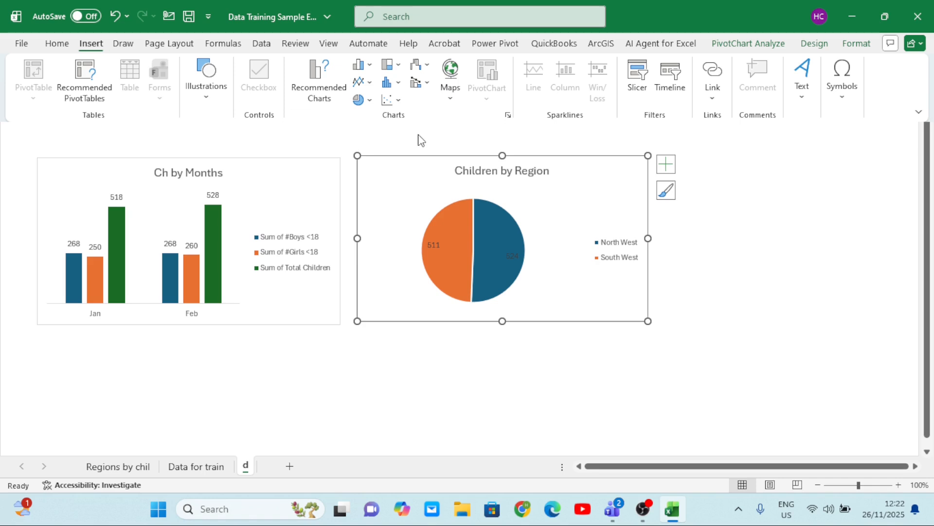
pyautogui.click(641, 91)
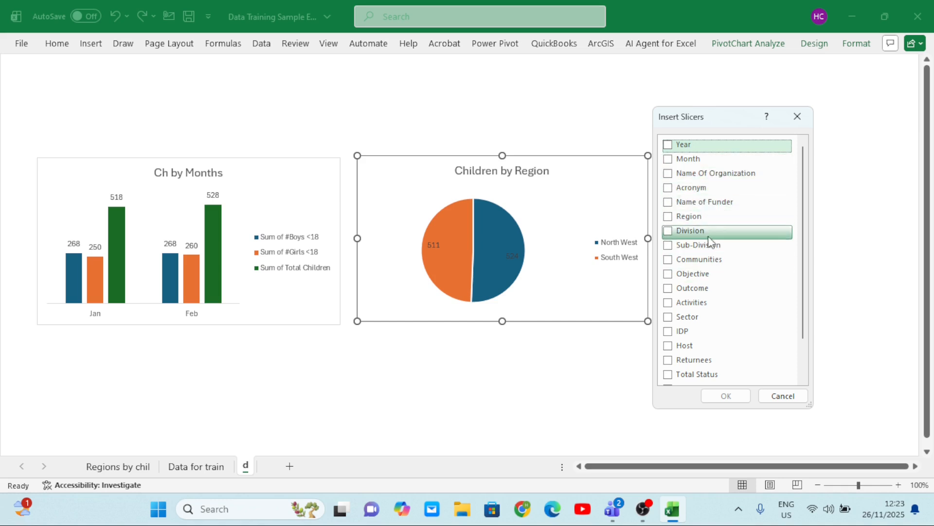
pyautogui.click(669, 174)
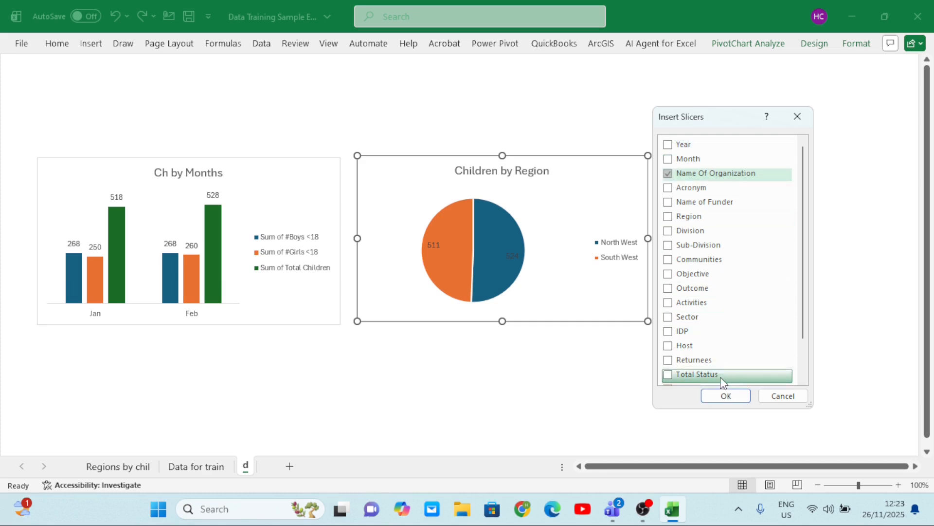
pyautogui.click(728, 396)
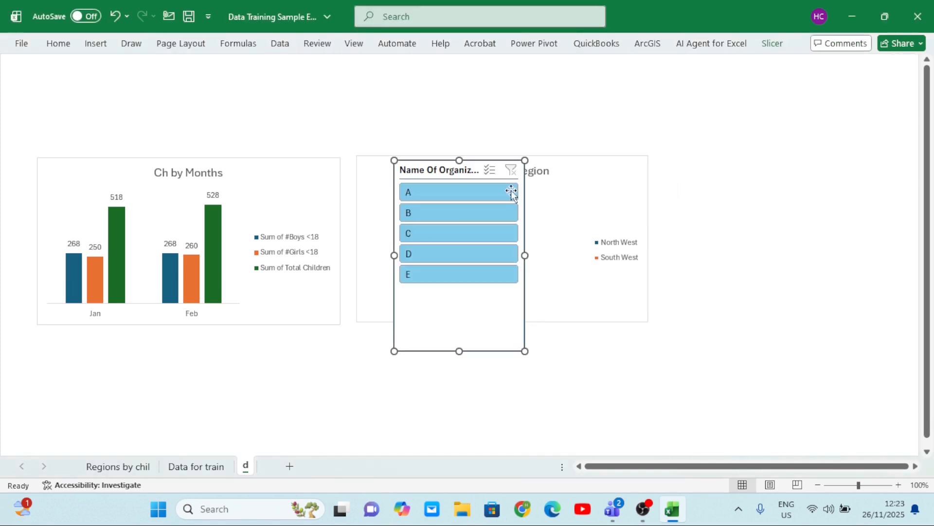
pyautogui.moveTo(478, 315); pyautogui.dragTo(773, 285)
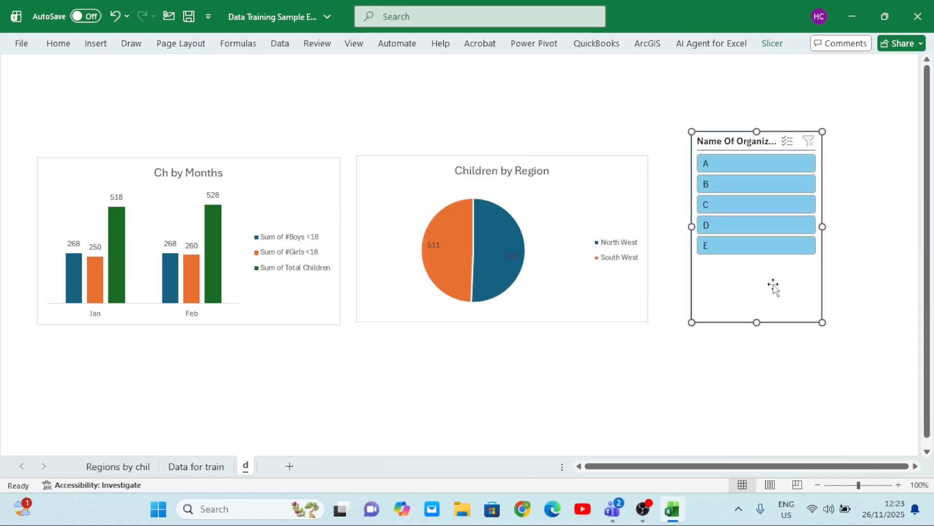
# Format the Children by Region chart's data labels as bold yellow text at size 16, and collapse the ribbon
pyautogui.click(510, 254)
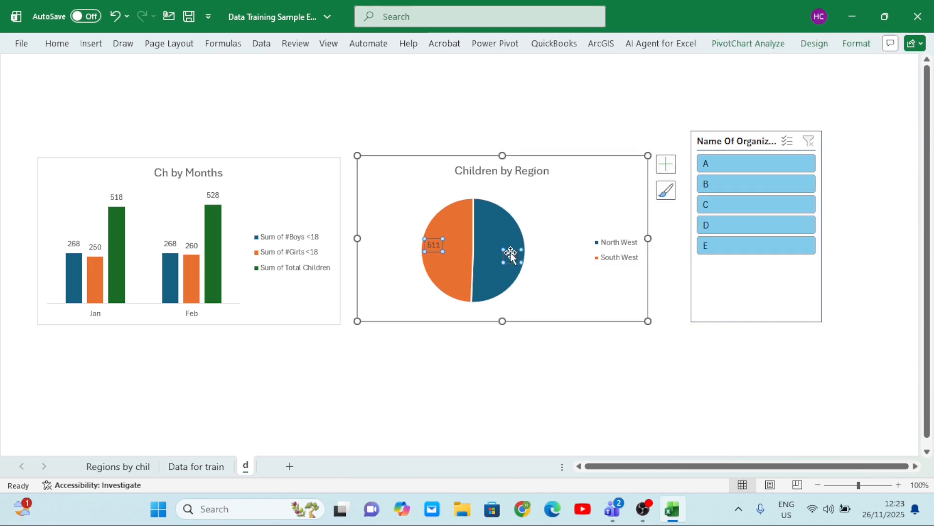
pyautogui.click(56, 45)
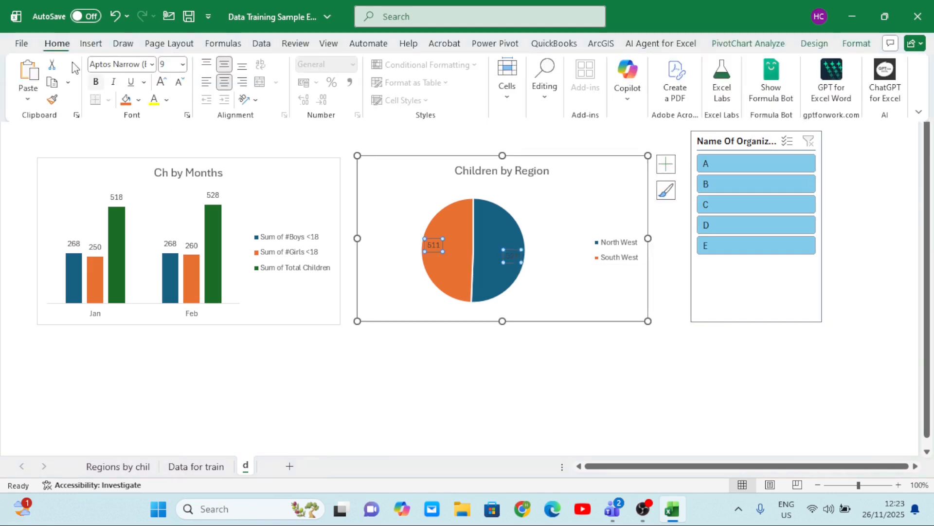
pyautogui.click(154, 100)
pyautogui.click(97, 83)
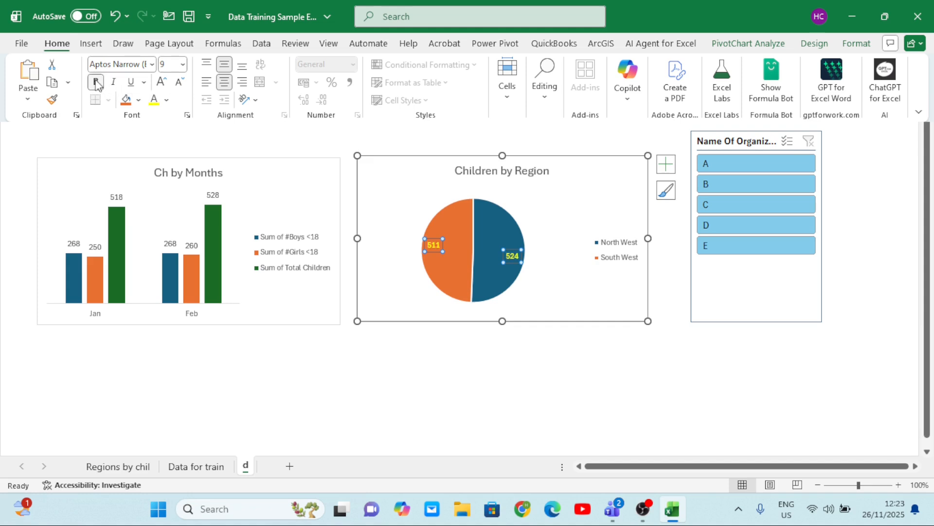
pyautogui.click(162, 82)
pyautogui.click(162, 82)
pyautogui.click(162, 82)
pyautogui.click(162, 82)
pyautogui.click(162, 82)
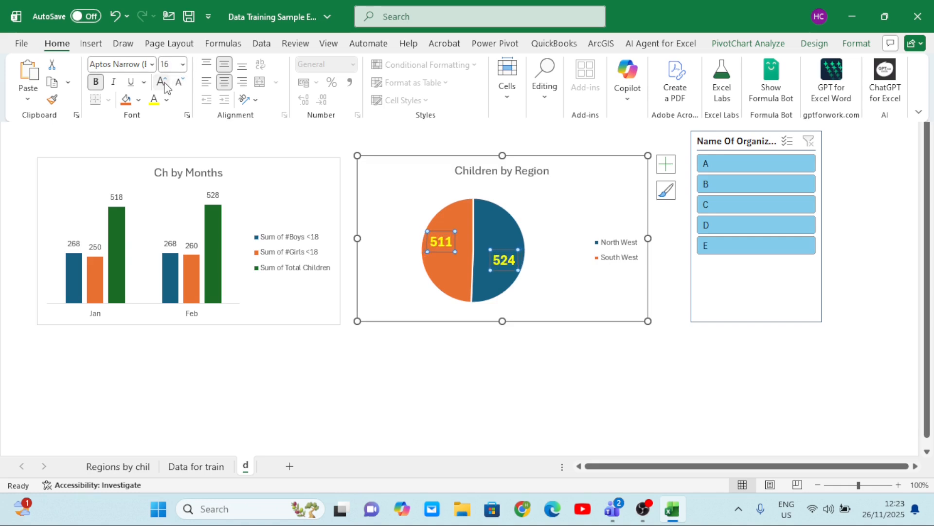
pyautogui.hotkey('ctrl', 'F1')
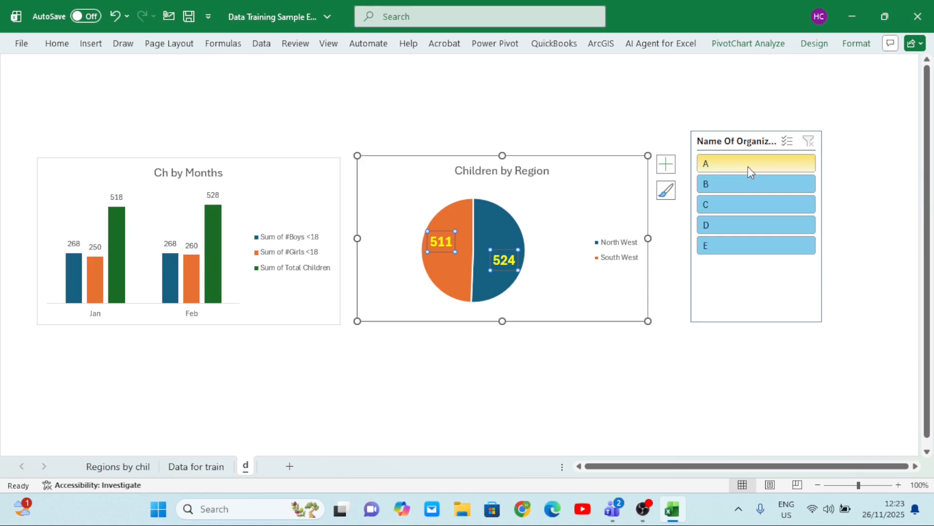
# Filter the Children by Region chart to organization A with the Name Of Organization slicer
pyautogui.click(716, 165)
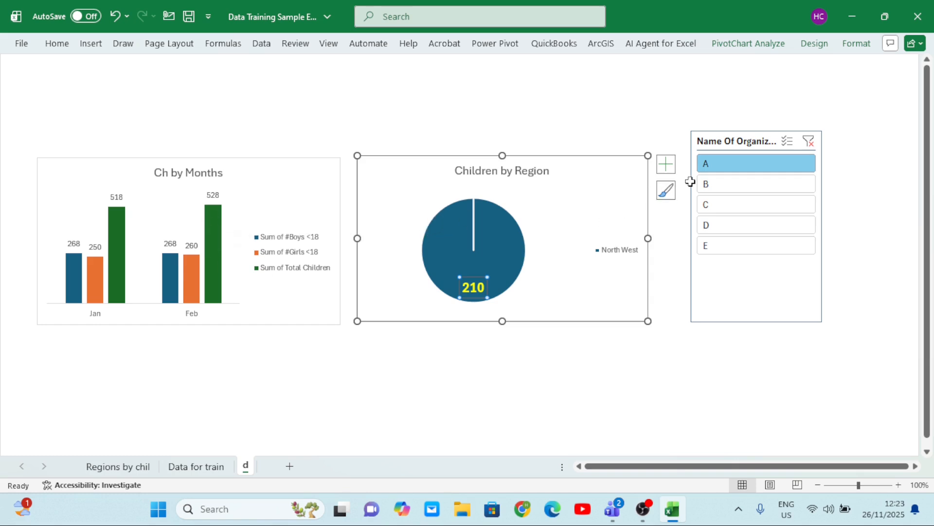
# Filter the Children by Region chart to organizations B, D and E in turn with the Name Of Organization slicer
pyautogui.click(716, 189)
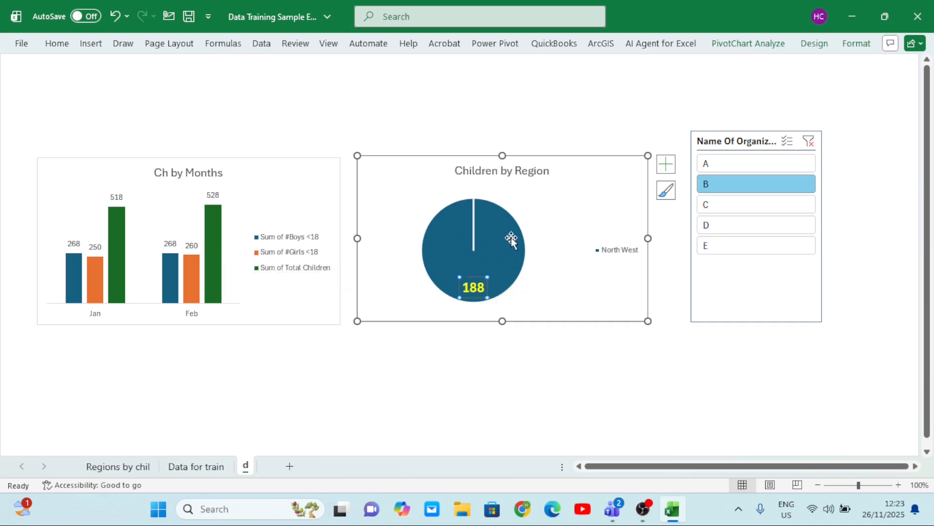
pyautogui.click(717, 225)
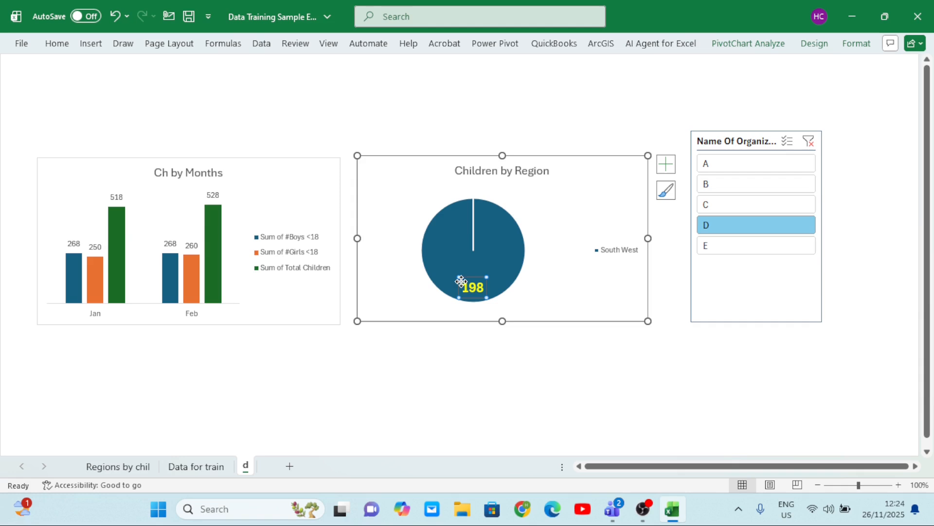
pyautogui.click(715, 252)
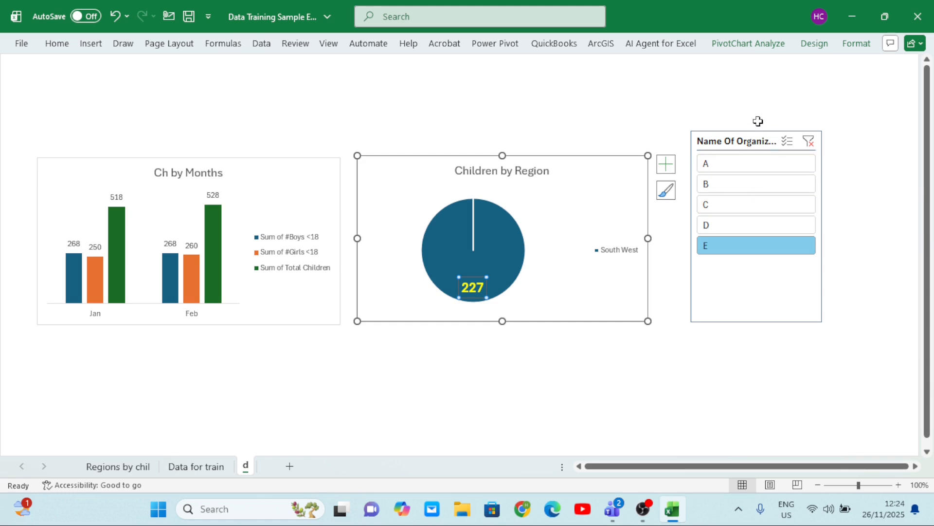
# Connect the Name Of Organization slicer to PivotTable2 (Months by Ch) and PivotTable1 (Sheet1) through its report connections
pyautogui.rightClick(760, 146)
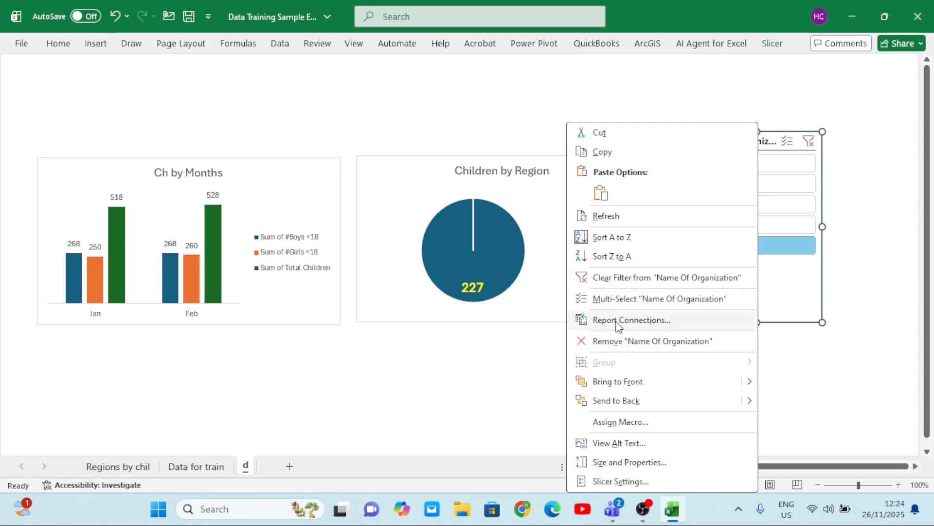
pyautogui.click(634, 321)
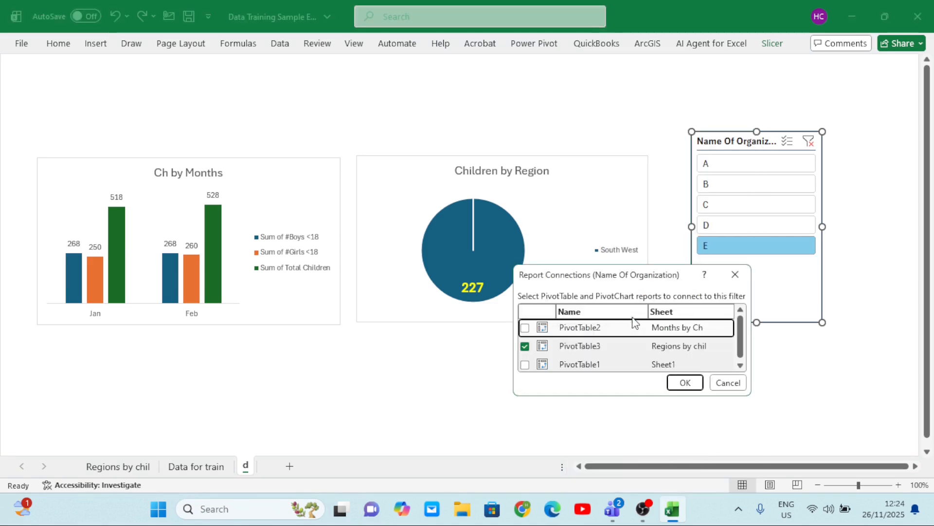
pyautogui.scroll(-1, 628, 353)
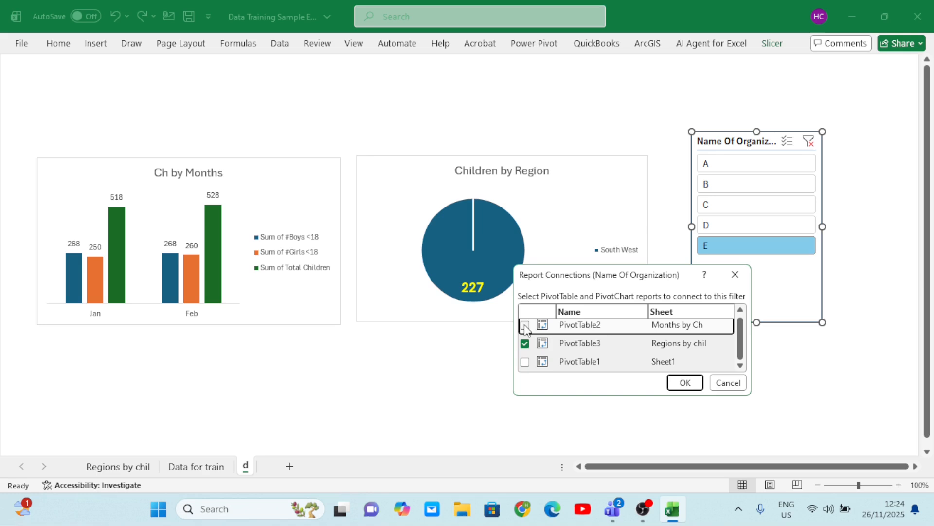
pyautogui.click(525, 362)
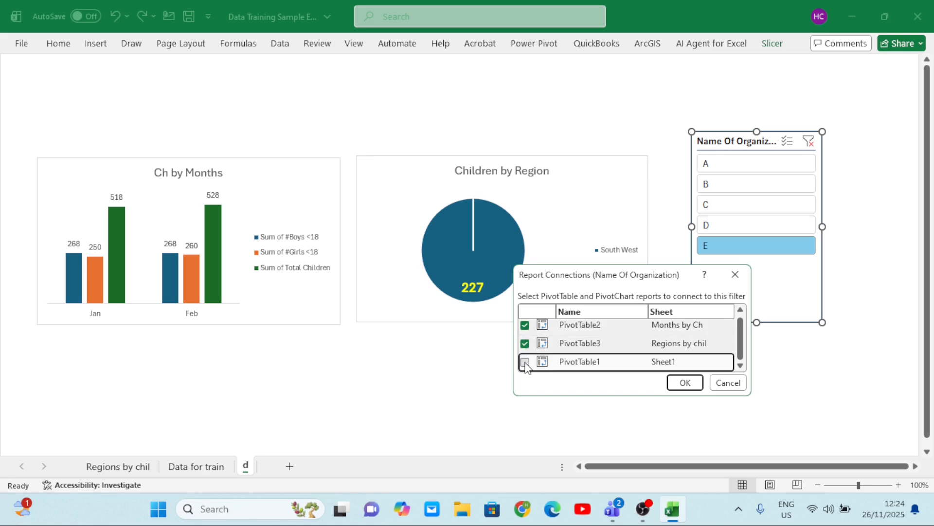
pyautogui.click(684, 383)
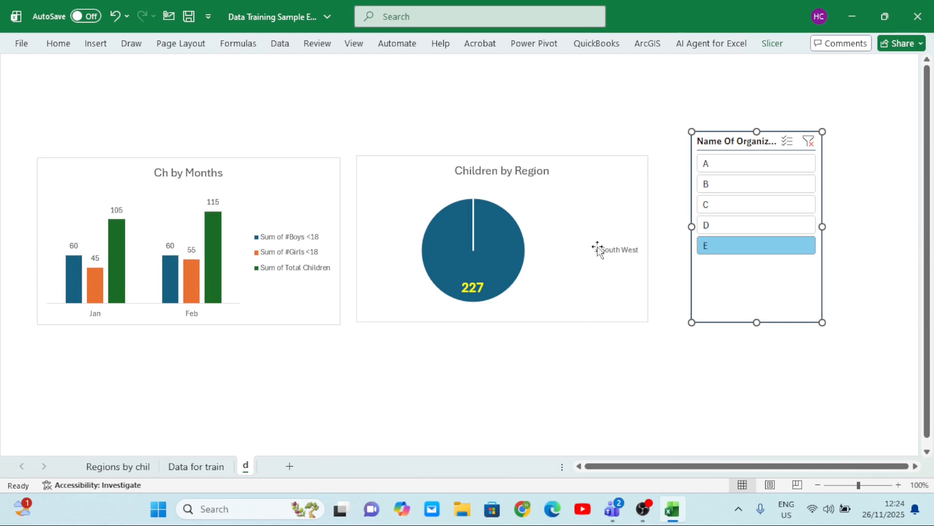
# Compare both charts for individual organizations by filtering the slicer to C, A, B, C, D and C again in turn
pyautogui.click(720, 207)
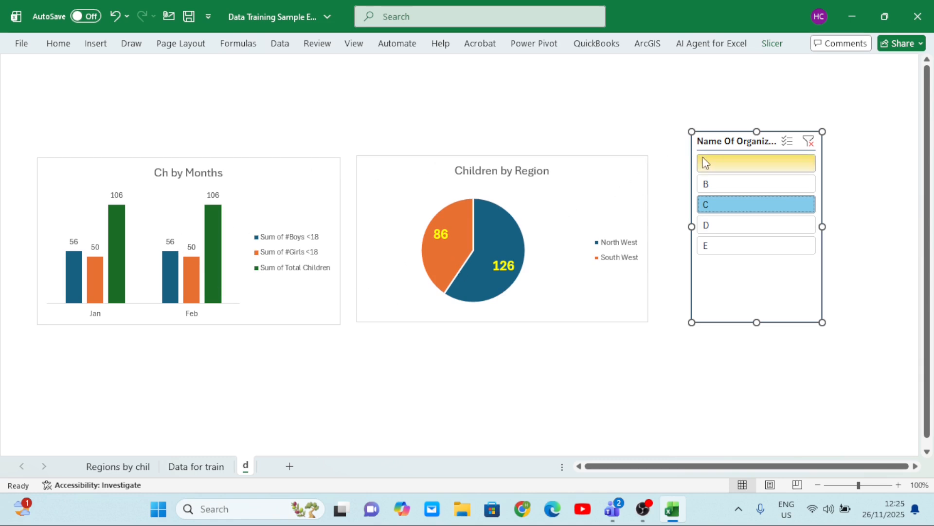
pyautogui.click(722, 168)
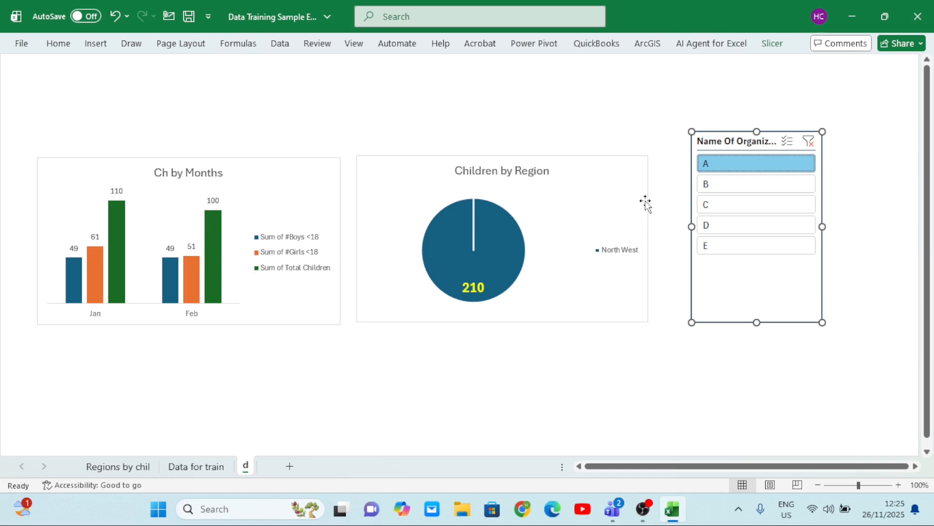
pyautogui.click(728, 180)
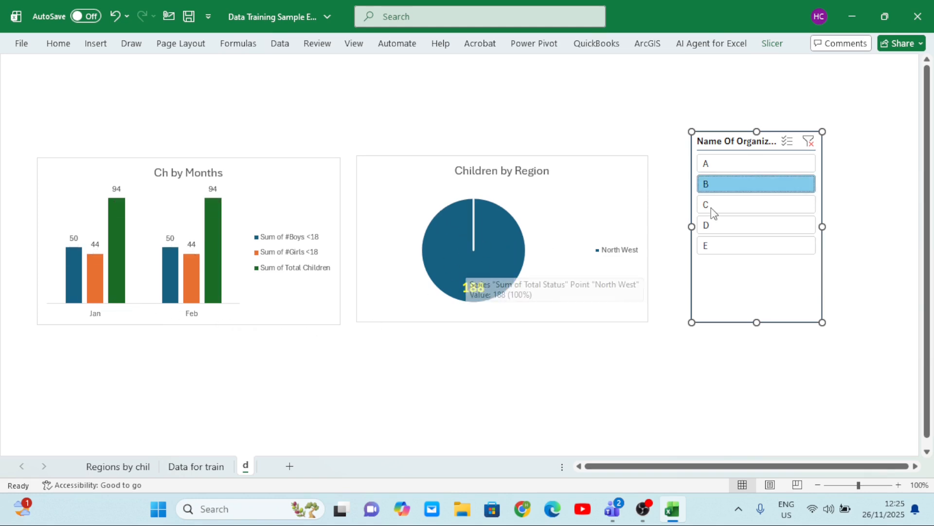
pyautogui.click(730, 205)
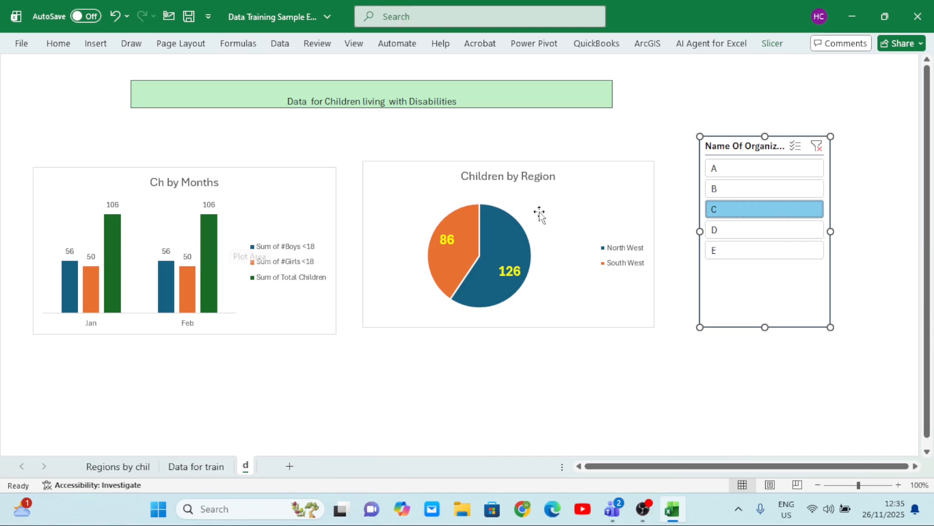
pyautogui.click(728, 236)
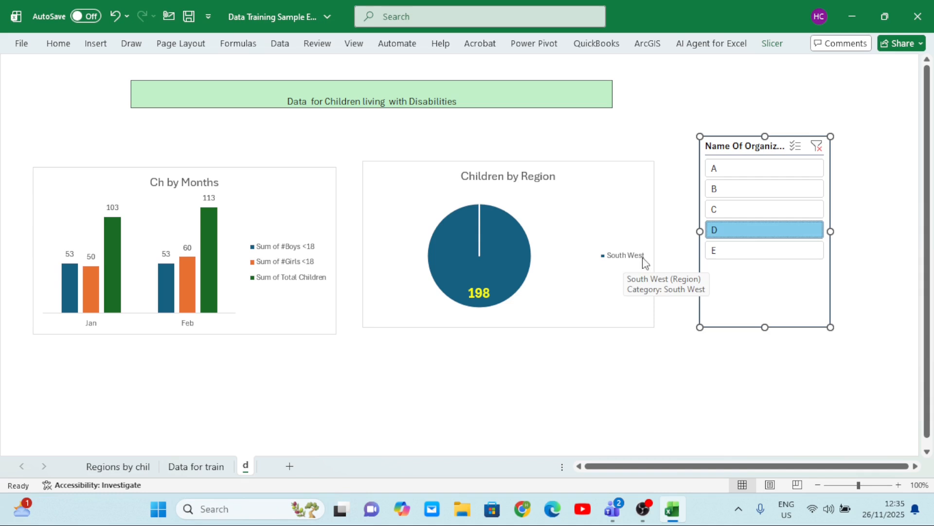
pyautogui.click(734, 216)
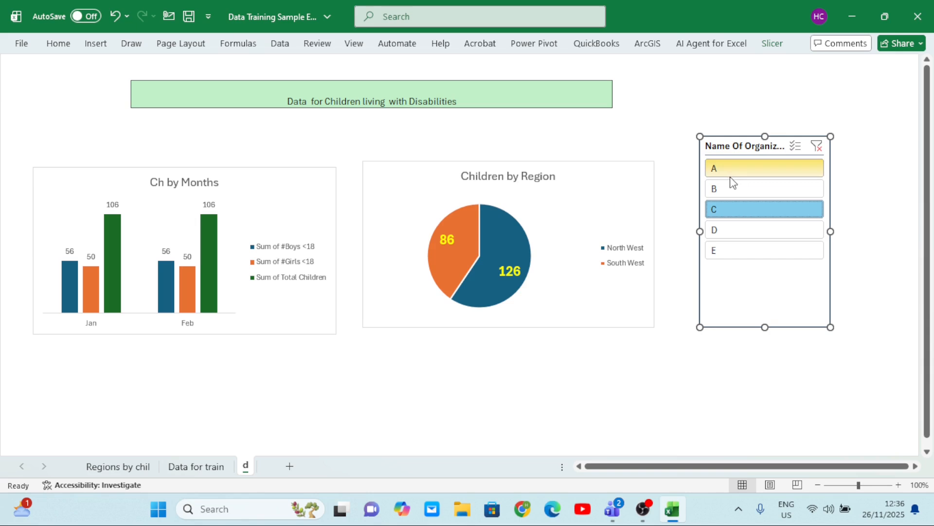
# Extend the Name Of Organization slicer selection to show organizations B, C and D together in both charts
pyautogui.keyDown('ctrl'); pyautogui.click(752, 194); pyautogui.keyUp('ctrl')
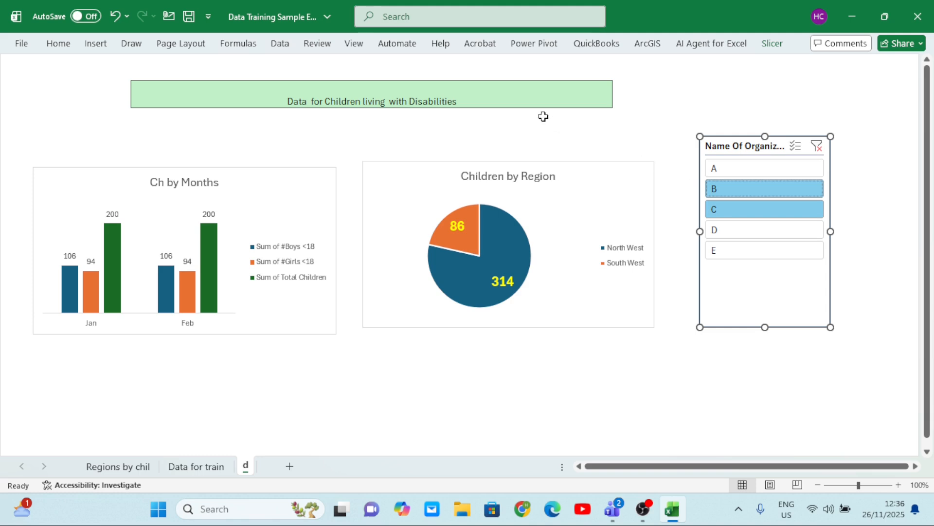
pyautogui.click(520, 93)
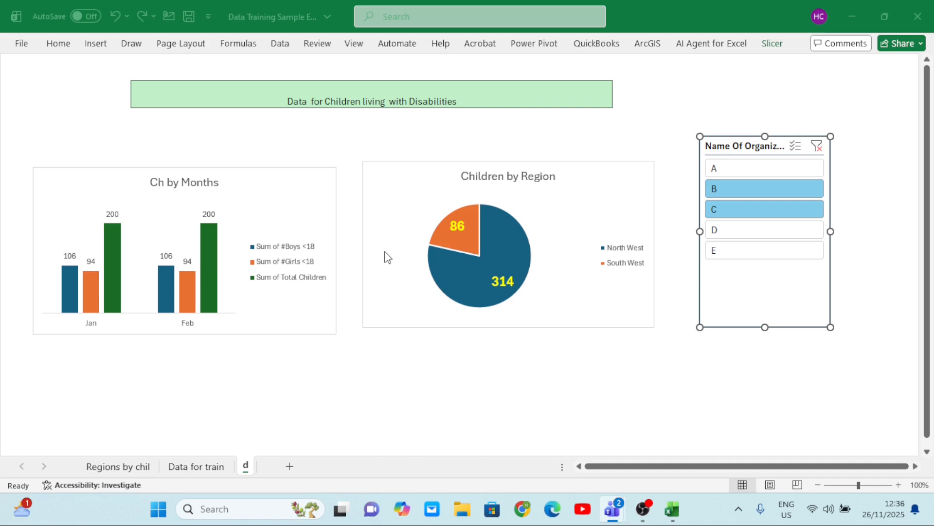
pyautogui.click(754, 236)
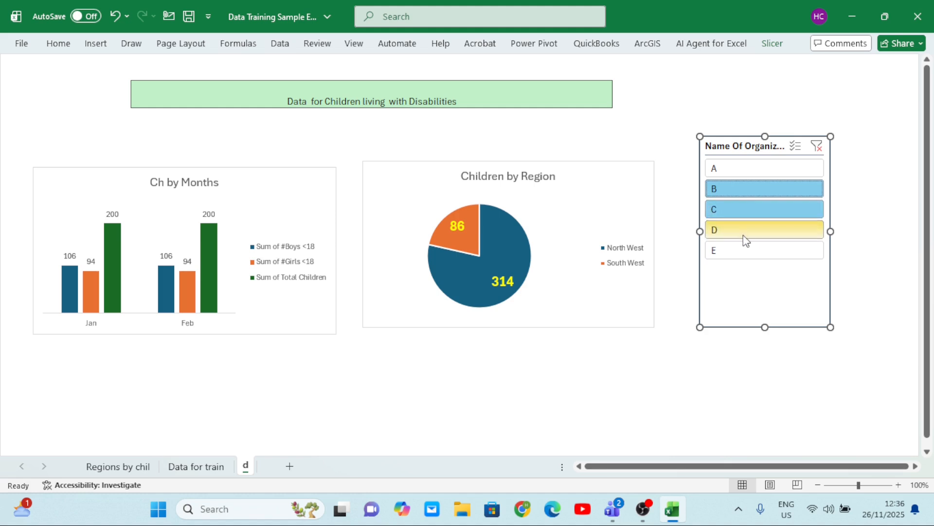
pyautogui.click(746, 241)
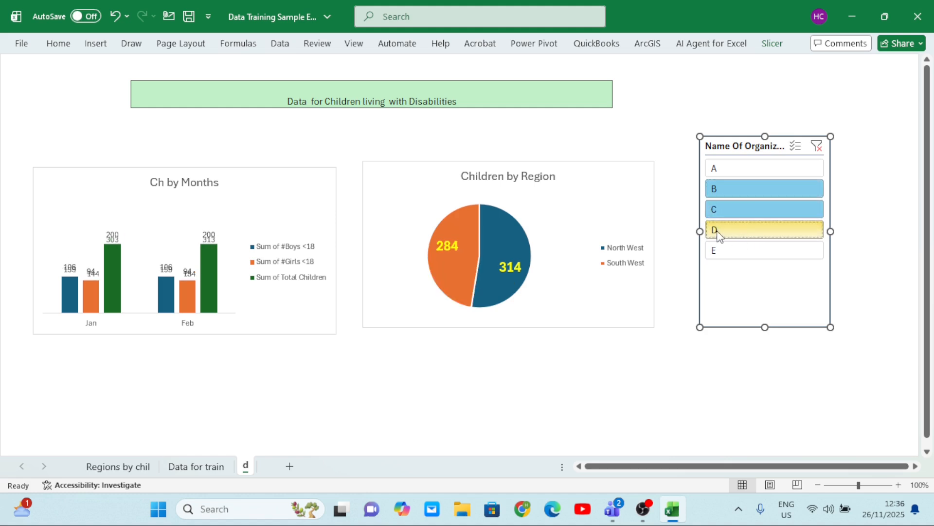
pyautogui.click(733, 193)
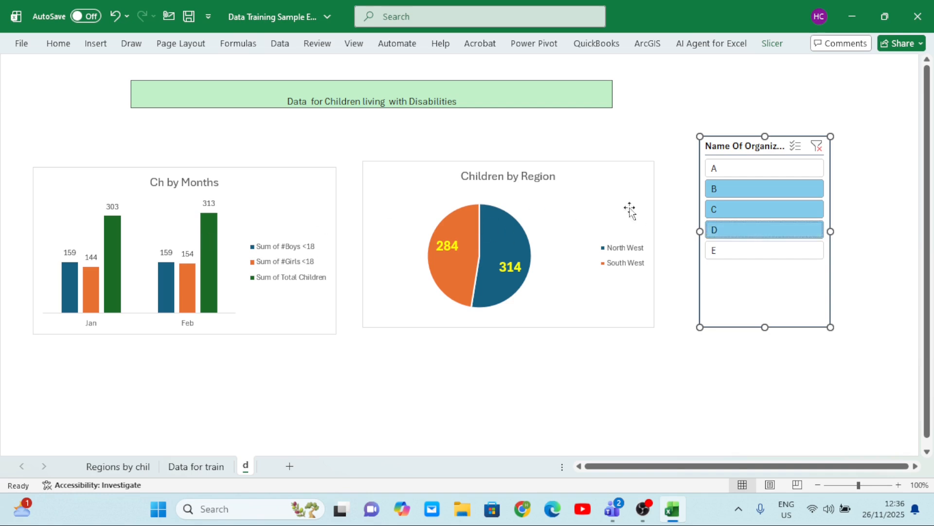
# Clear the organization filter and delete the Name Of Organization slicer from sheet d
pyautogui.click(818, 146)
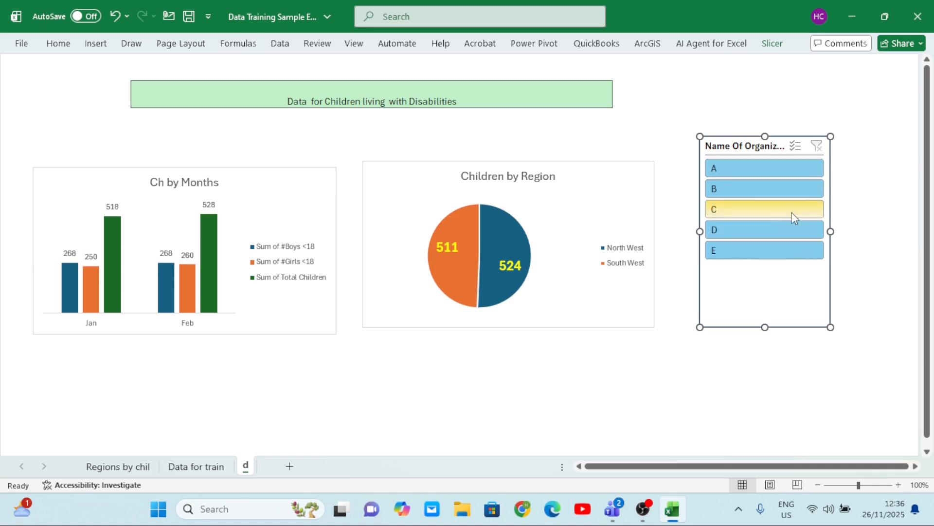
pyautogui.moveTo(767, 327); pyautogui.dragTo(765, 277)
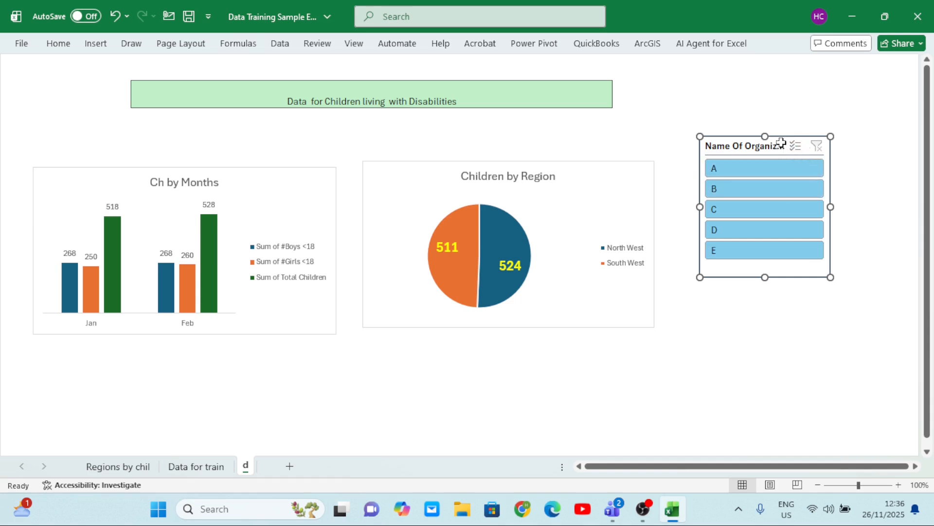
pyautogui.press('Delete')
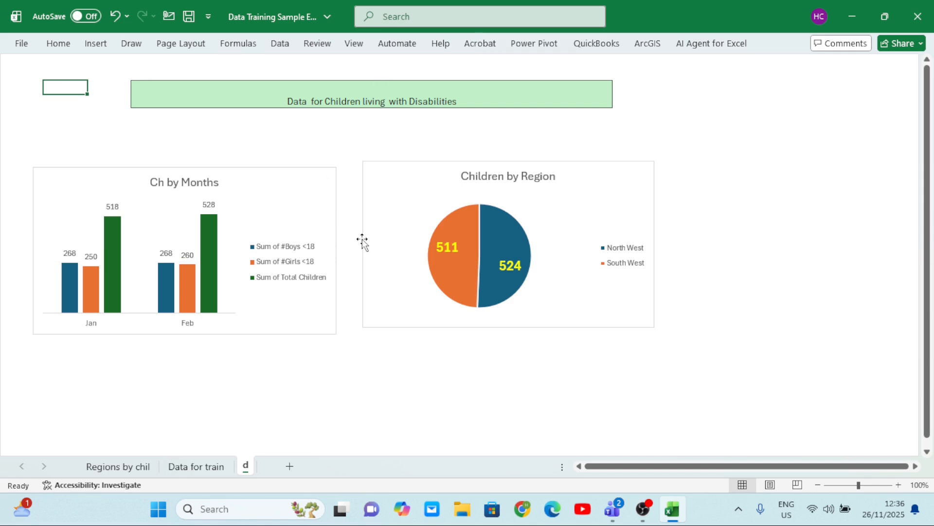
# Insert a Division slicer for the Ch by Months chart and place it beside the Children by Region chart
pyautogui.click(305, 219)
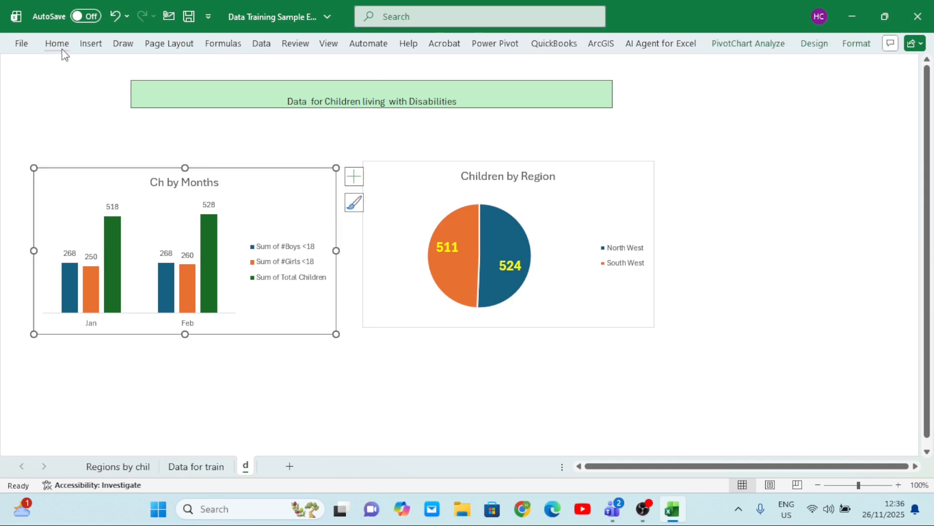
pyautogui.click(88, 49)
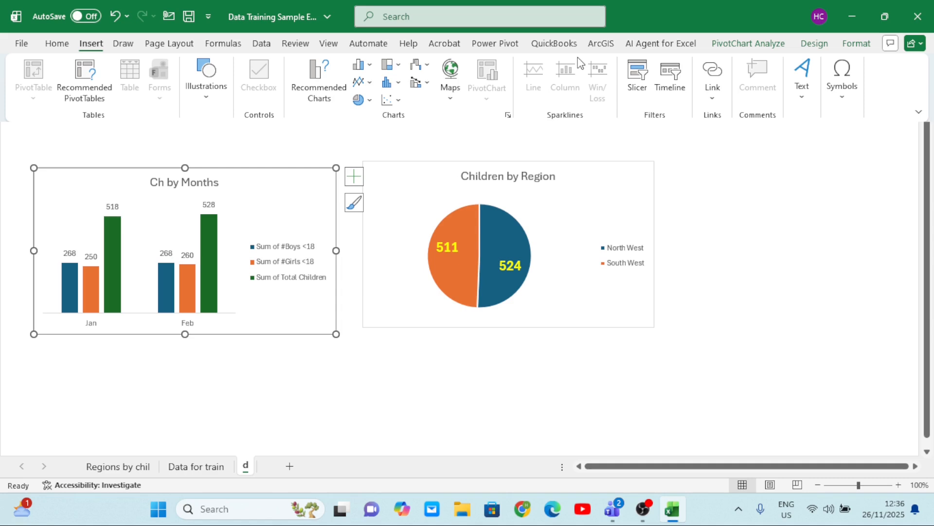
pyautogui.click(638, 84)
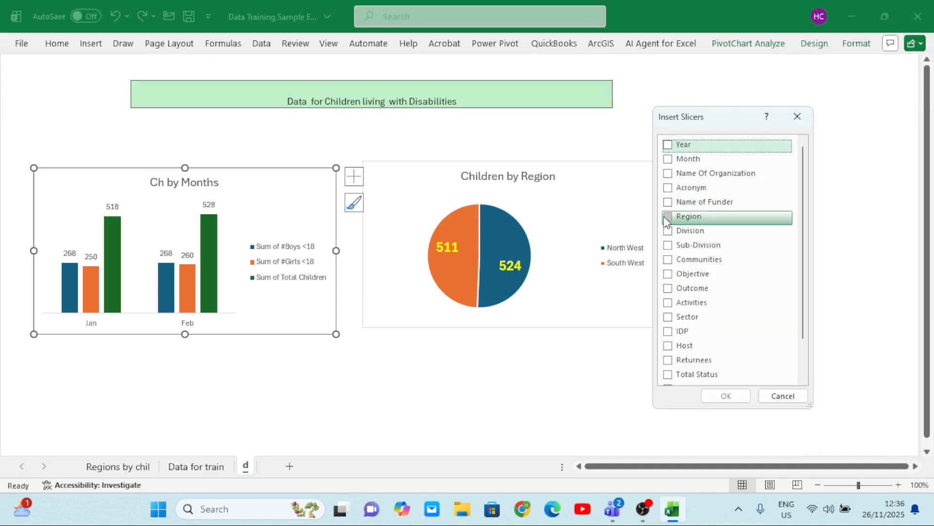
pyautogui.click(668, 229)
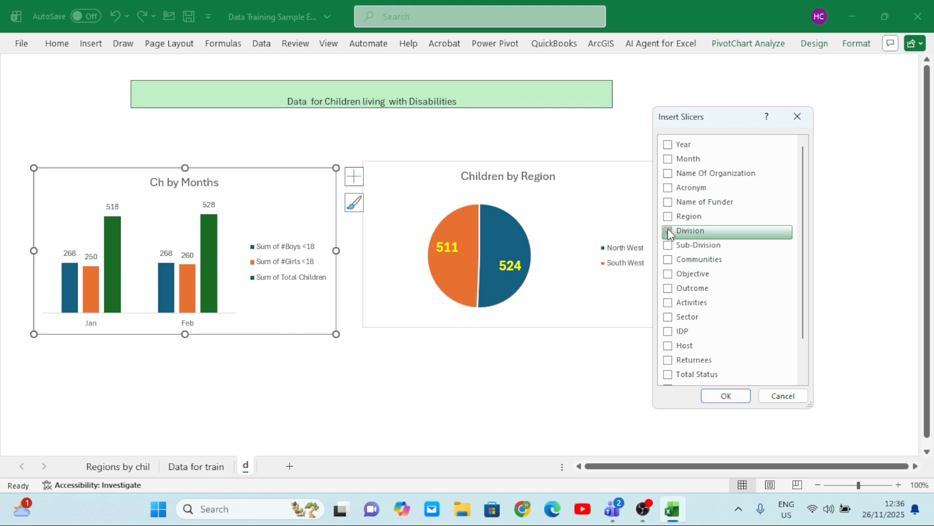
pyautogui.click(726, 395)
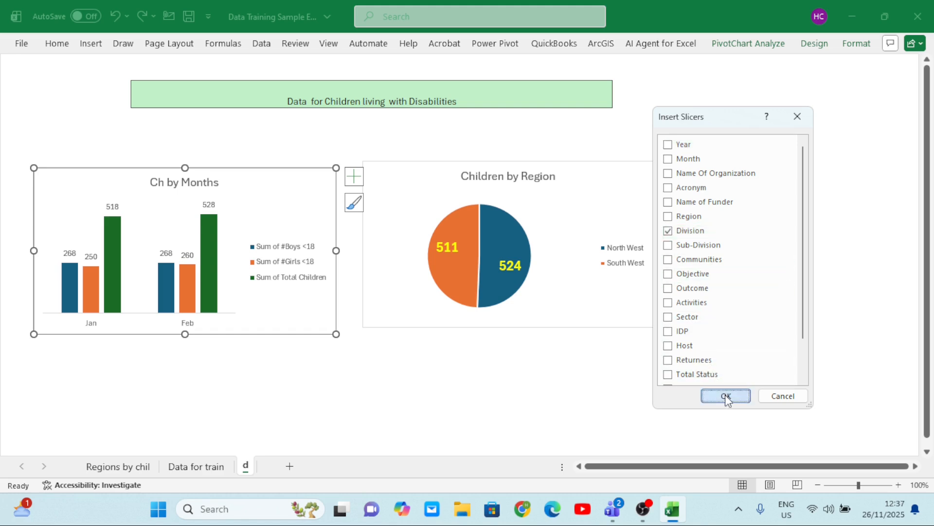
pyautogui.moveTo(436, 174); pyautogui.dragTo(704, 167)
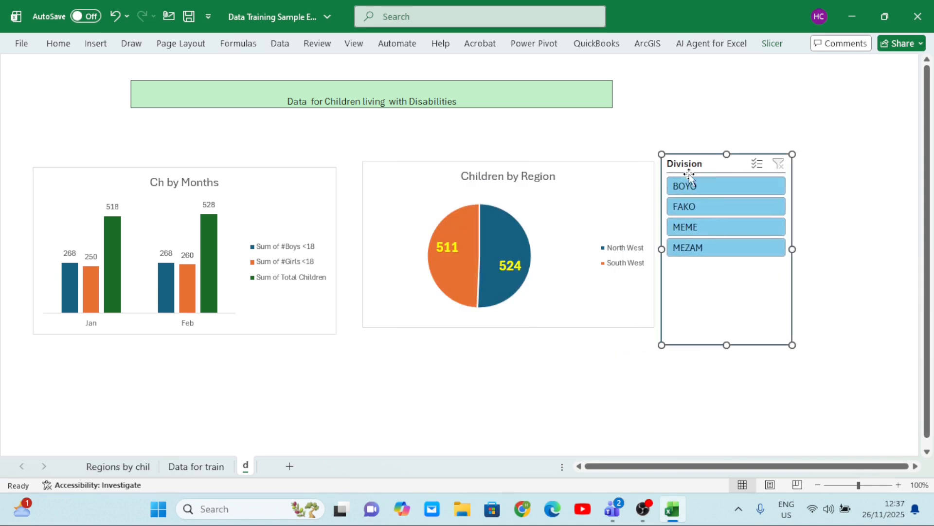
# Filter the Ch by Months chart to divisions BOYO, FAKO and MEME in turn with the Division slicer
pyautogui.click(702, 186)
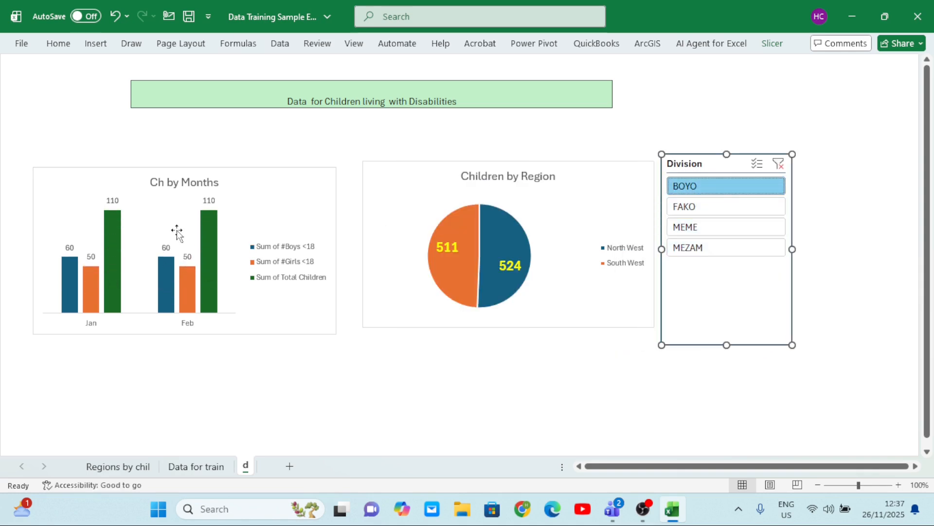
pyautogui.click(709, 206)
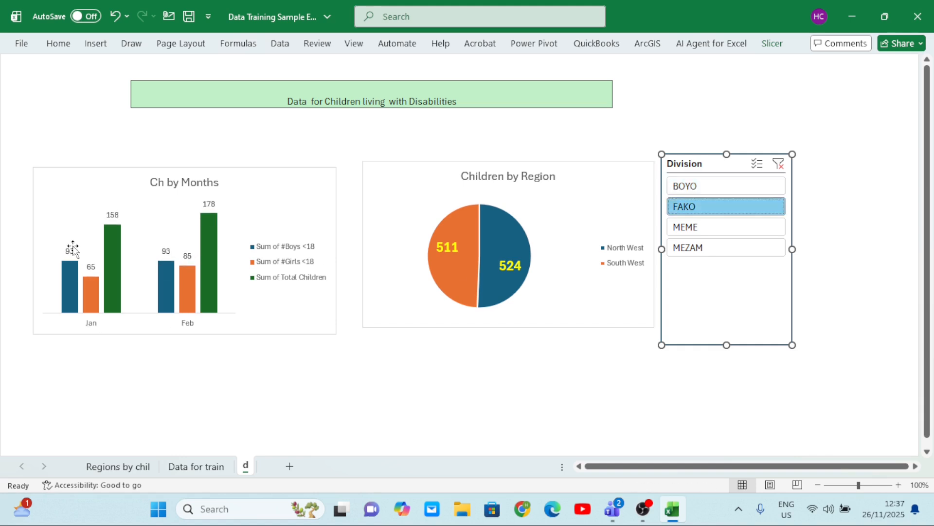
pyautogui.click(696, 227)
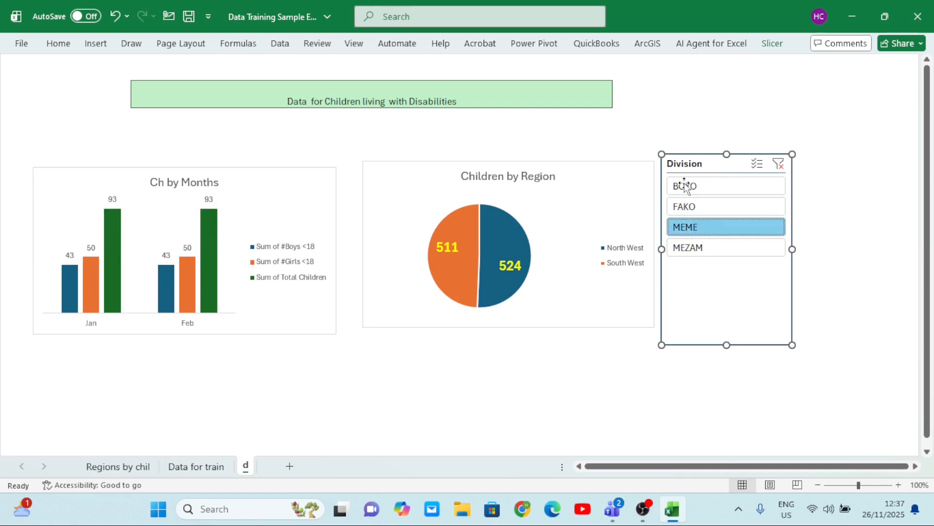
# Connect the Division slicer to PivotTable3 (Regions by chil) and PivotTable1 (Sheet1), and filter the charts to FAKO
pyautogui.rightClick(711, 162)
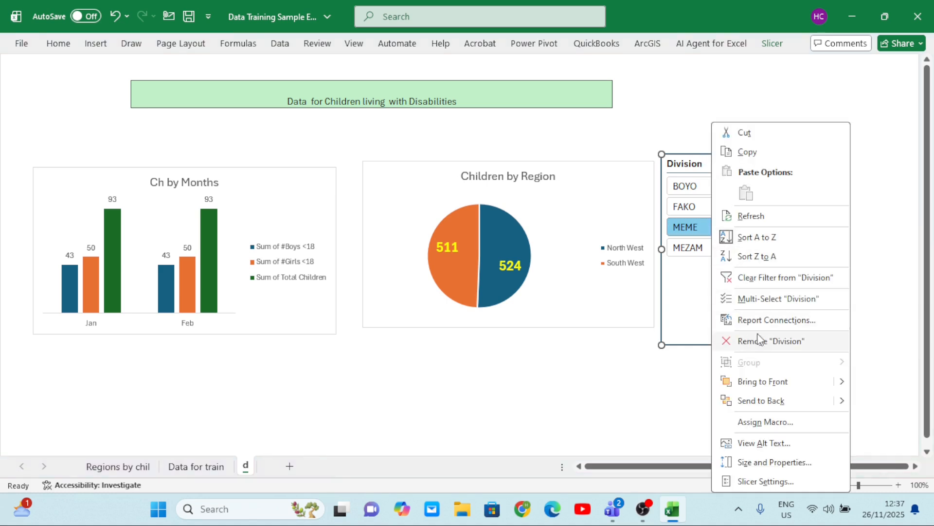
pyautogui.click(769, 321)
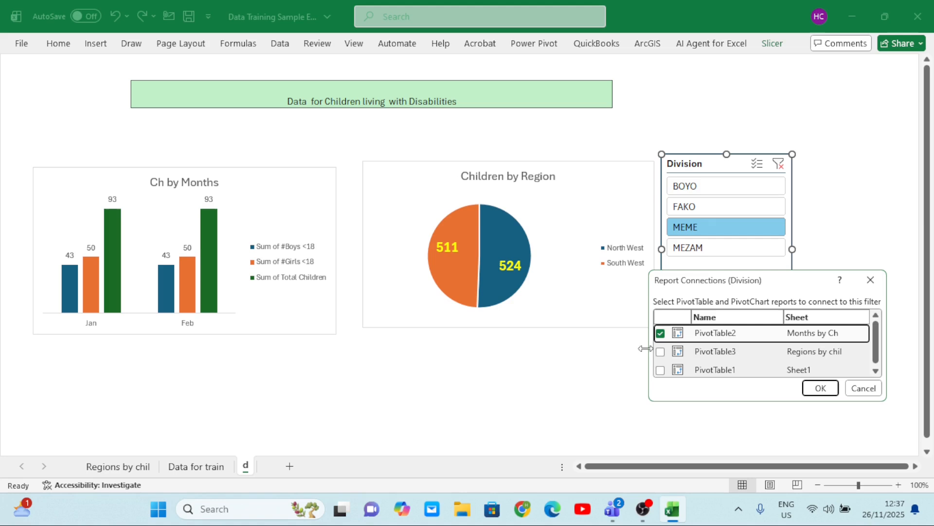
pyautogui.click(661, 352)
pyautogui.click(661, 371)
pyautogui.click(814, 388)
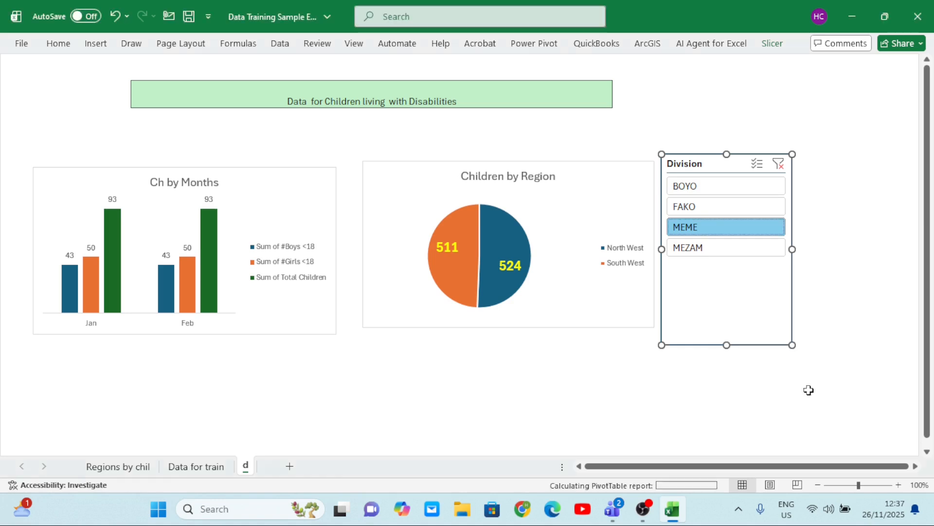
pyautogui.click(690, 208)
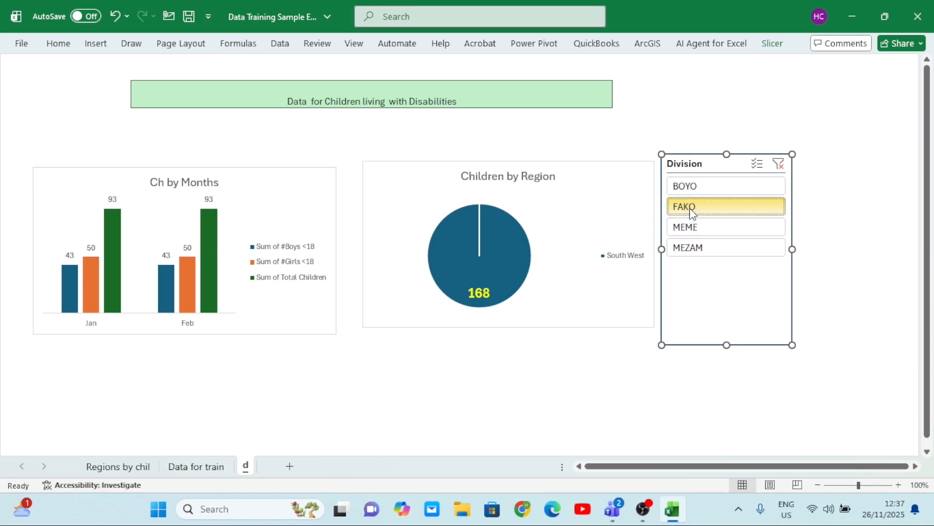
# Filter the Ch by Months and Children by Region charts to divisions MEME, MEZAM and BOYO in turn with the Division slicer
pyautogui.click(706, 232)
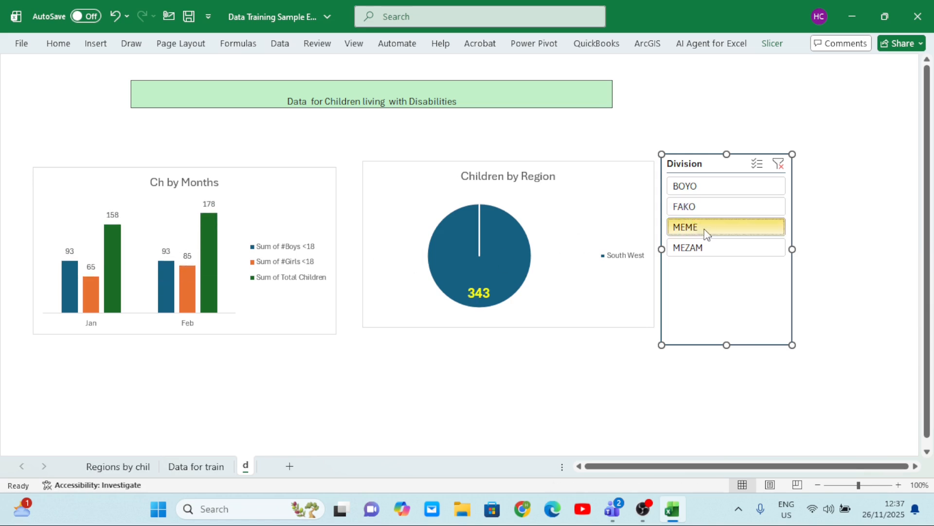
pyautogui.click(706, 248)
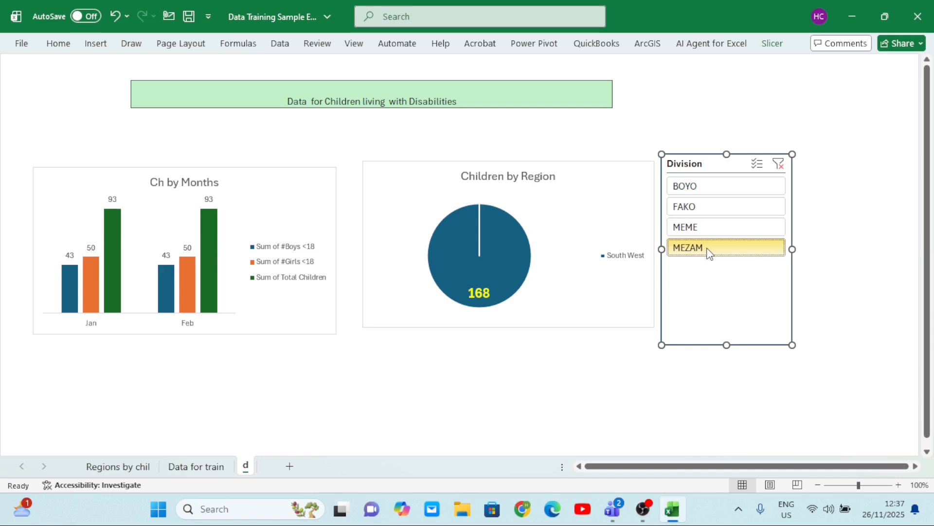
pyautogui.click(709, 185)
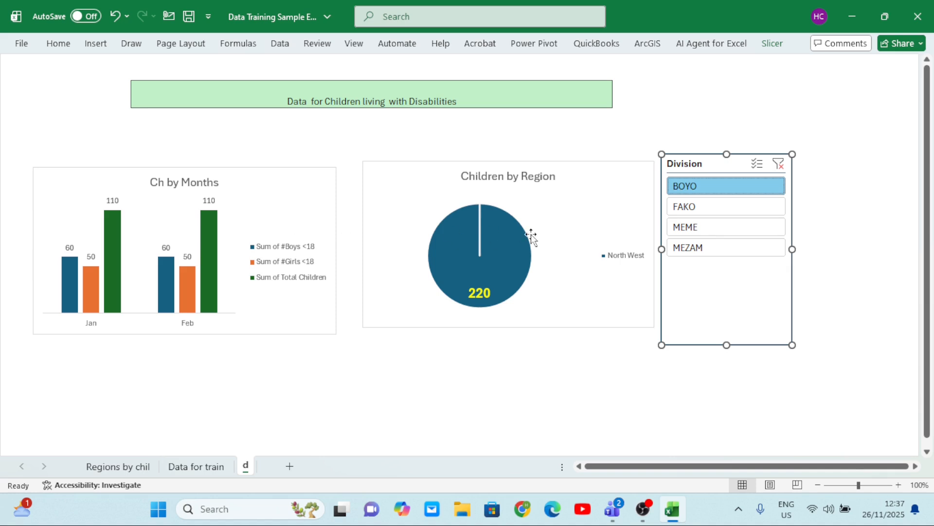
pyautogui.moveTo(531, 236)
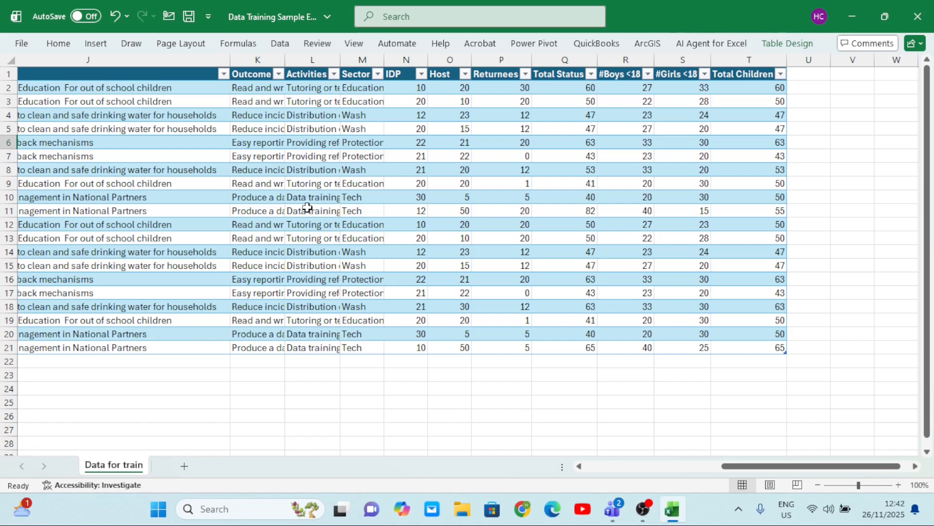
# Review the columns of the source table on the Data for train sheet, from Year through Total Children
pyautogui.click(351, 210)
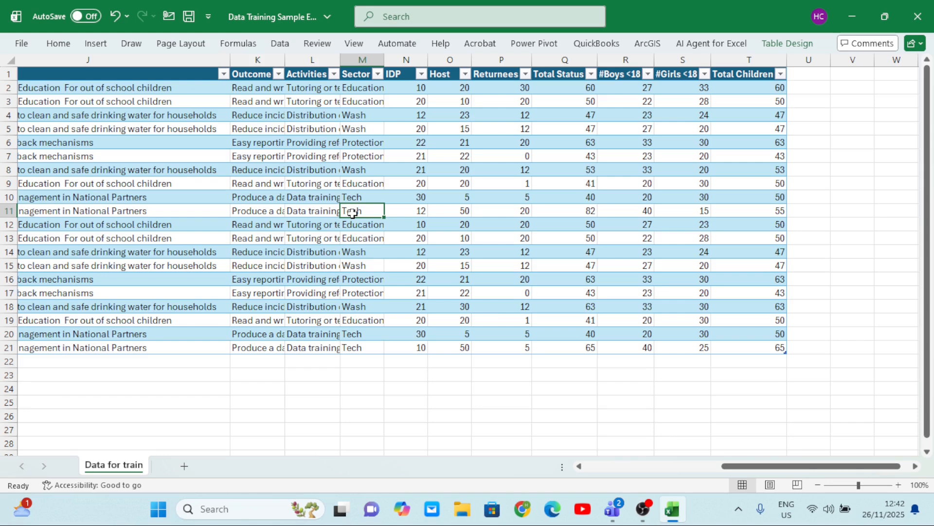
pyautogui.hscroll(5, 353, 211)
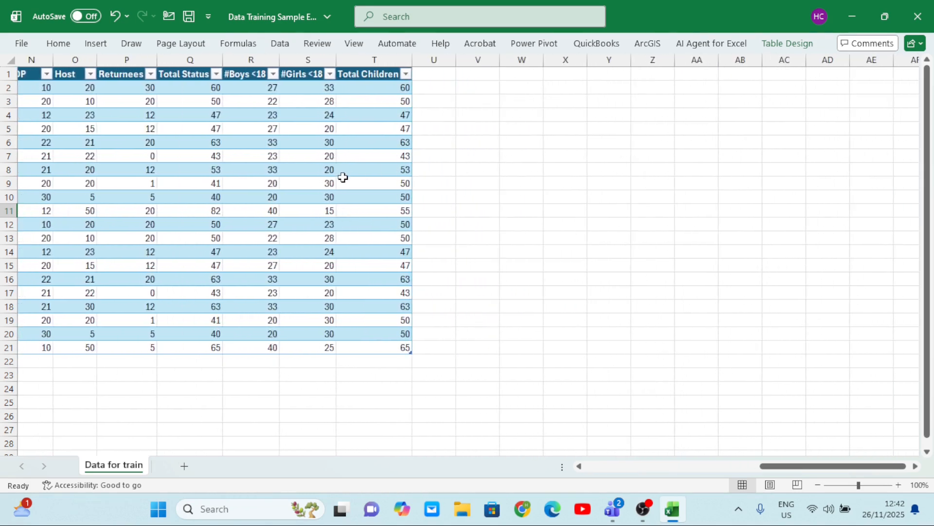
pyautogui.hscroll(-10, 343, 177)
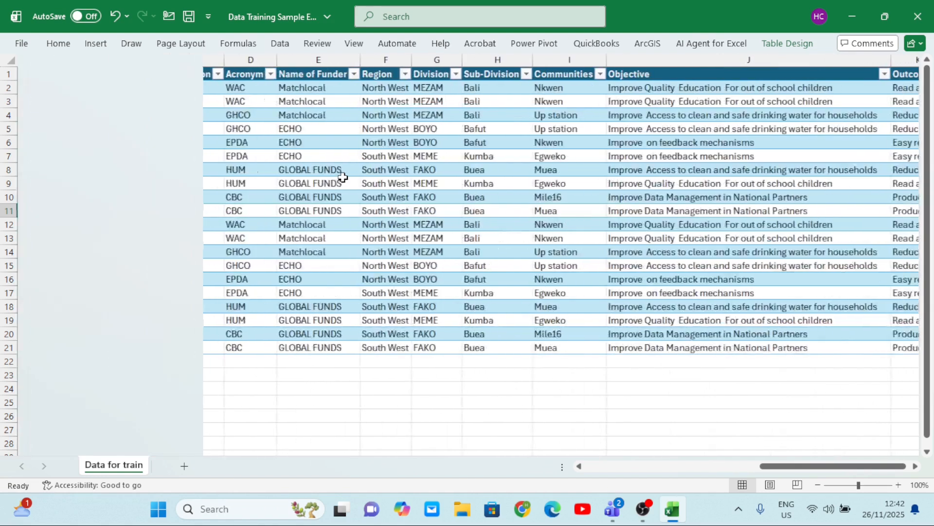
pyautogui.hscroll(10, 343, 177)
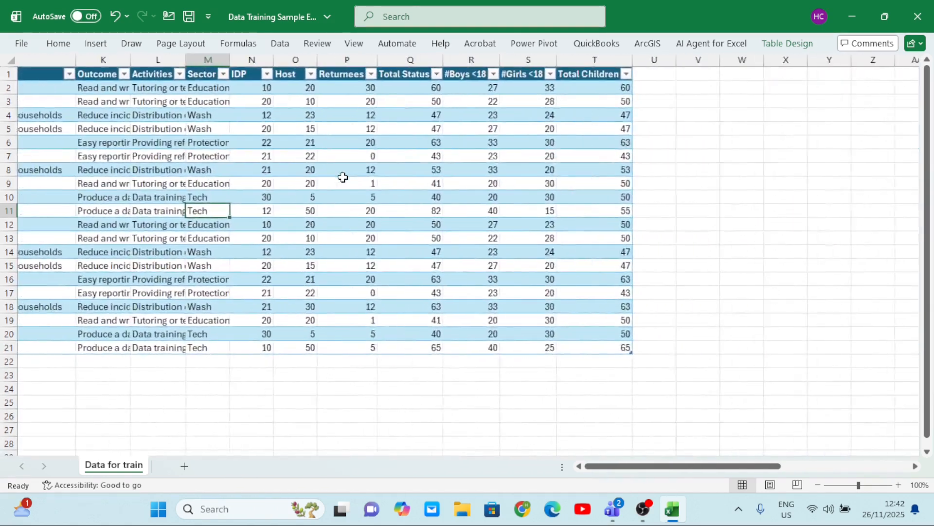
pyautogui.hscroll(-3, 343, 177)
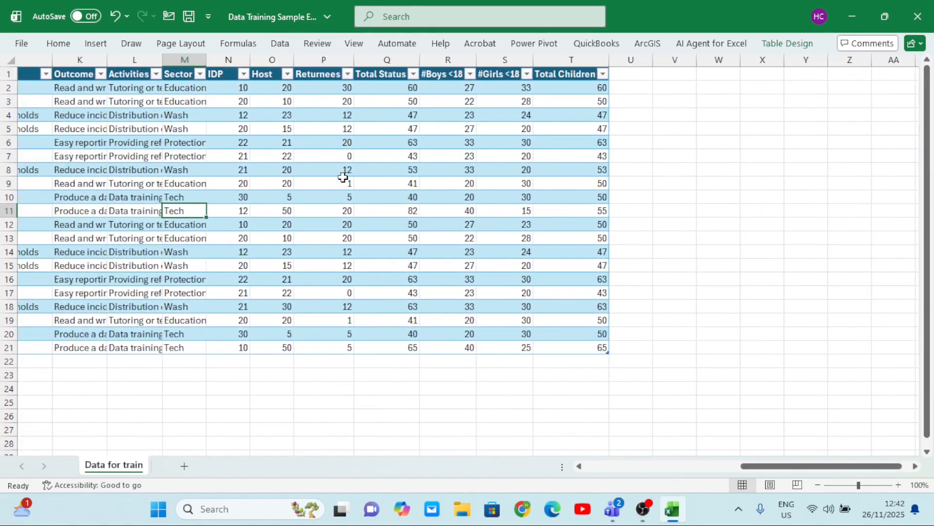
pyautogui.hscroll(-8, 343, 177)
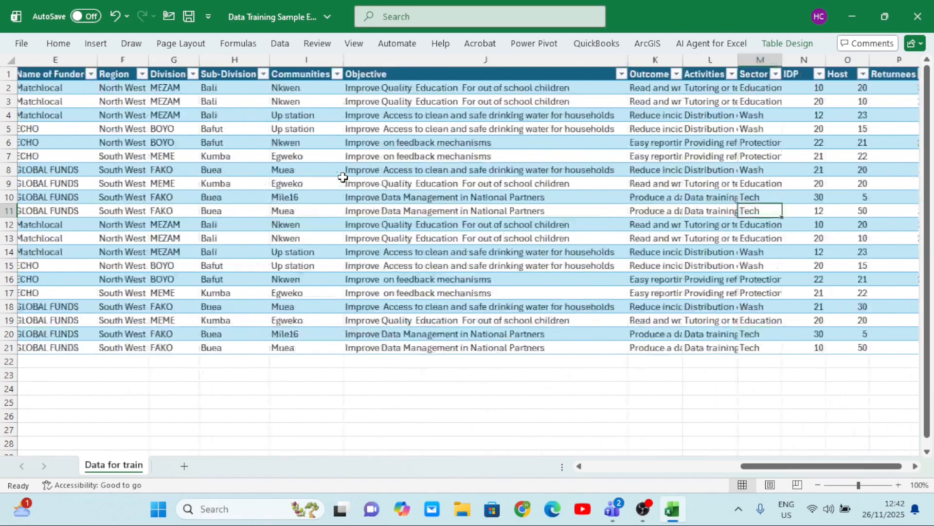
pyautogui.hscroll(6, 343, 177)
pyautogui.hscroll(3, 343, 177)
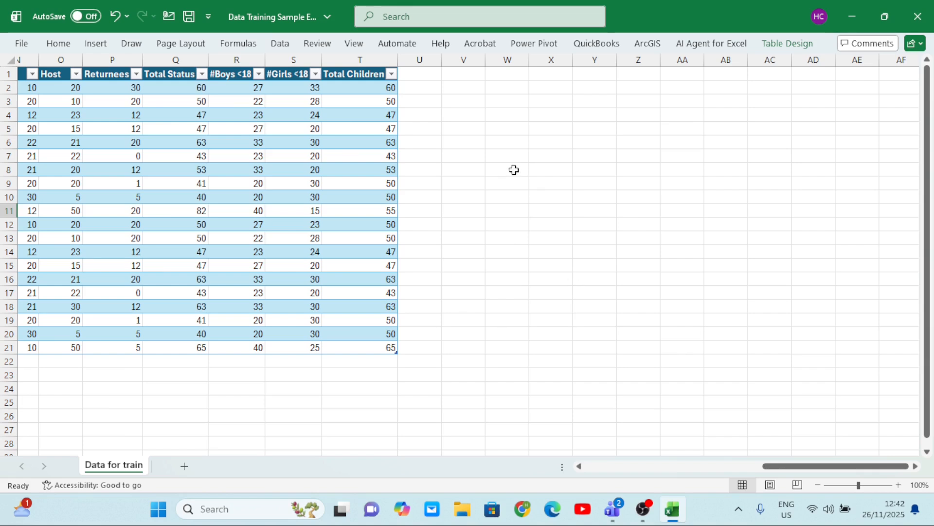
pyautogui.hscroll(-10, 333, 202)
# Insert a PivotTable from Table1 on the existing Data for train sheet at cell W4
pyautogui.click(237, 166)
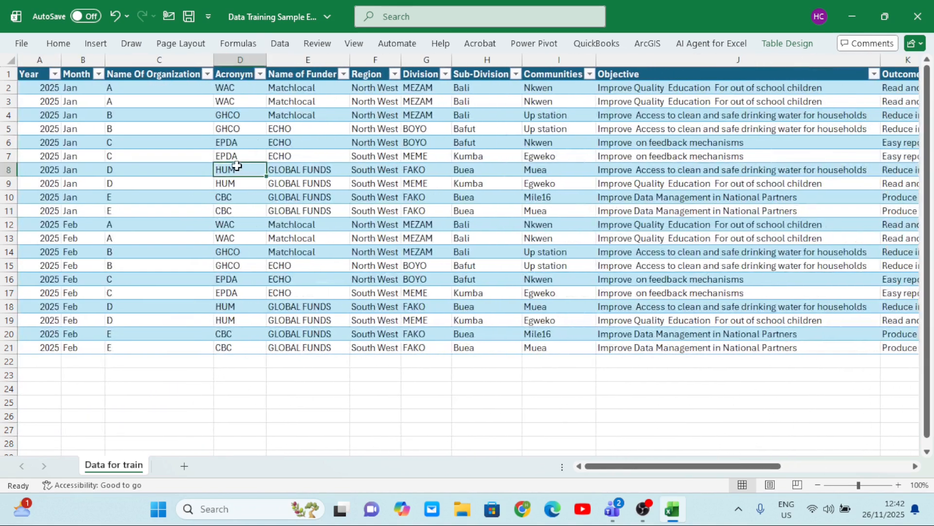
pyautogui.click(96, 44)
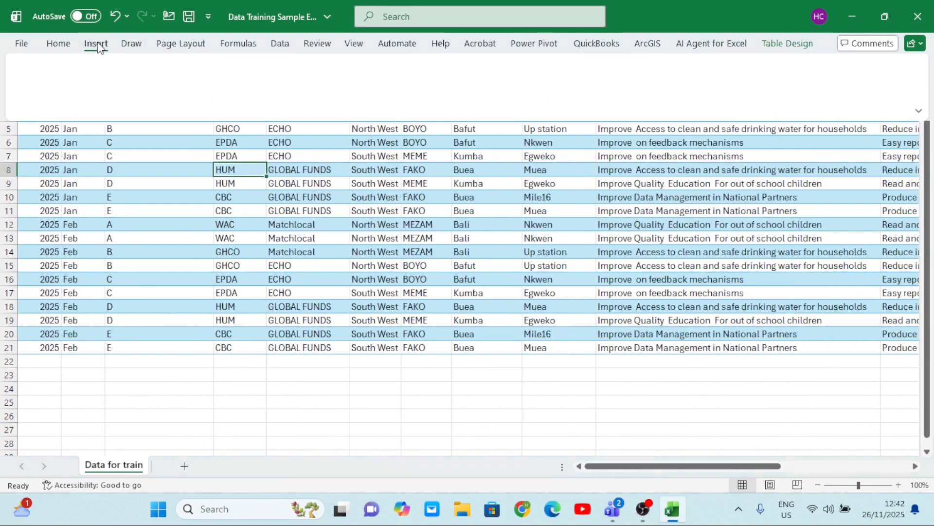
pyautogui.click(33, 82)
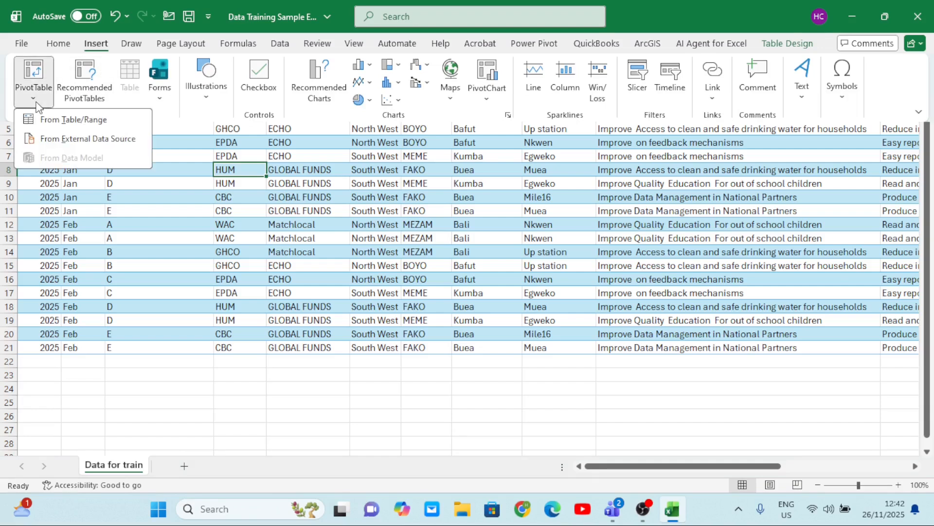
pyautogui.click(73, 119)
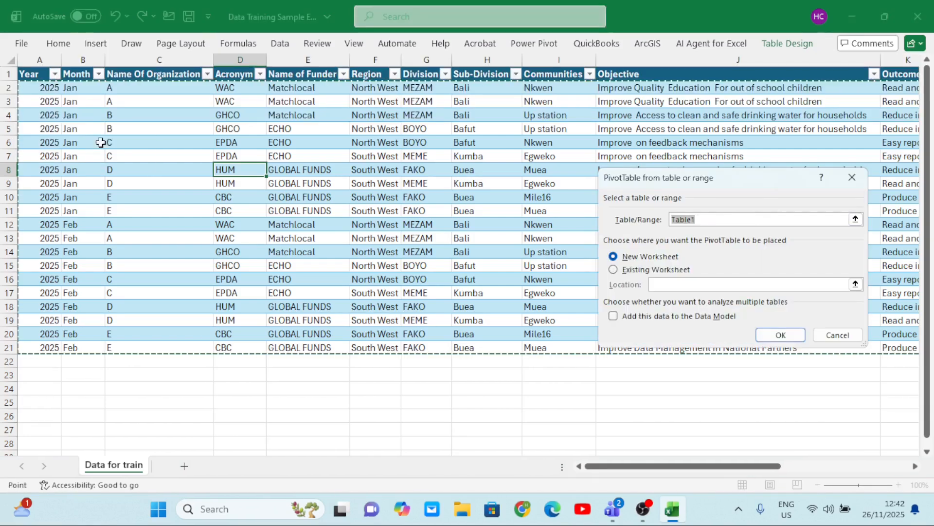
pyautogui.click(615, 271)
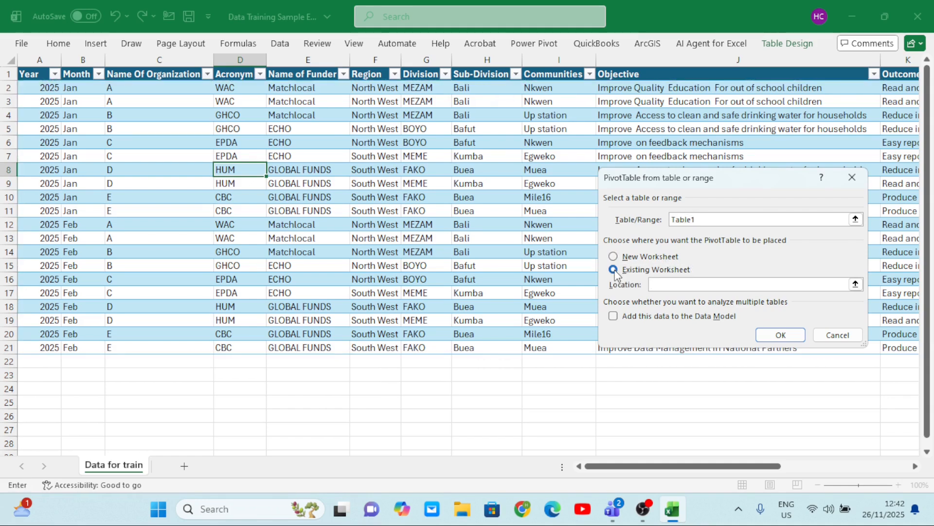
pyautogui.hscroll(10, 523, 280)
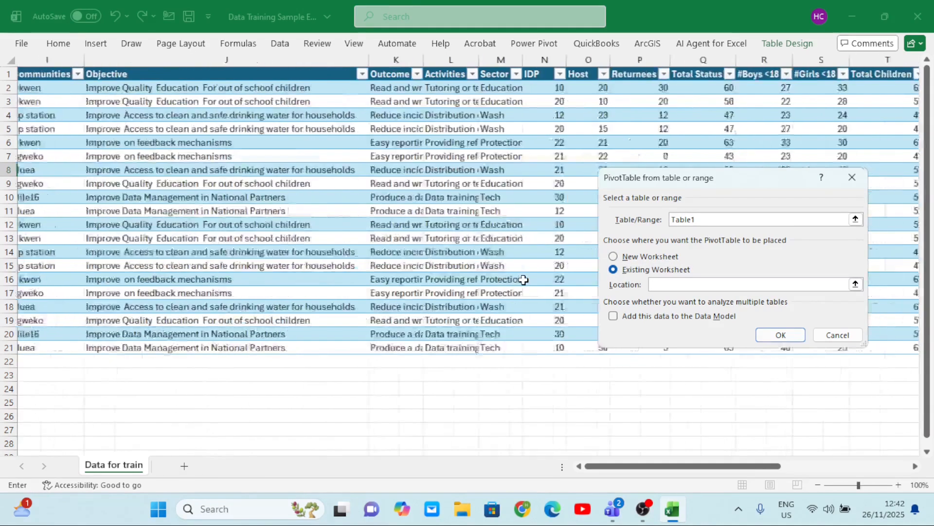
pyautogui.hscroll(2, 523, 280)
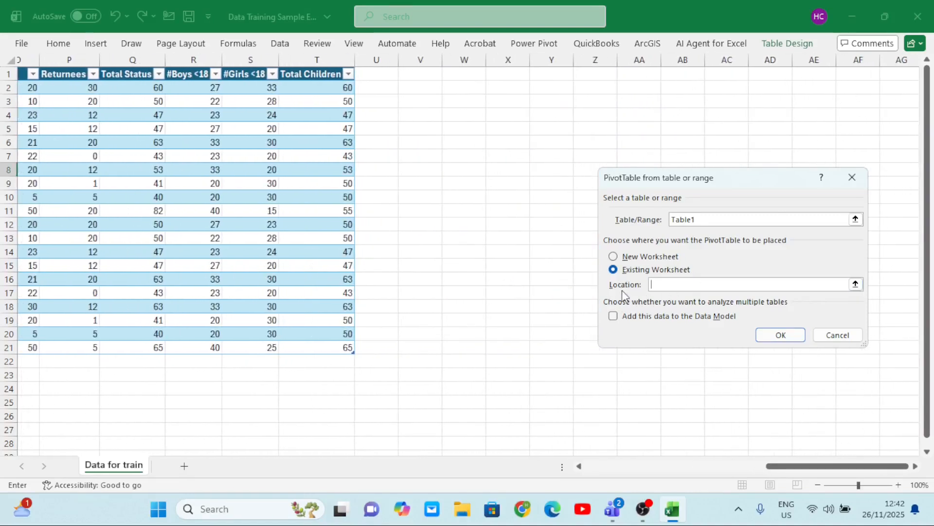
pyautogui.click(459, 113)
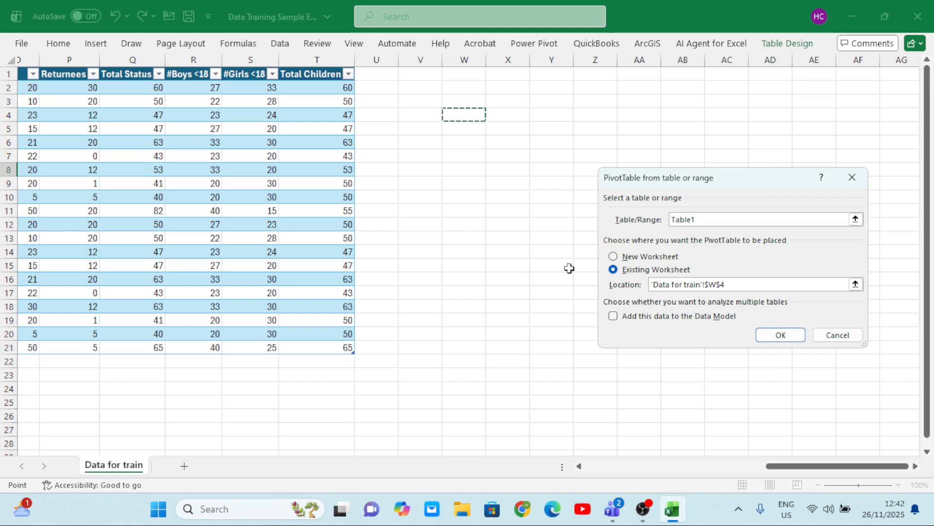
pyautogui.click(781, 335)
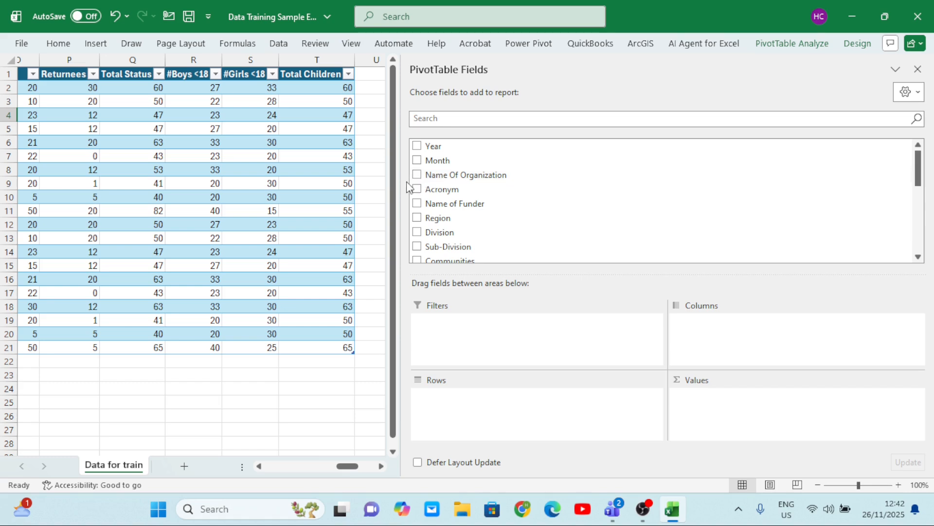
# Narrow the field list and add Month to the rows and Total Children to the values of the PivotTable at W4
pyautogui.moveTo(403, 181); pyautogui.dragTo(763, 213)
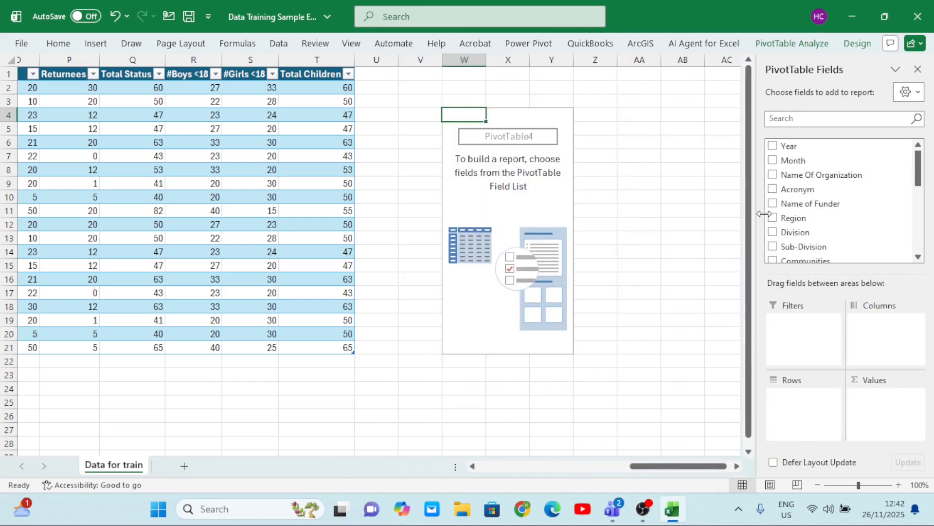
pyautogui.click(773, 160)
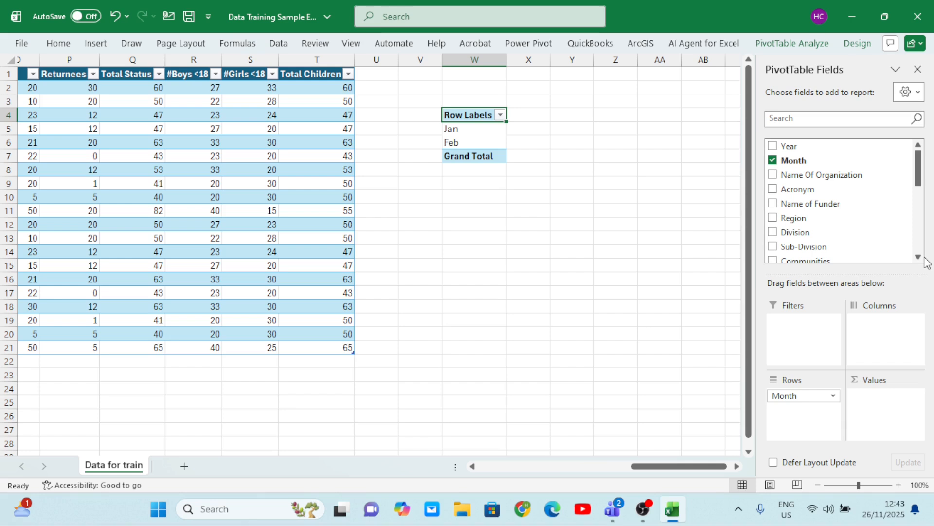
pyautogui.scroll(-1, 920, 253)
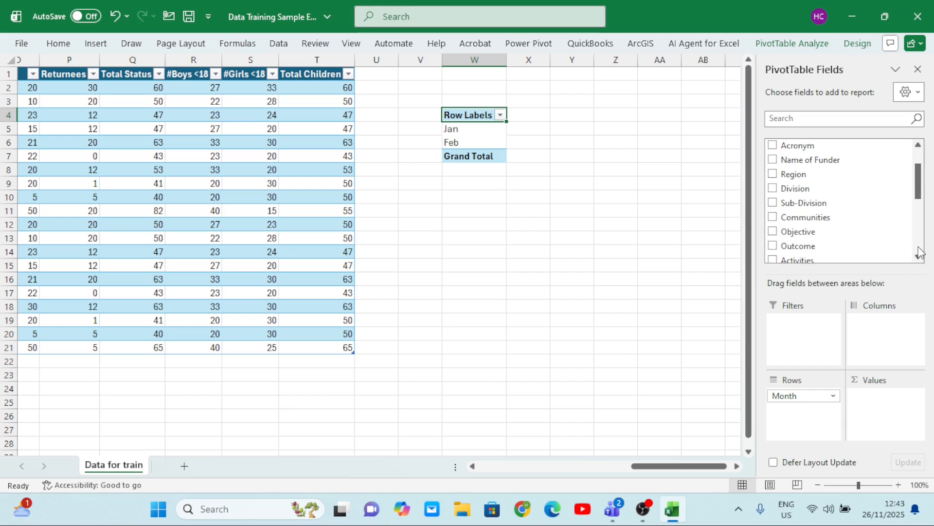
pyautogui.scroll(-5, 920, 253)
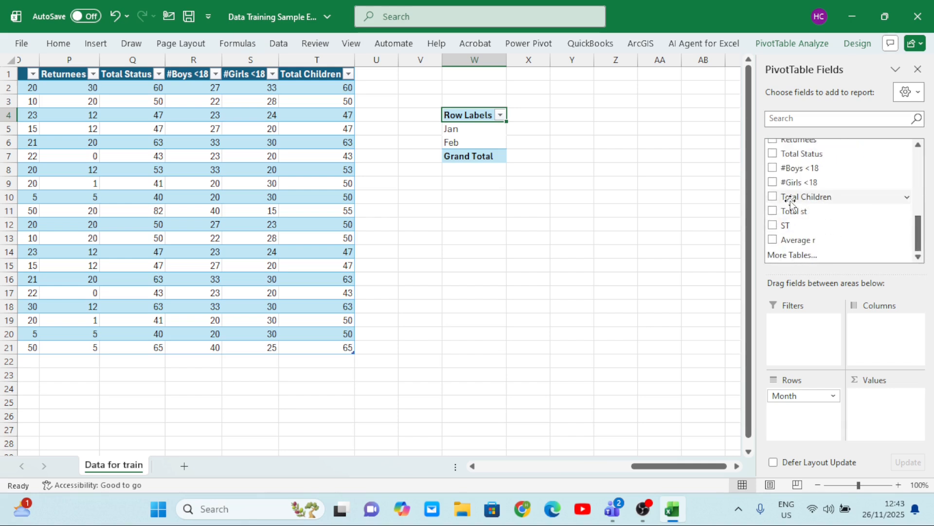
pyautogui.click(773, 196)
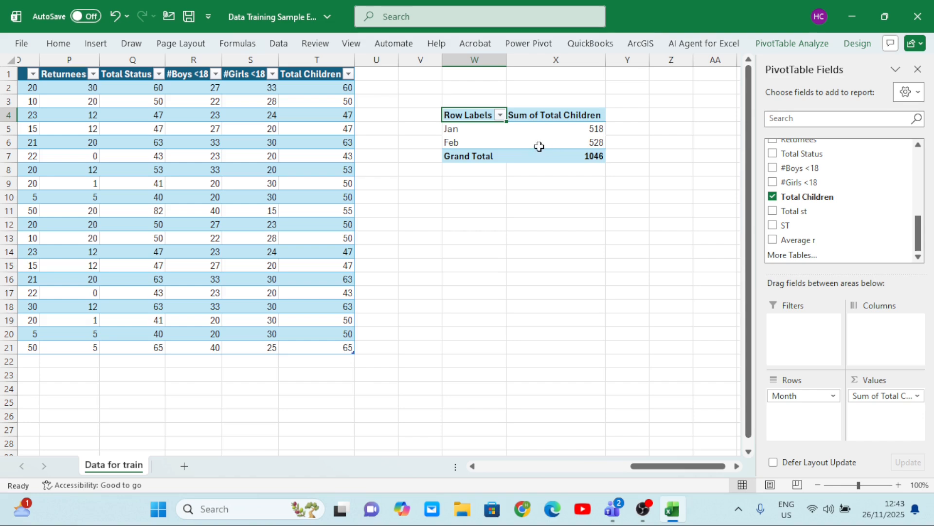
# Insert a second PivotTable from Table1 on the existing Data for train sheet at cell W9, below the first one
pyautogui.hscroll(-10, 444, 204)
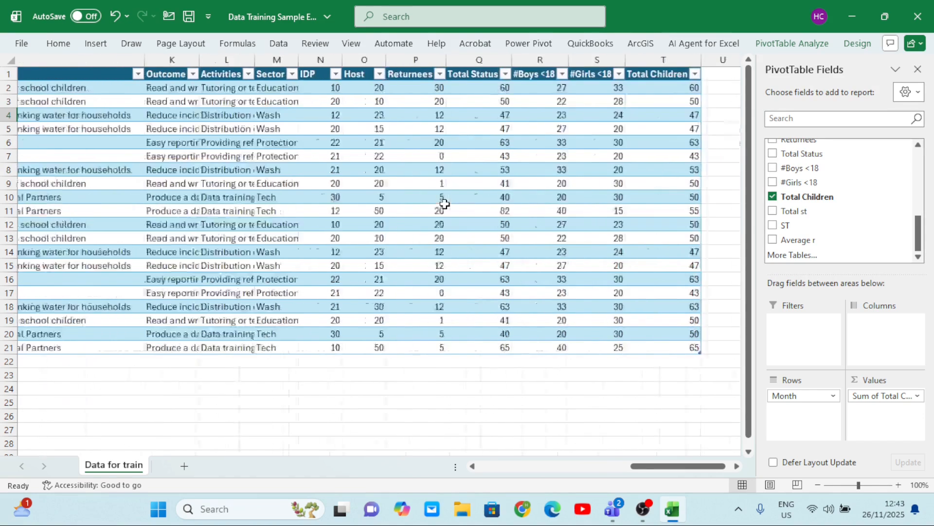
pyautogui.click(244, 168)
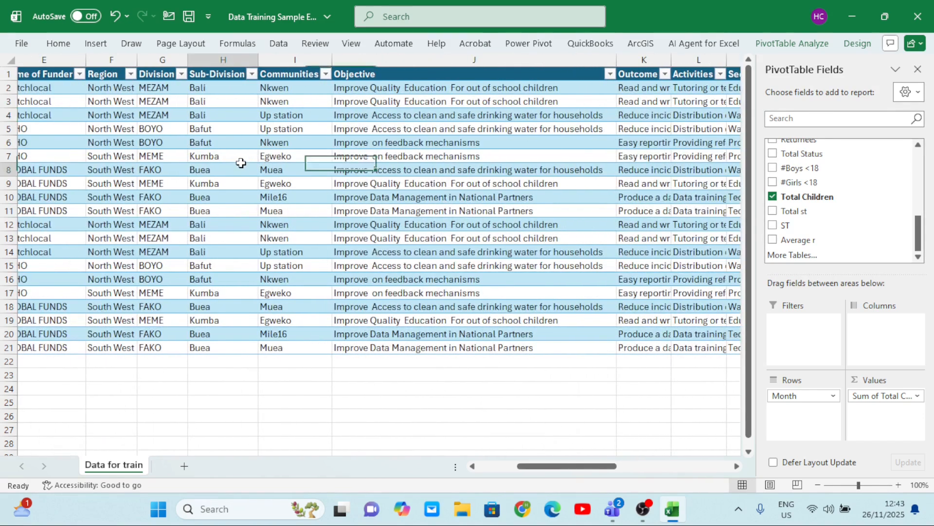
pyautogui.click(96, 43)
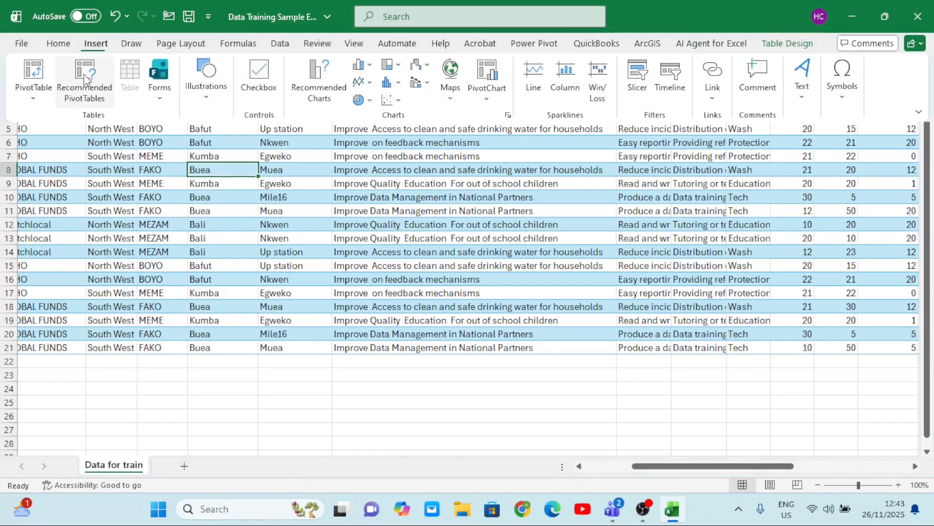
pyautogui.click(46, 98)
pyautogui.click(53, 122)
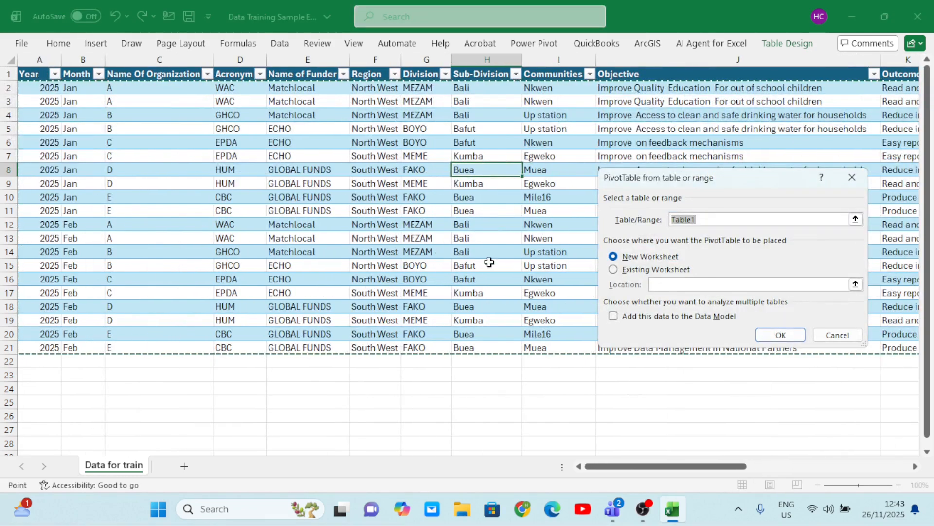
pyautogui.click(613, 270)
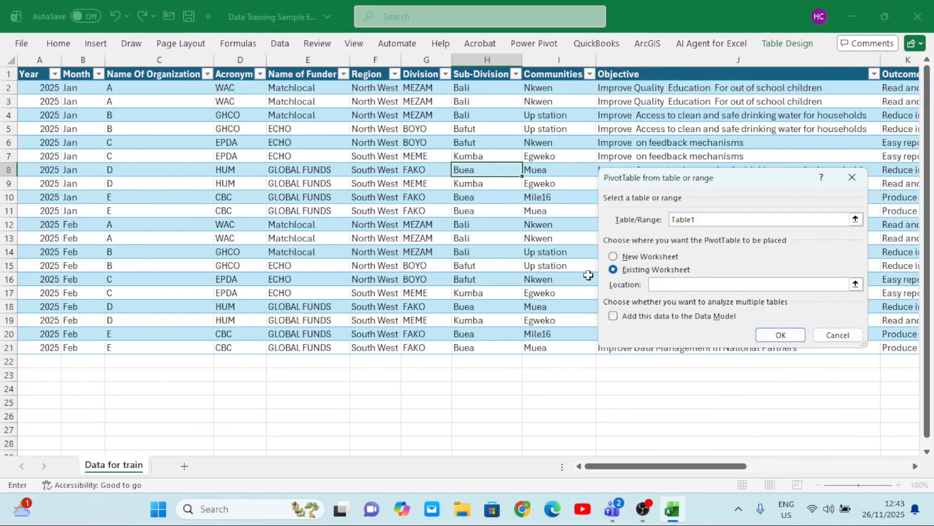
pyautogui.hscroll(10, 489, 291)
pyautogui.hscroll(5, 488, 290)
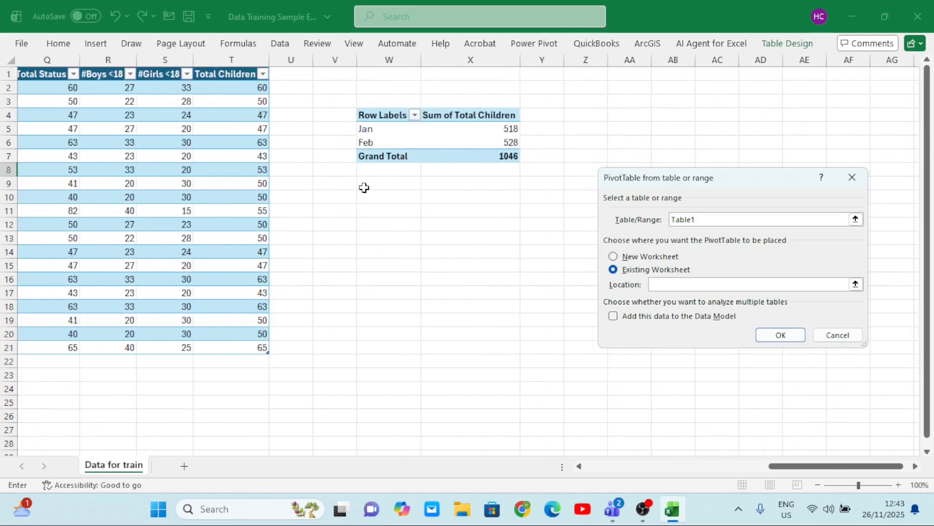
pyautogui.click(364, 186)
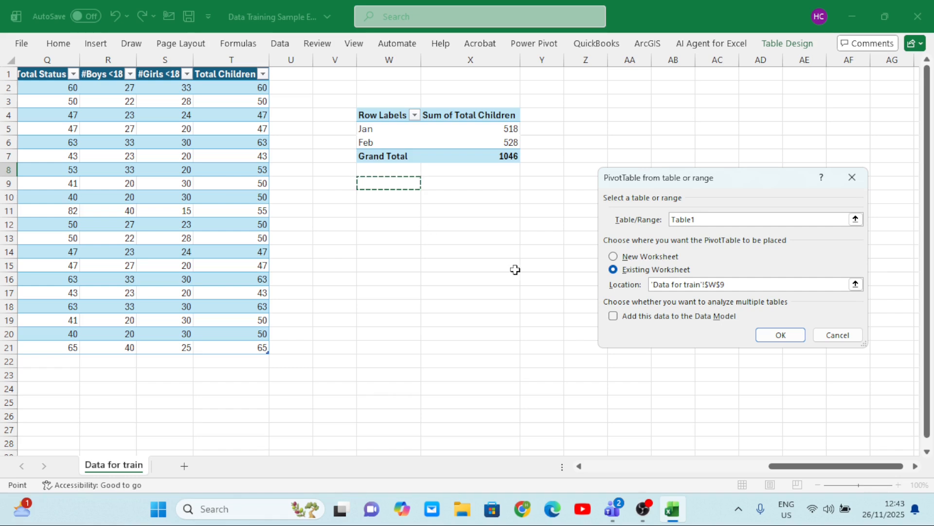
pyautogui.click(773, 336)
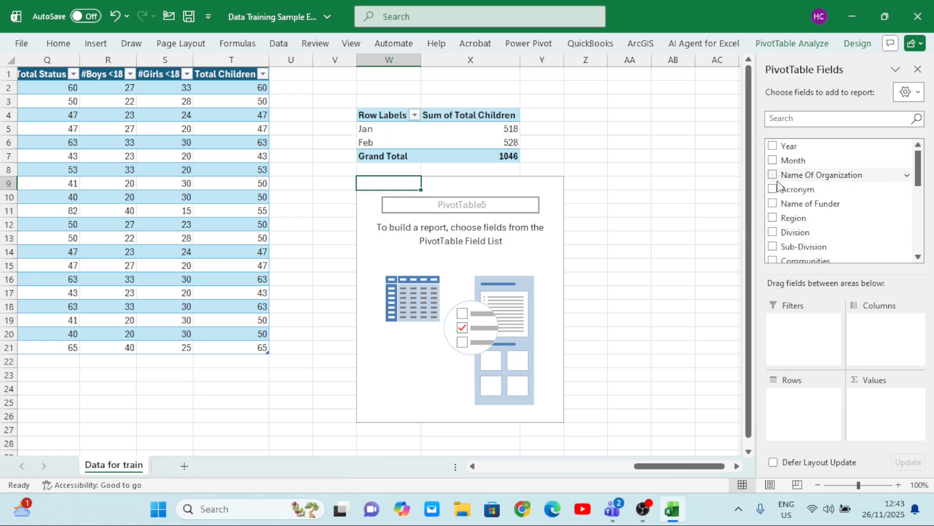
# Add Month to the rows and Total Children to the values of the PivotTable at W9
pyautogui.click(773, 160)
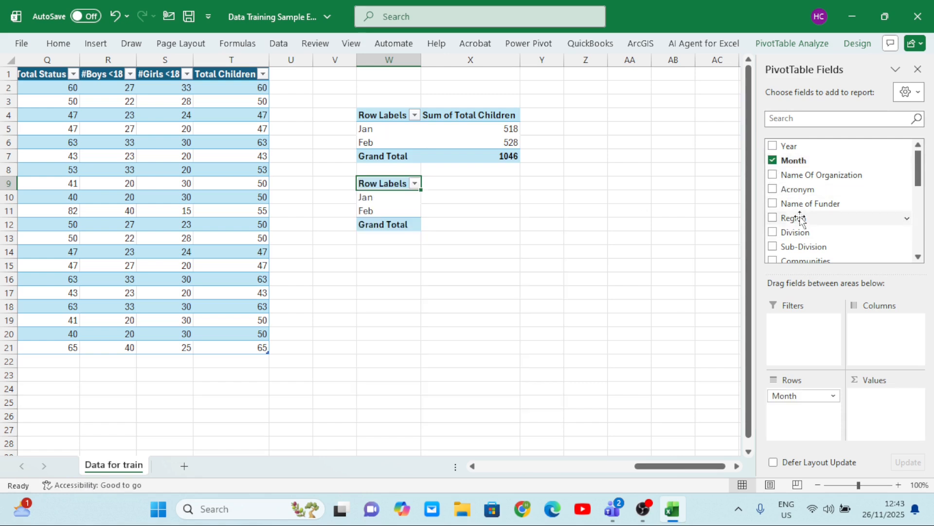
pyautogui.scroll(-3, 921, 255)
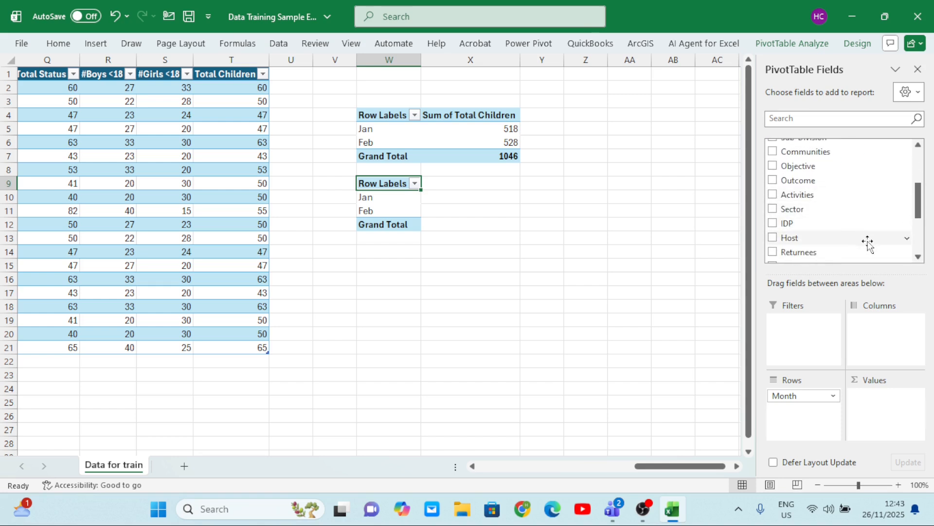
pyautogui.scroll(-3, 921, 247)
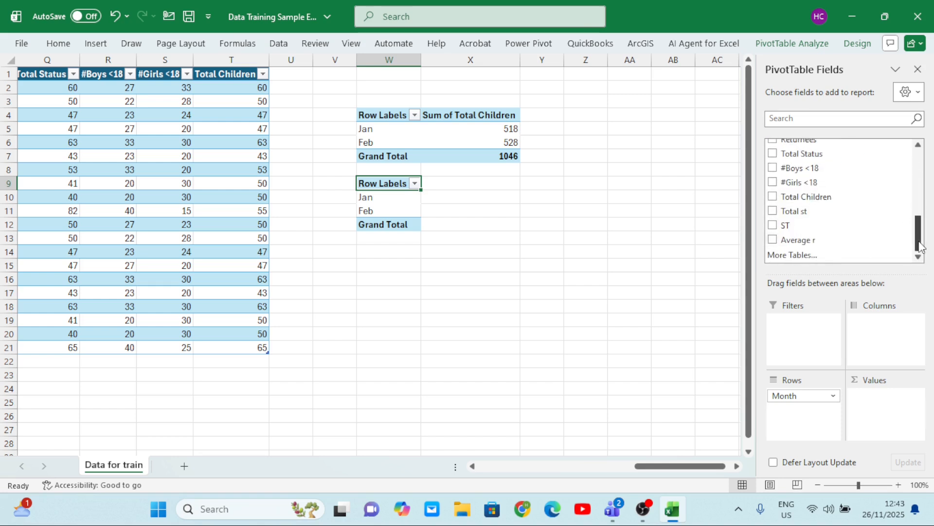
pyautogui.click(773, 196)
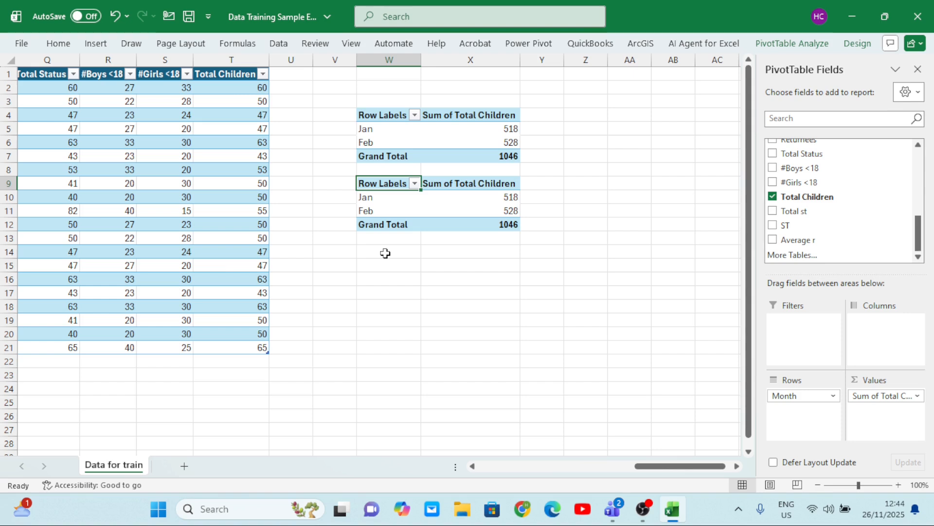
# Insert a third PivotTable from Table1 on the existing Data for train sheet at cell W17
pyautogui.hscroll(-10, 222, 261)
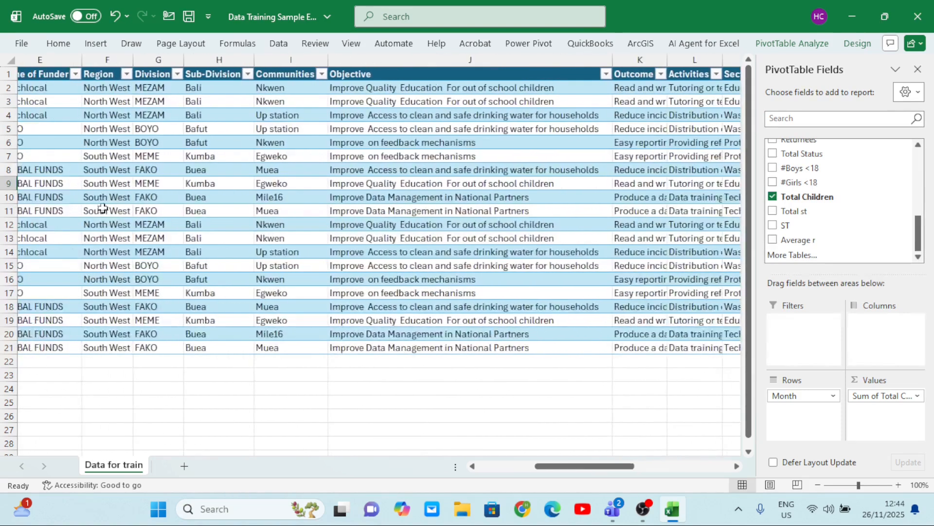
pyautogui.click(130, 164)
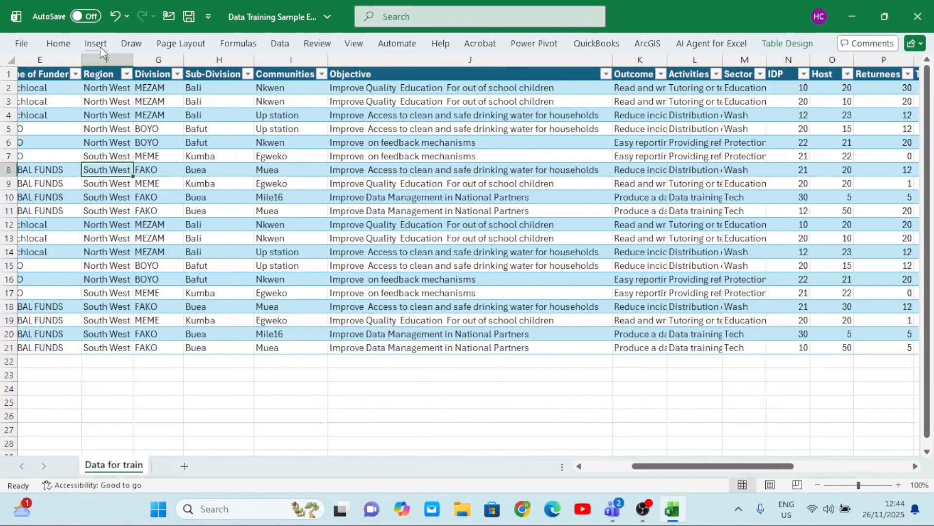
pyautogui.click(557, 193)
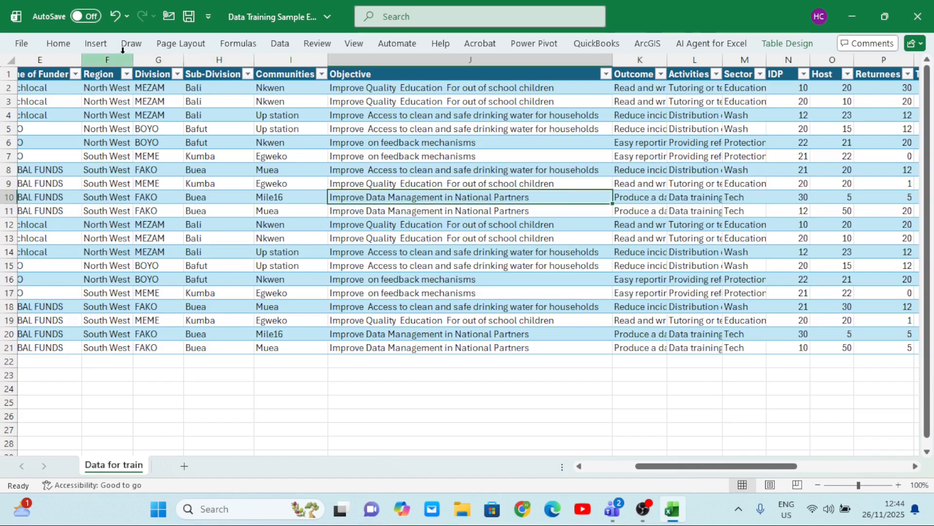
pyautogui.click(96, 44)
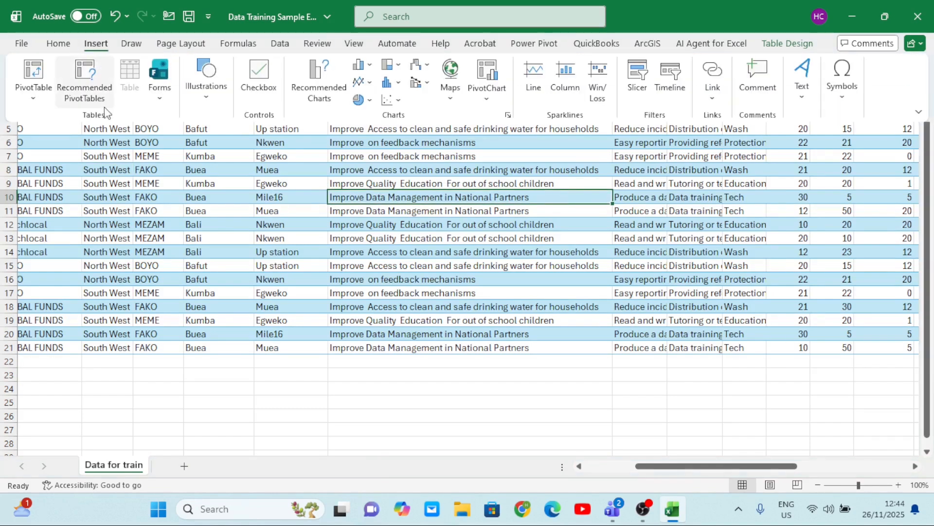
pyautogui.click(35, 99)
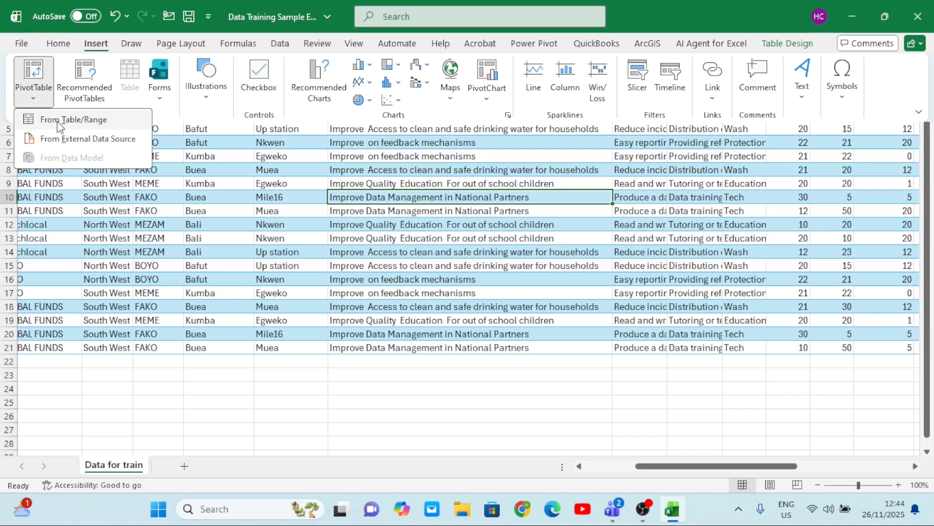
pyautogui.click(57, 121)
pyautogui.hscroll(15, 435, 229)
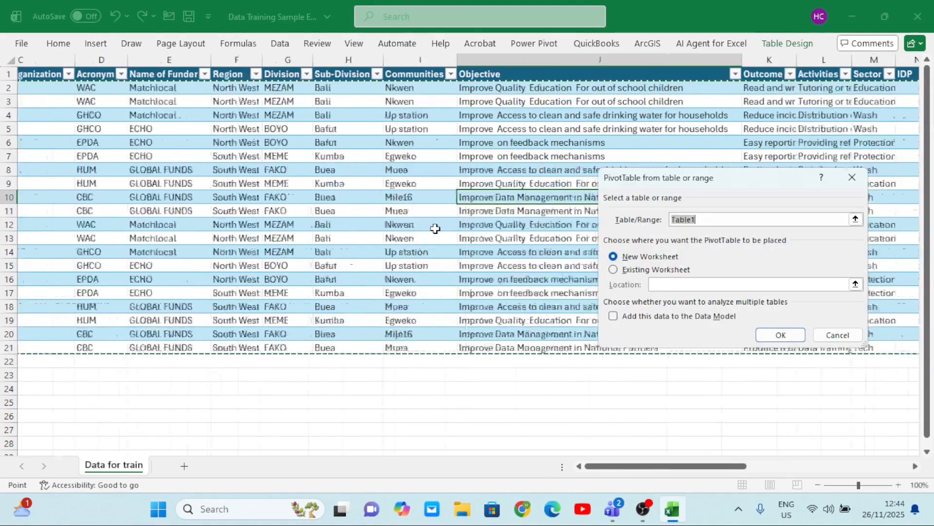
pyautogui.hscroll(3, 435, 228)
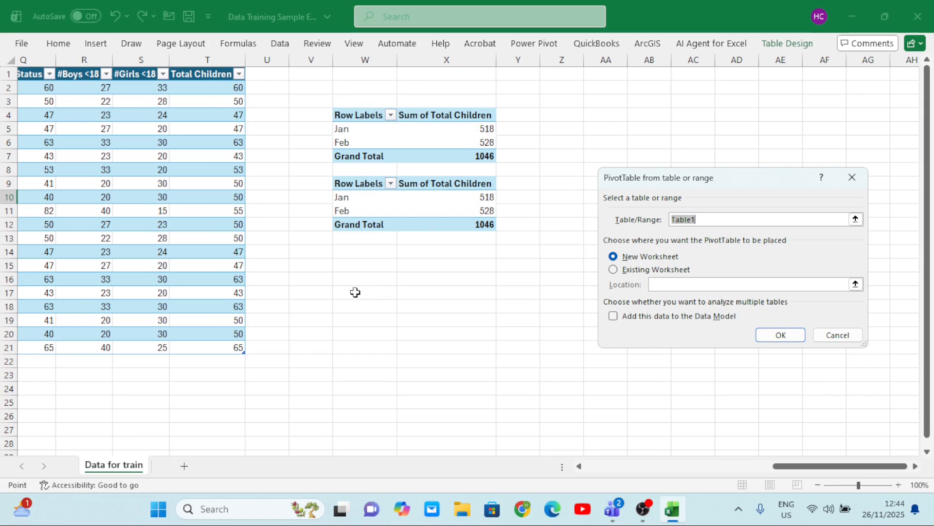
pyautogui.click(614, 269)
pyautogui.click(362, 293)
pyautogui.click(770, 336)
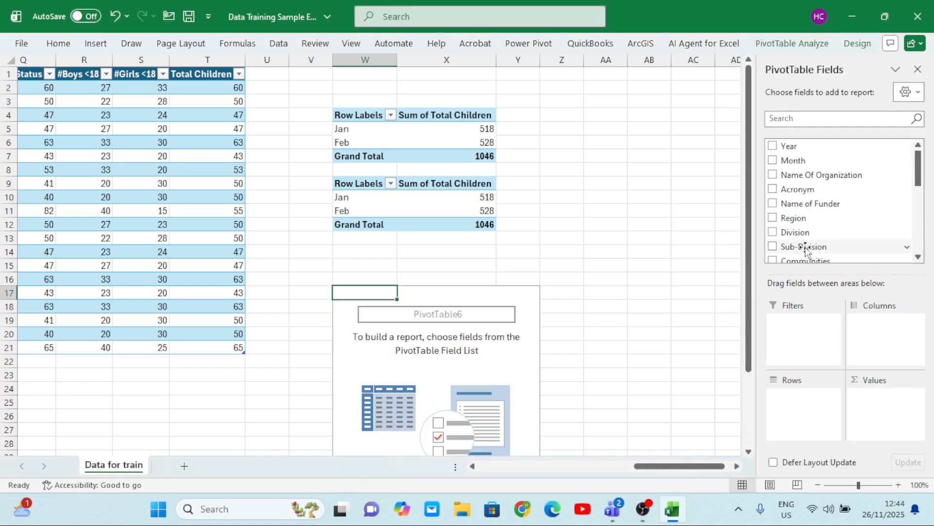
# Add Region to the rows and Total Status to the values of the PivotTable at W17, and close the field list
pyautogui.click(773, 218)
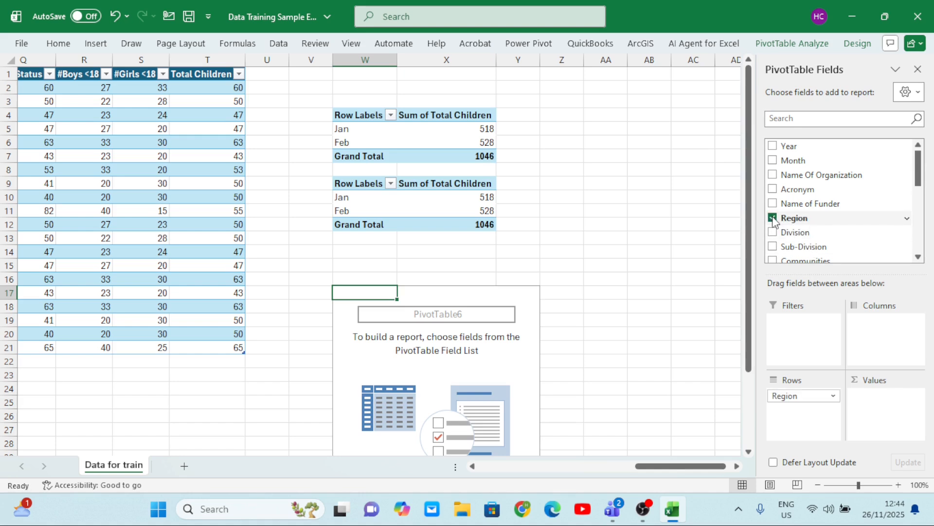
pyautogui.moveTo(918, 257); pyautogui.dragTo(919, 257)
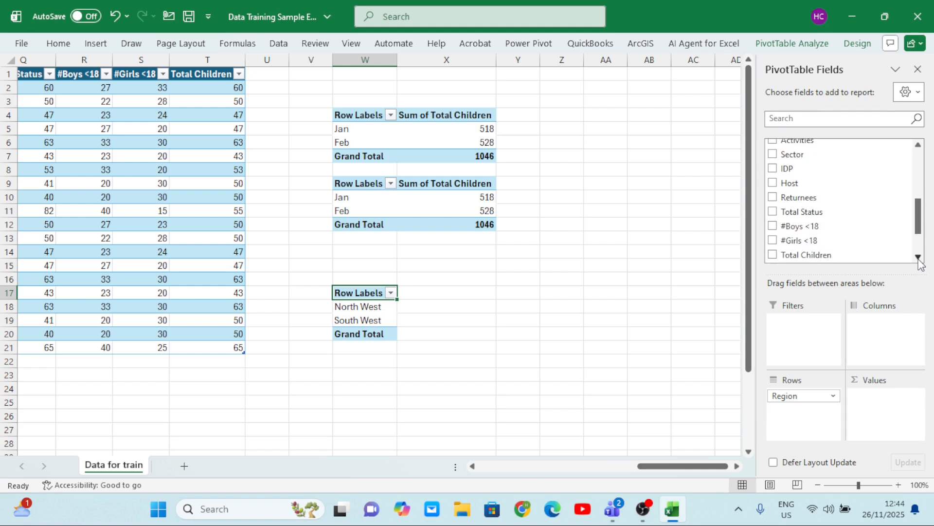
pyautogui.click(773, 212)
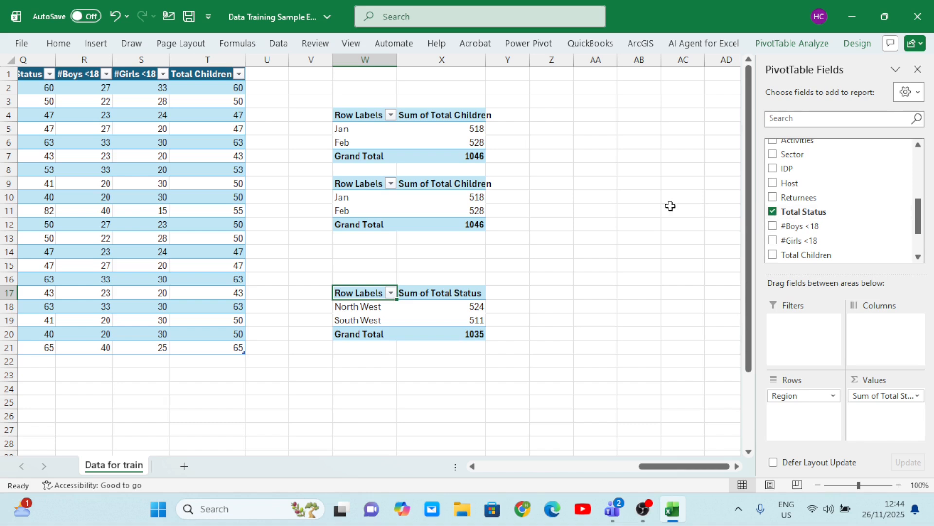
pyautogui.click(919, 71)
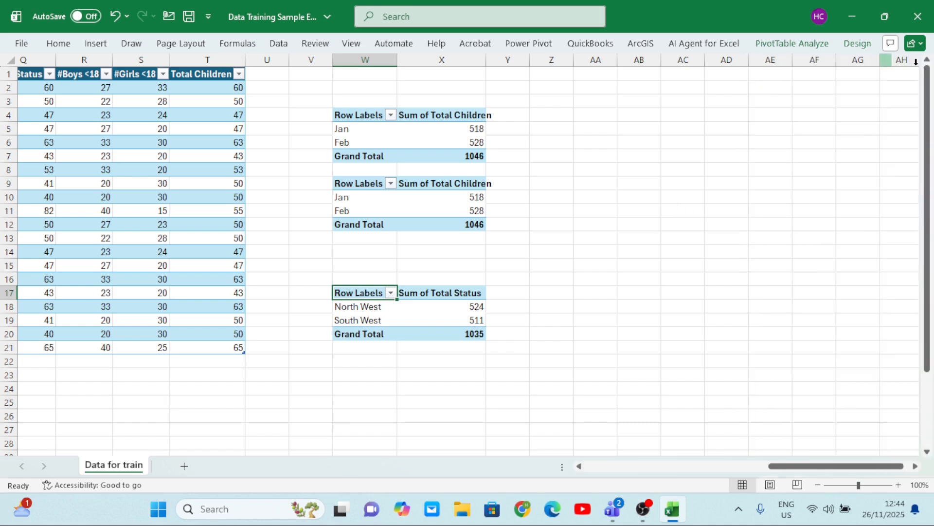
# Insert a 2-D pie PivotChart from the PivotTable at W4 and place it beside the PivotTables, starting near column Z
pyautogui.click(406, 134)
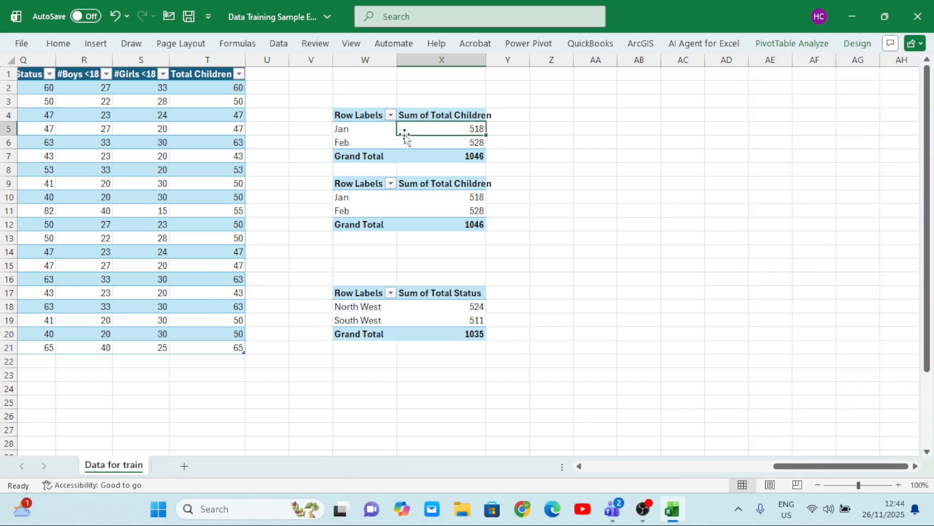
pyautogui.click(410, 195)
pyautogui.click(429, 311)
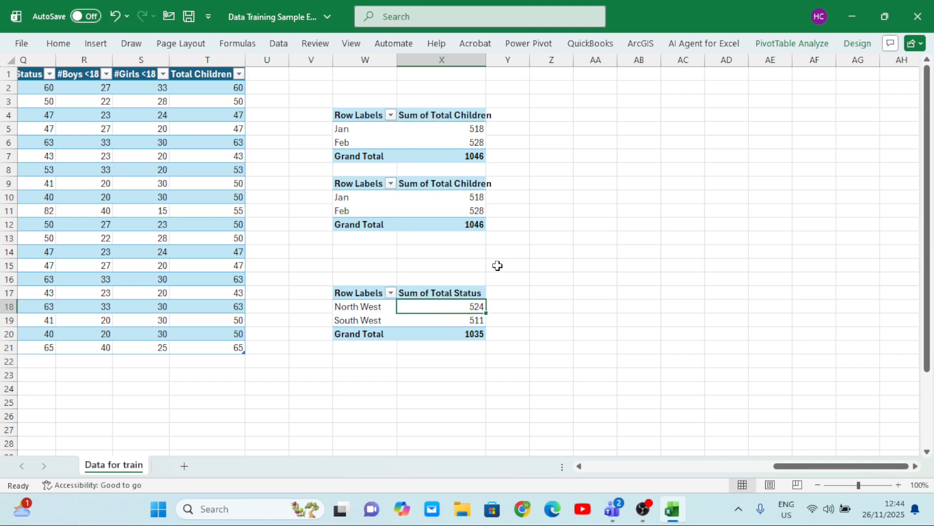
pyautogui.click(413, 131)
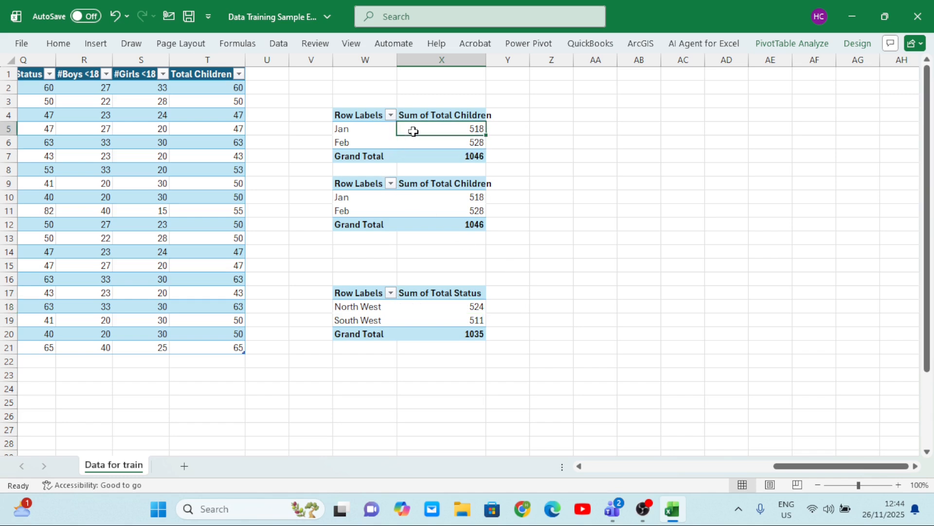
pyautogui.click(95, 45)
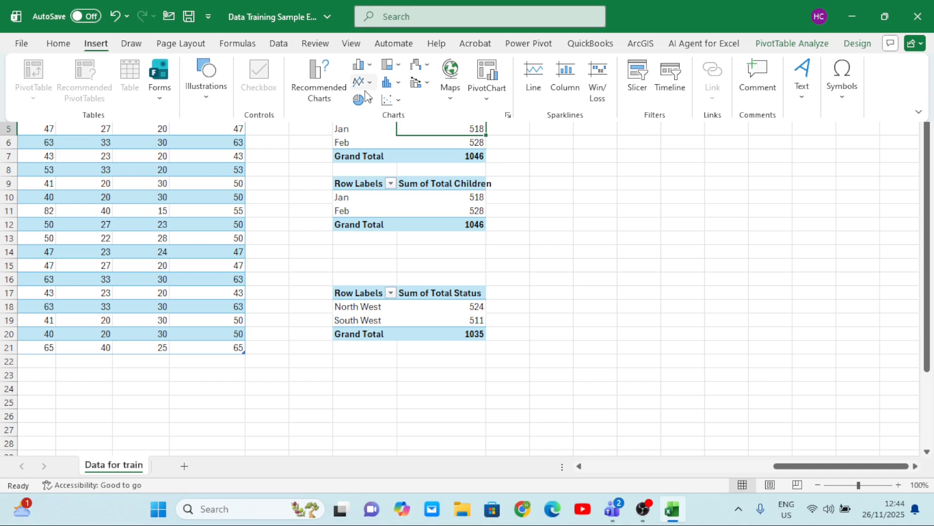
pyautogui.click(363, 100)
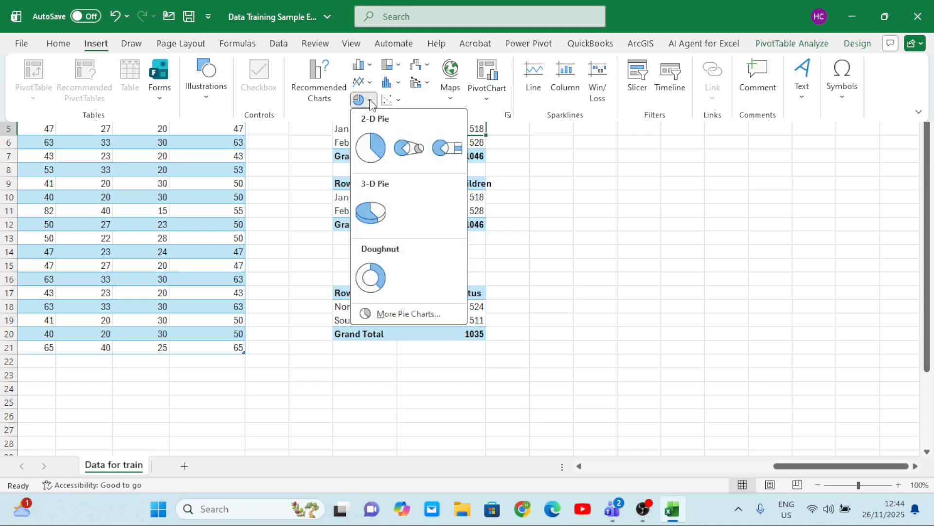
pyautogui.click(373, 154)
pyautogui.moveTo(547, 220); pyautogui.dragTo(741, 136)
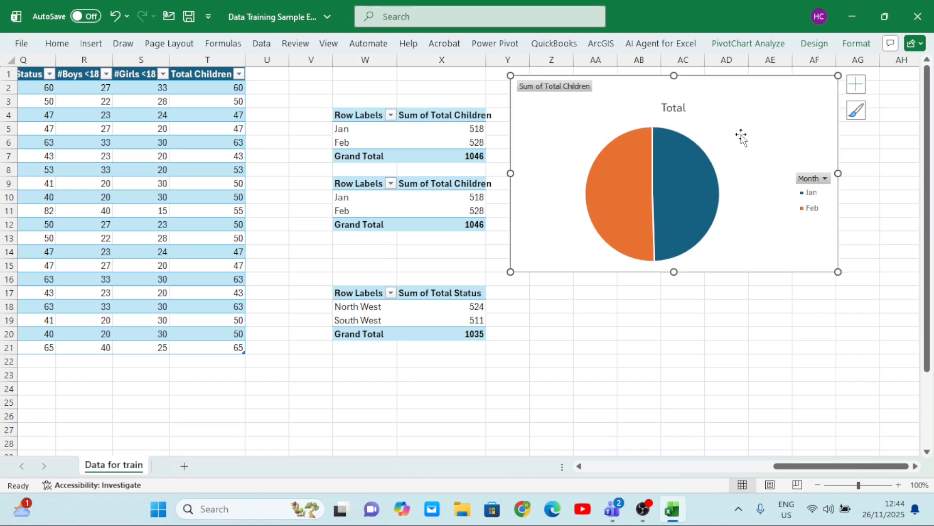
# Insert a 2-D clustered bar PivotChart from the PivotTable at W9 and place it below the pie chart
pyautogui.click(391, 211)
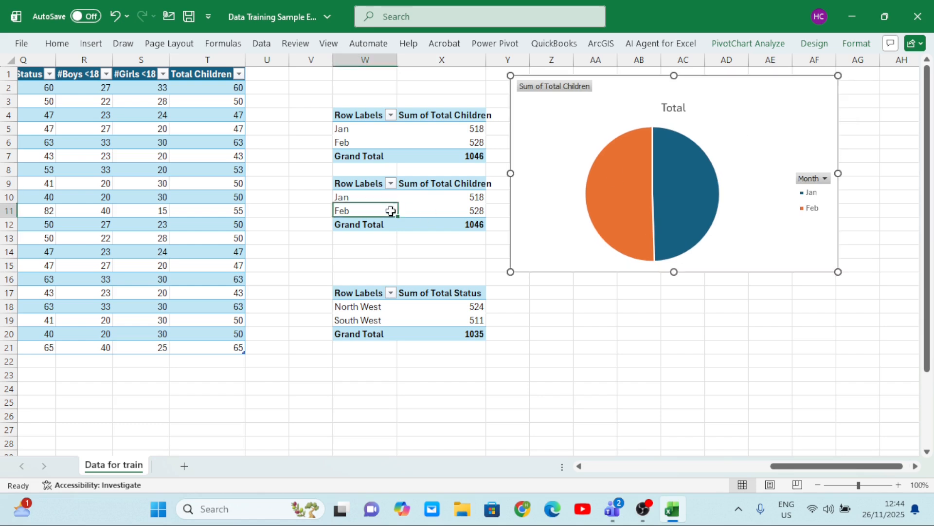
pyautogui.click(89, 45)
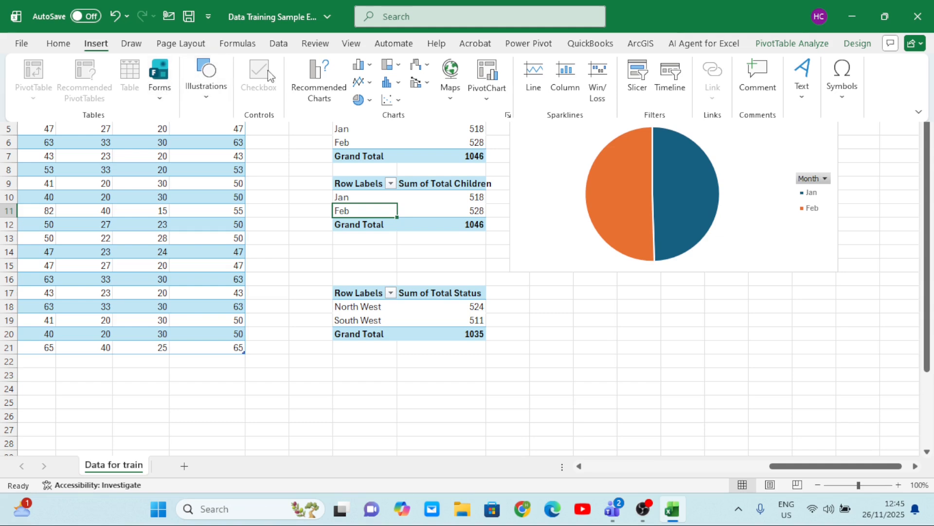
pyautogui.click(370, 66)
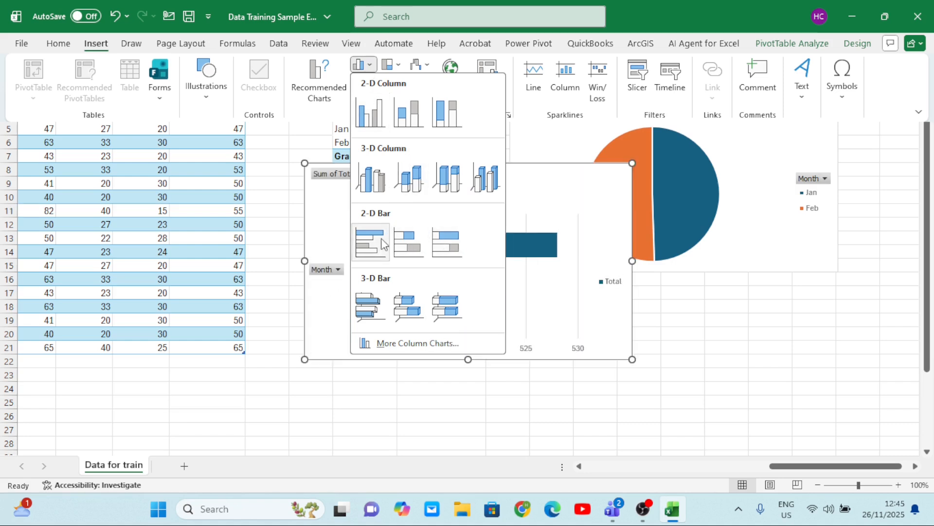
pyautogui.press('Escape')
pyautogui.moveTo(547, 194); pyautogui.dragTo(869, 292)
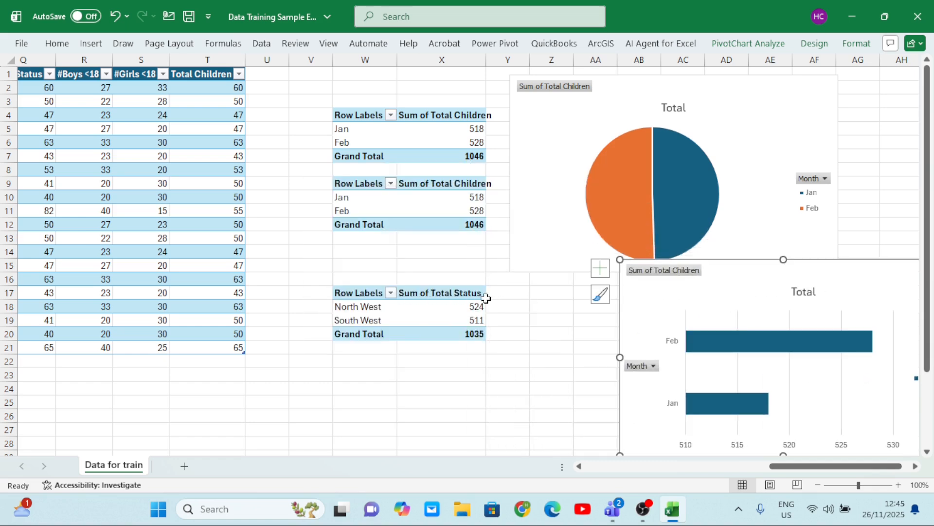
# Insert a 2-D stacked column PivotChart from the PivotTable at W17 and place it over the lower rows of the source table
pyautogui.click(437, 310)
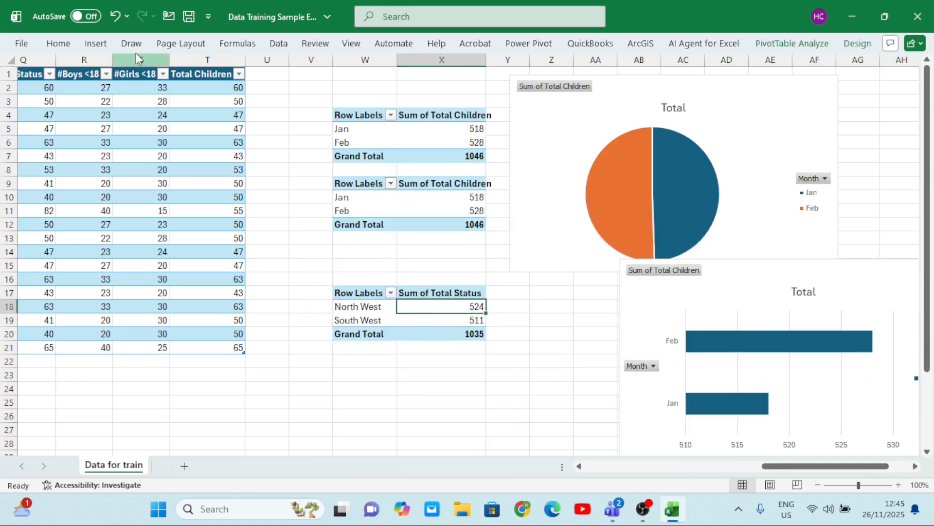
pyautogui.click(94, 45)
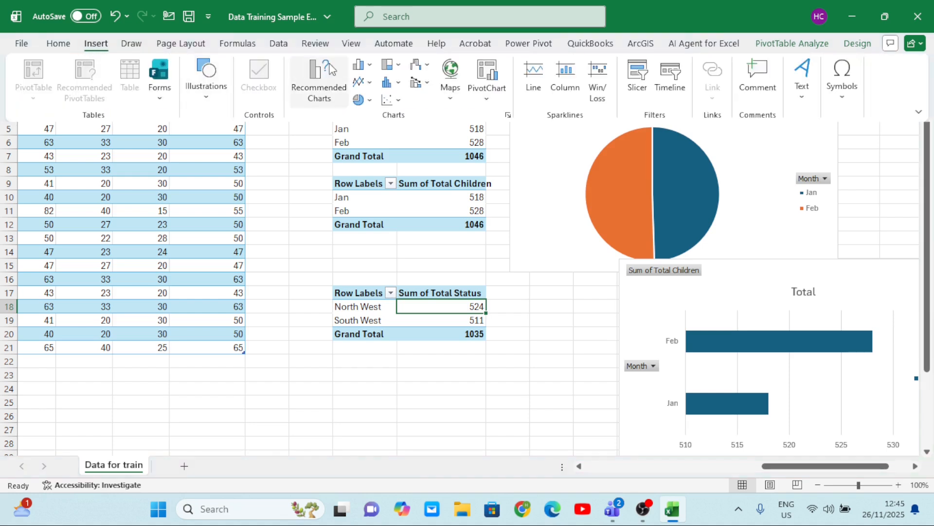
pyautogui.click(371, 66)
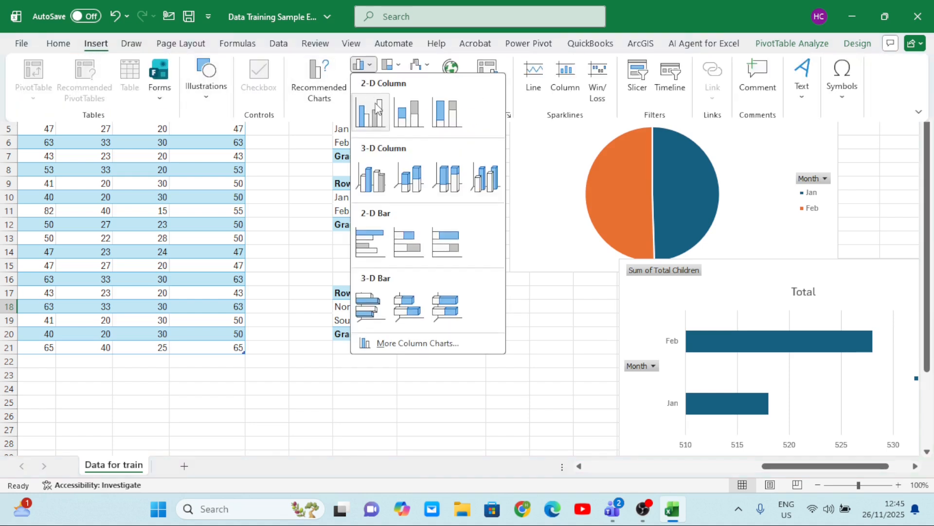
pyautogui.click(408, 121)
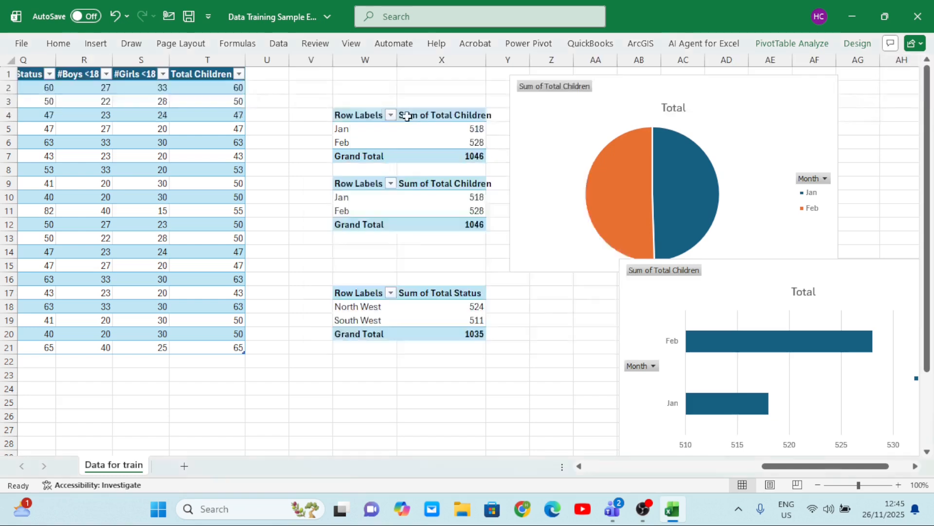
pyautogui.moveTo(556, 193); pyautogui.dragTo(335, 276)
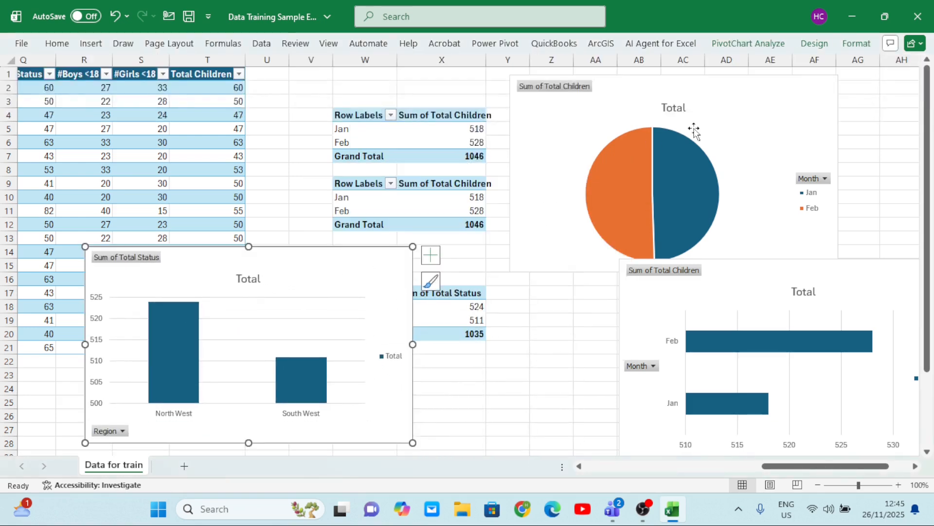
# Move the pie chart over the PivotTables between the other two charts, and shift the column chart further left and down
pyautogui.moveTo(759, 117); pyautogui.dragTo(797, 106)
pyautogui.moveTo(641, 116); pyautogui.dragTo(451, 179)
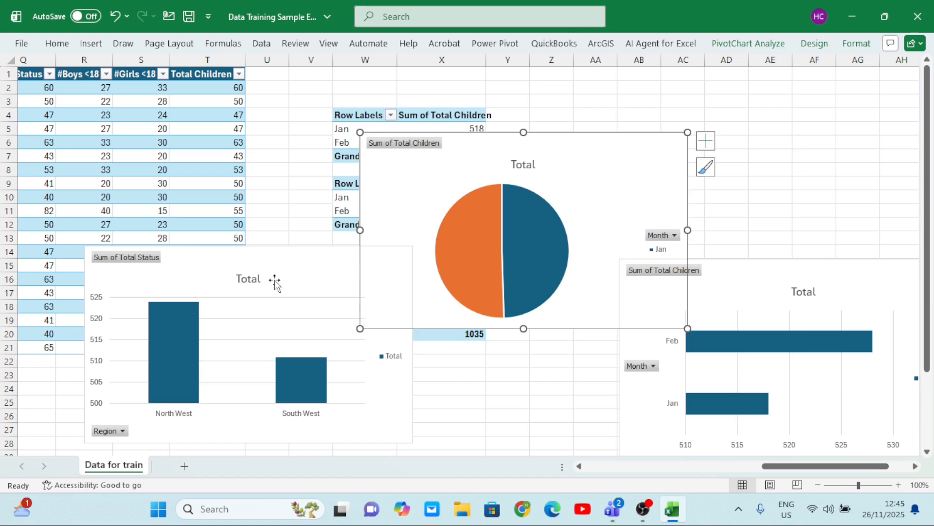
pyautogui.click(296, 271)
pyautogui.moveTo(296, 271); pyautogui.dragTo(232, 299)
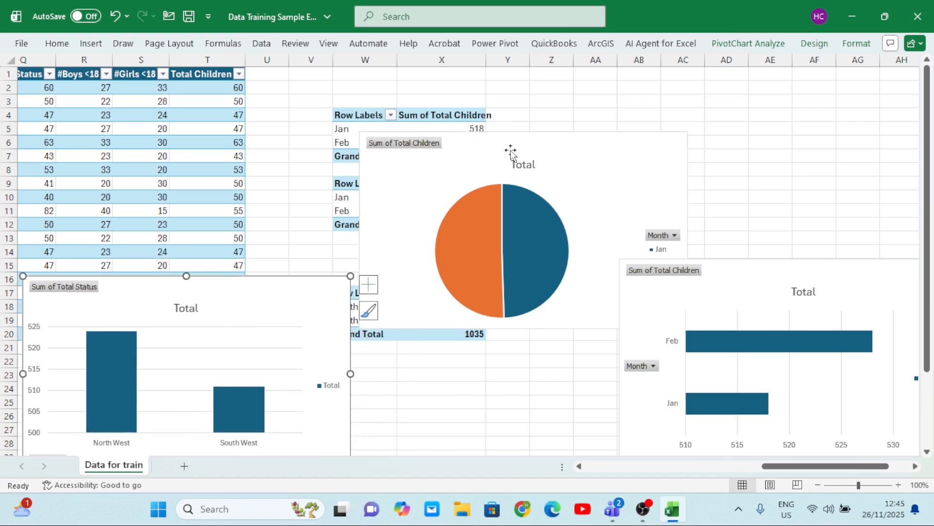
# Add data labels to the pie chart and hide all of its field buttons
pyautogui.click(469, 155)
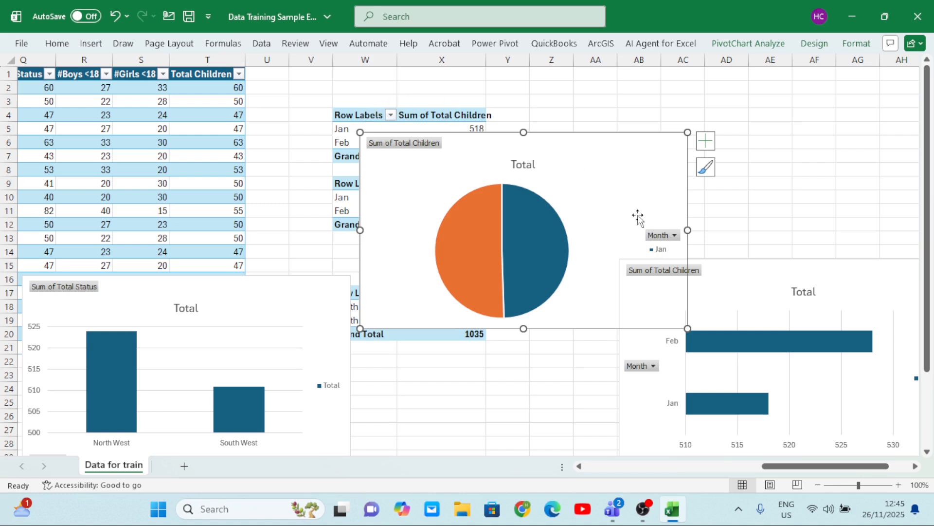
pyautogui.click(706, 141)
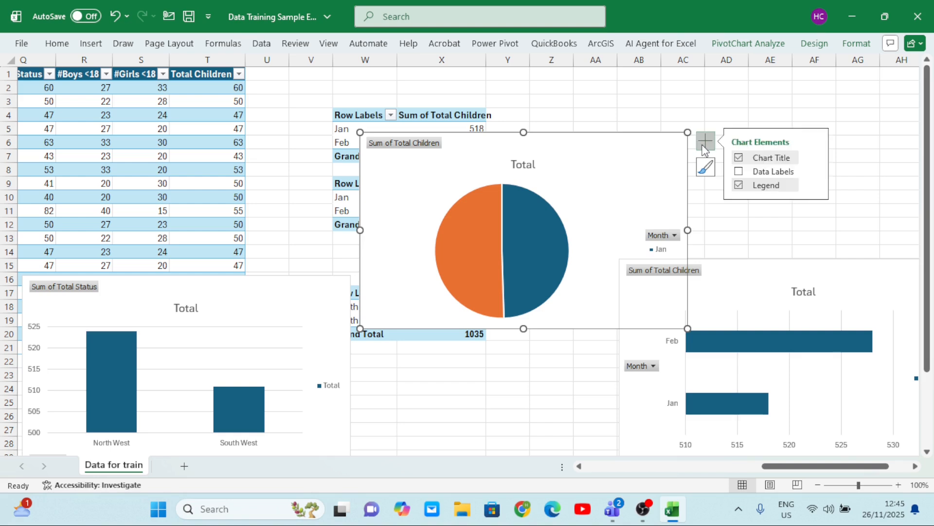
pyautogui.click(739, 172)
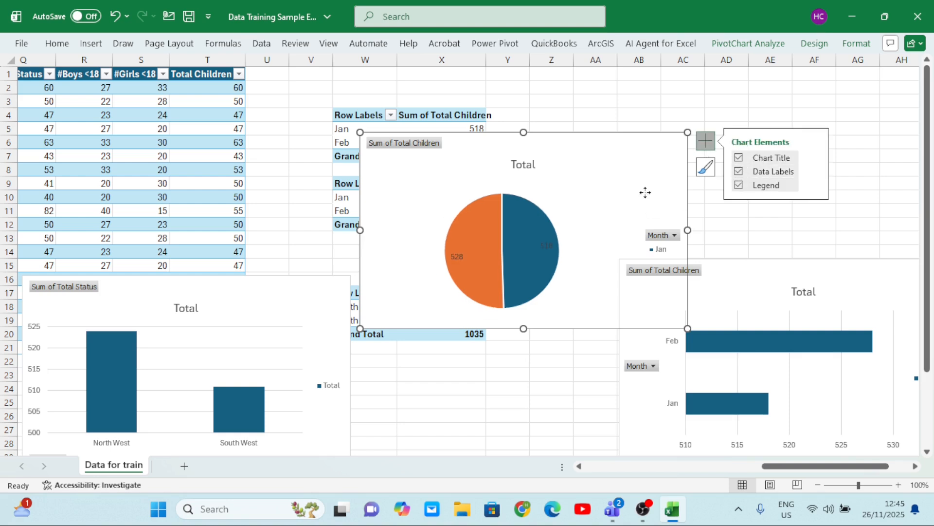
pyautogui.rightClick(415, 222)
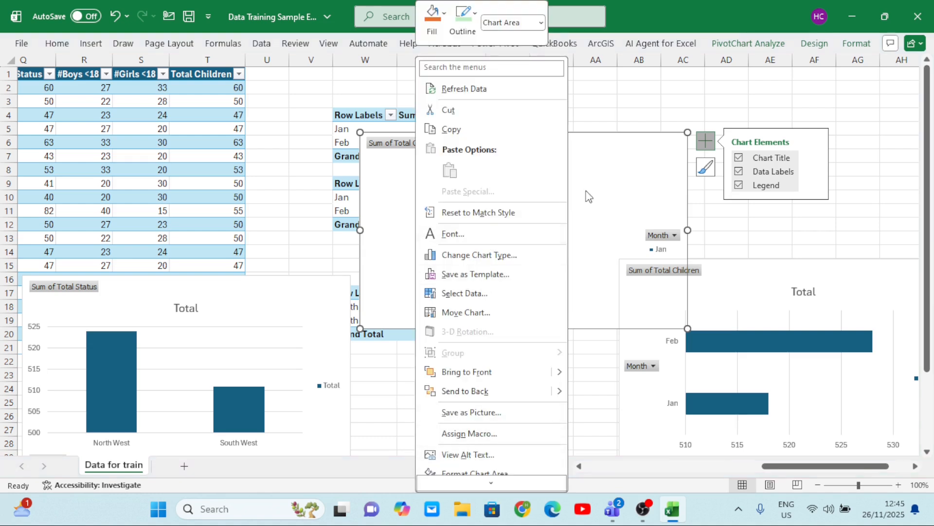
pyautogui.click(615, 193)
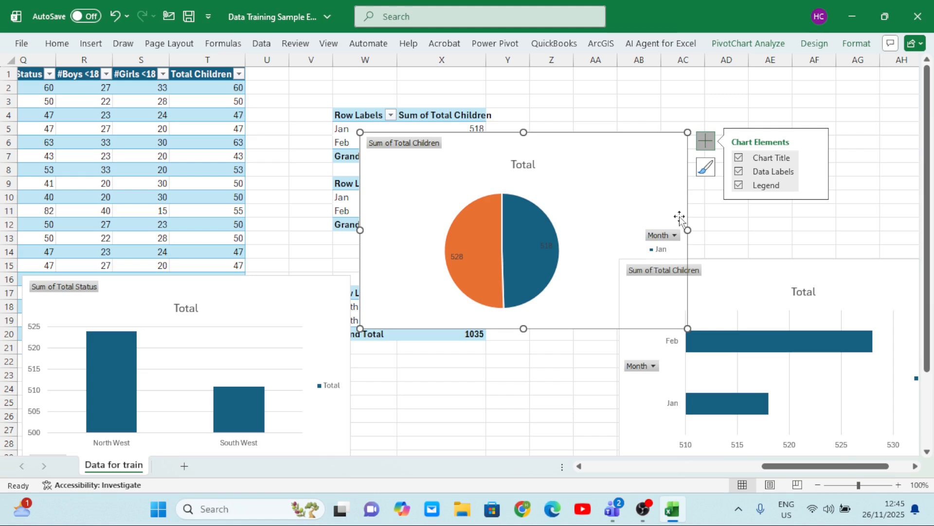
pyautogui.rightClick(405, 145)
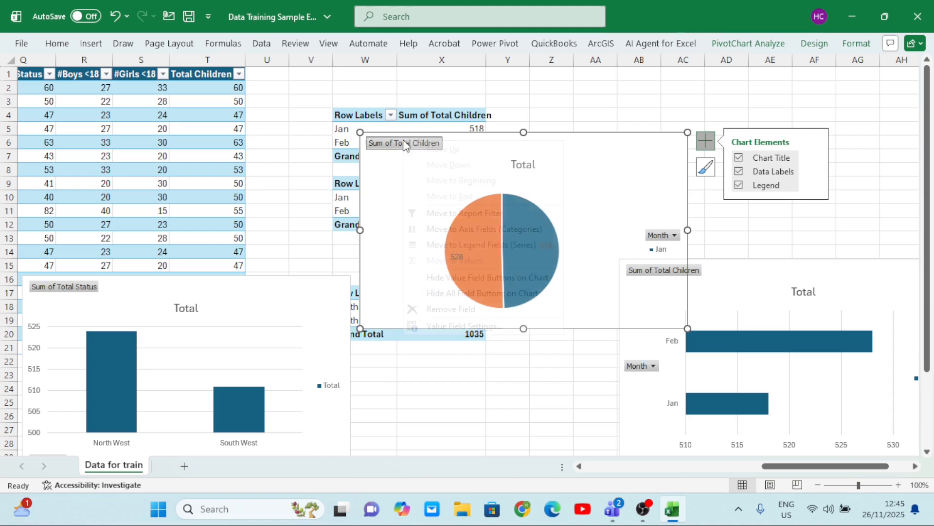
pyautogui.click(491, 294)
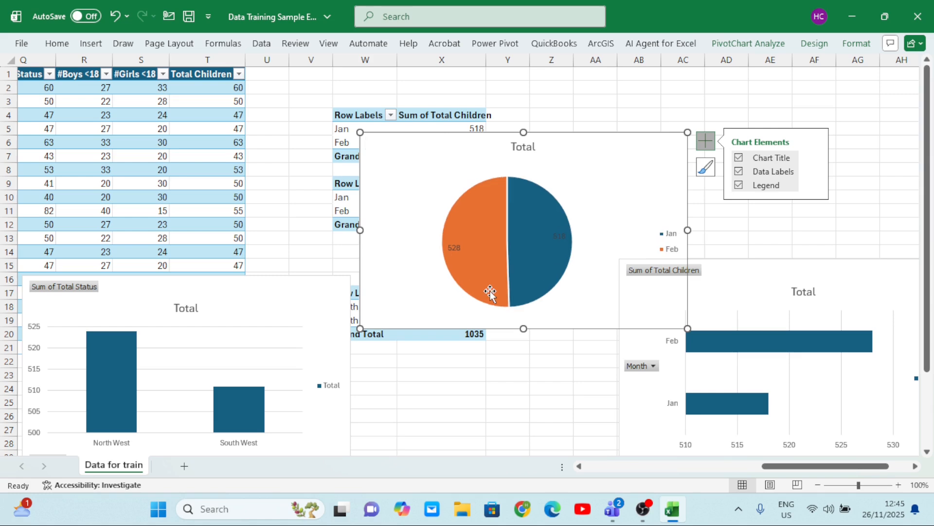
# Change the pie chart's title to "Children by Month"
pyautogui.click(537, 145)
pyautogui.click(534, 145)
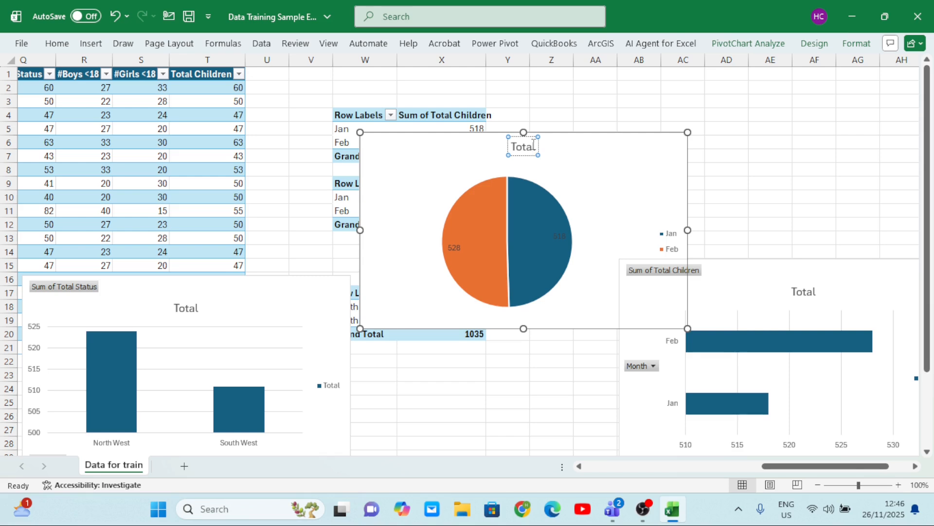
pyautogui.press('BackSpace')
pyautogui.press('BackSpace')
pyautogui.press('BackSpace')
pyautogui.press('BackSpace')
pyautogui.press('BackSpace')
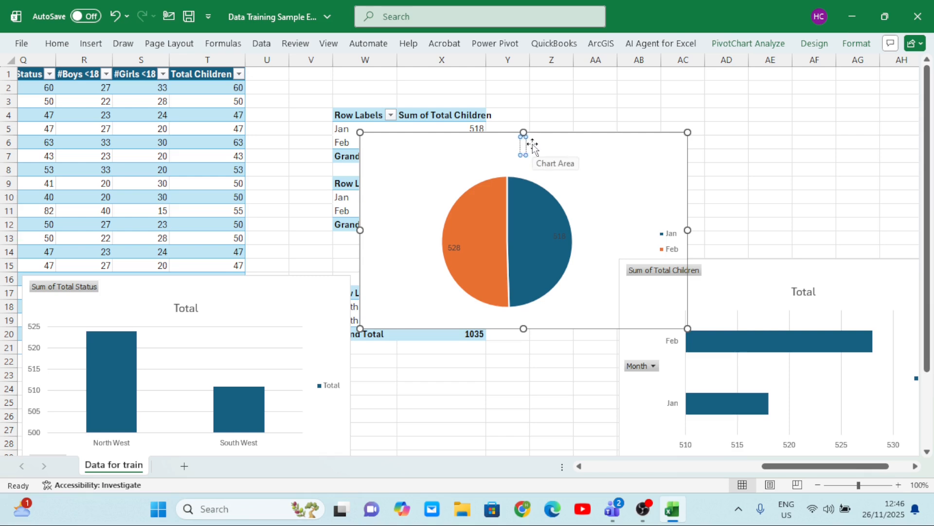
pyautogui.write('Ch')
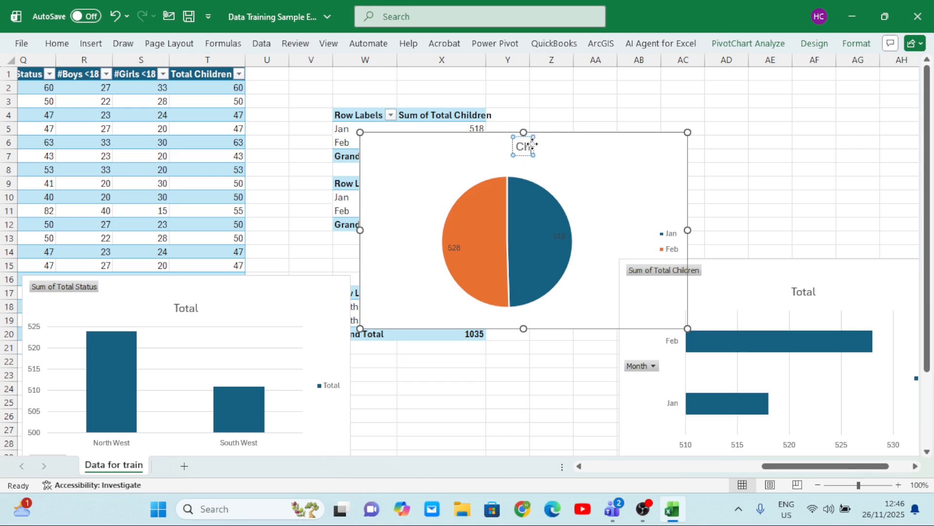
pyautogui.write('ildren b')
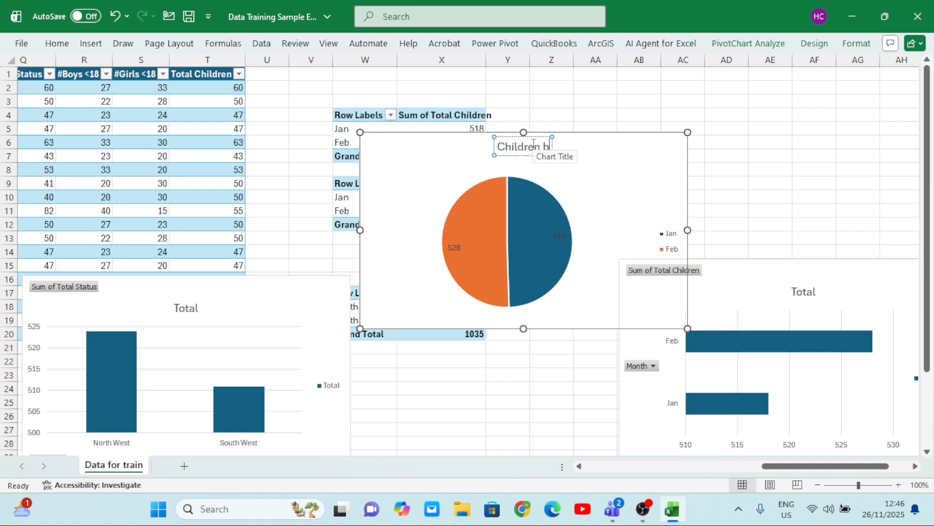
pyautogui.write('y Month')
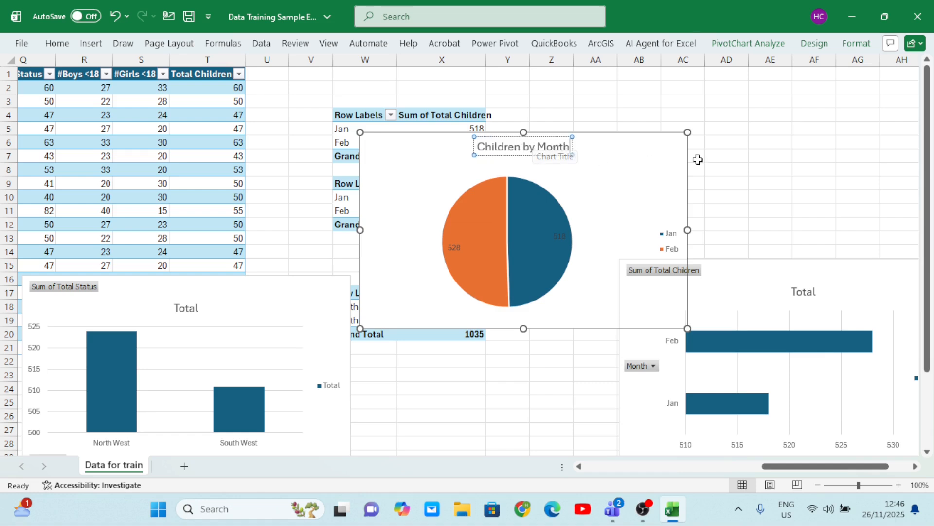
pyautogui.click(727, 167)
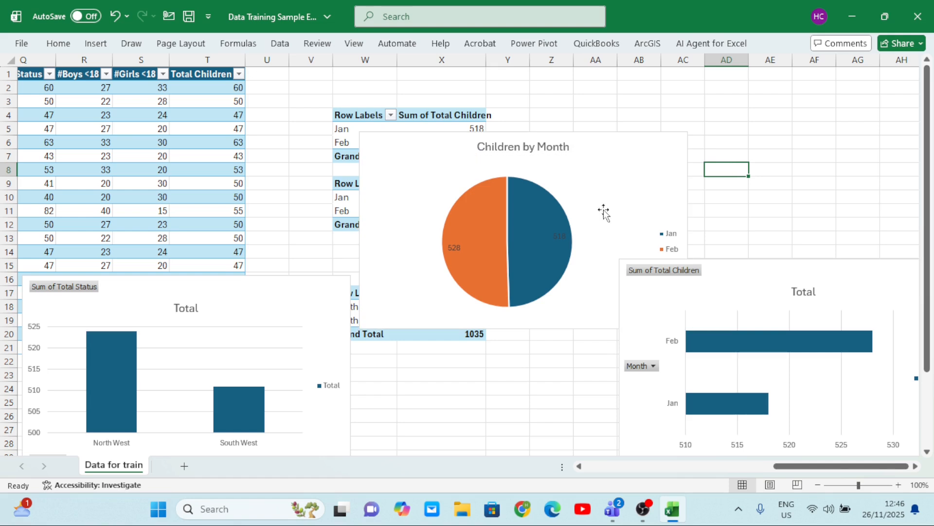
# Move the pie chart clear of the PivotTables and paste a copy of it at E7 on a new worksheet
pyautogui.moveTo(590, 212); pyautogui.dragTo(730, 167)
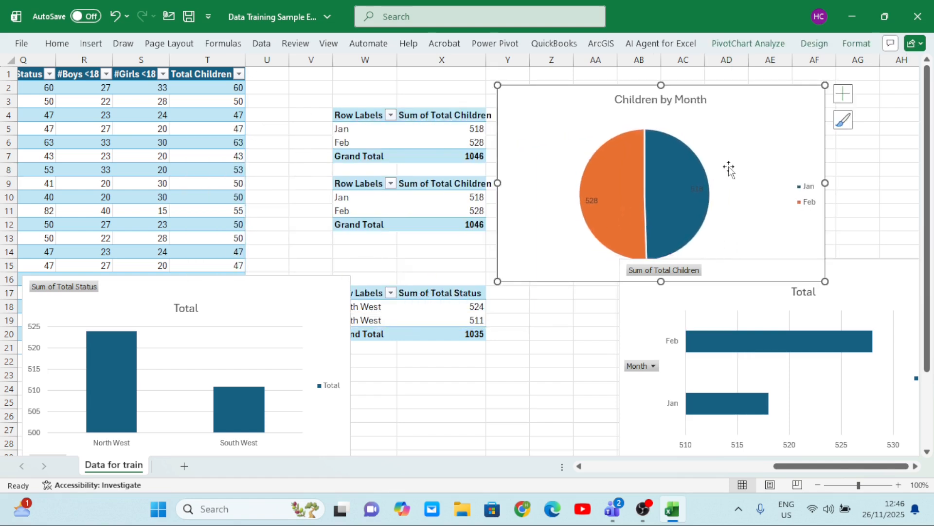
pyautogui.rightClick(754, 142)
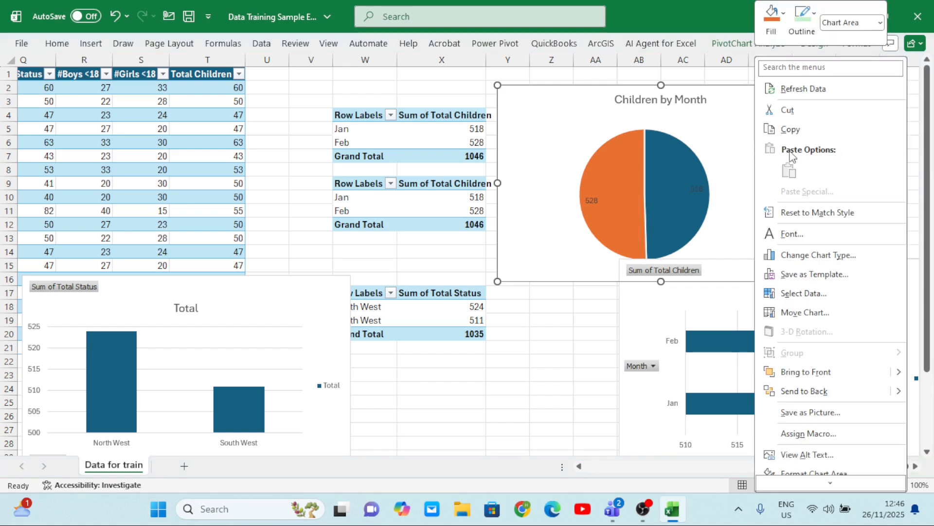
pyautogui.click(804, 132)
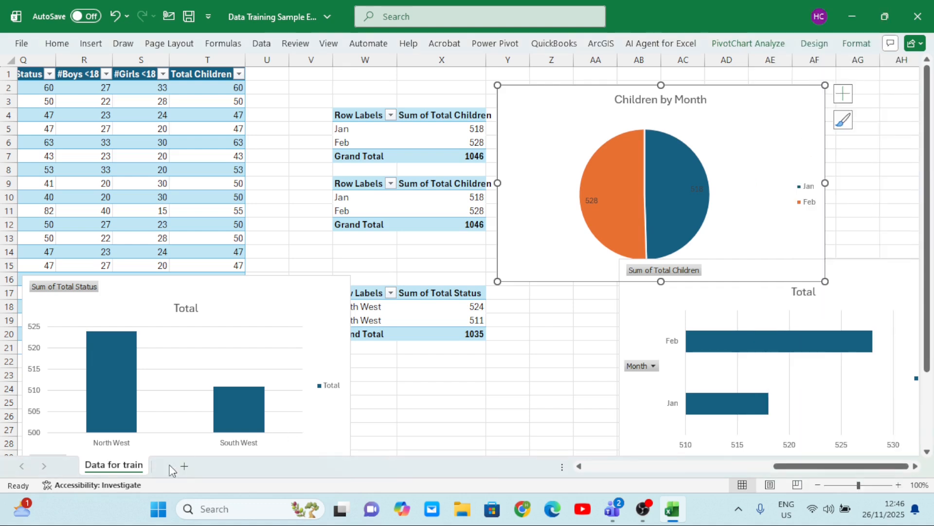
pyautogui.click(184, 465)
pyautogui.click(231, 160)
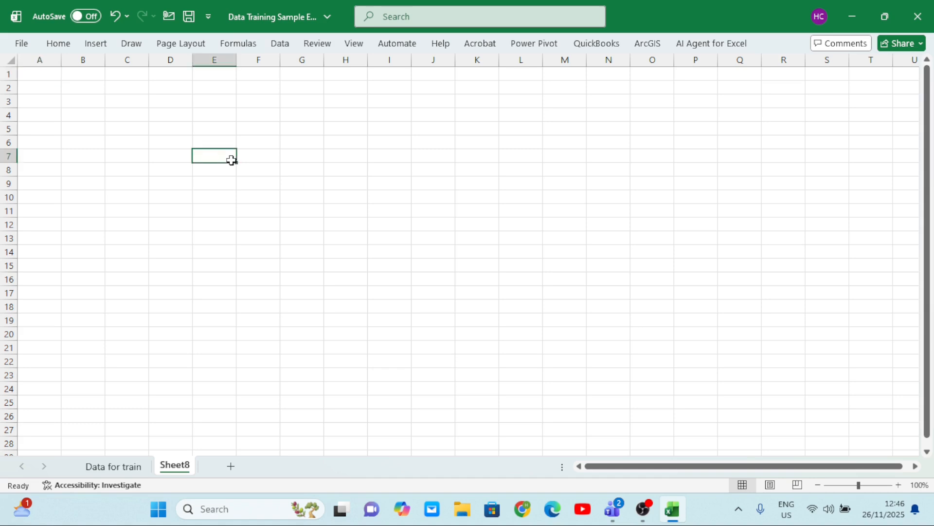
pyautogui.hotkey('ctrl', 'v')
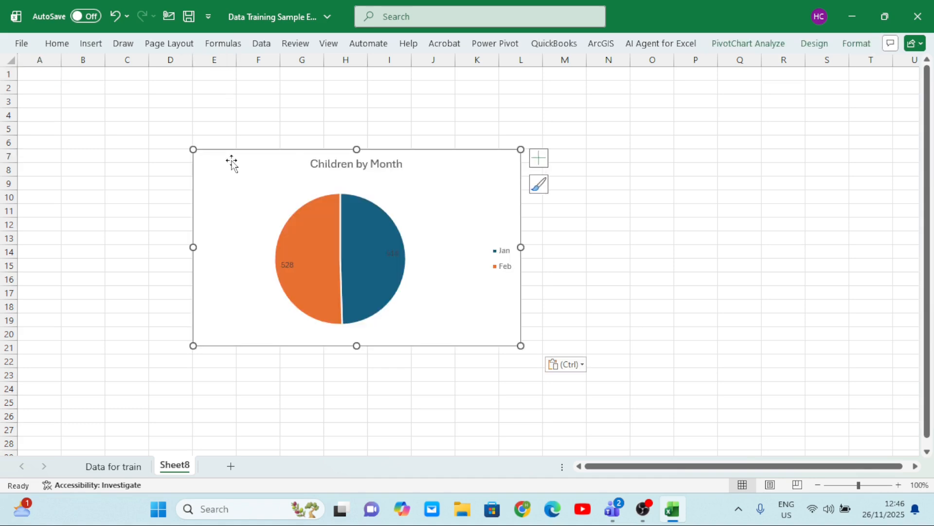
# On the Data for train sheet, move the bar chart between the other two charts and delete its vertical gridlines
pyautogui.click(115, 466)
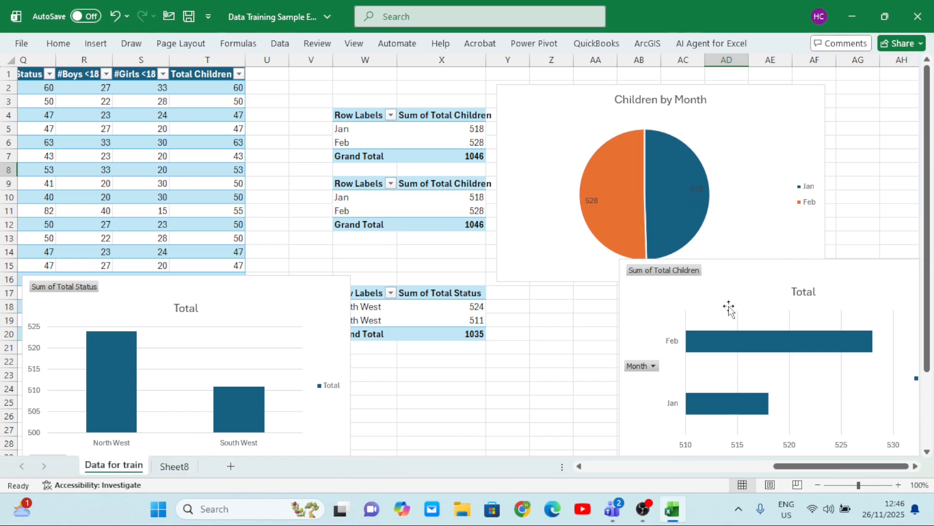
pyautogui.moveTo(728, 306); pyautogui.dragTo(386, 235)
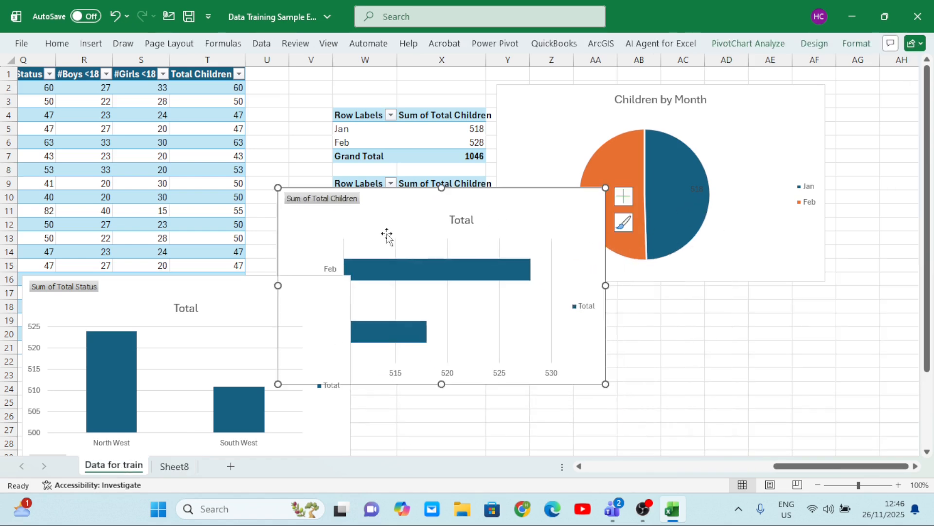
pyautogui.click(499, 247)
pyautogui.rightClick(499, 248)
pyautogui.click(536, 258)
pyautogui.moveTo(403, 226); pyautogui.dragTo(484, 221)
# Hide all field buttons on the bar chart and add data labels to its bars
pyautogui.rightClick(378, 290)
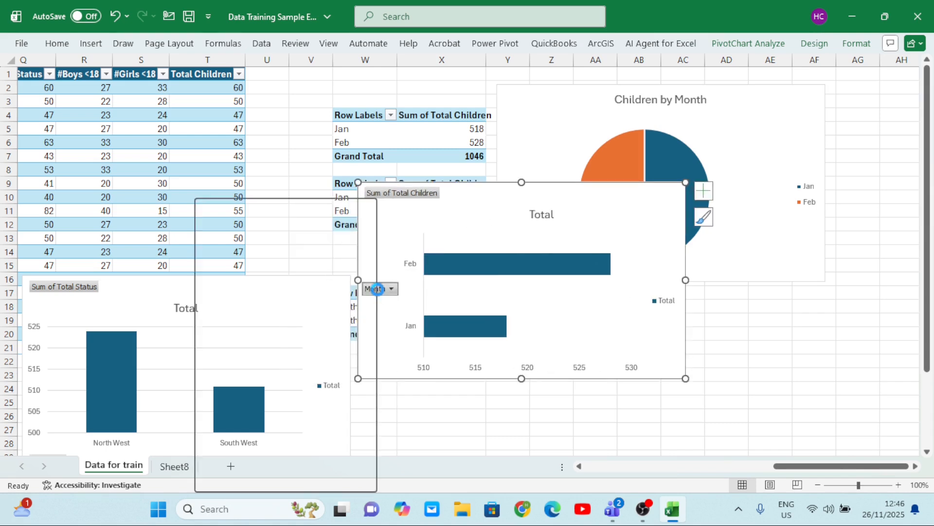
pyautogui.click(428, 442)
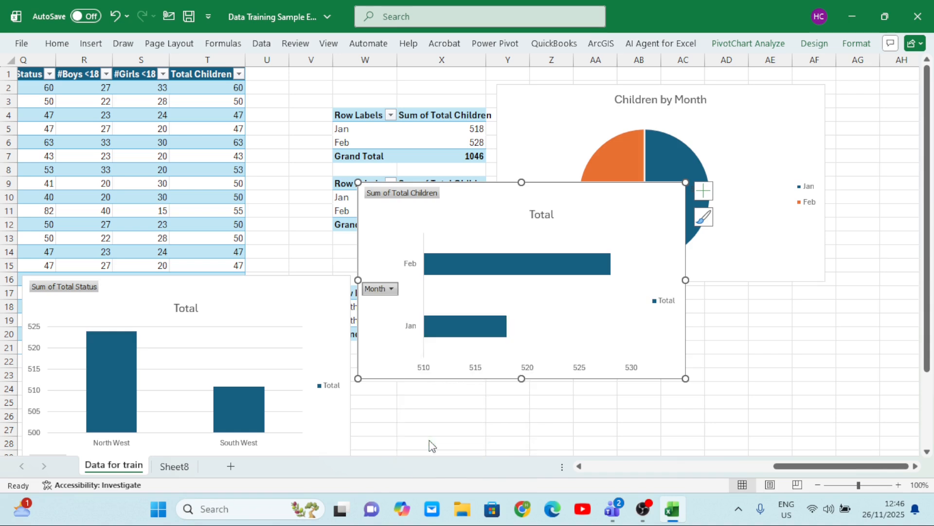
pyautogui.click(672, 300)
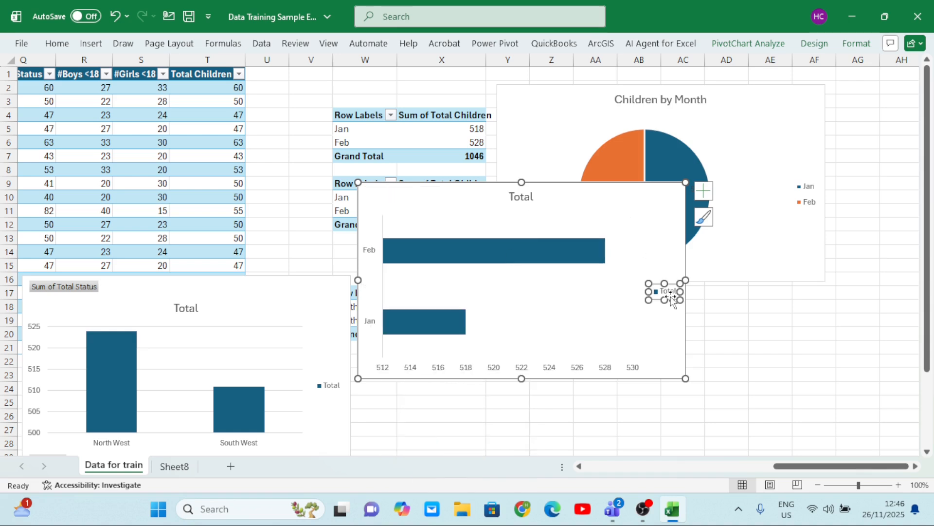
pyautogui.click(705, 191)
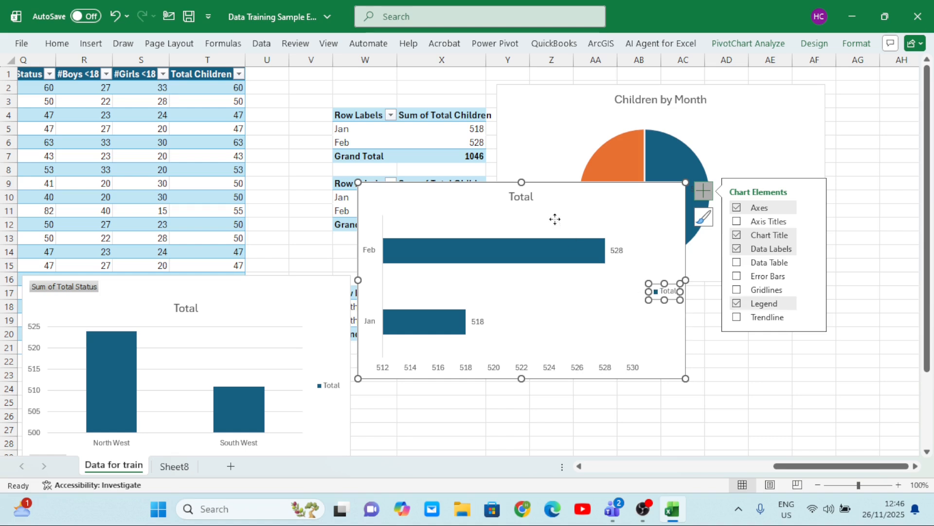
pyautogui.click(545, 271)
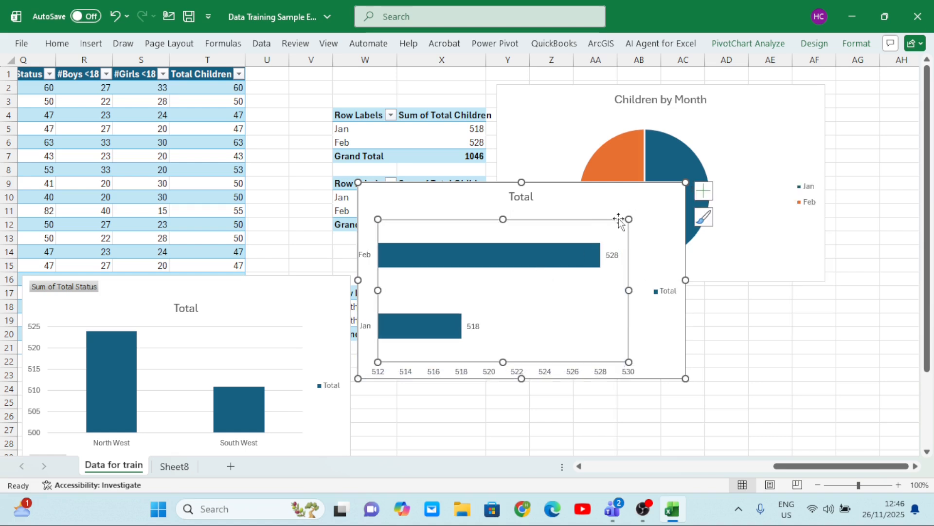
pyautogui.click(640, 198)
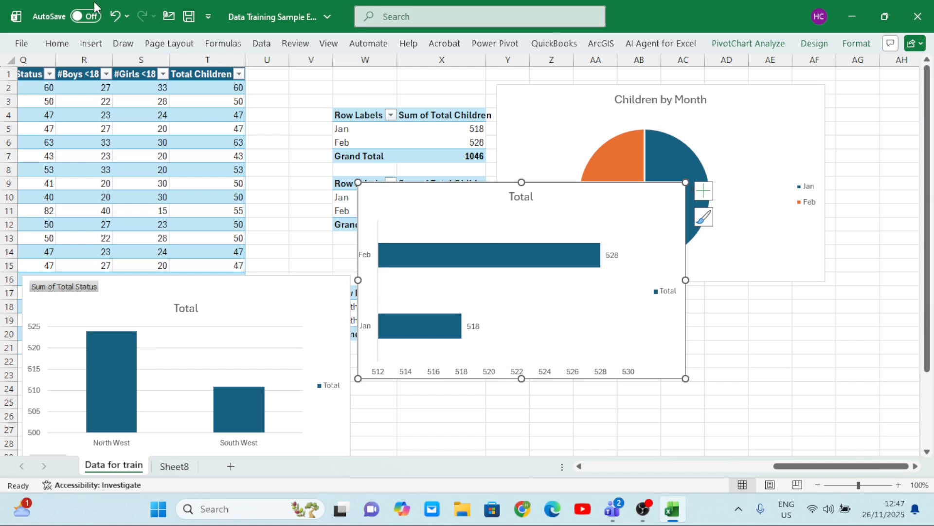
pyautogui.click(113, 15)
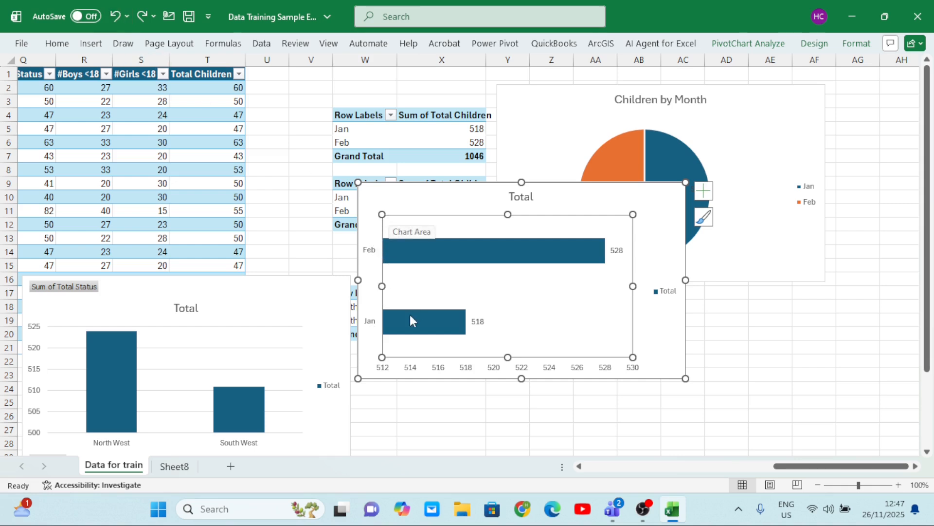
pyautogui.click(672, 242)
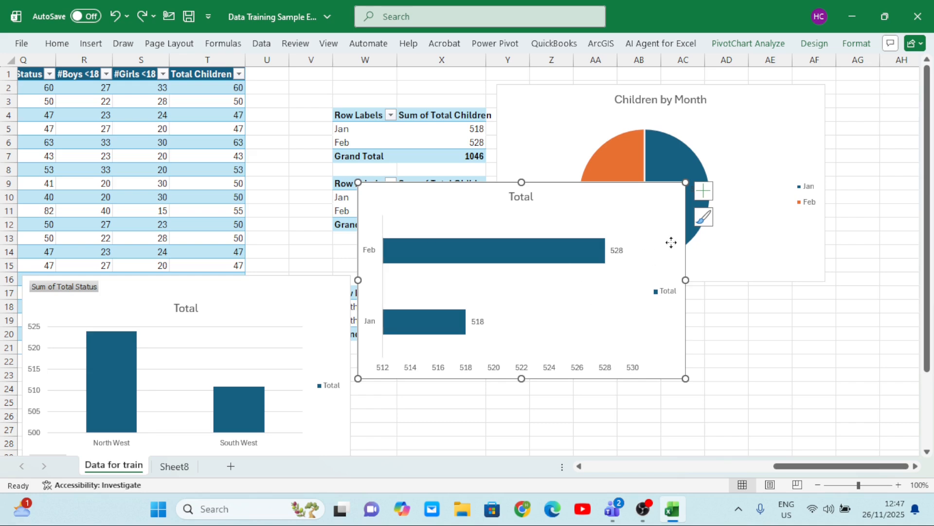
# Delete the bar chart's legend and shift the whole chart slightly down
pyautogui.click(544, 287)
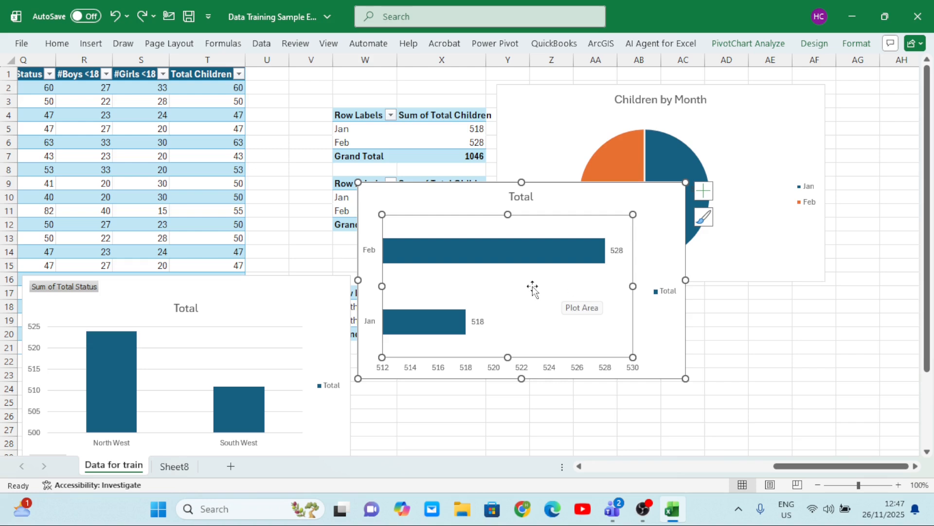
pyautogui.click(666, 291)
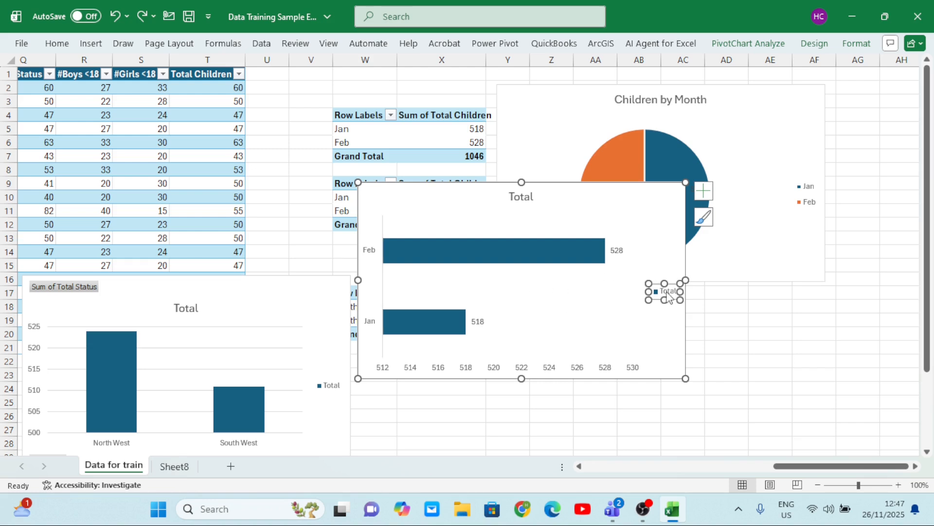
pyautogui.press('Delete')
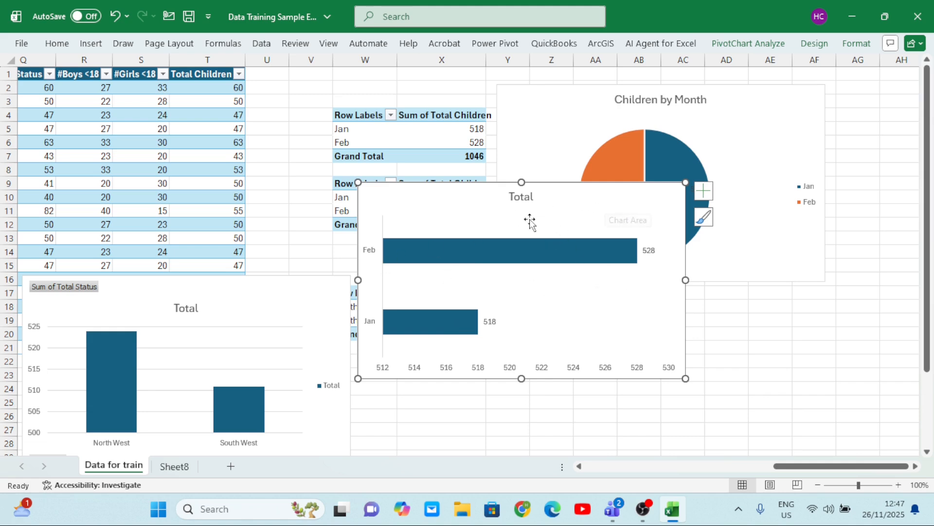
pyautogui.click(551, 219)
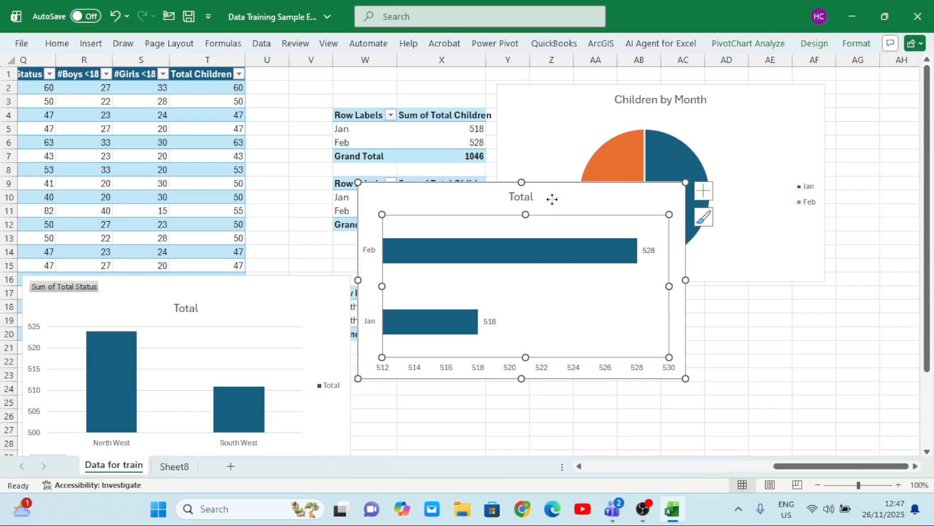
pyautogui.click(553, 200)
pyautogui.moveTo(552, 200)
pyautogui.mouseDown()
pyautogui.moveTo(511, 207)
pyautogui.moveTo(480, 227)
pyautogui.moveTo(554, 217)
pyautogui.mouseUp()
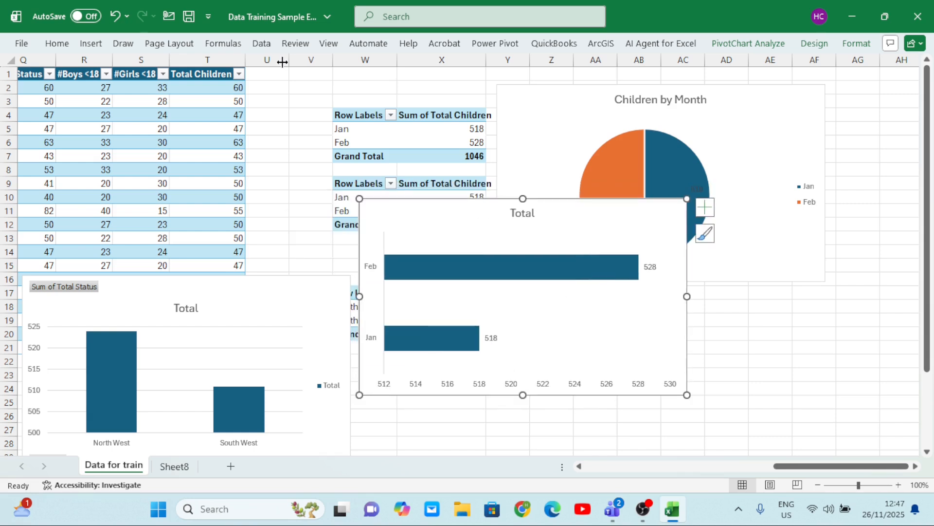
# Change the bar PivotChart to a doughnut chart and move it down and right, clear of the upper PivotTables
pyautogui.click(90, 45)
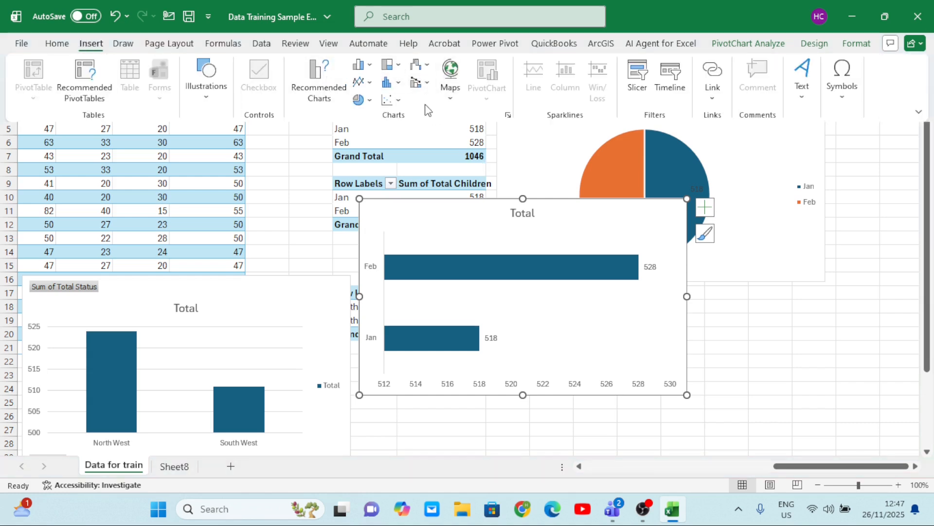
pyautogui.click(363, 100)
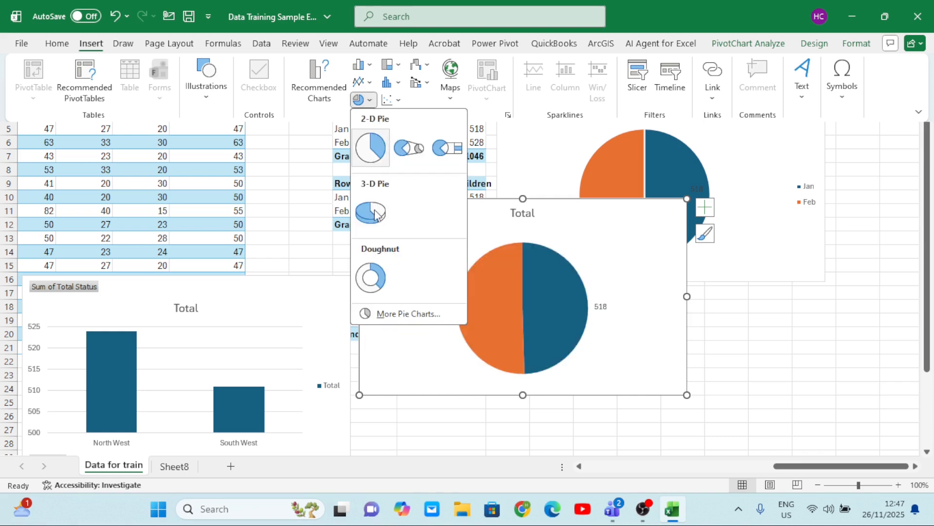
pyautogui.click(371, 278)
pyautogui.moveTo(598, 246); pyautogui.dragTo(682, 281)
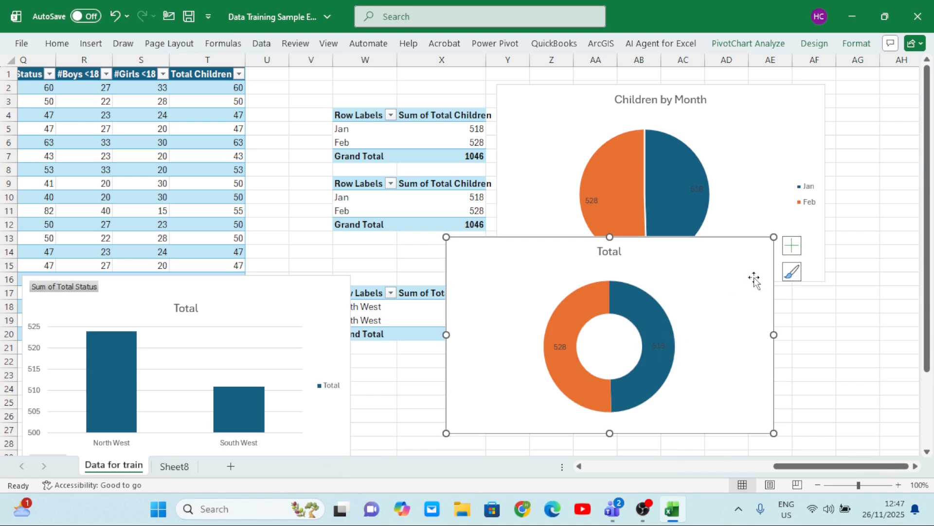
# Add a legend to the doughnut chart and shift the chart left
pyautogui.click(792, 247)
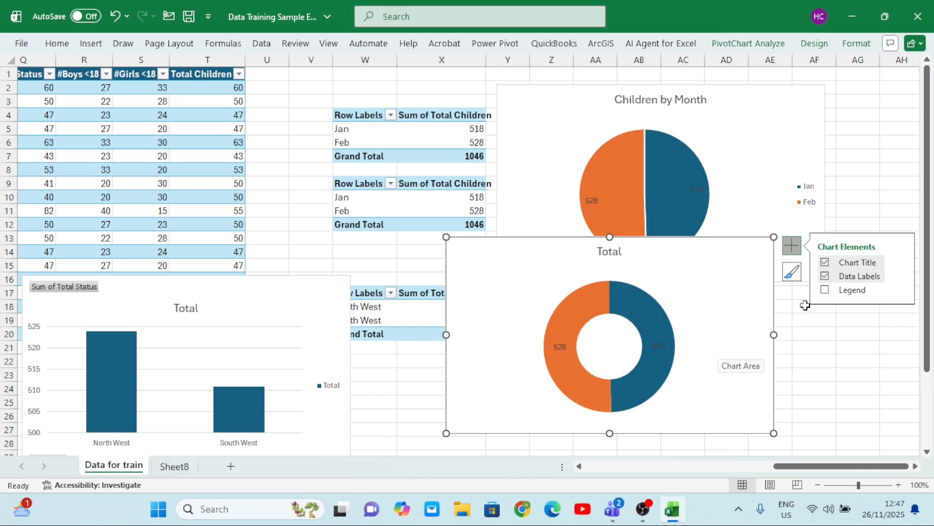
pyautogui.click(825, 290)
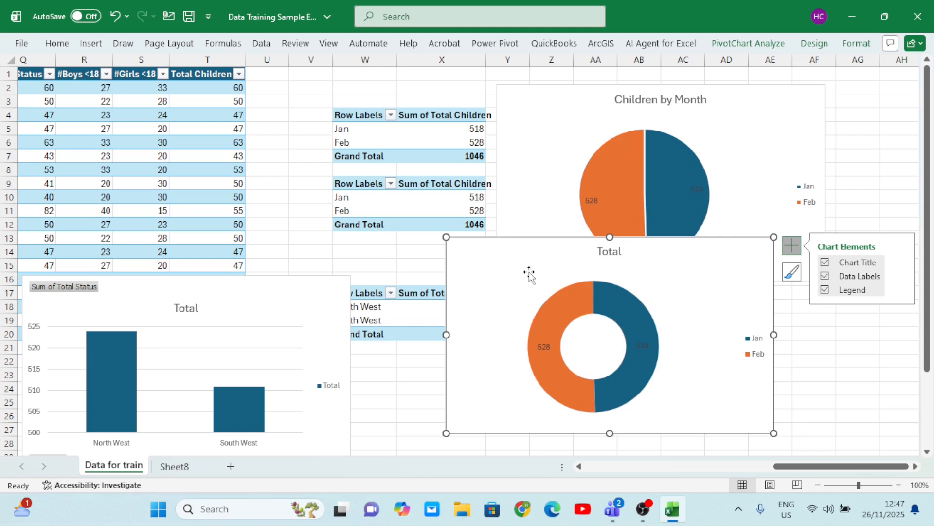
pyautogui.moveTo(529, 274); pyautogui.dragTo(466, 276)
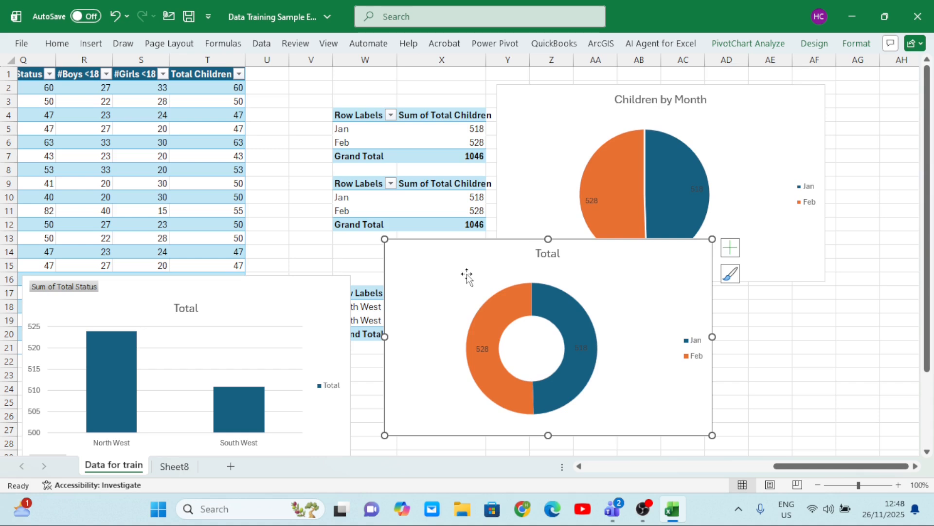
# Apply the chart style with a thin, solid-coloured ring to the doughnut chart
pyautogui.click(730, 274)
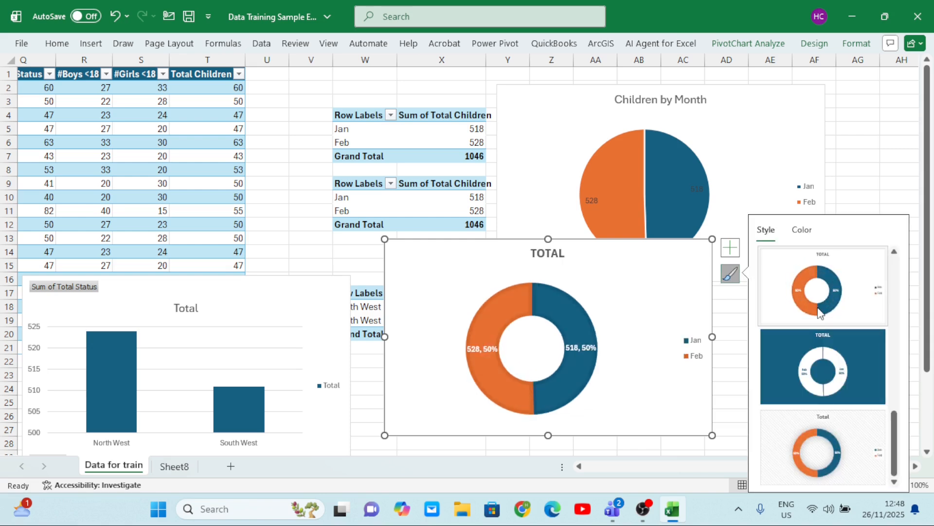
pyautogui.scroll(3, 821, 314)
pyautogui.click(832, 361)
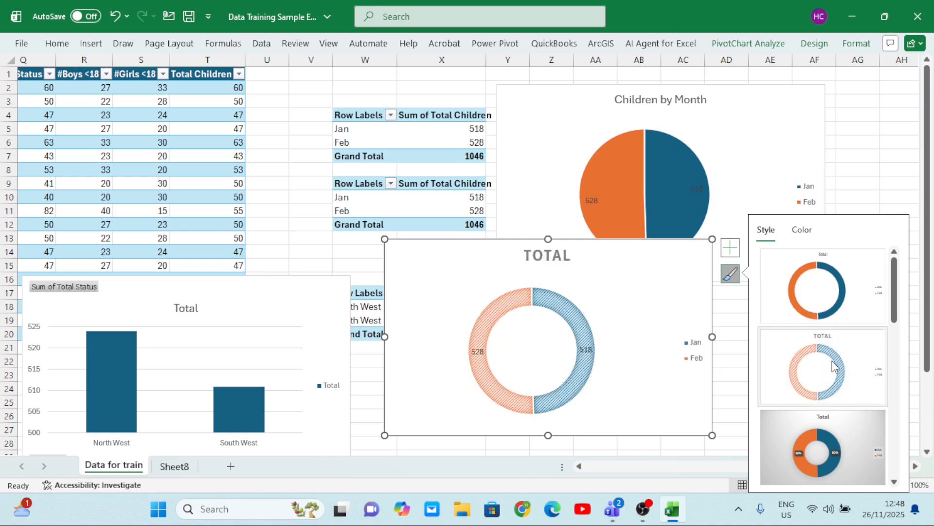
pyautogui.click(825, 305)
# Move the region column chart over the other charts and apply the style with solid columns, fine gridlines and a large title
pyautogui.moveTo(288, 311)
pyautogui.mouseDown()
pyautogui.moveTo(513, 249)
pyautogui.moveTo(692, 225)
pyautogui.mouseUp()
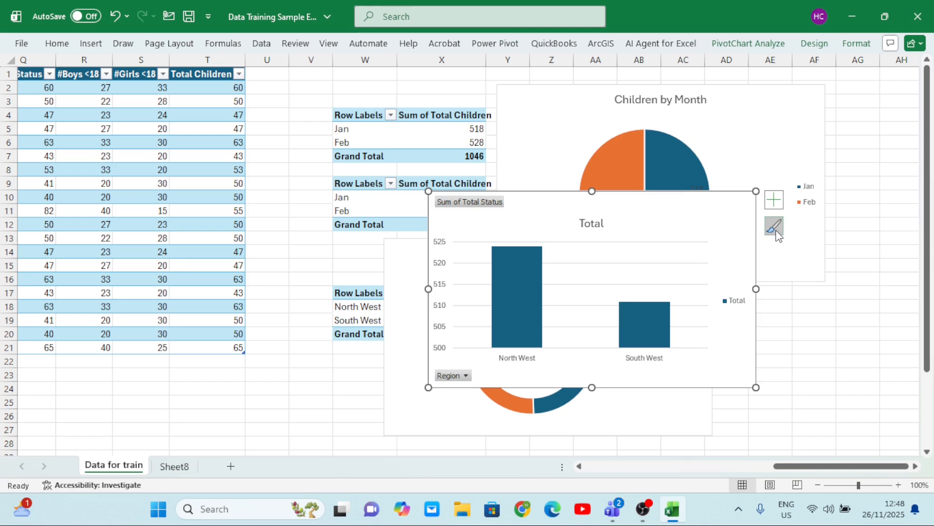
pyautogui.click(774, 227)
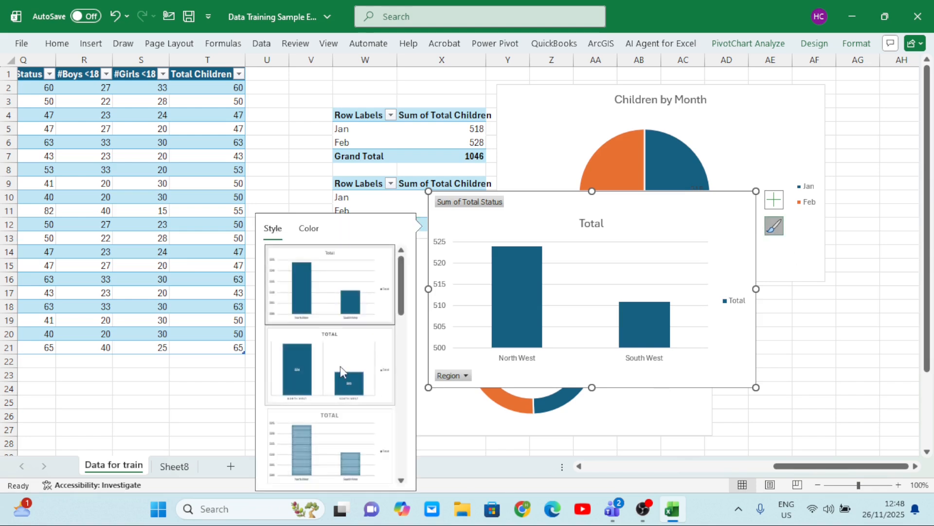
pyautogui.click(340, 366)
pyautogui.scroll(-5, 340, 366)
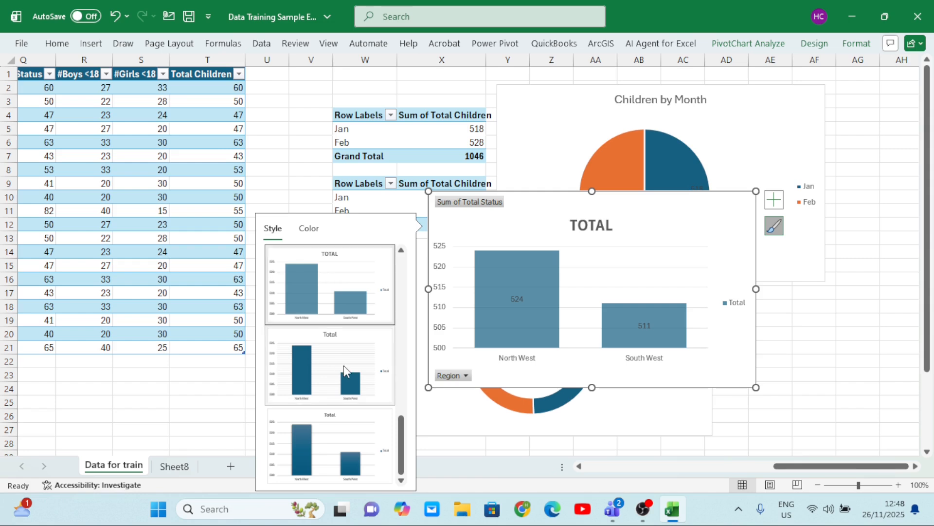
pyautogui.scroll(3, 344, 365)
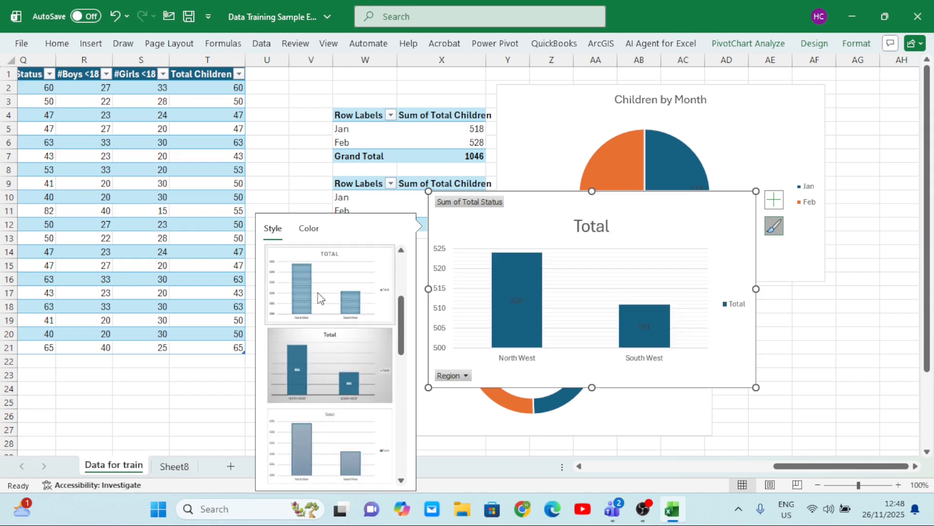
pyautogui.scroll(-3, 319, 298)
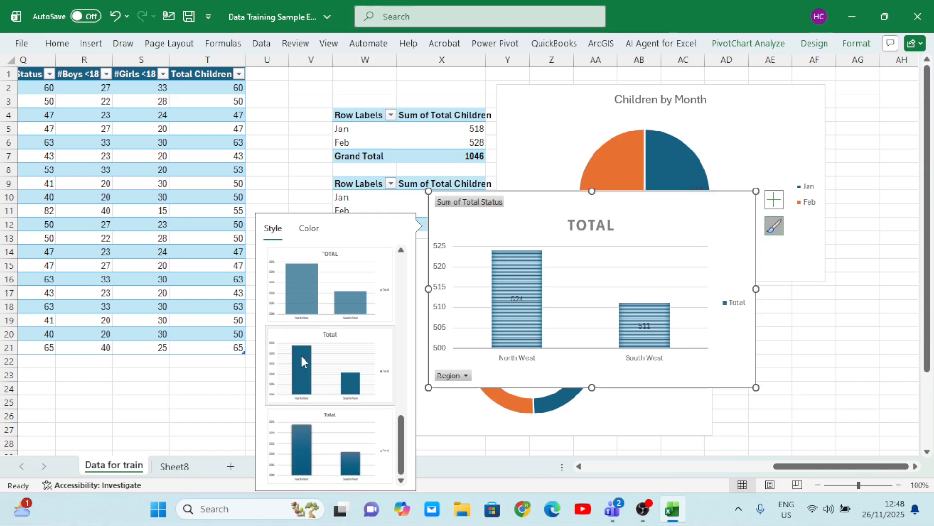
pyautogui.click(327, 367)
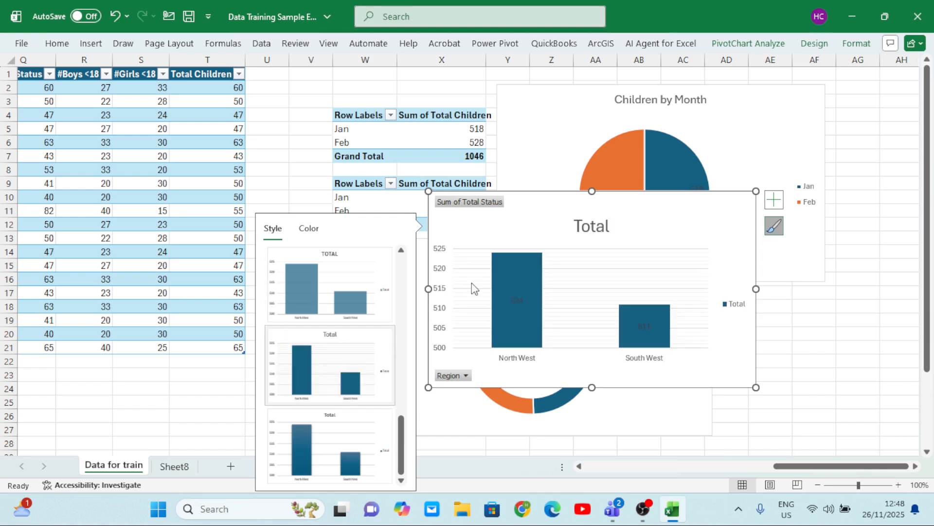
# Delete the column chart's vertical axis and shift the chart slightly up
pyautogui.click(605, 251)
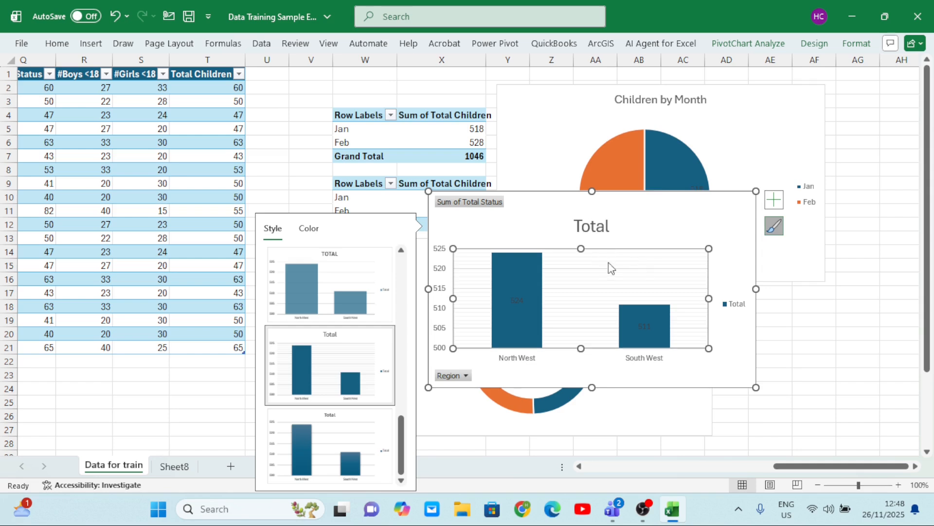
pyautogui.click(612, 268)
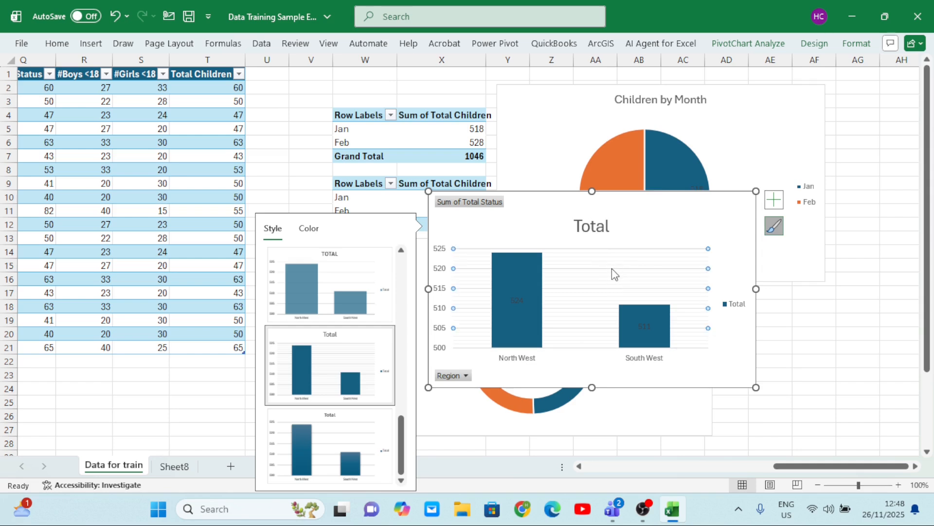
pyautogui.rightClick(611, 268)
pyautogui.click(668, 278)
pyautogui.click(443, 252)
pyautogui.press('Delete')
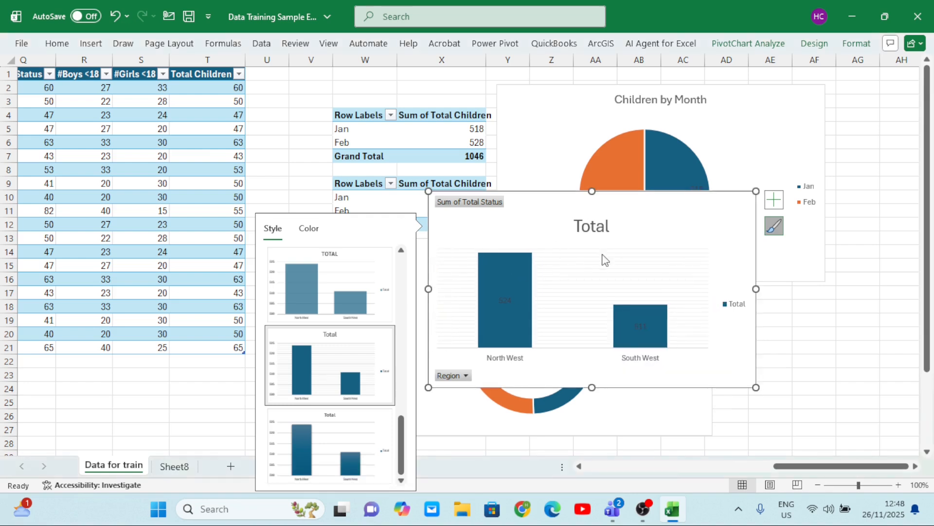
pyautogui.moveTo(665, 219); pyautogui.dragTo(674, 199)
# Fill both columns of the region chart with the lightest orange theme color
pyautogui.click(524, 268)
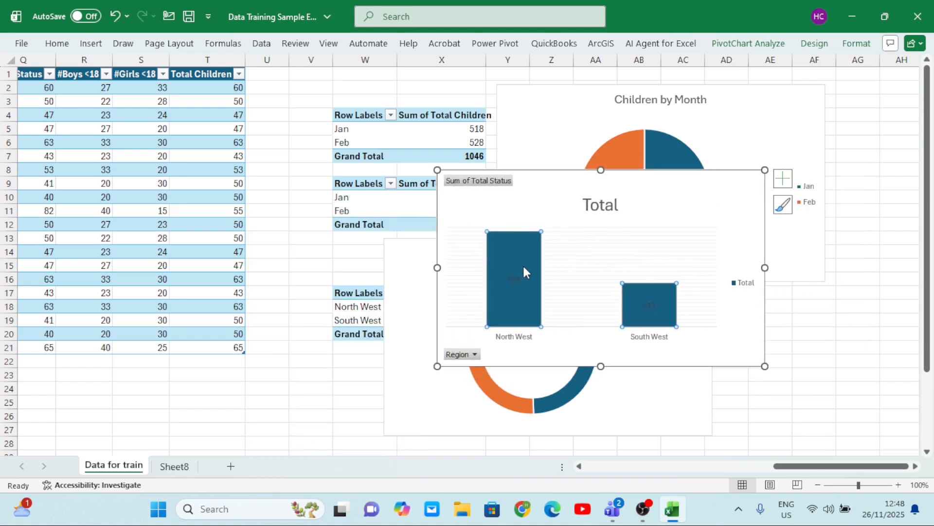
pyautogui.rightClick(523, 267)
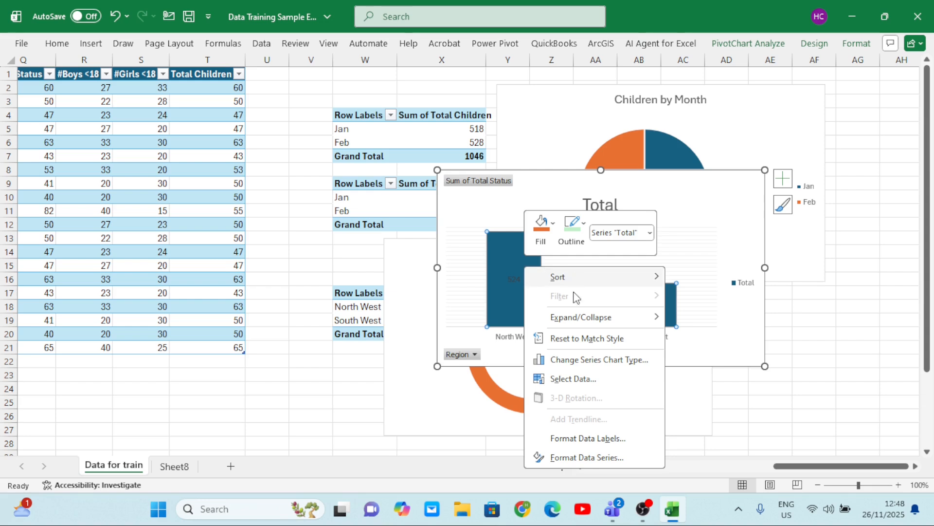
pyautogui.click(556, 228)
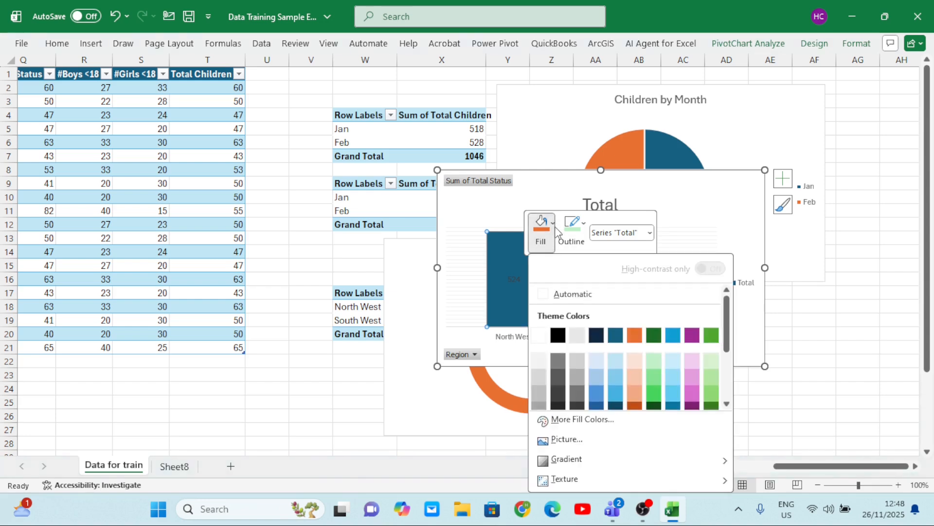
pyautogui.click(640, 356)
# Fill the column chart's data labels with standard green
pyautogui.click(660, 321)
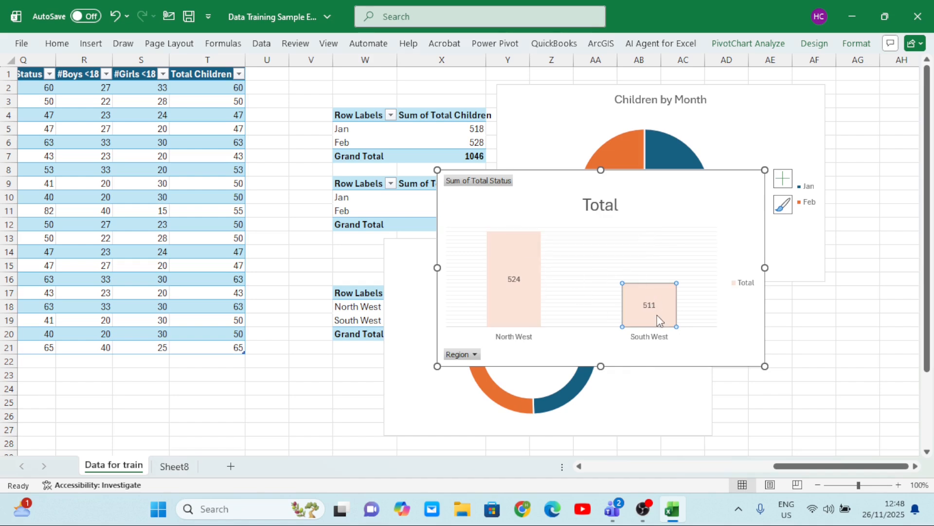
pyautogui.rightClick(657, 306)
pyautogui.click(686, 263)
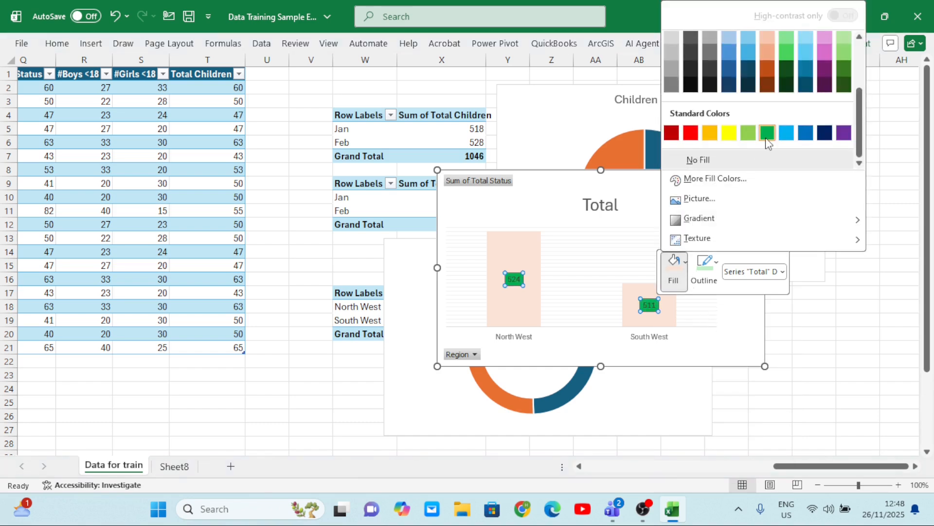
pyautogui.click(767, 133)
# Fill only the South West column with a medium blue theme color
pyautogui.click(641, 293)
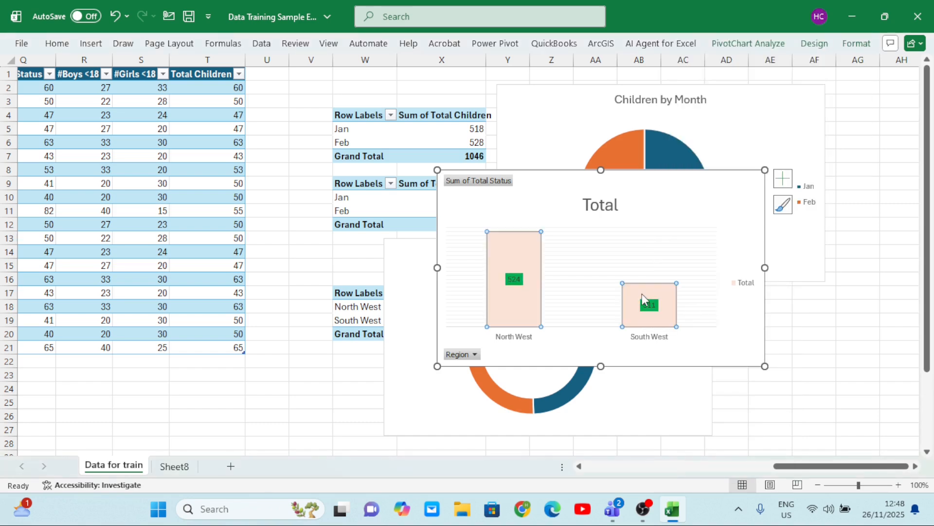
pyautogui.click(642, 293)
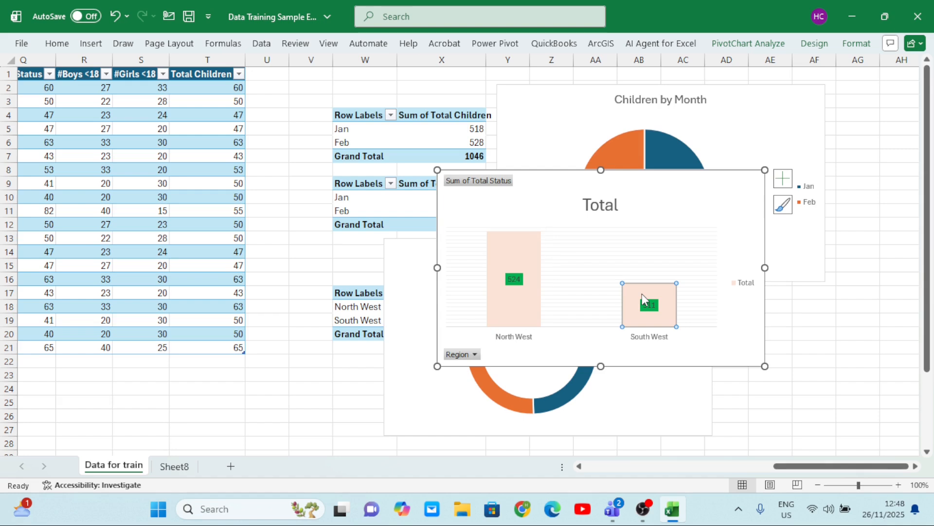
pyautogui.rightClick(641, 294)
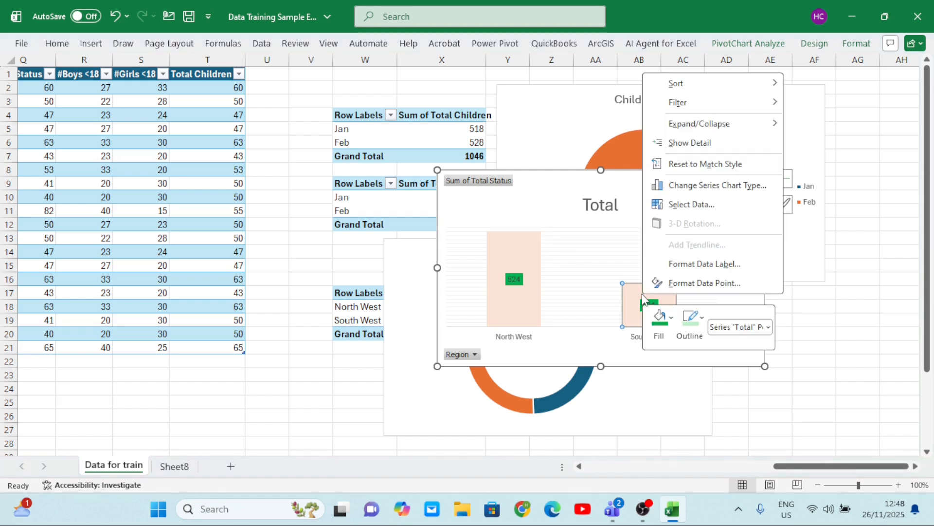
pyautogui.click(665, 329)
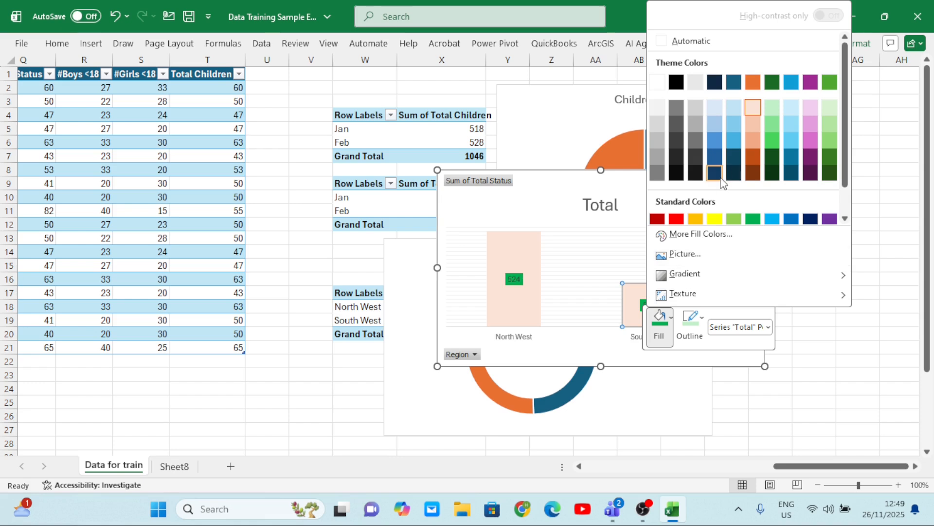
pyautogui.click(734, 140)
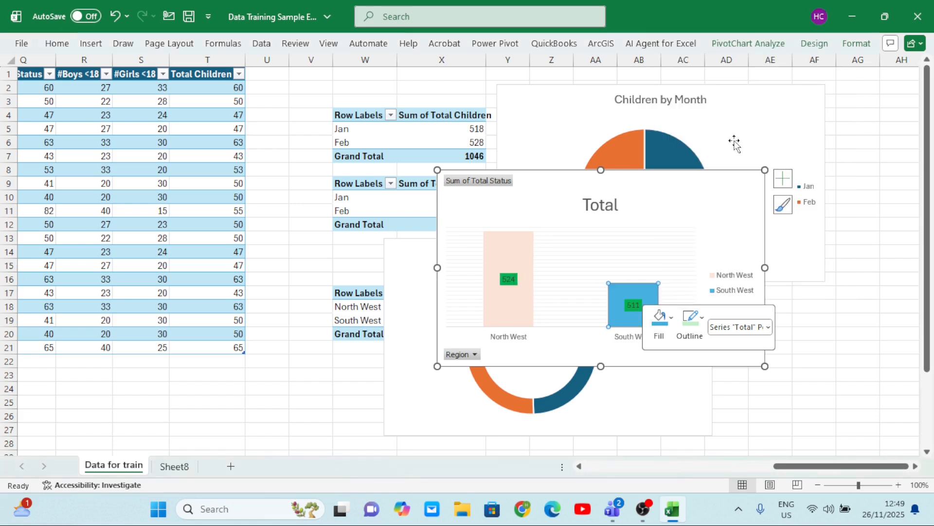
pyautogui.click(655, 246)
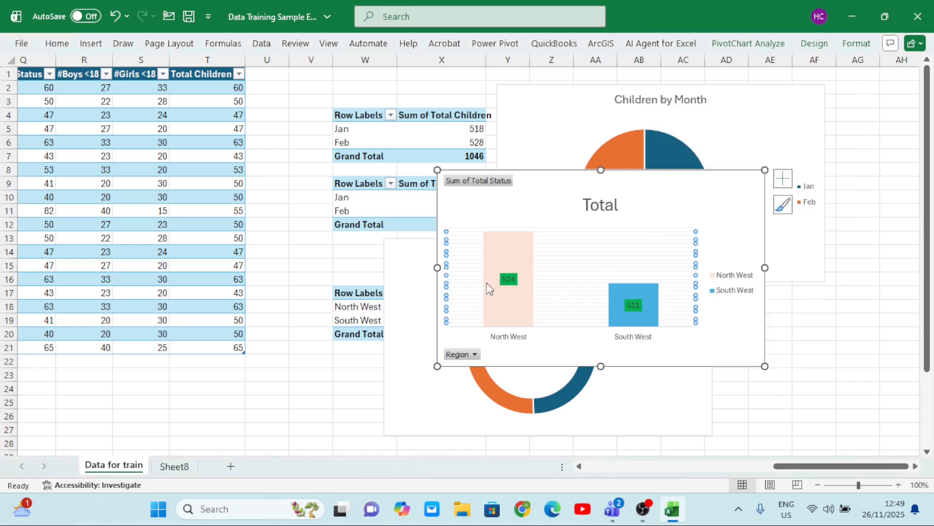
pyautogui.click(505, 263)
pyautogui.rightClick(504, 246)
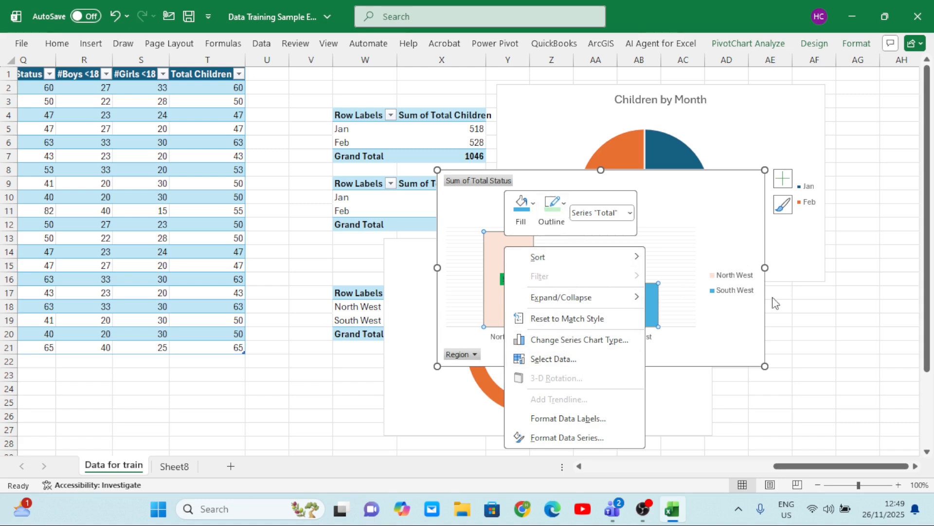
pyautogui.press('Escape')
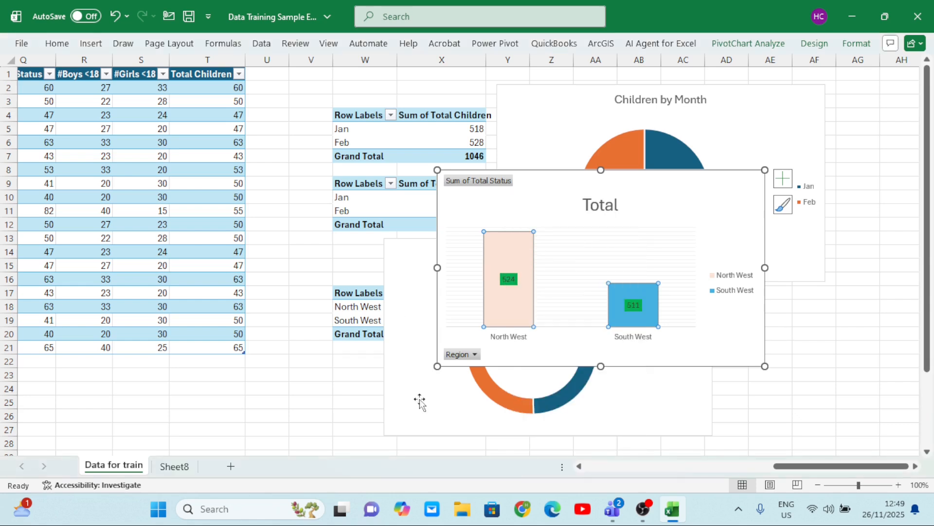